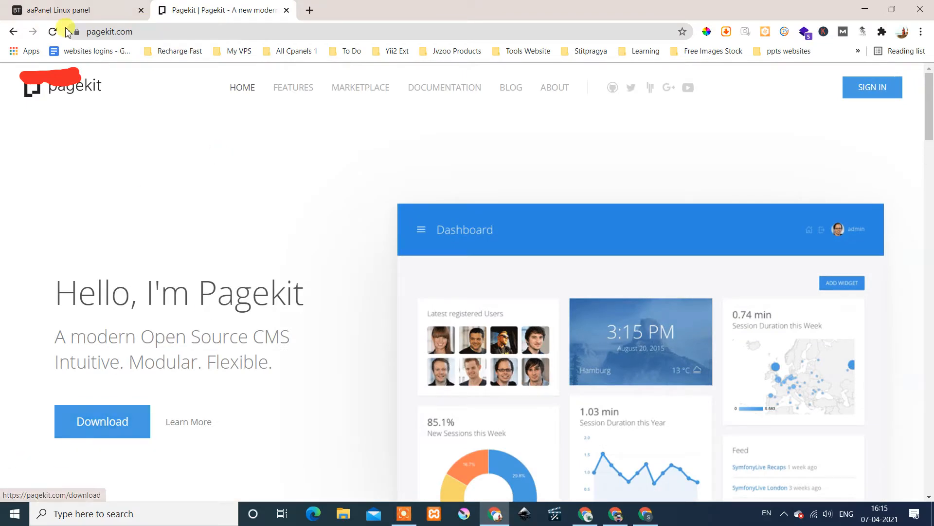
# Download the Pagekit 1.0.18 zip from pagekit.com and go back to the aaPanel tab
pyautogui.click(103, 424)
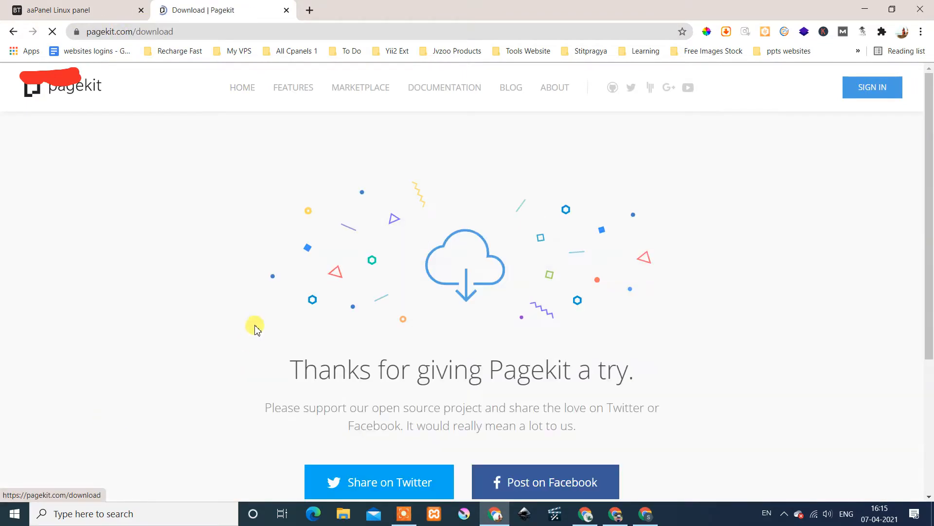
pyautogui.scroll(-1, 517, 262)
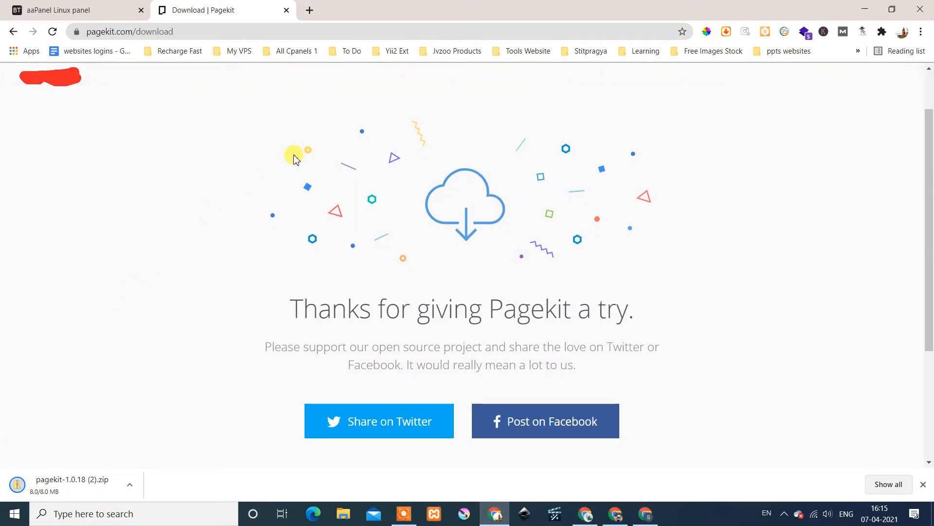
pyautogui.click(89, 10)
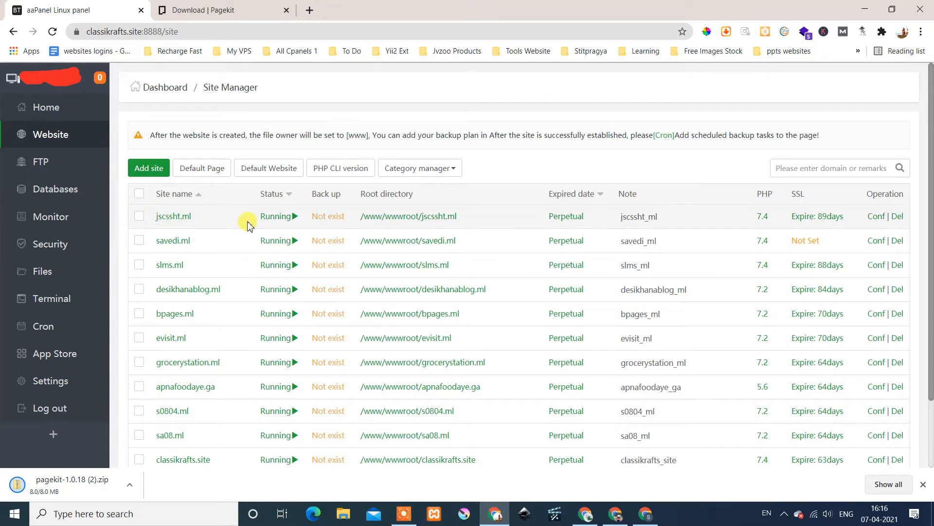
# Open the /www/wwwroot/jscssht.ml root directory in Files and start a new browser tab
pyautogui.click(409, 217)
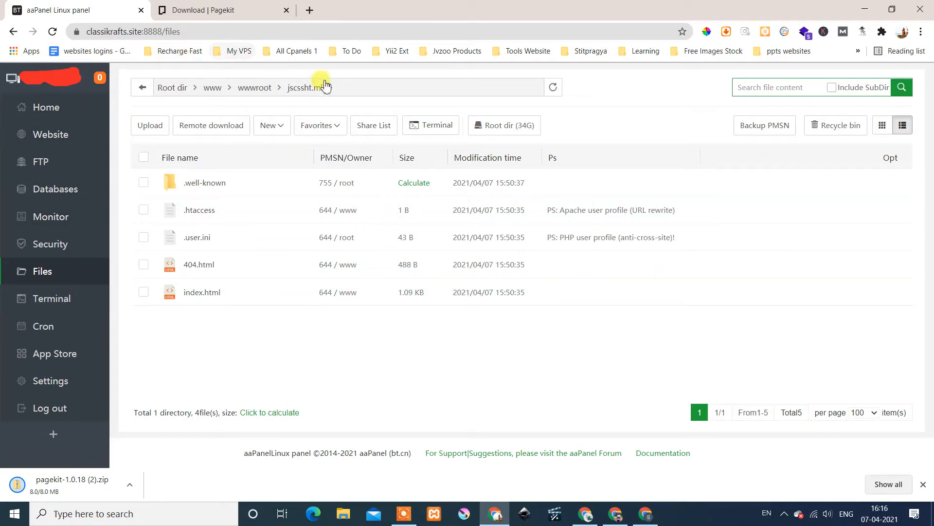
pyautogui.click(310, 11)
# Load jscssht.ml to confirm its default 'site created successfully' page, then return to aaPanel Files
pyautogui.write('js')
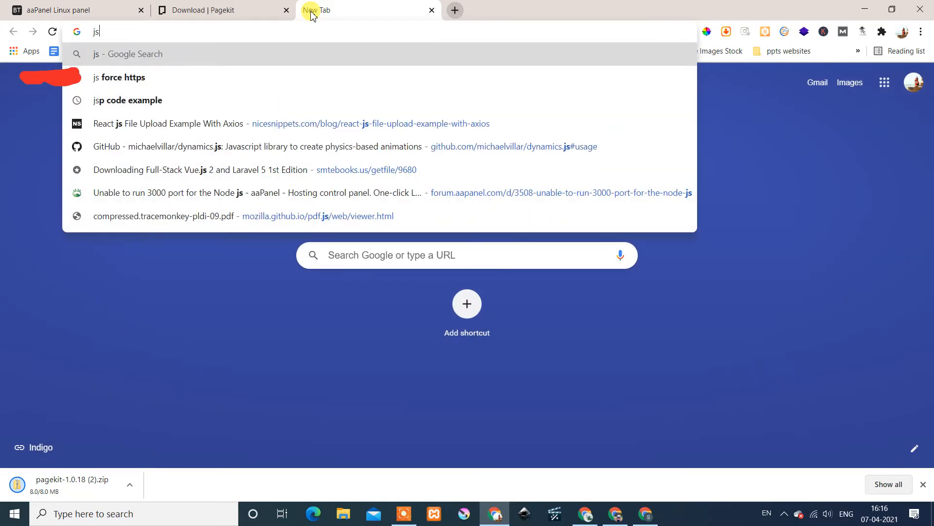
pyautogui.write('cssht.ml')
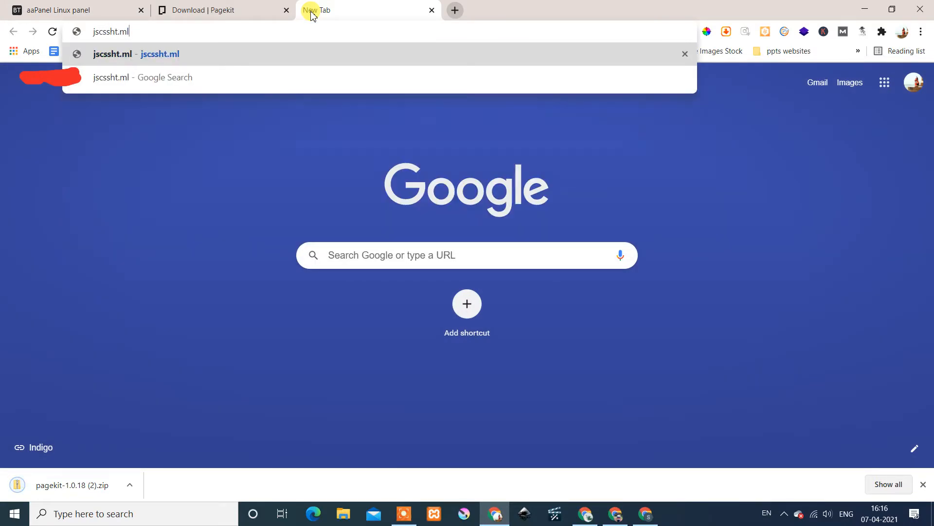
pyautogui.press('Return')
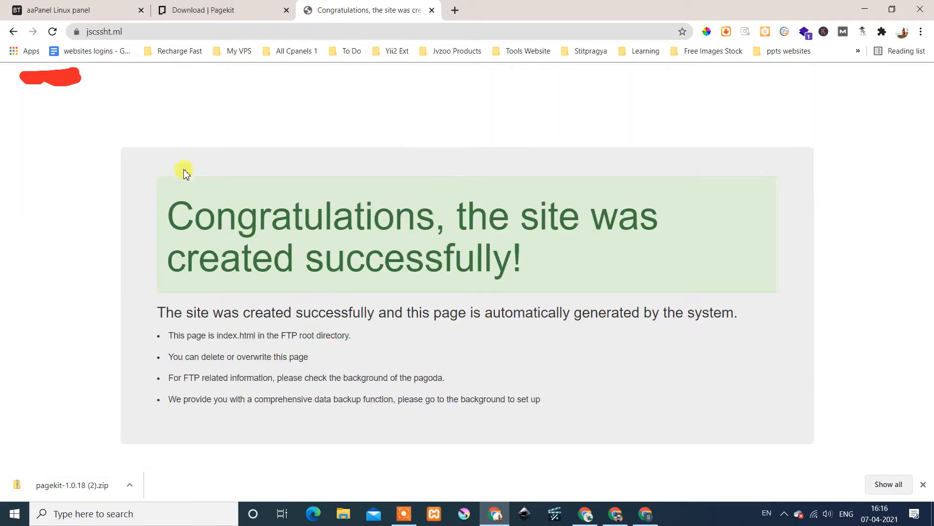
pyautogui.click(923, 485)
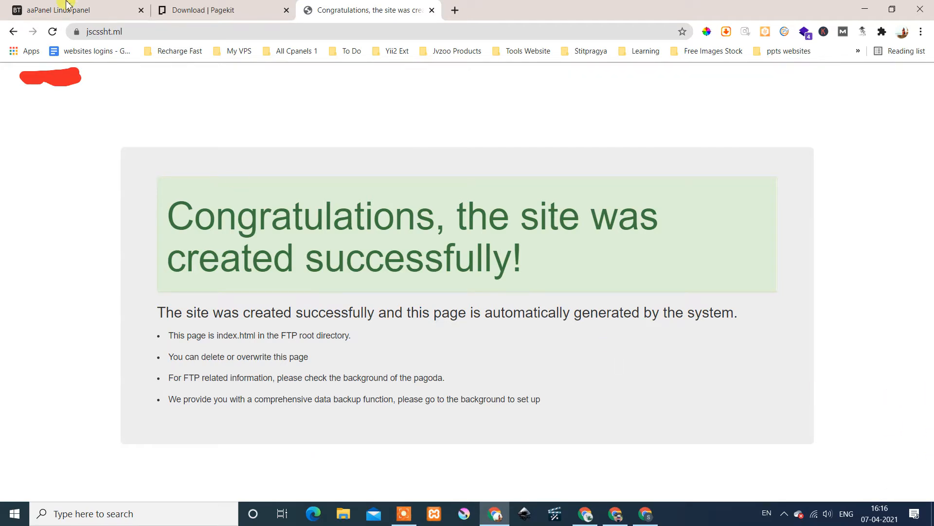
pyautogui.click(103, 17)
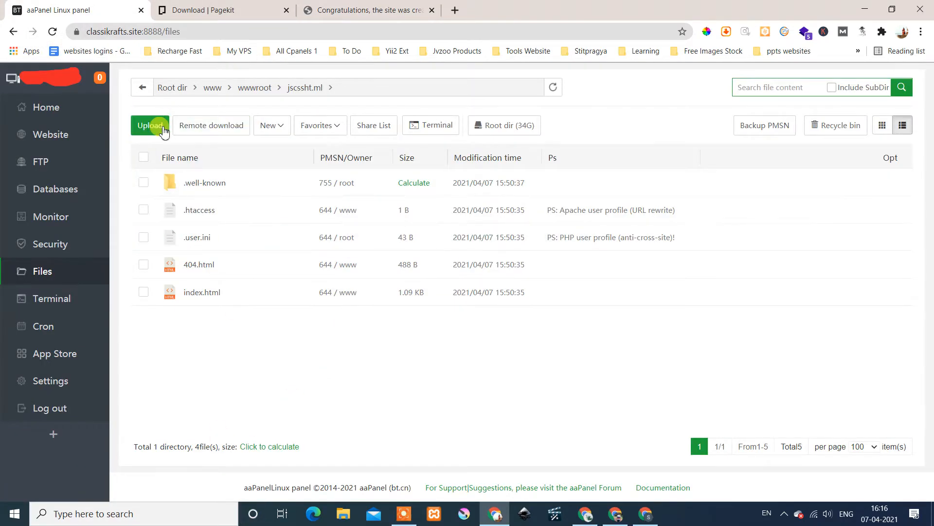
# Upload pagekit-1.0.18 (2).zip from Downloads into the jscssht.ml root and unzip it there
pyautogui.click(146, 125)
pyautogui.click(335, 177)
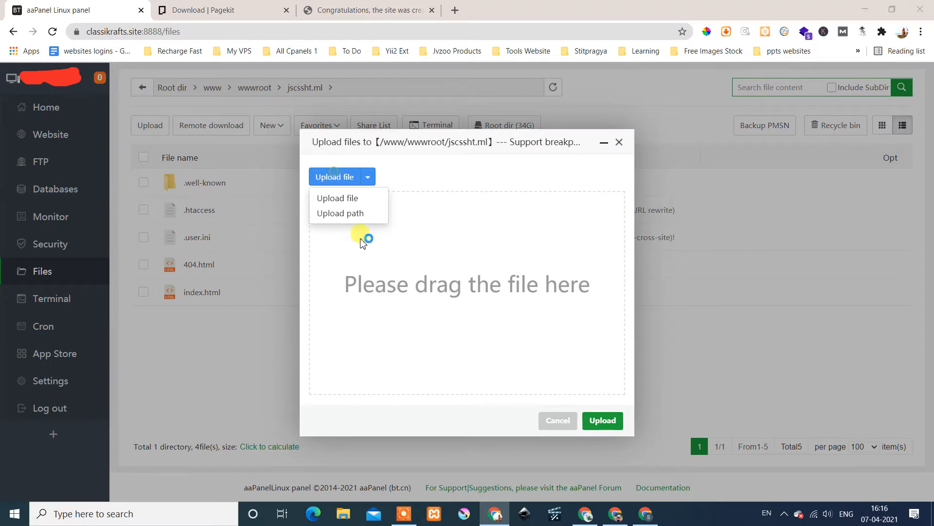
pyautogui.click(141, 150)
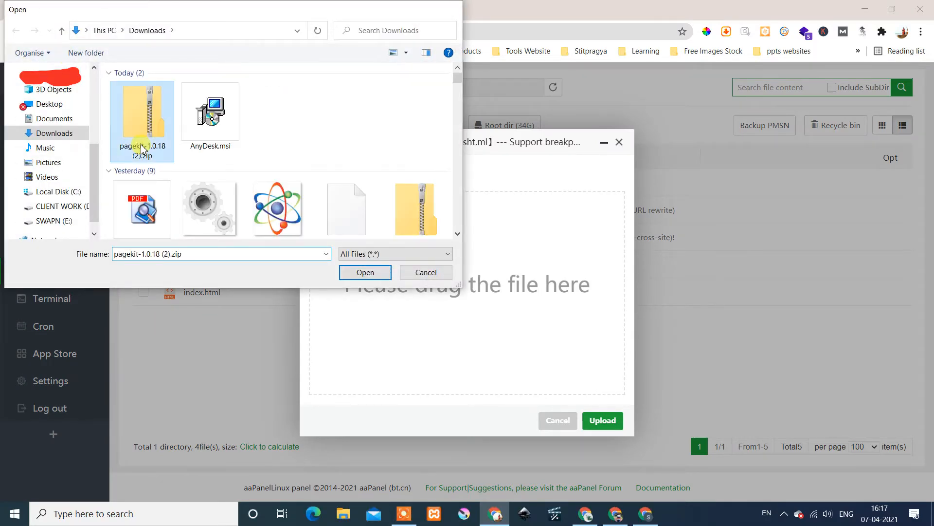
pyautogui.click(346, 270)
pyautogui.click(603, 419)
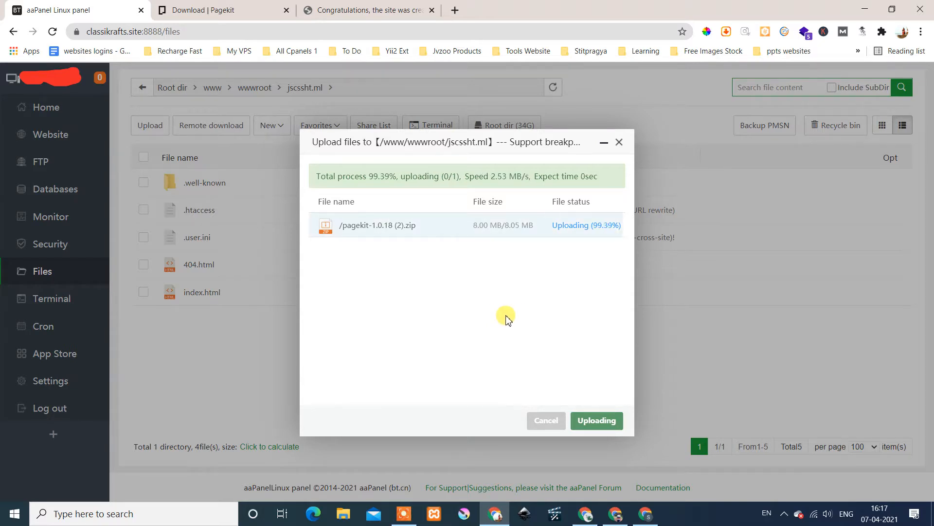
pyautogui.click(621, 140)
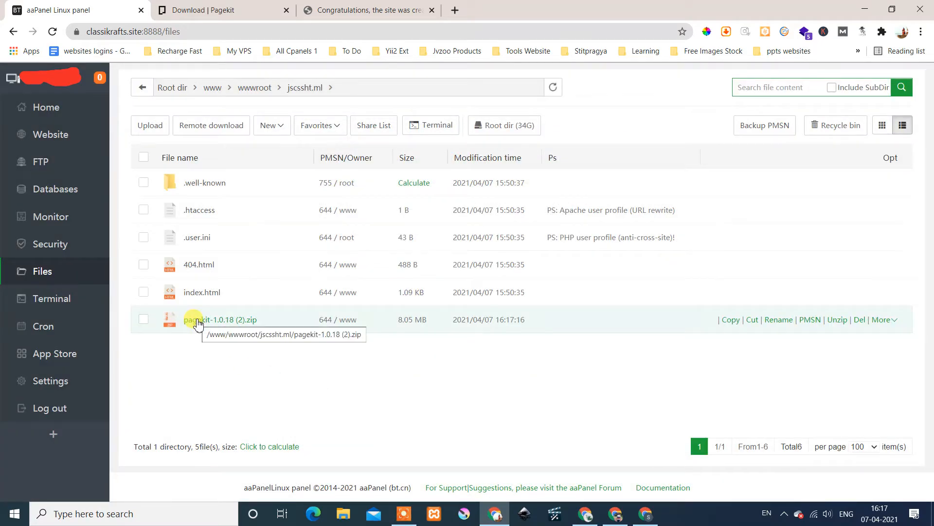
pyautogui.doubleClick(195, 320)
pyautogui.click(607, 376)
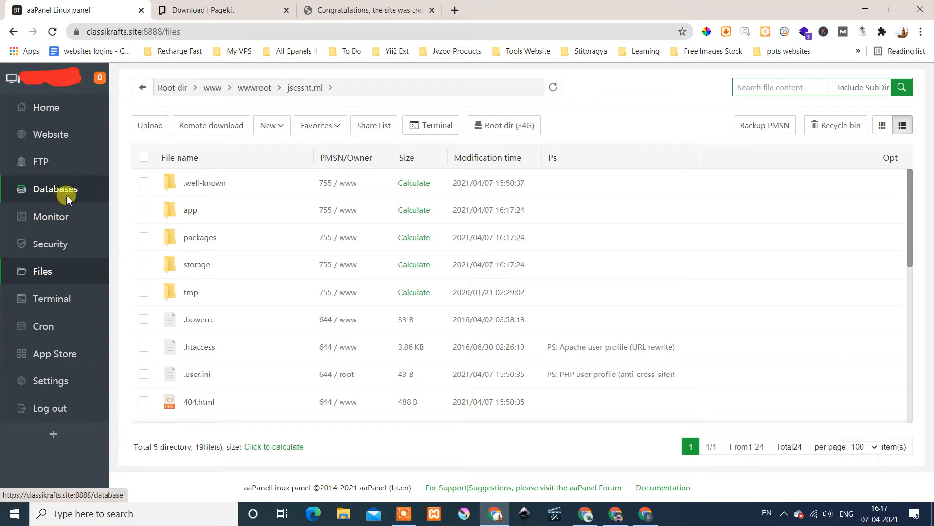
# Add MySQL database jscsshtml with user jscsshtml and a freshly generated password
pyautogui.click(66, 199)
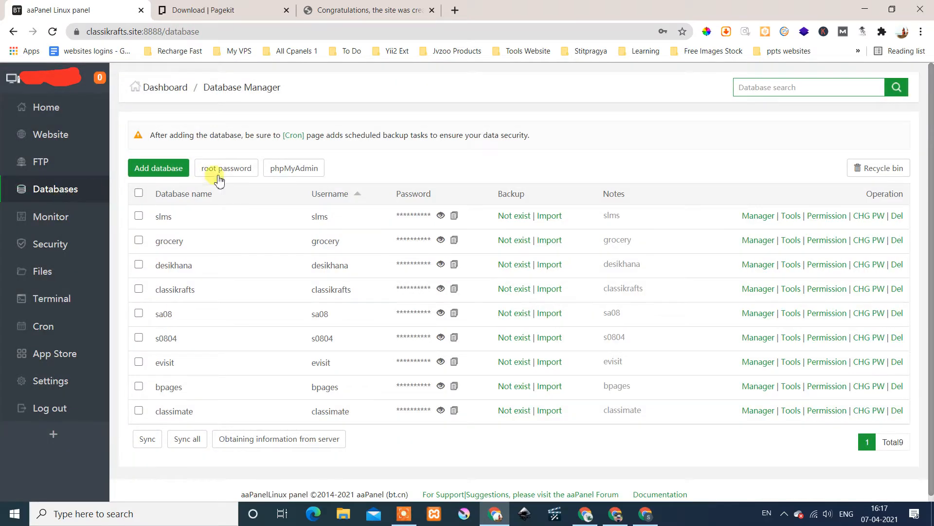
pyautogui.click(168, 168)
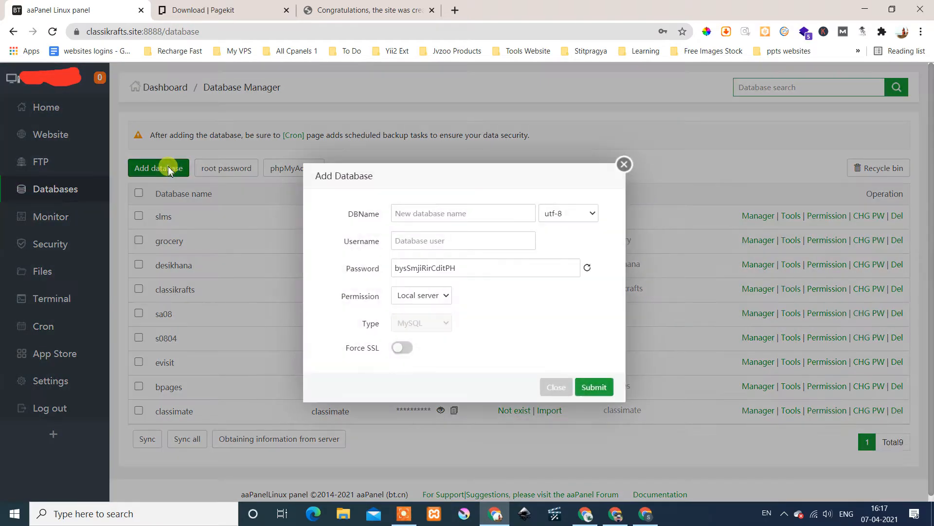
pyautogui.click(444, 216)
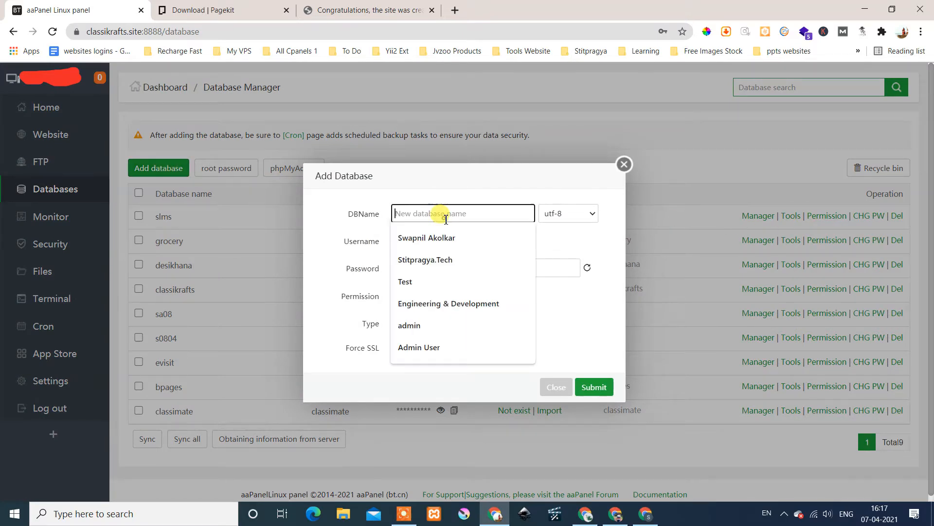
pyautogui.write('jscsshtml')
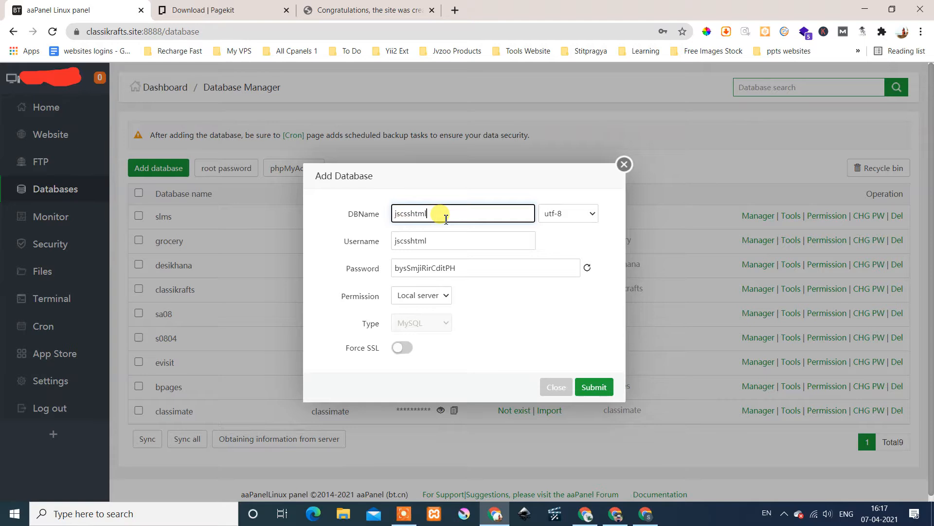
pyautogui.click(588, 268)
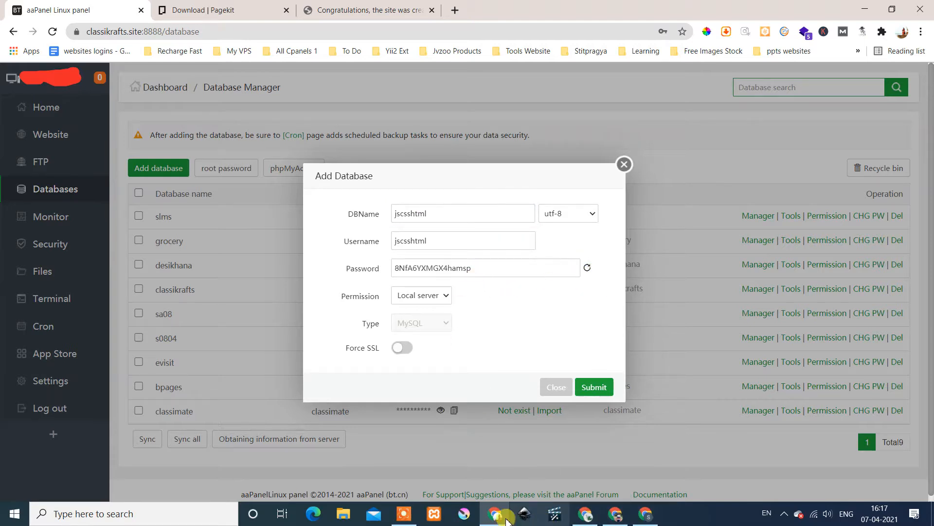
pyautogui.click(404, 513)
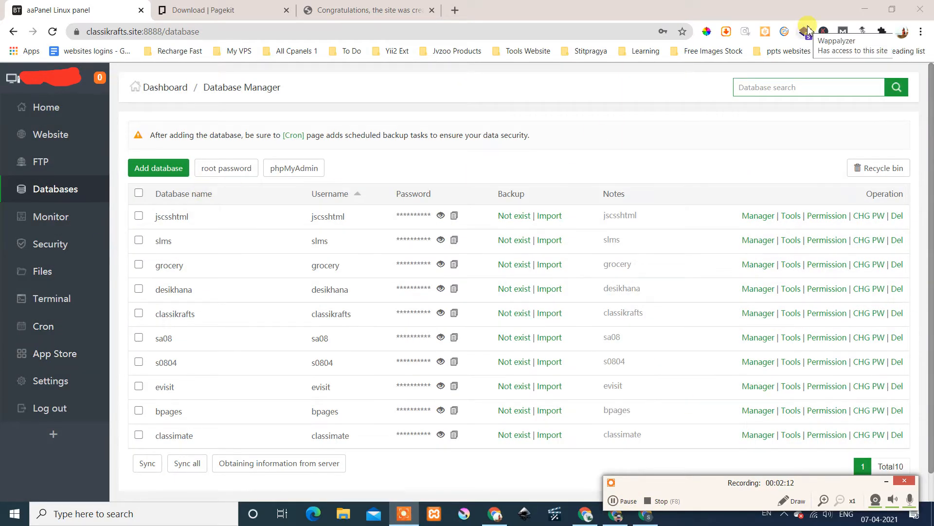
pyautogui.rightClick(806, 31)
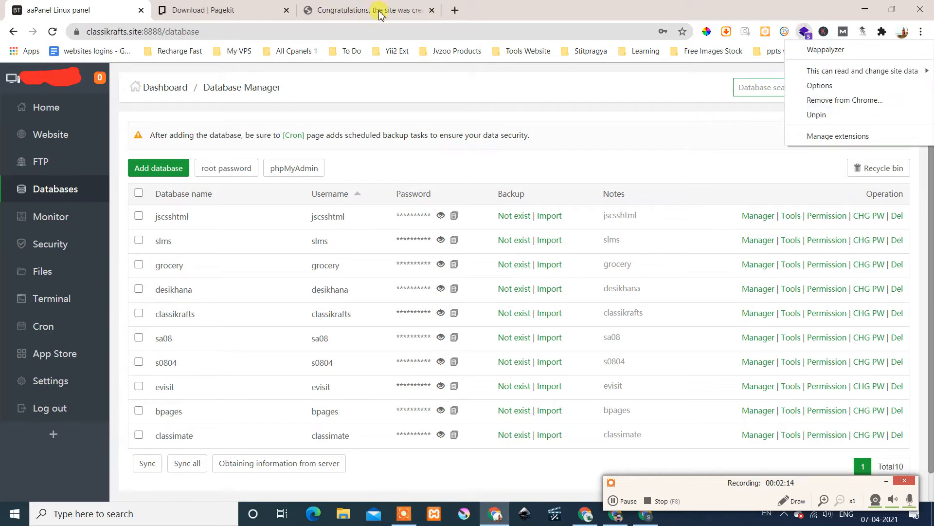
pyautogui.click(606, 4)
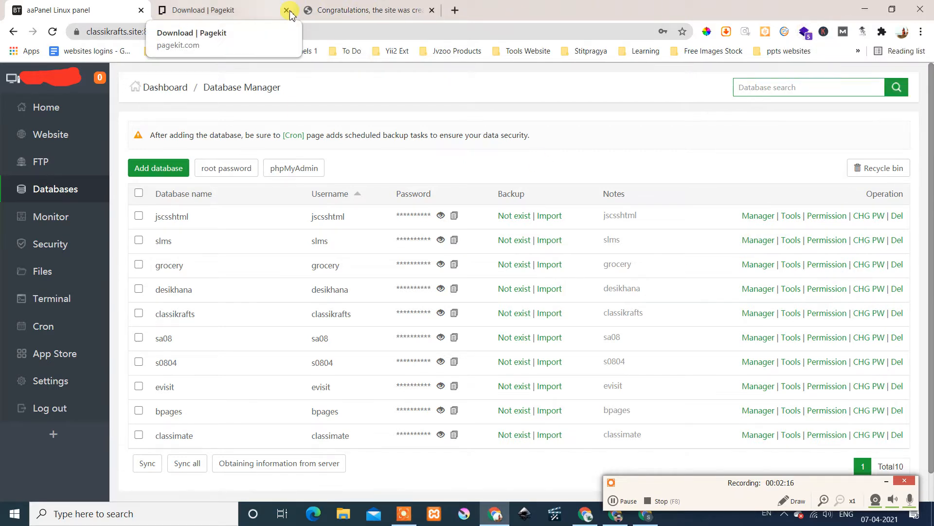
# Reload jscssht.ml to launch the Pagekit installer and choose English - United States
pyautogui.click(376, 10)
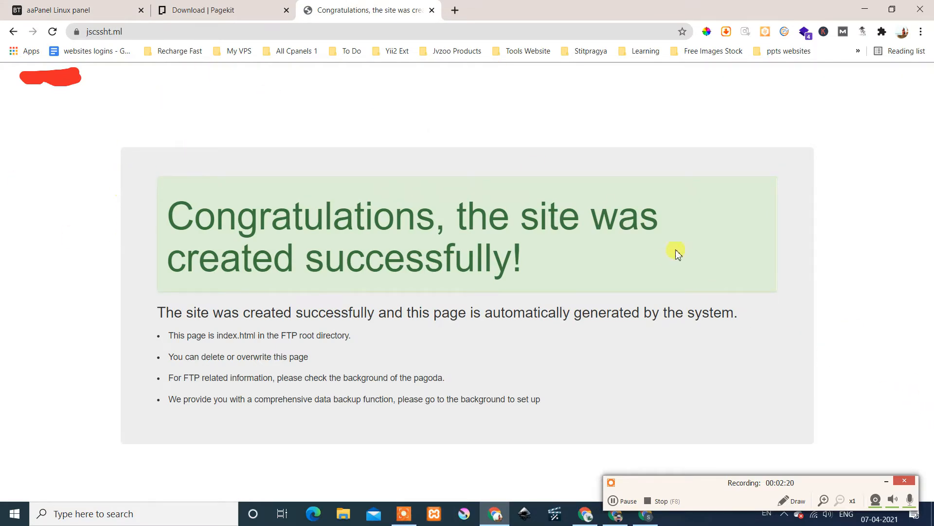
pyautogui.click(53, 32)
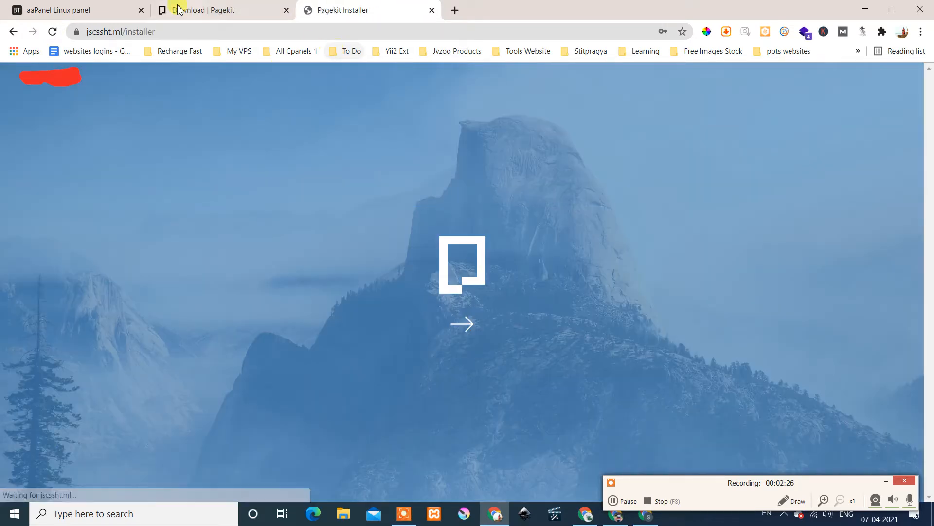
pyautogui.click(187, 10)
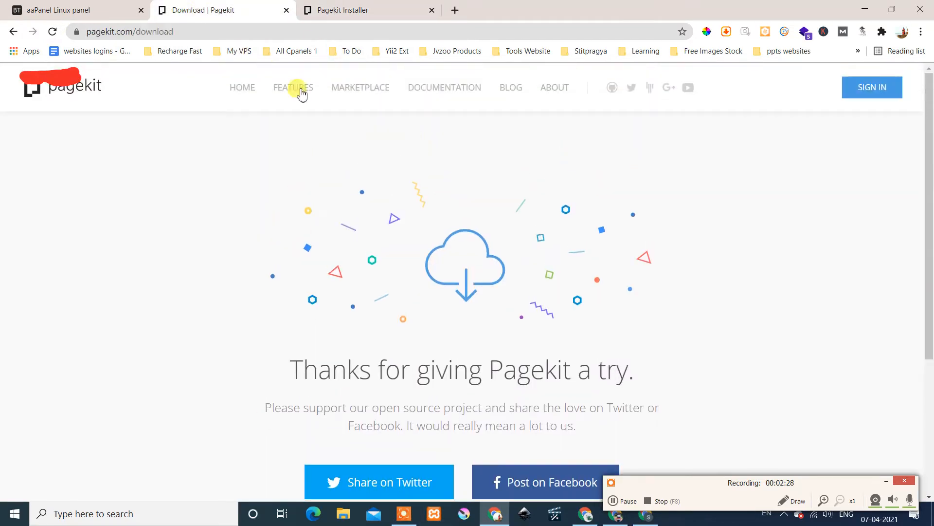
pyautogui.click(354, 10)
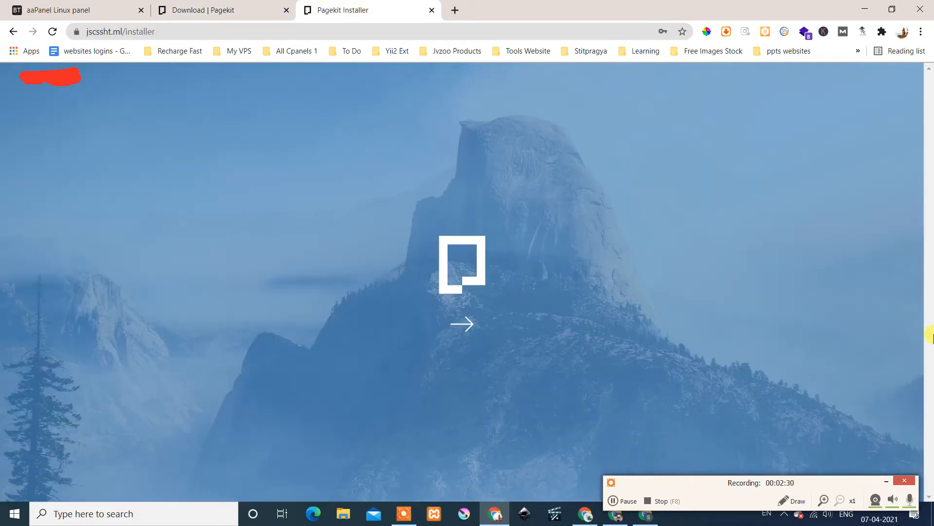
pyautogui.click(456, 323)
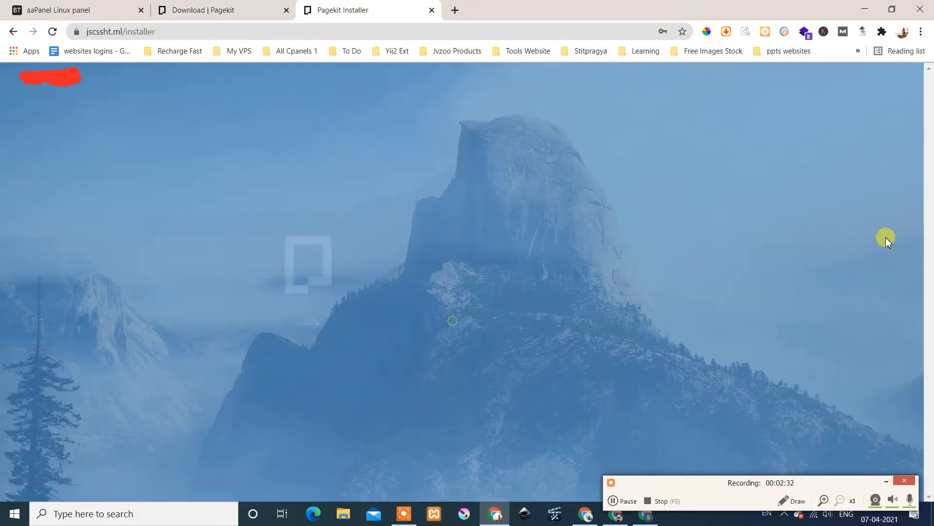
pyautogui.scroll(-20, 462, 275)
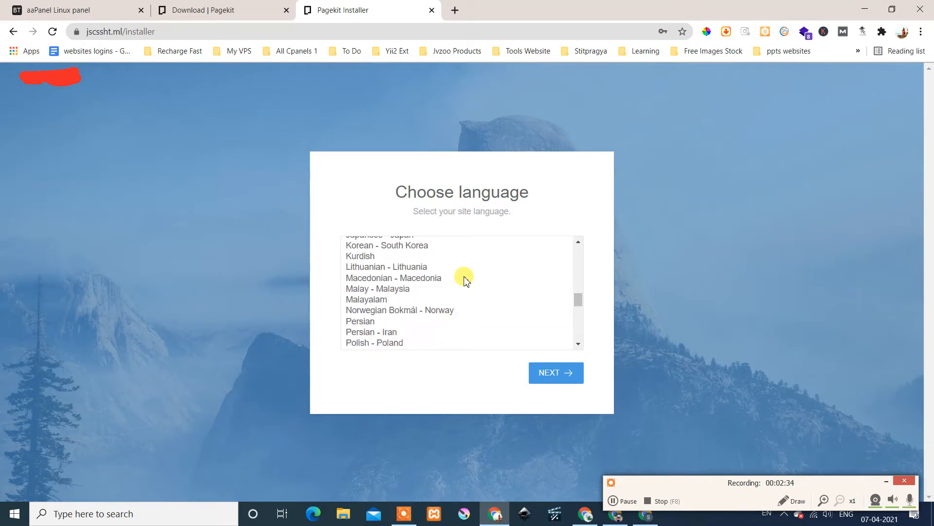
pyautogui.scroll(15, 465, 279)
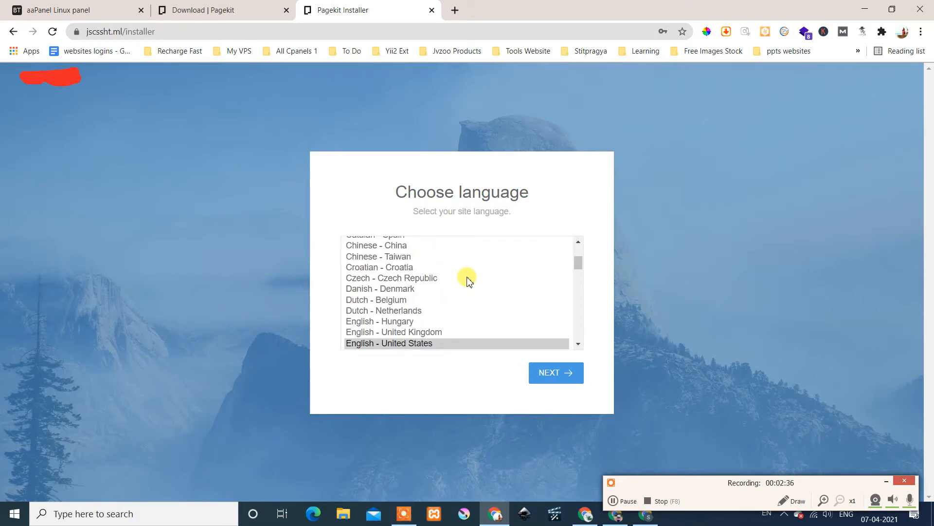
pyautogui.click(562, 375)
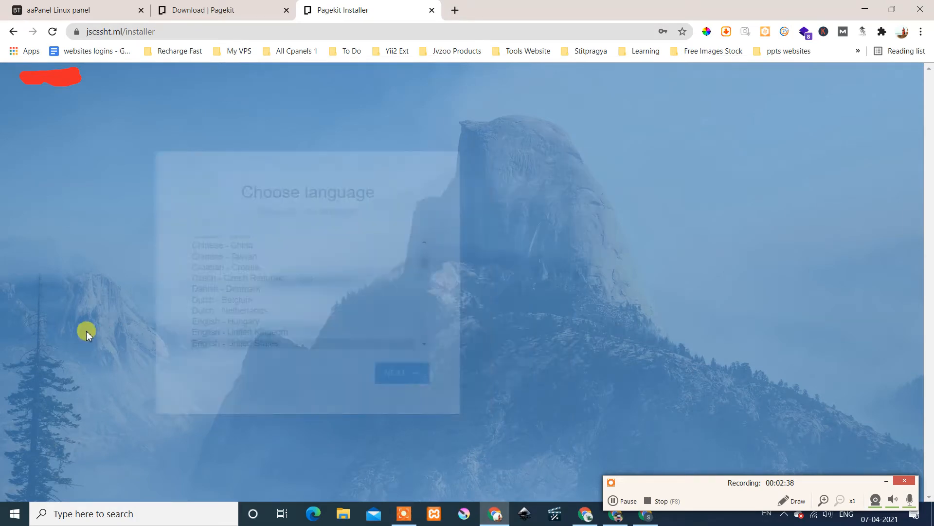
# Connect the installer to MySQL database jscsshtml using the new database user and pasted password
pyautogui.click(518, 282)
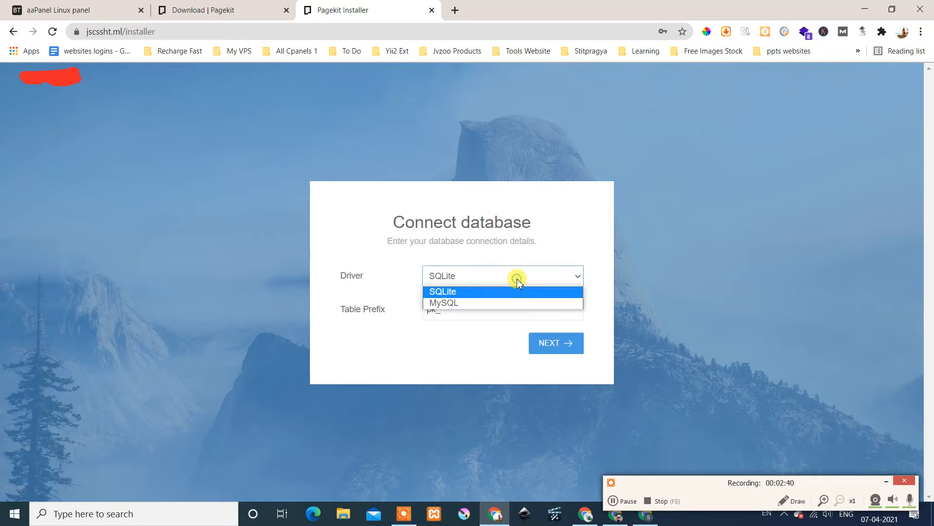
pyautogui.click(484, 303)
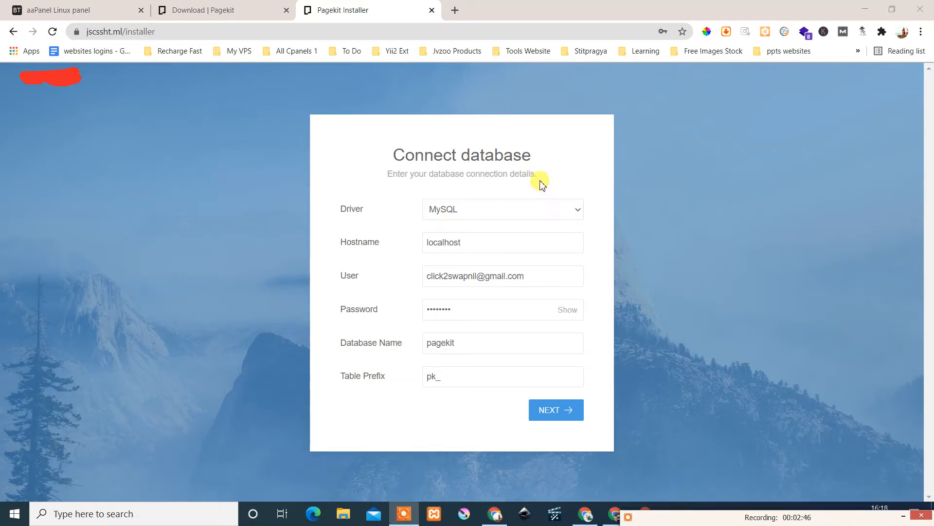
pyautogui.click(557, 279)
pyautogui.tripleClick(557, 278)
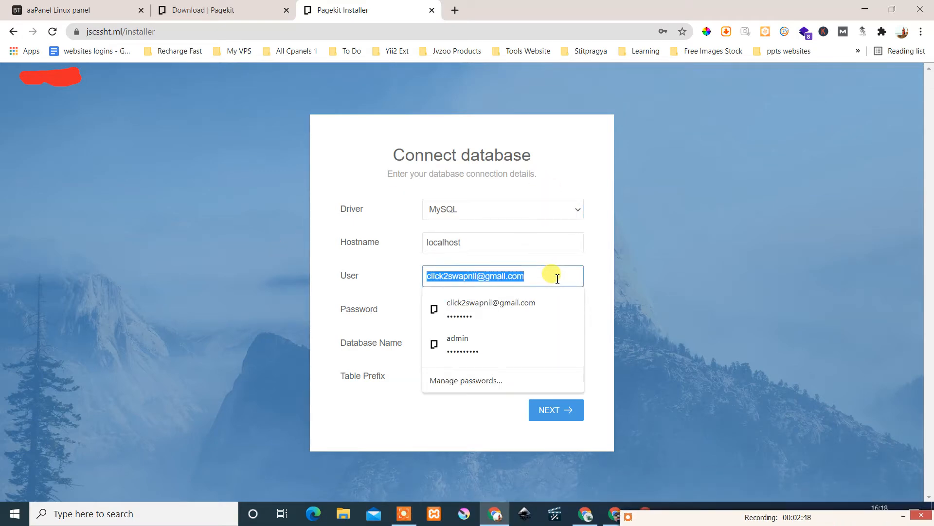
pyautogui.press('BackSpace')
pyautogui.write('jscsshtml')
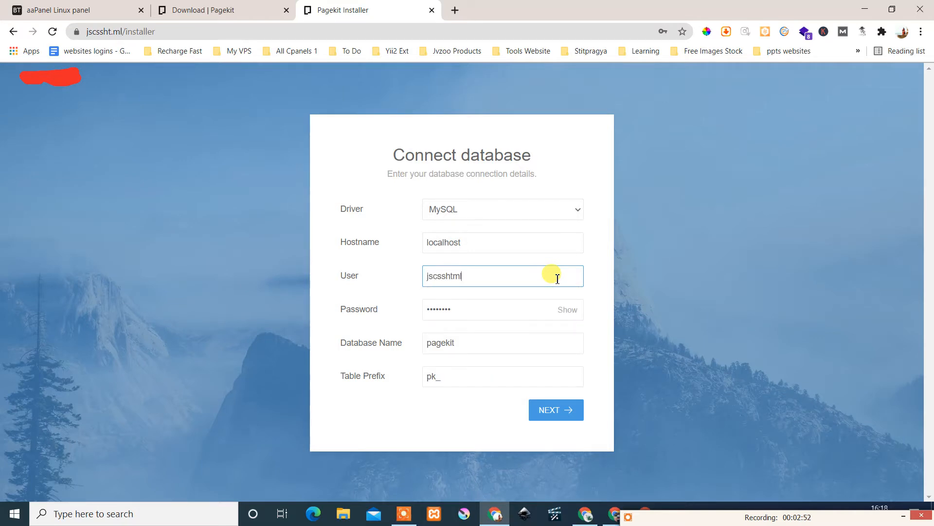
pyautogui.doubleClick(501, 310)
pyautogui.hotkey('ctrl', 'v')
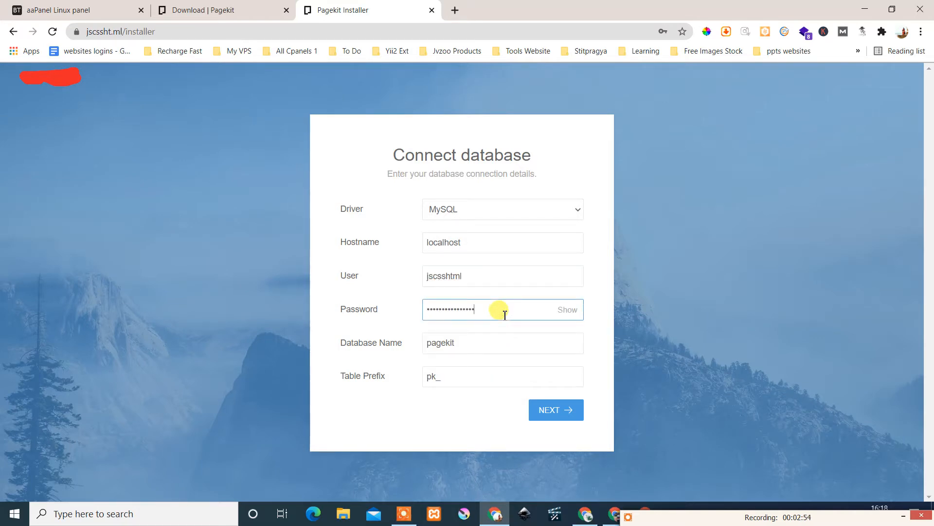
pyautogui.doubleClick(472, 274)
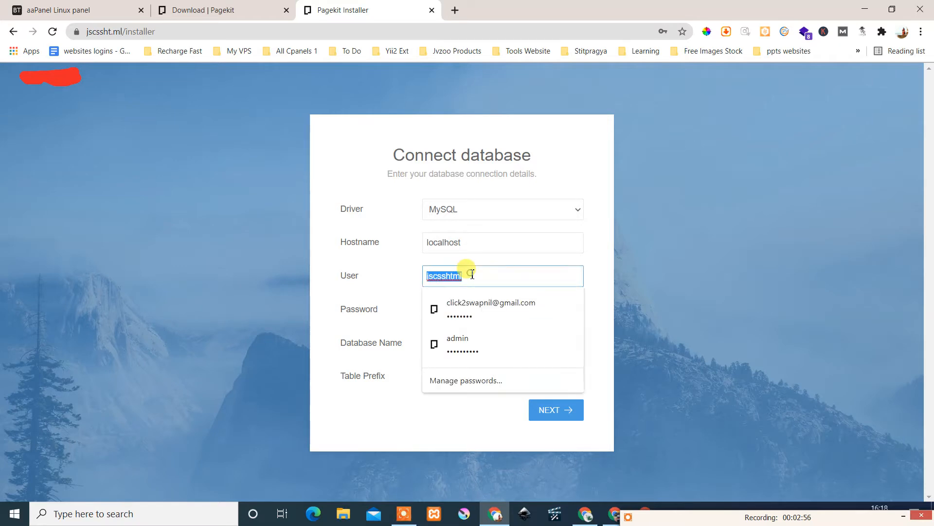
pyautogui.click(348, 291)
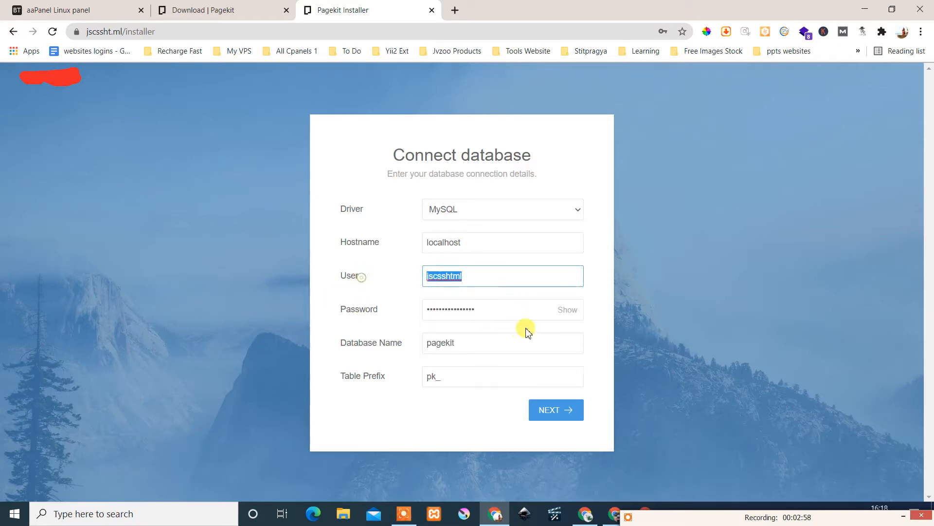
pyautogui.doubleClick(496, 339)
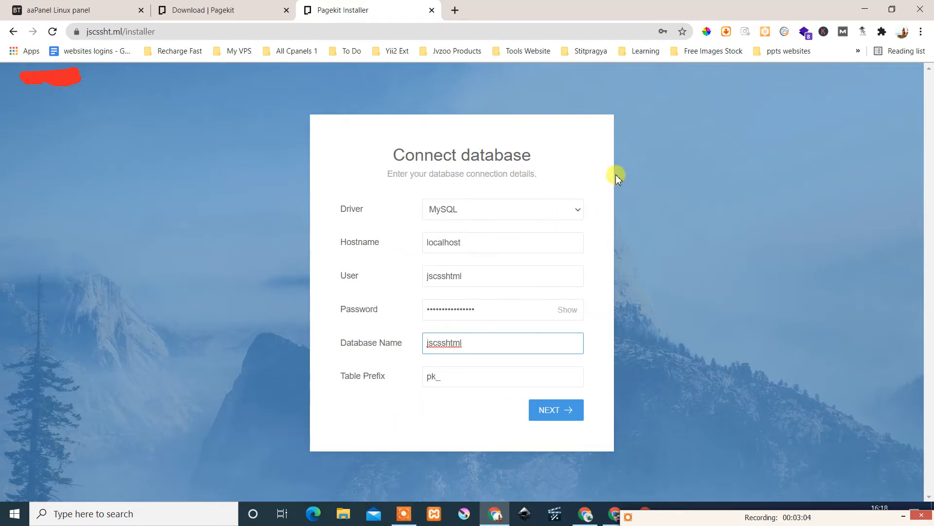
pyautogui.click(555, 419)
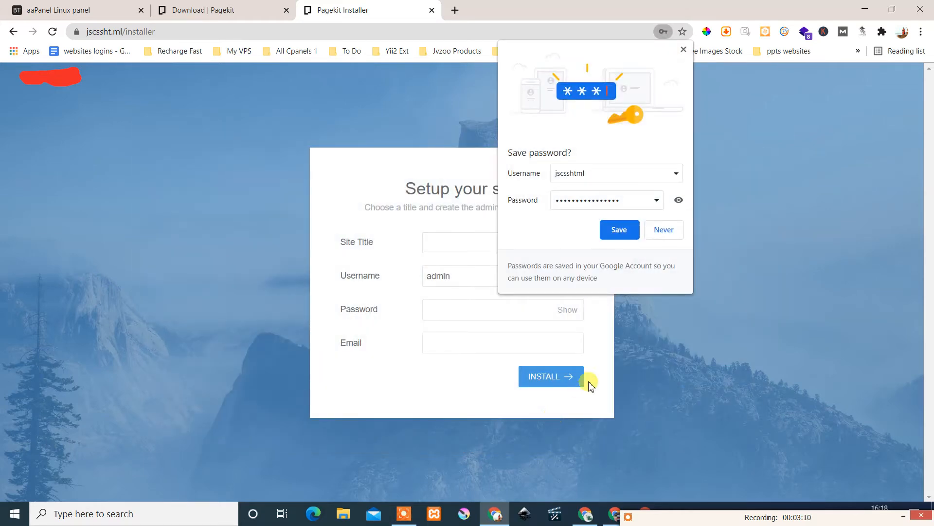
# Enter site title JS CSS HTML, the admin password and admin e-mail, then install
pyautogui.click(684, 50)
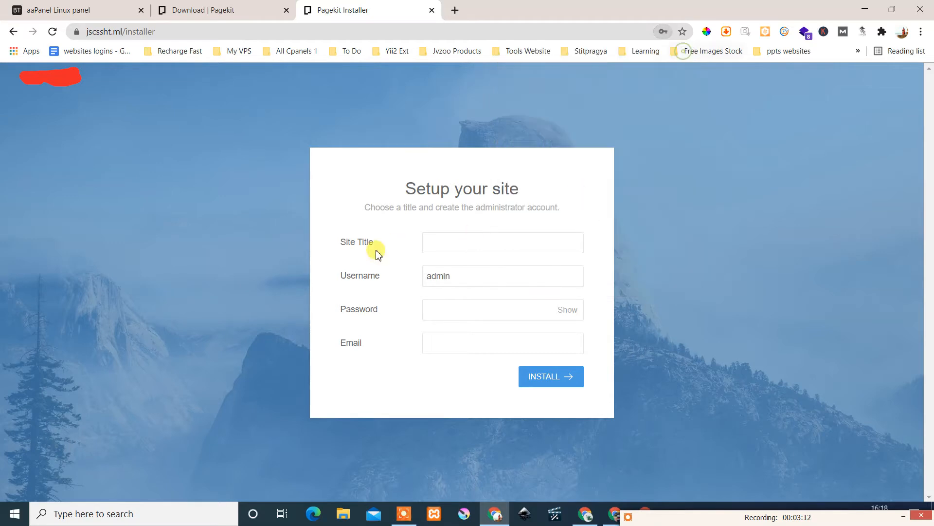
pyautogui.tripleClick(441, 190)
pyautogui.click(460, 242)
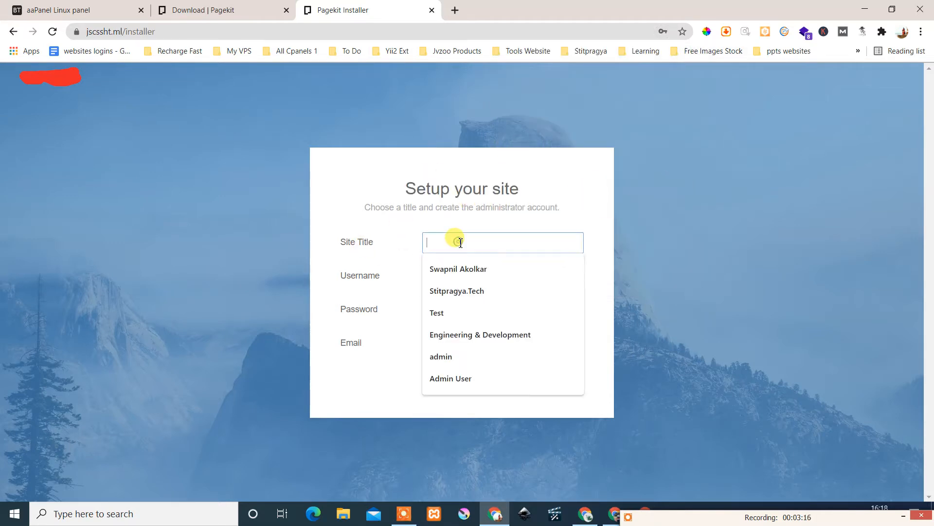
pyautogui.write('JS CSS HTML')
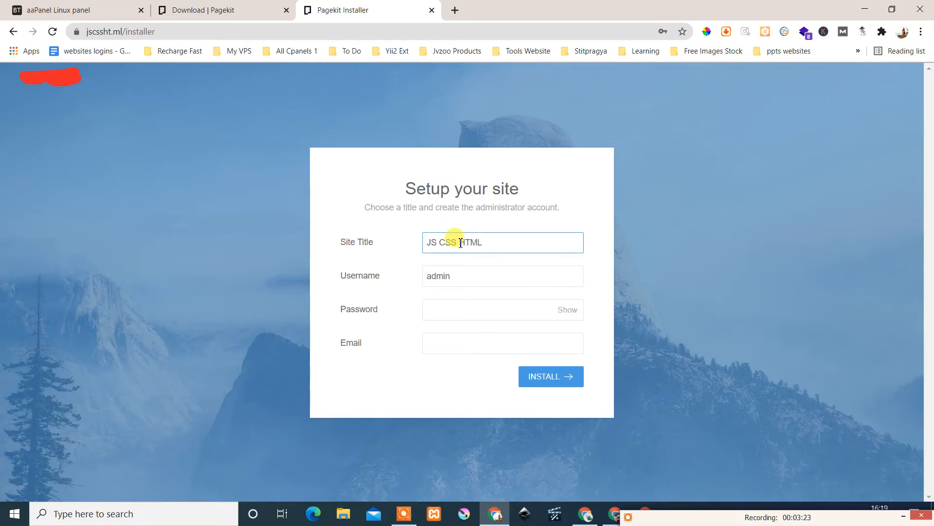
pyautogui.click(457, 310)
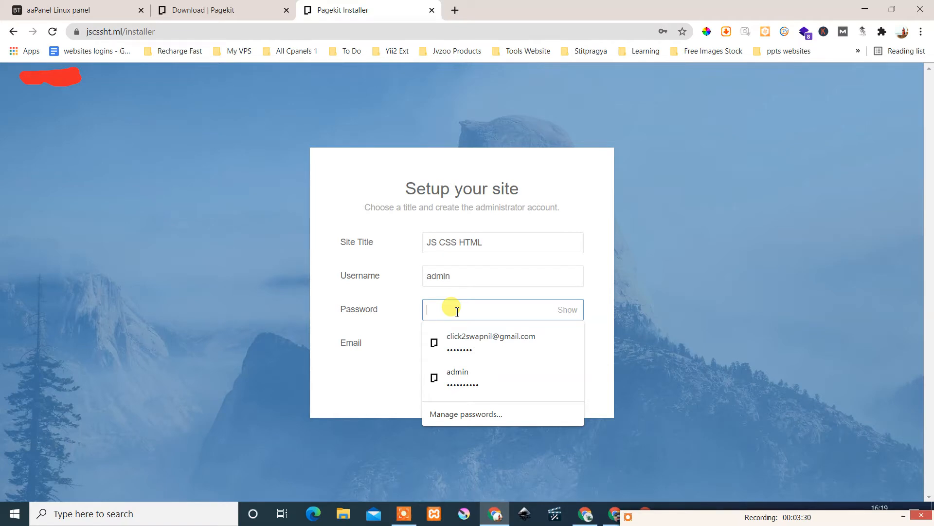
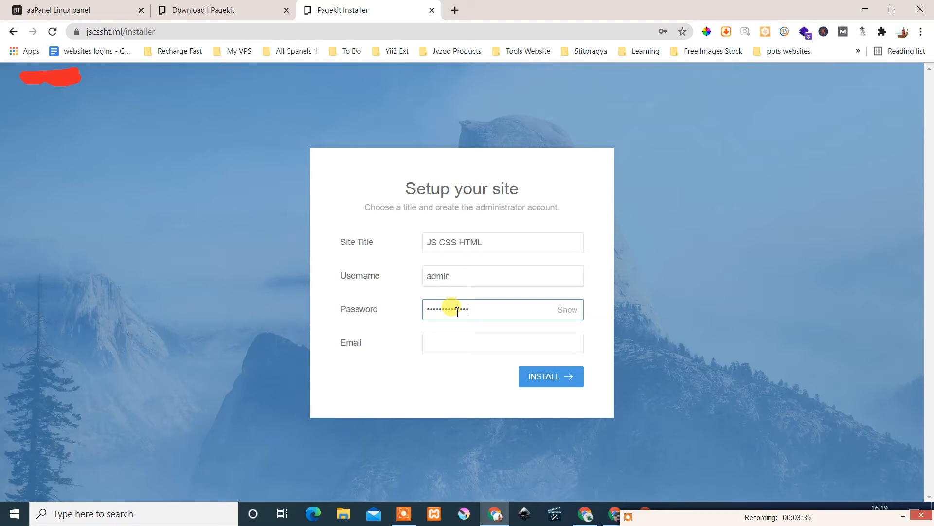
pyautogui.click(444, 347)
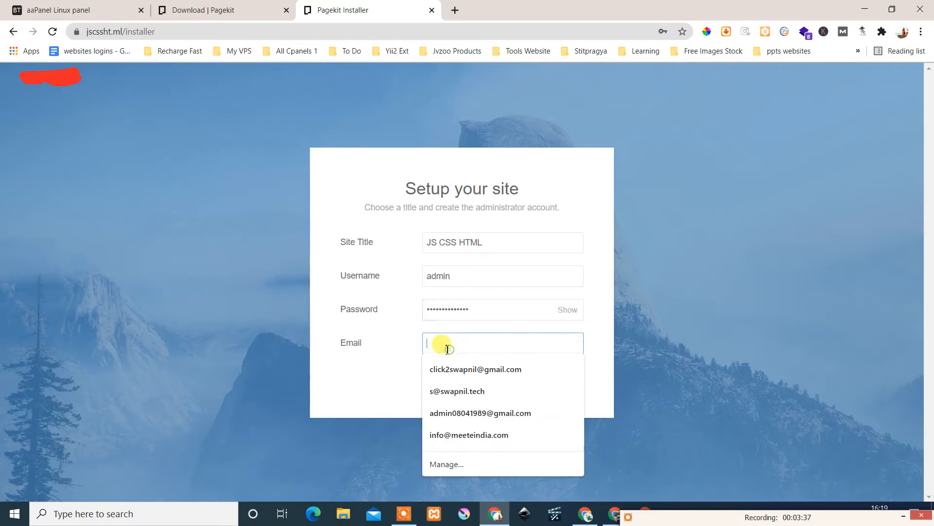
pyautogui.click(482, 371)
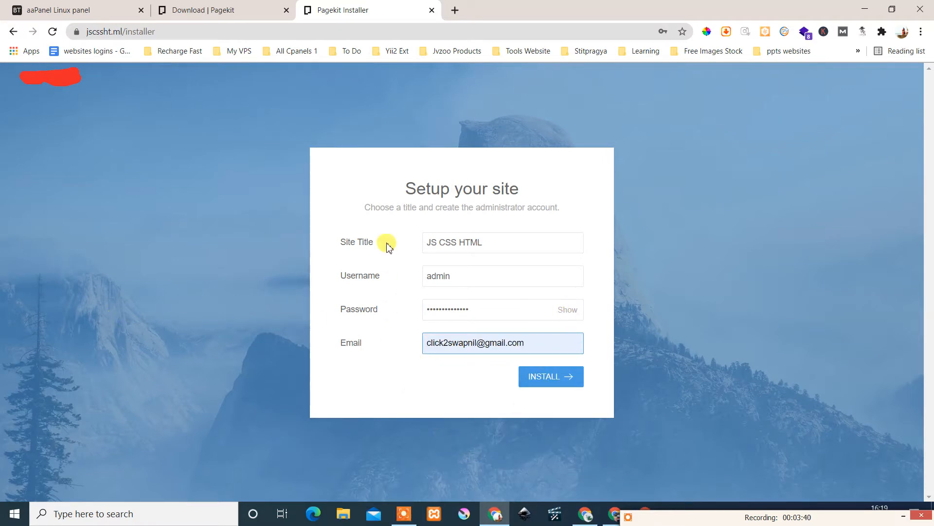
pyautogui.click(559, 376)
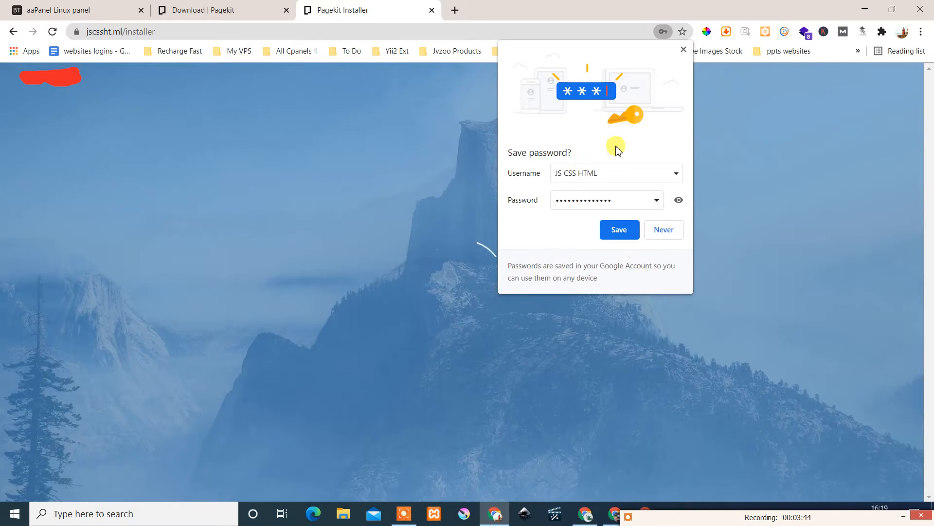
# Save the login in Chrome under username admin and sign in to the Pagekit Dashboard
pyautogui.click(643, 172)
pyautogui.write('admin')
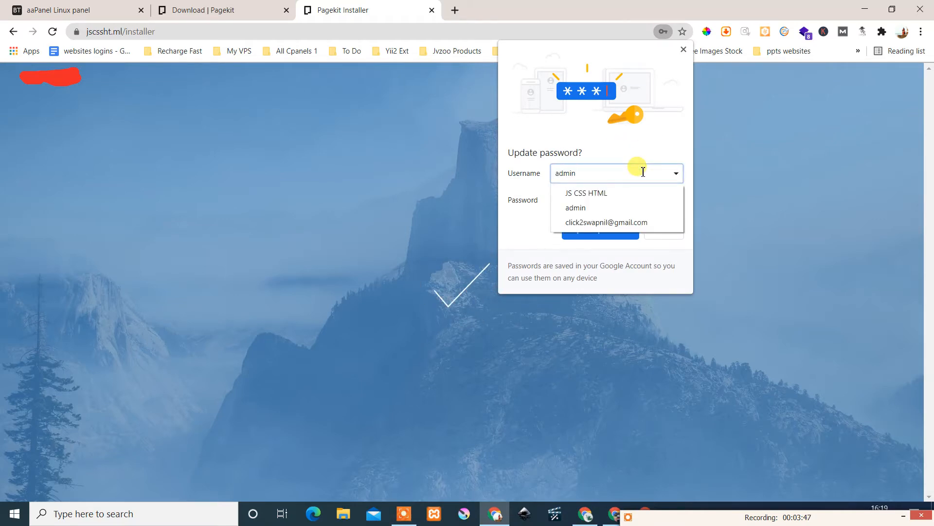
pyautogui.click(596, 136)
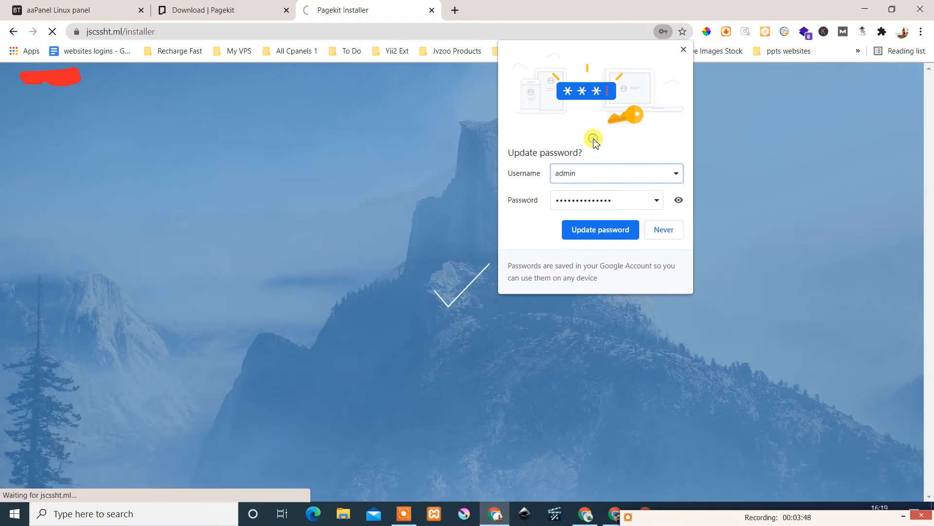
pyautogui.click(590, 232)
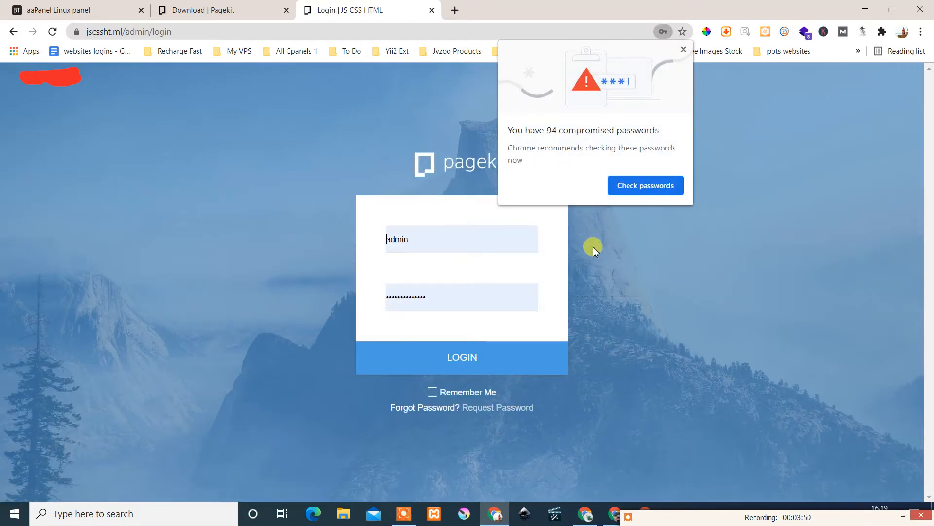
pyautogui.click(684, 50)
pyautogui.click(472, 358)
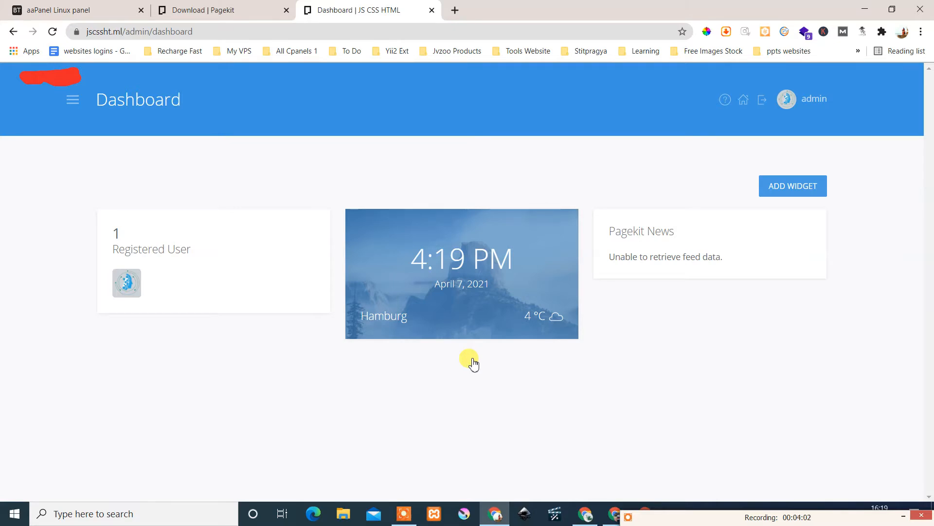
pyautogui.click(227, 14)
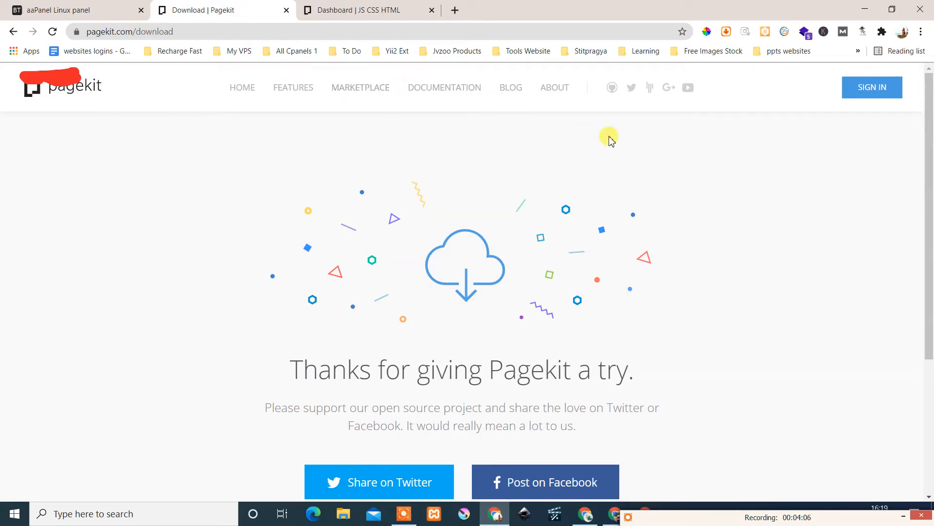
pyautogui.scroll(-5, 580, 224)
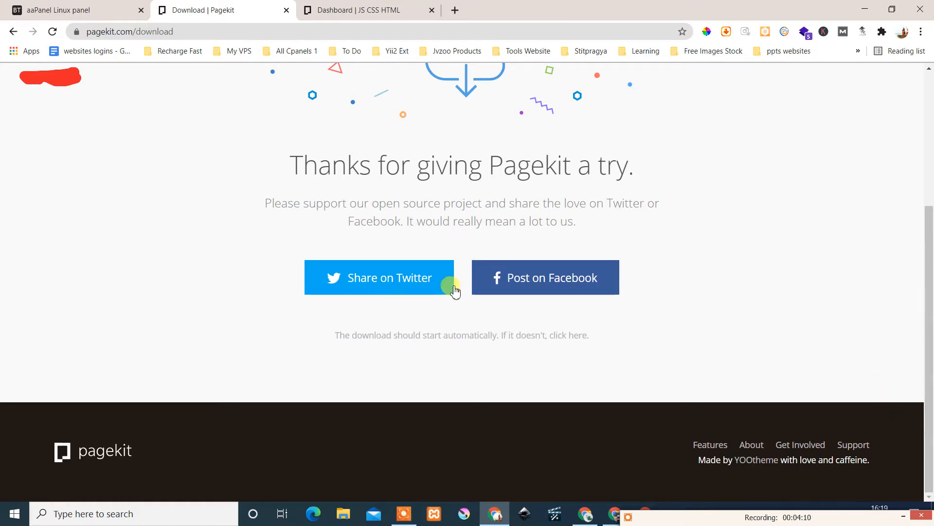
pyautogui.scroll(5, 354, 191)
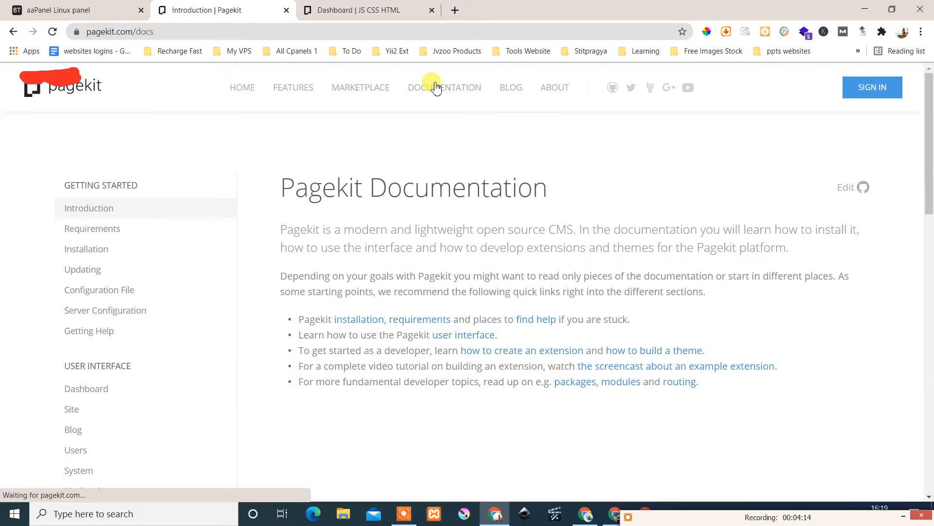
pyautogui.click(107, 231)
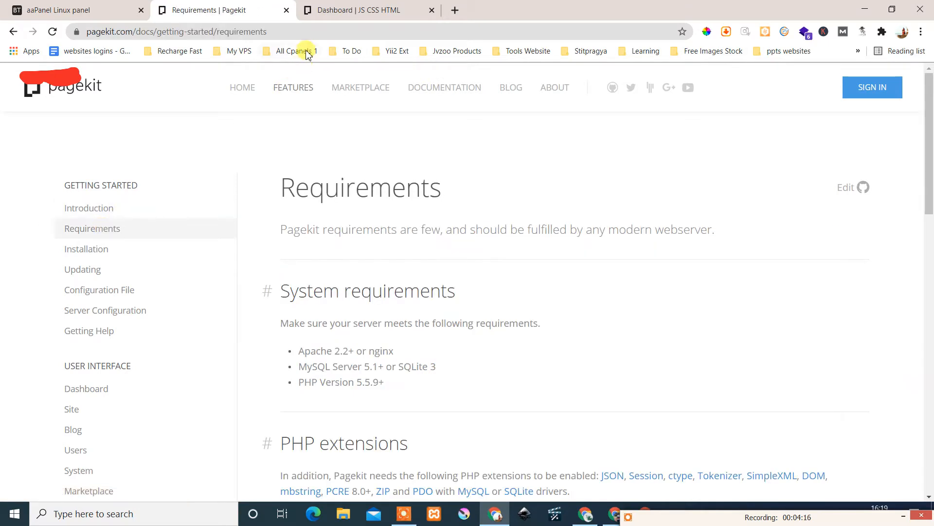
pyautogui.click(296, 32)
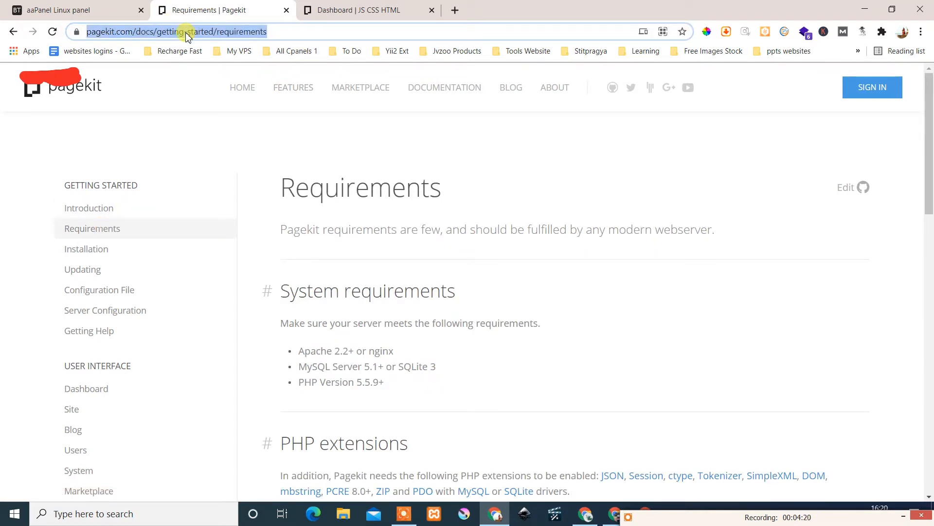
pyautogui.click(376, 11)
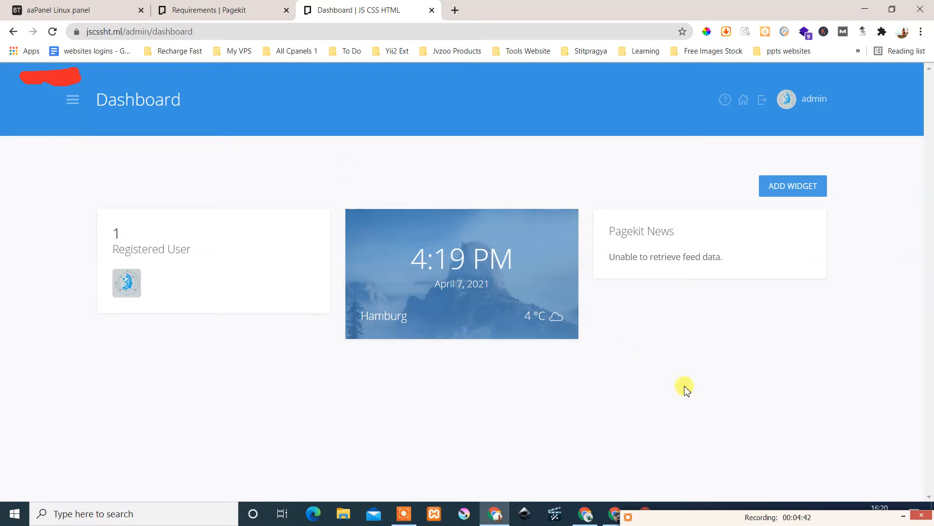
# Go to the Blog section from the admin menu to list the Hello Pagekit post
pyautogui.moveTo(784, 492)
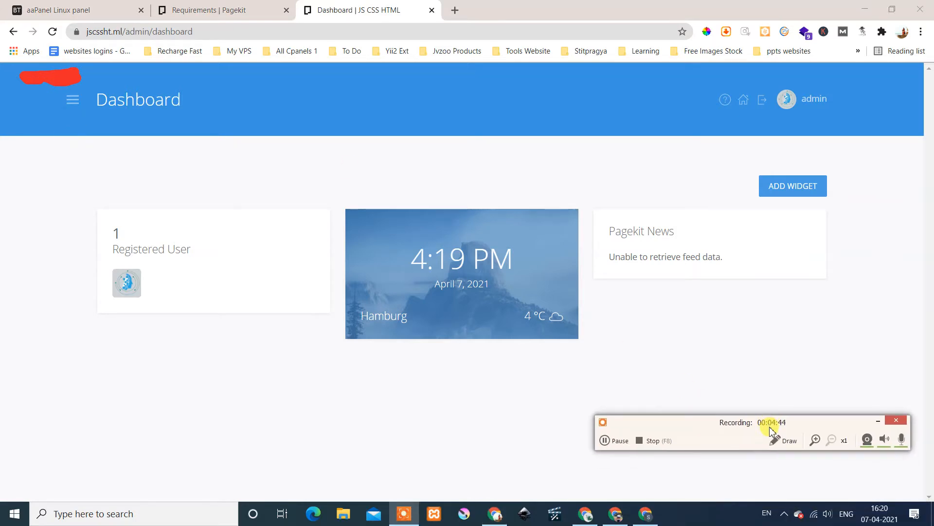
pyautogui.click(71, 100)
pyautogui.click(263, 174)
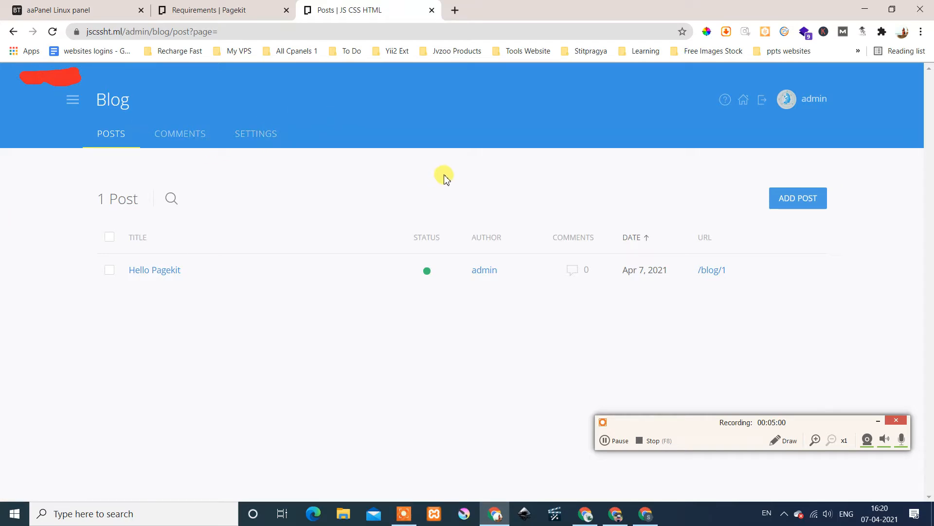
pyautogui.moveTo(749, 423); pyautogui.dragTo(775, 463)
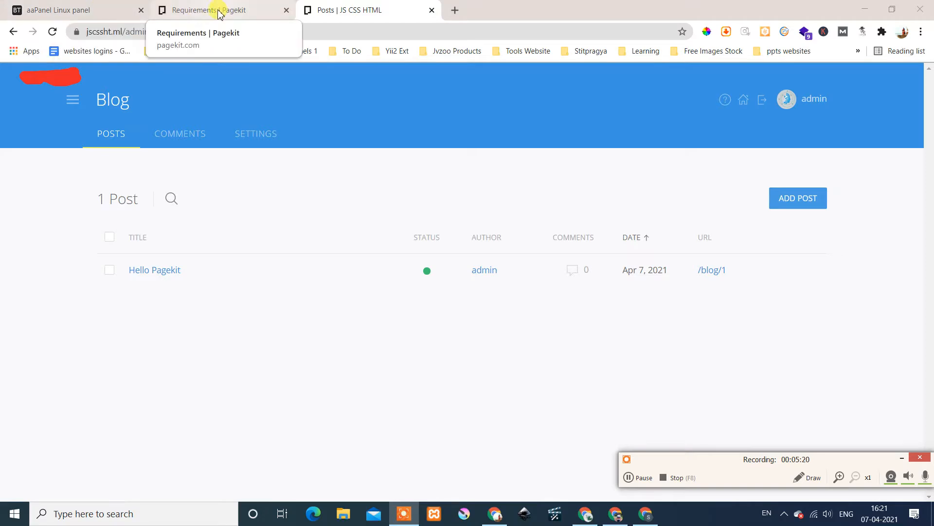
# Open the jscssht.ml site's root directory in aaPanel's file manager from the Website list
pyautogui.click(43, 8)
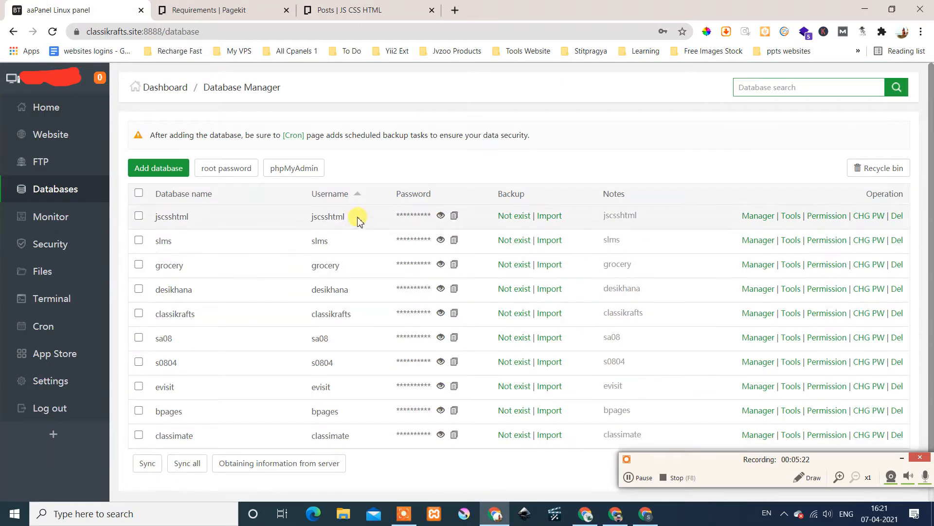
pyautogui.click(69, 133)
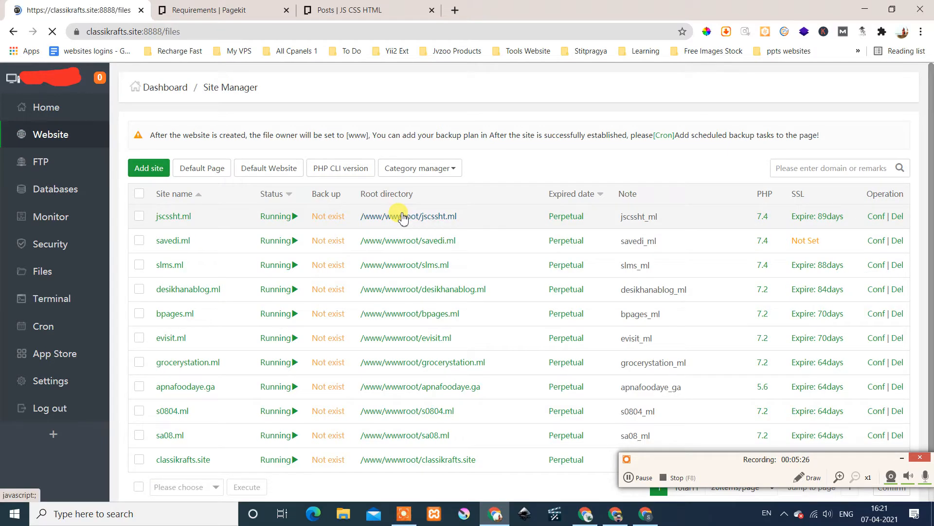
pyautogui.click(390, 215)
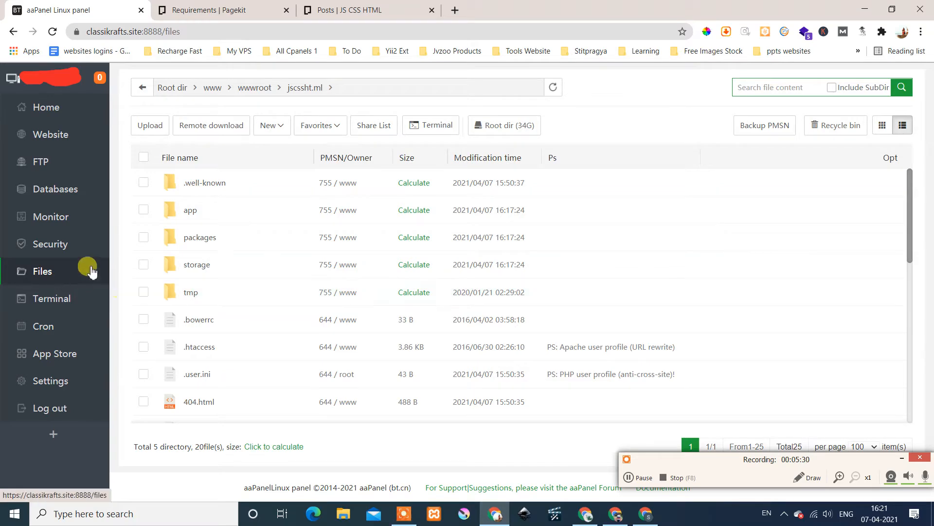
pyautogui.click(437, 11)
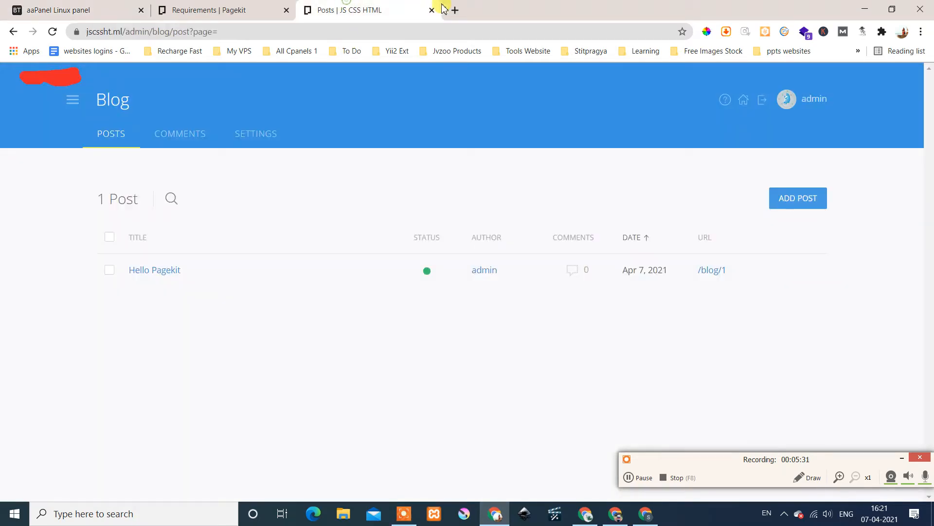
pyautogui.click(77, 10)
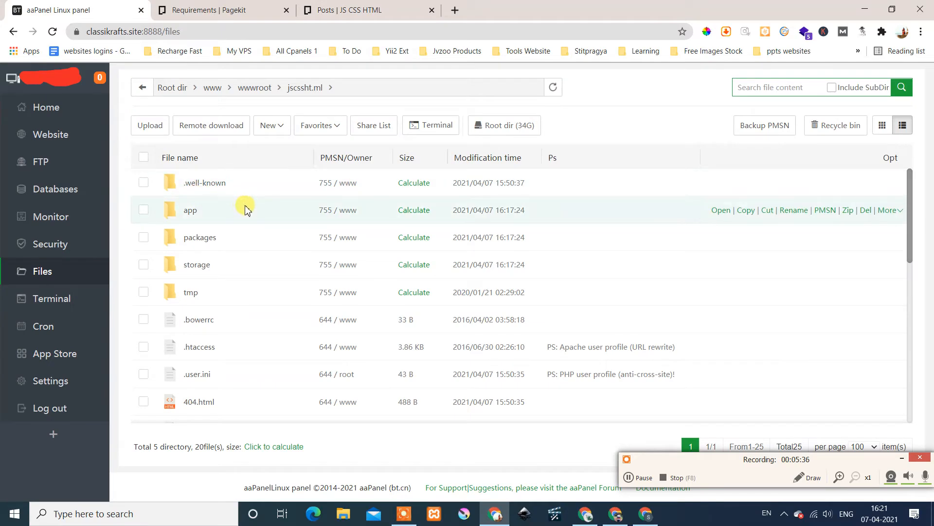
# Browse into packages/pagekit, glance inside blog, and begin an upload into pagekit
pyautogui.click(200, 238)
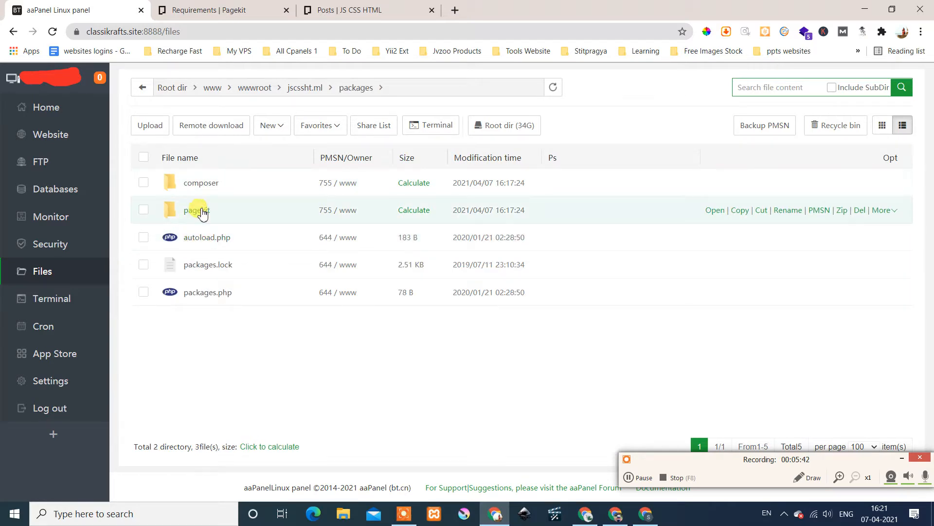
pyautogui.click(201, 212)
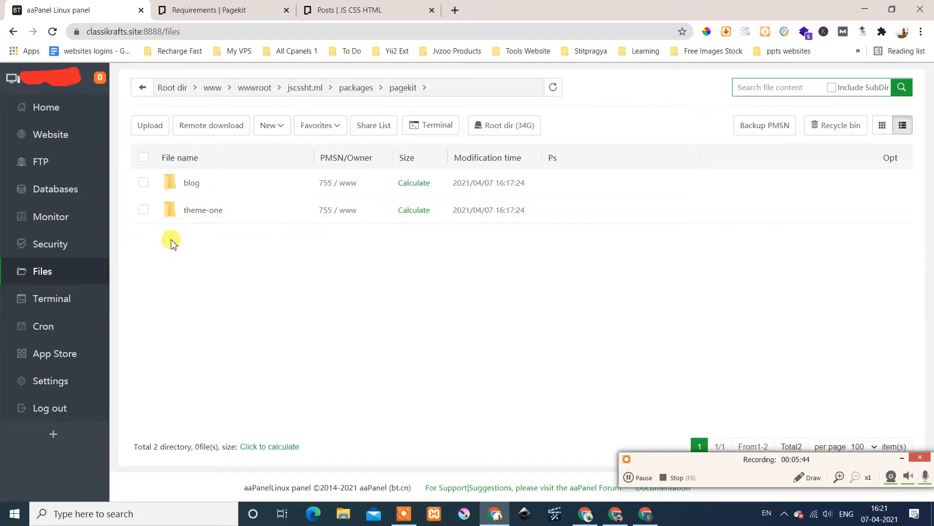
pyautogui.click(188, 184)
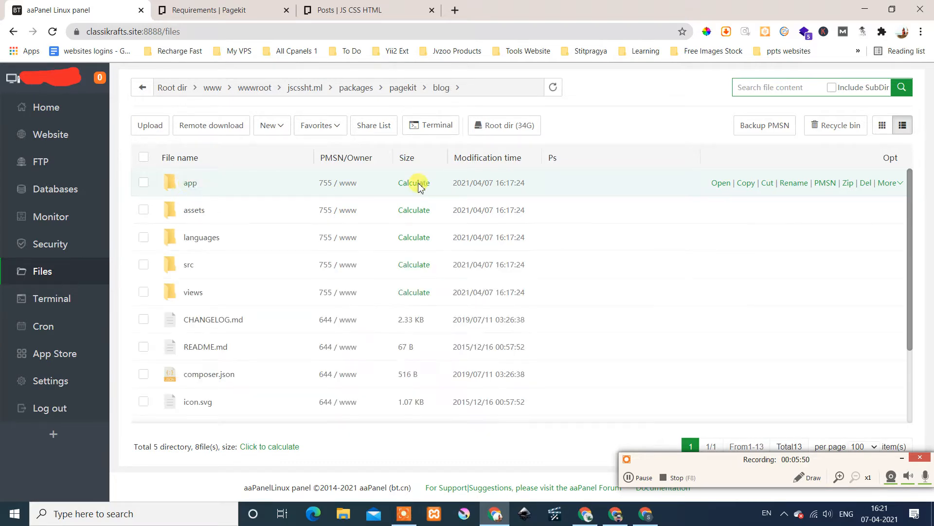
pyautogui.click(398, 88)
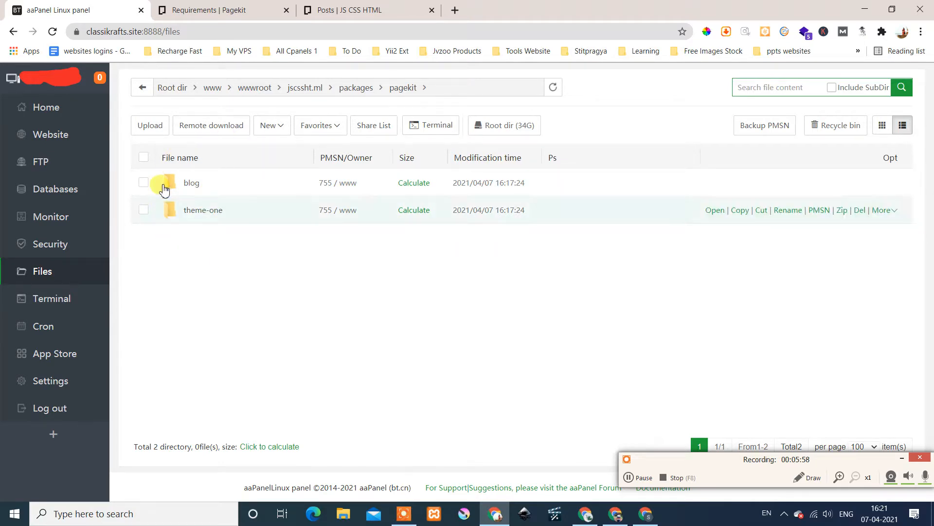
pyautogui.click(148, 126)
# Upload blog.zip from the E: drive into the site's packages/pagekit folder
pyautogui.click(340, 176)
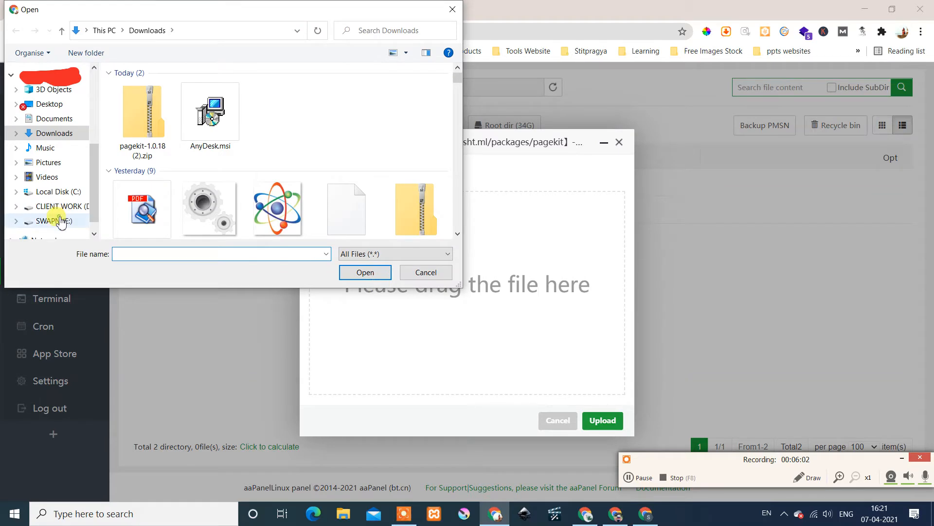
pyautogui.click(60, 221)
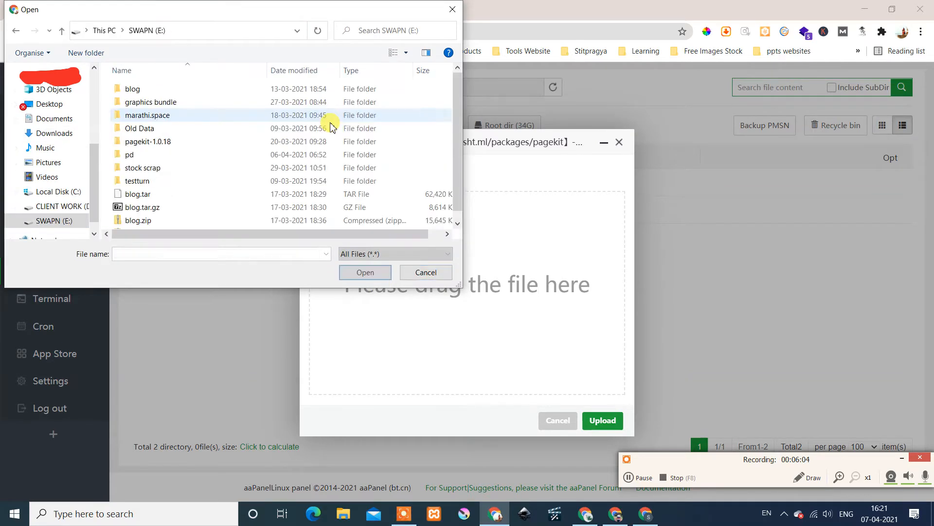
pyautogui.scroll(-1, 216, 187)
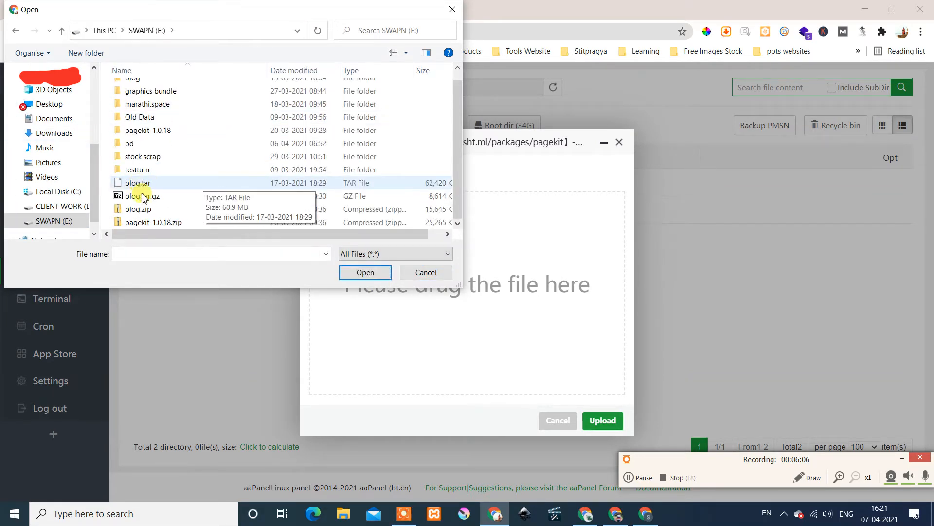
pyautogui.click(146, 211)
pyautogui.click(365, 272)
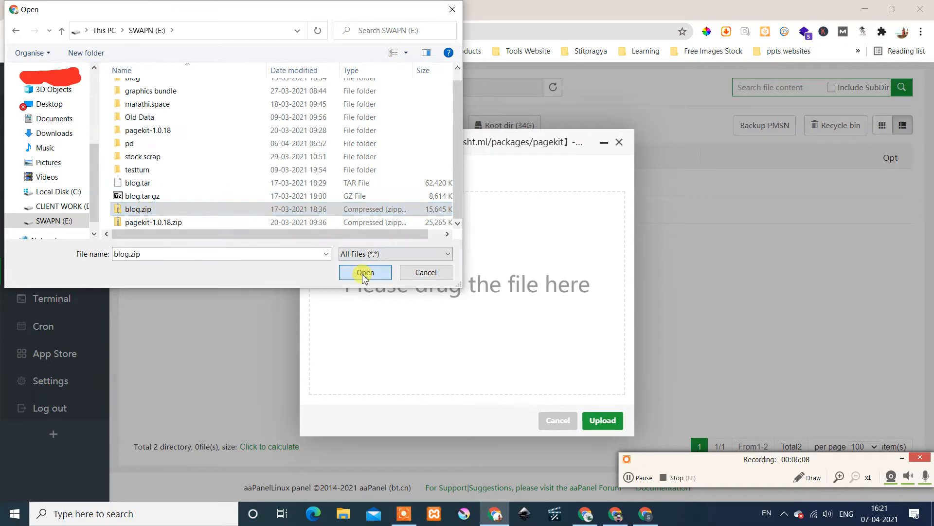
pyautogui.click(603, 420)
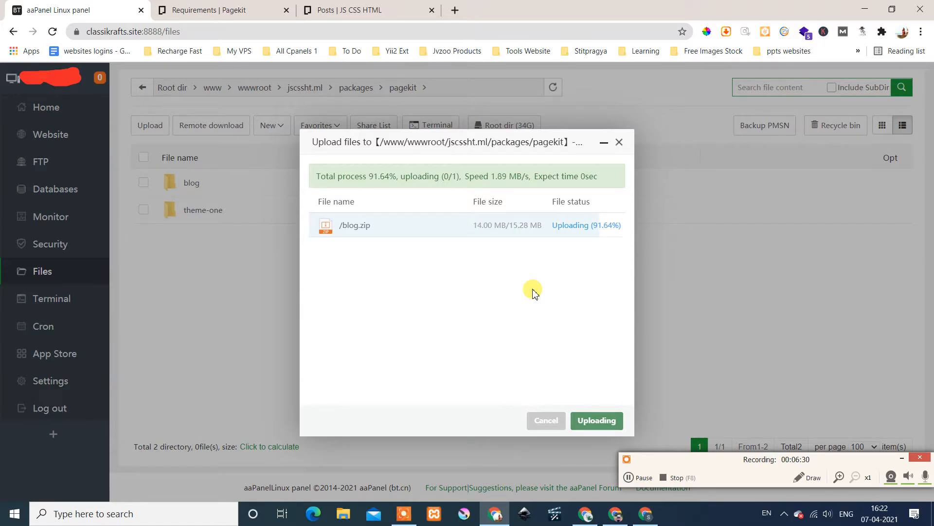
# Extract the uploaded 15.28 MB blog.zip in place to refresh the blog folder
pyautogui.click(620, 142)
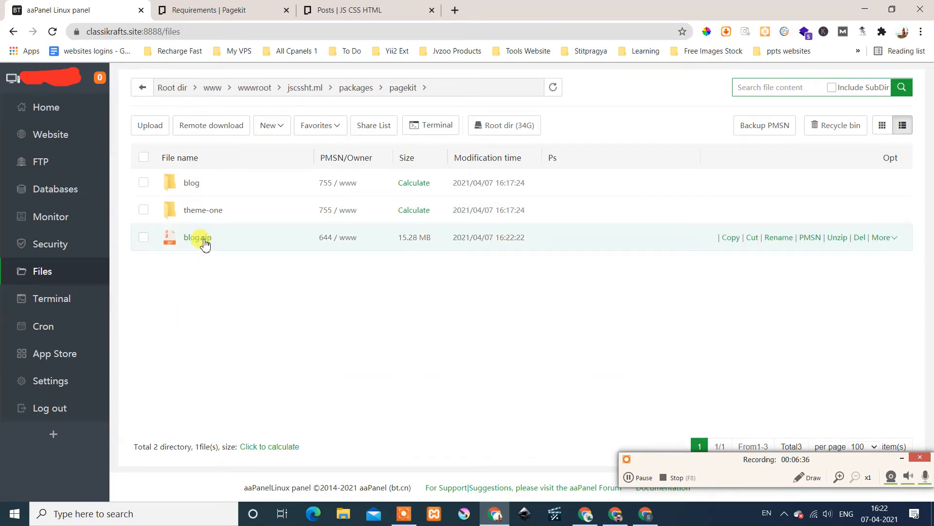
pyautogui.click(202, 238)
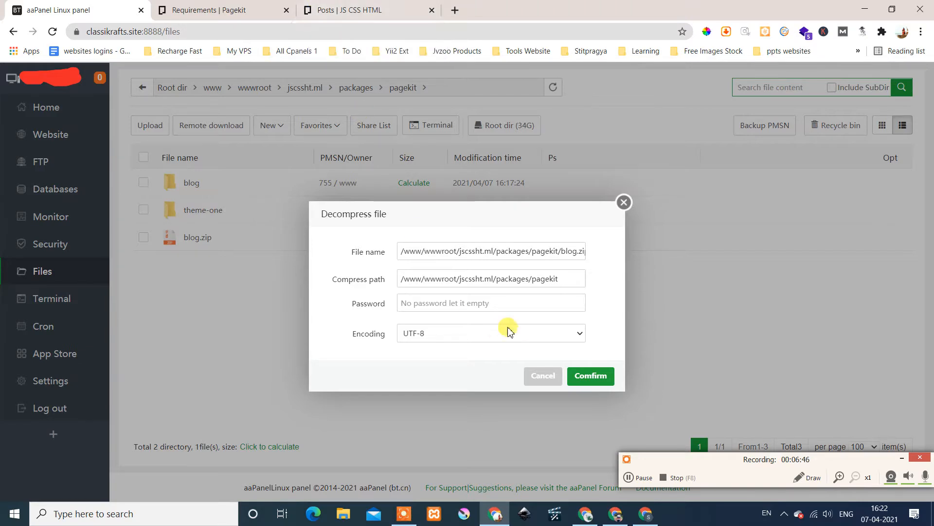
pyautogui.click(599, 378)
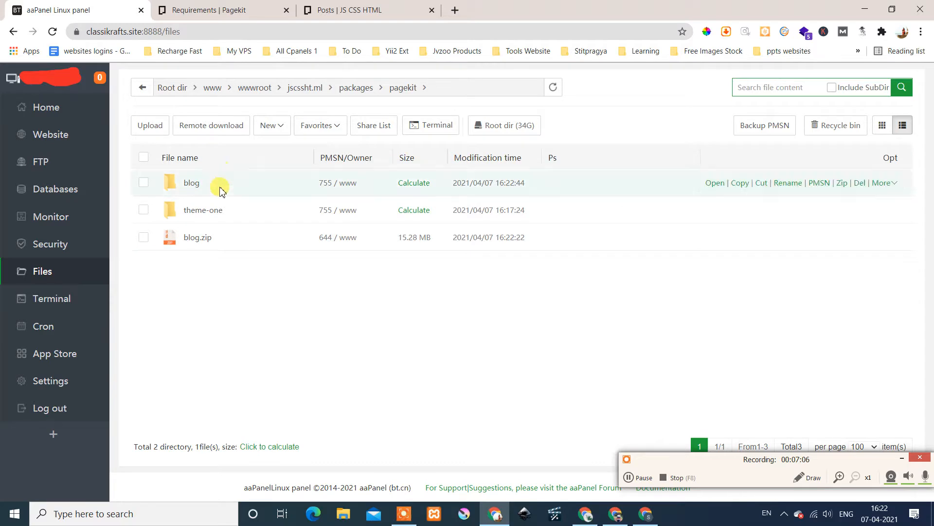
# Navigate to app/modules/application/src/Application and open UrlProvider.php in the online editor
pyautogui.click(362, 92)
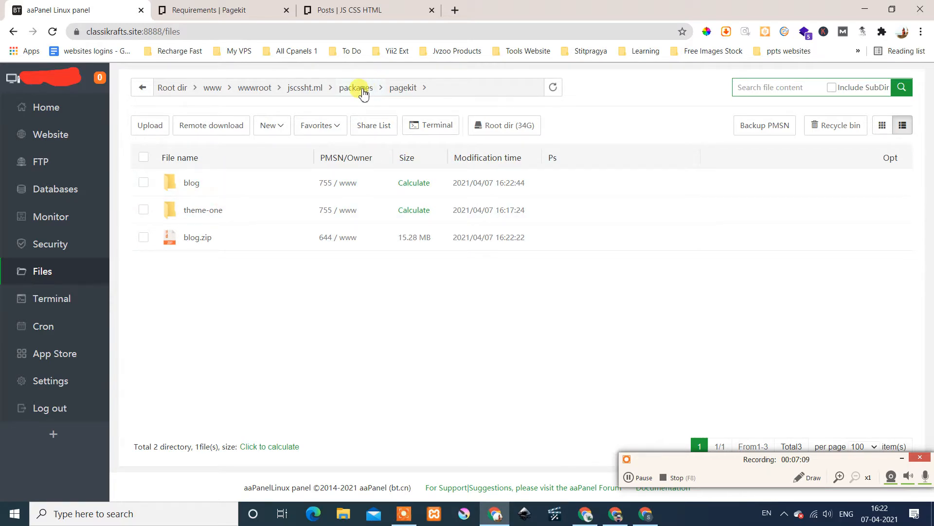
pyautogui.click(298, 95)
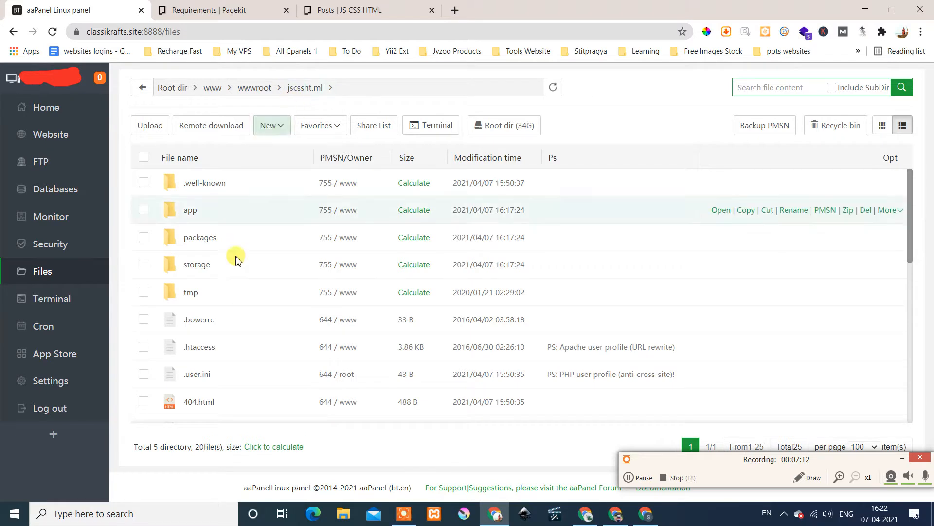
pyautogui.click(190, 214)
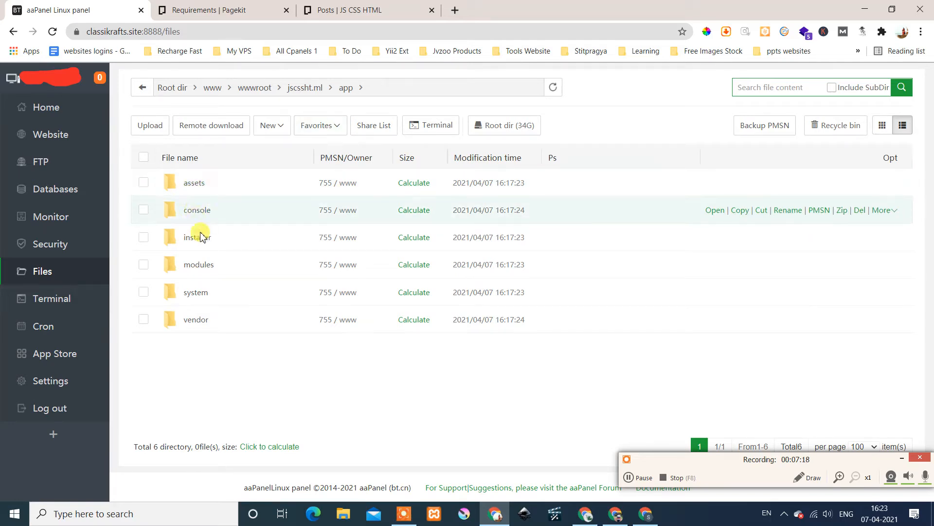
pyautogui.click(199, 266)
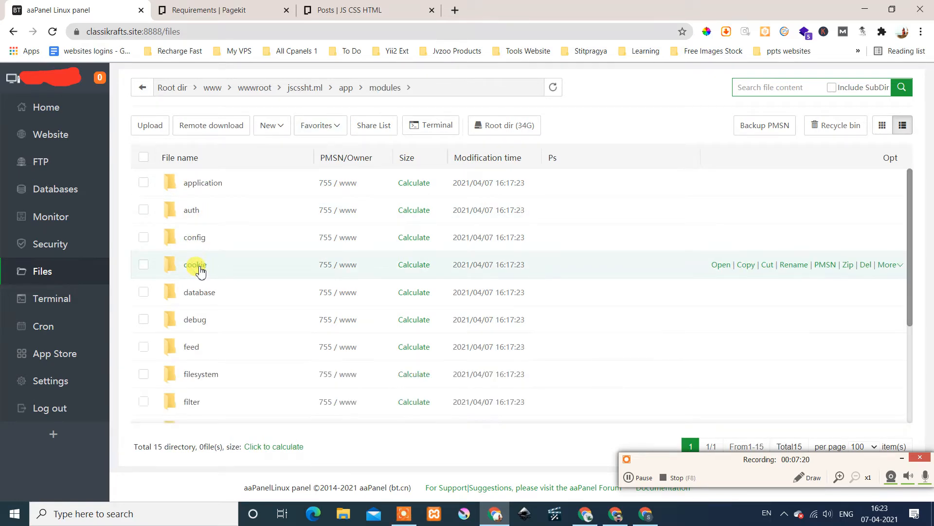
pyautogui.click(208, 184)
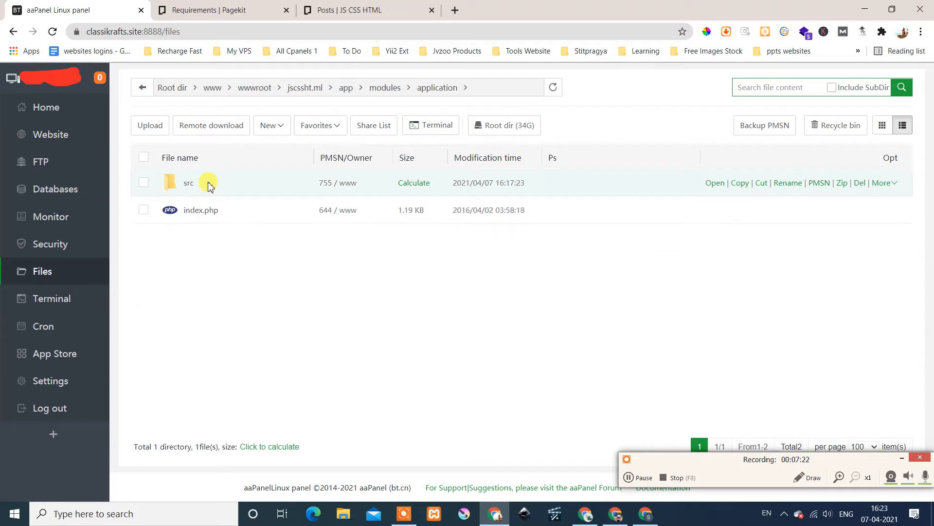
pyautogui.click(189, 185)
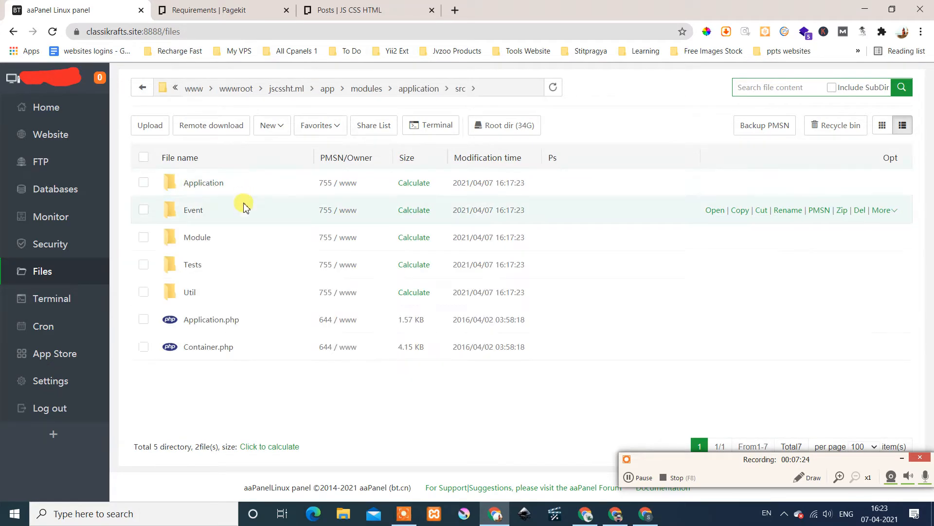
pyautogui.click(215, 184)
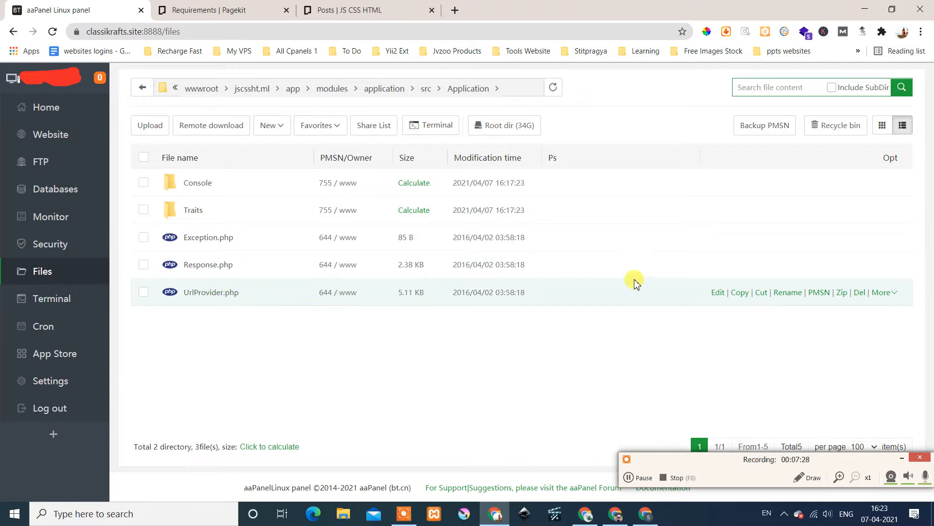
pyautogui.click(718, 293)
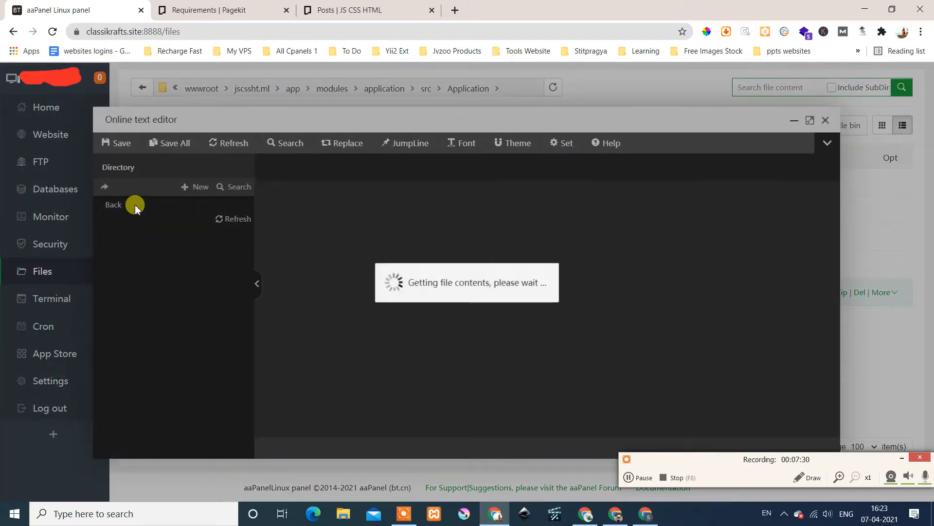
pyautogui.scroll(-8, 292, 346)
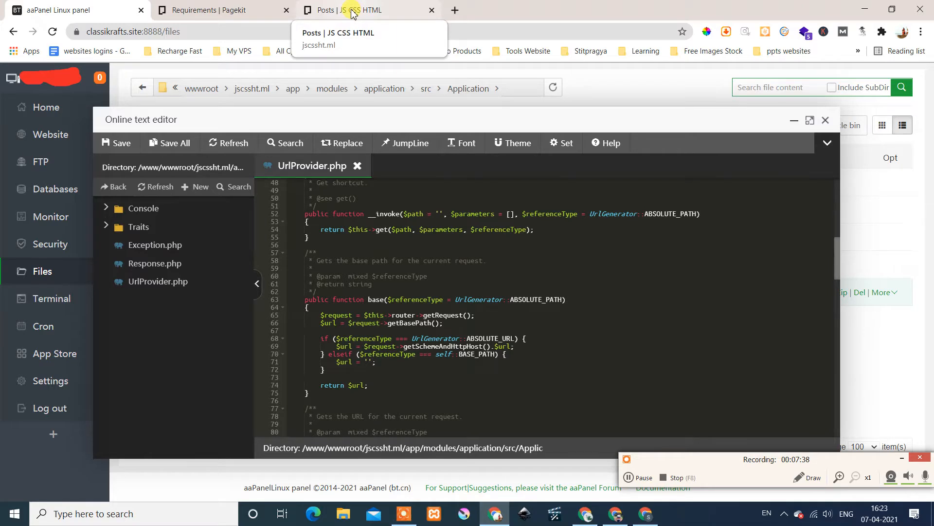
# Launch Skype from the Windows search
pyautogui.click(161, 522)
pyautogui.write('sky')
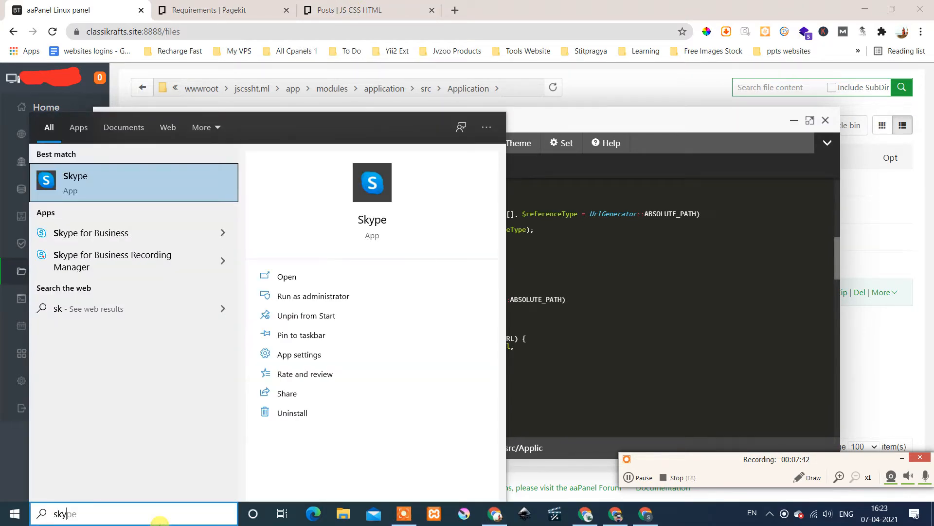
pyautogui.write('pe')
pyautogui.press('Return')
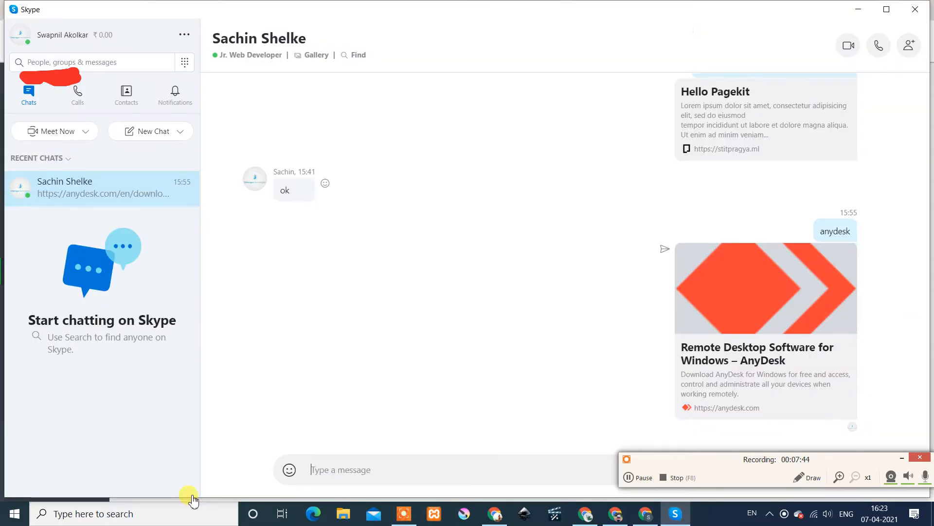
# Find the getFirstURLPath code in the developer chat and select the whole block
pyautogui.scroll(5, 628, 161)
pyautogui.scroll(15, 633, 157)
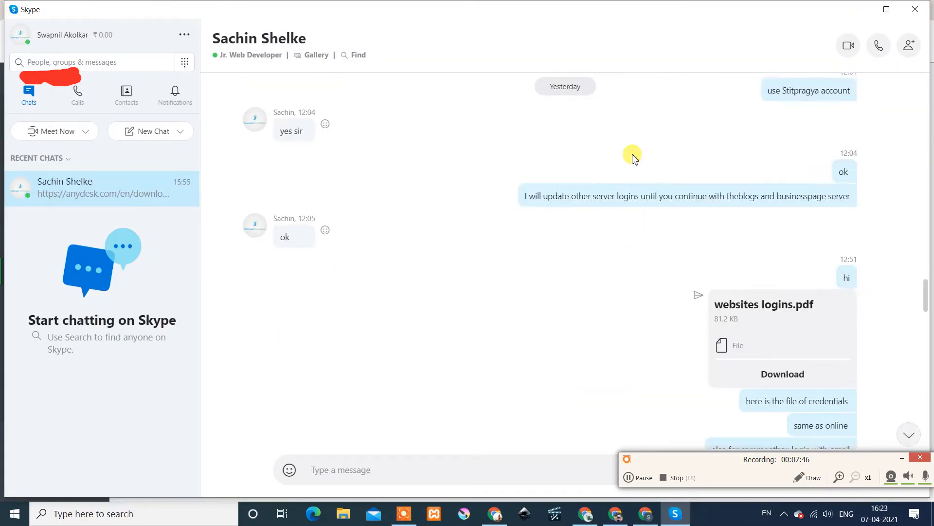
pyautogui.scroll(10, 633, 157)
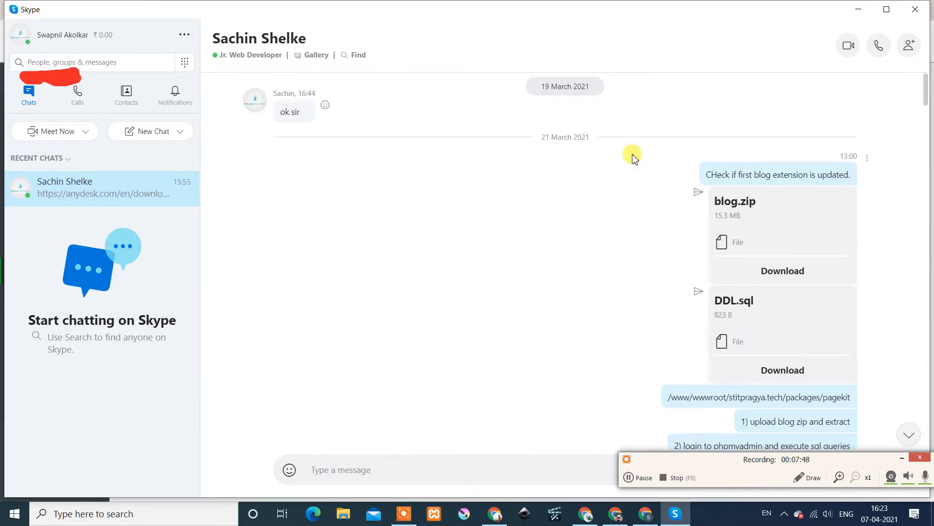
pyautogui.scroll(-8, 634, 157)
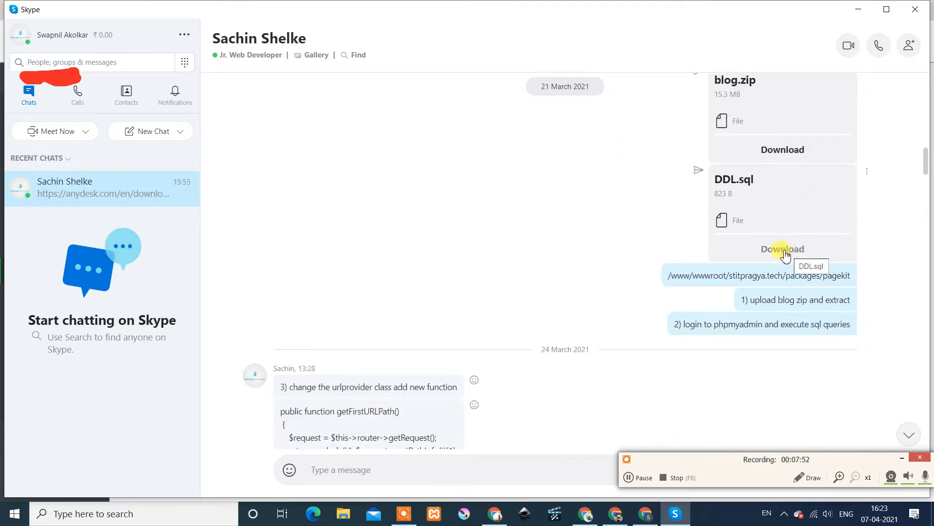
pyautogui.scroll(-1, 532, 262)
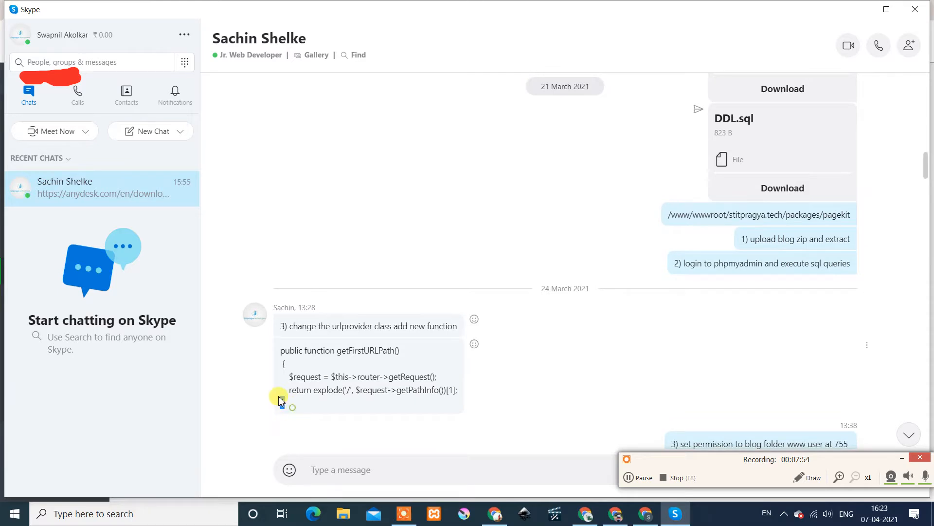
pyautogui.tripleClick(273, 351)
pyautogui.hotkey('ctrl', 'c')
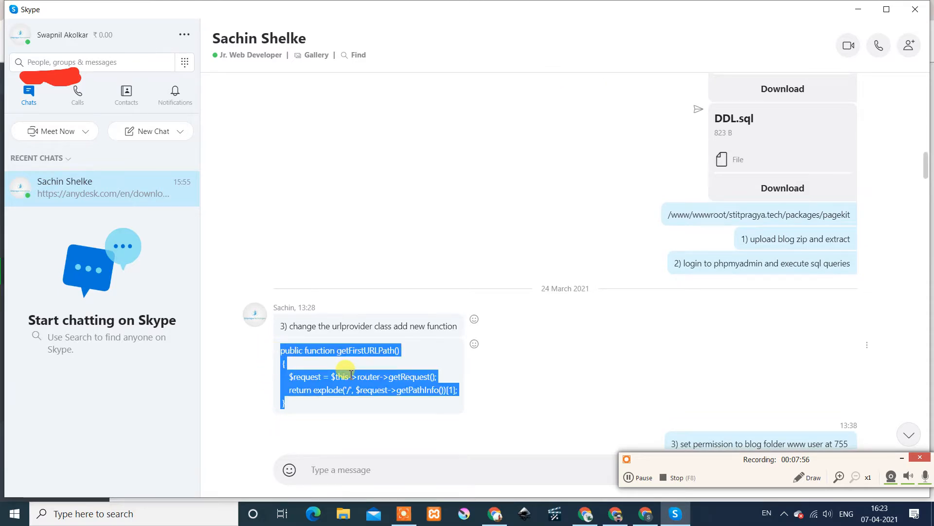
# Paste the getFirstURLPath function after previous() around line 109 and save UrlProvider.php
pyautogui.click(859, 12)
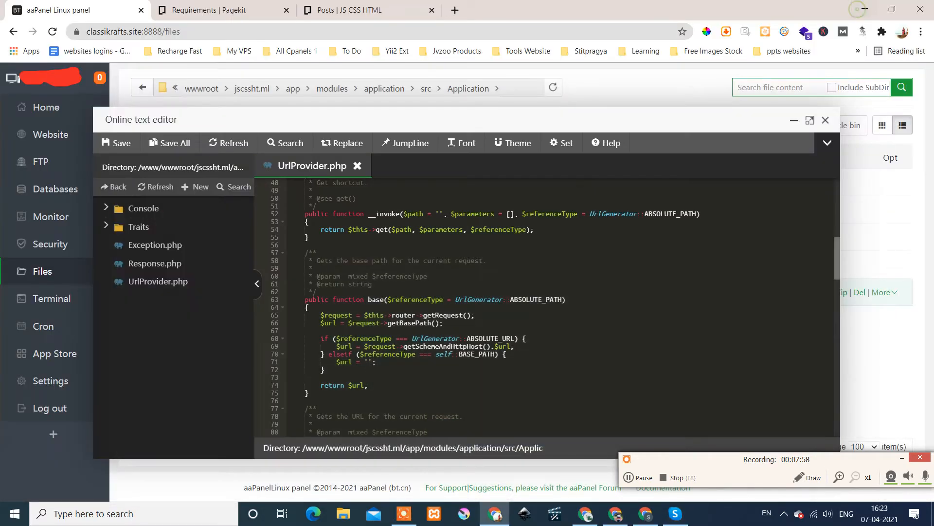
pyautogui.scroll(-5, 492, 322)
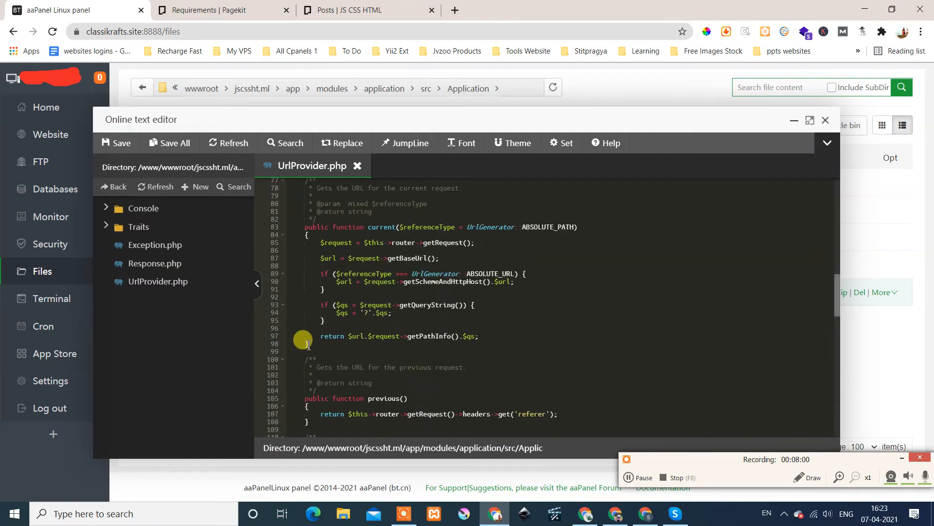
pyautogui.scroll(-4, 312, 339)
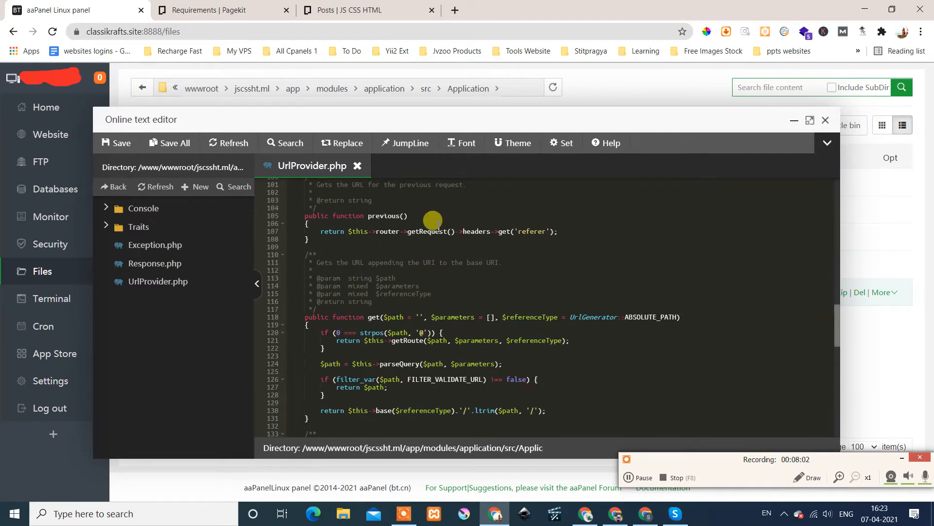
pyautogui.click(317, 246)
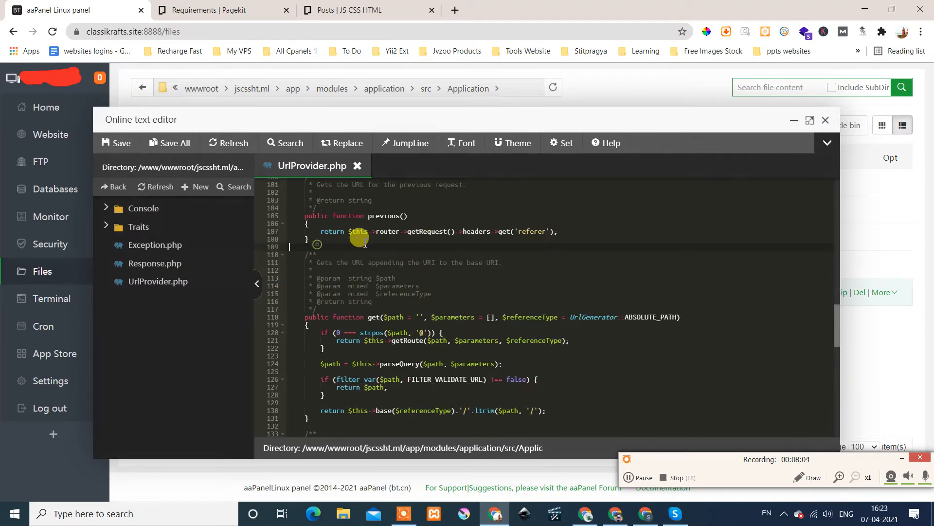
pyautogui.press('Return')
pyautogui.press('Return')
pyautogui.press('Return')
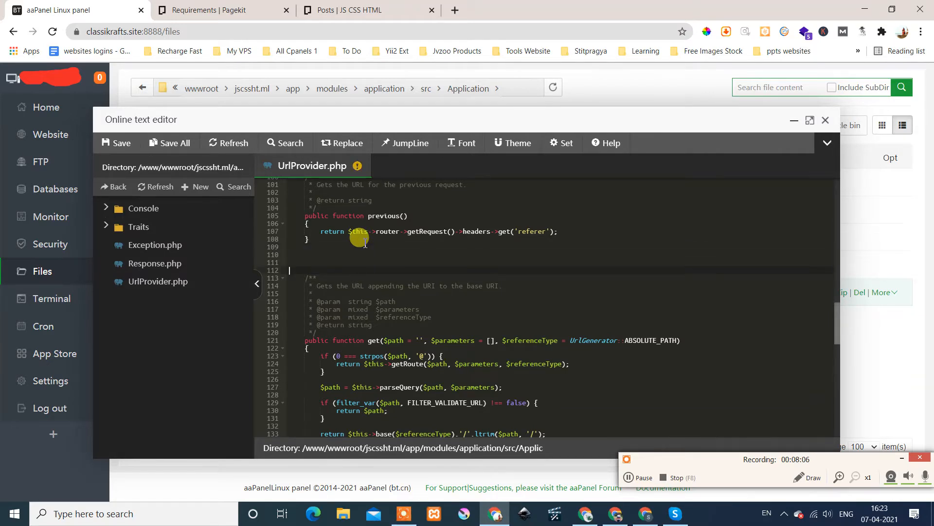
pyautogui.hotkey('ctrl', 'v')
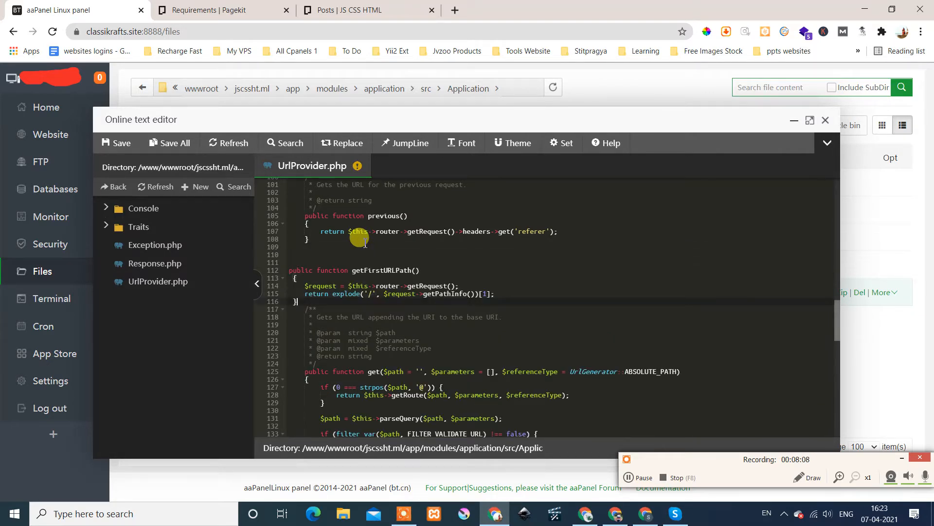
pyautogui.hotkey('ctrl', 's')
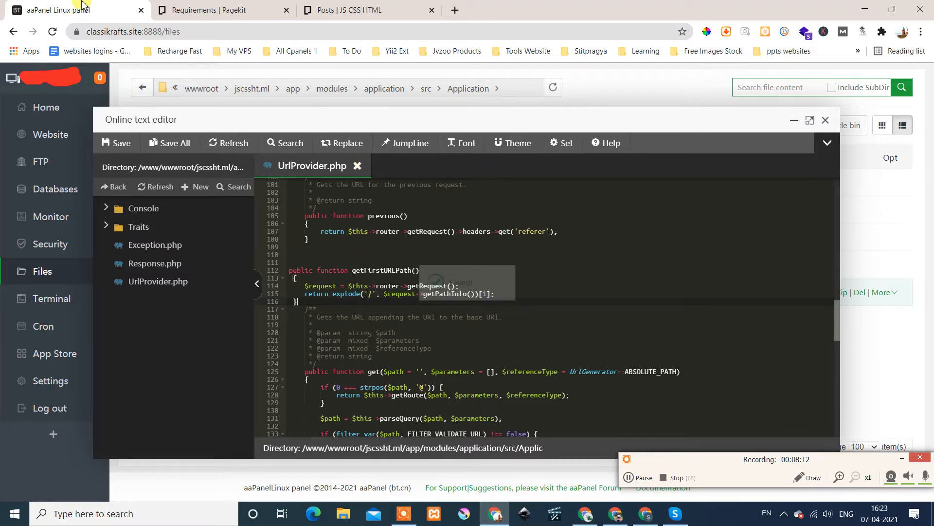
# Check the Pagekit blog posts page, then return to the aaPanel editor
pyautogui.click(345, 11)
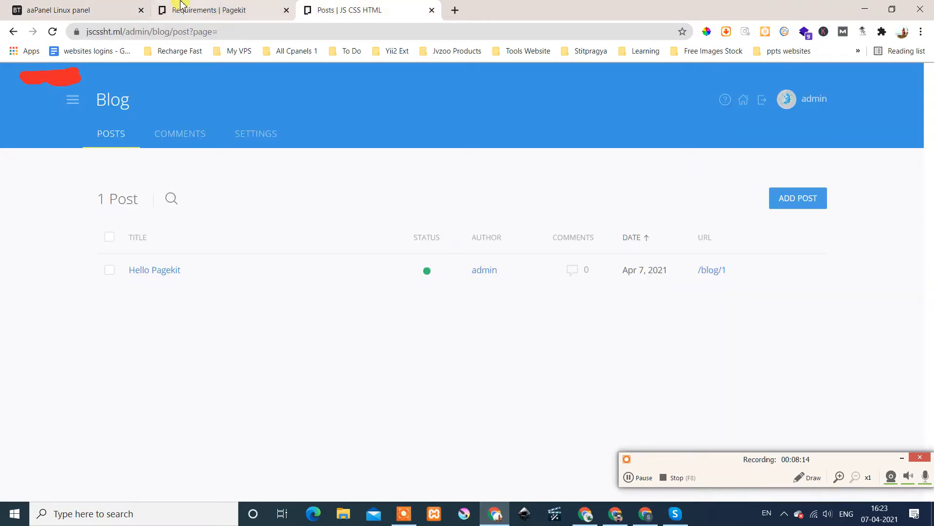
pyautogui.click(210, 10)
pyautogui.click(67, 9)
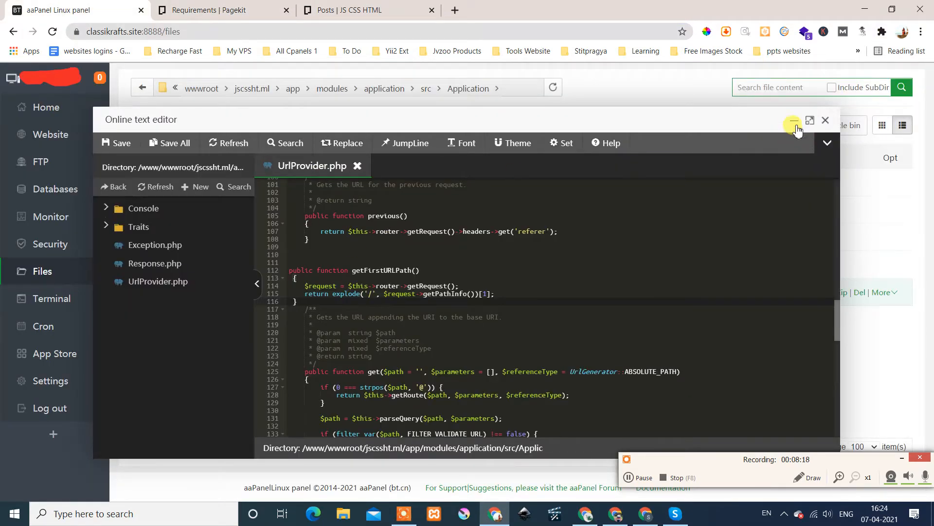
# Copy the jscsshtml database password from aaPanel's Databases list and launch phpMyAdmin
pyautogui.click(826, 120)
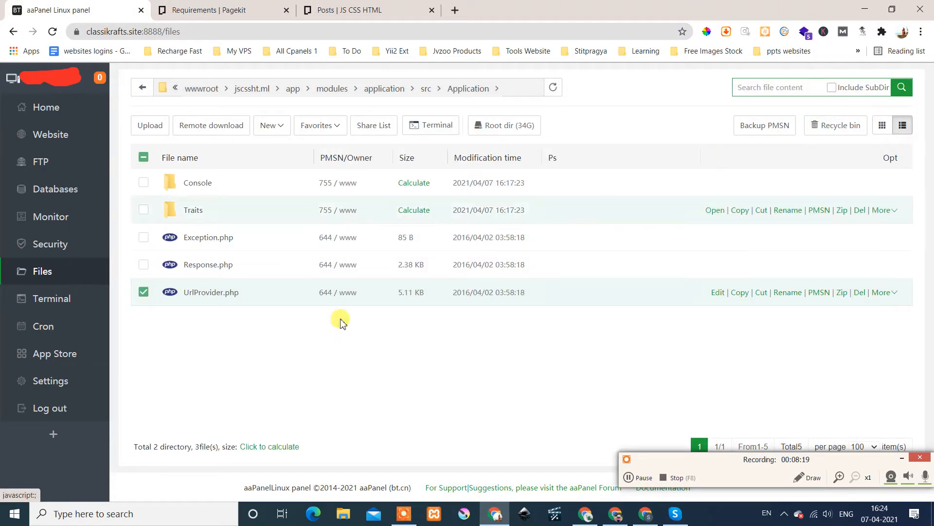
pyautogui.click(30, 195)
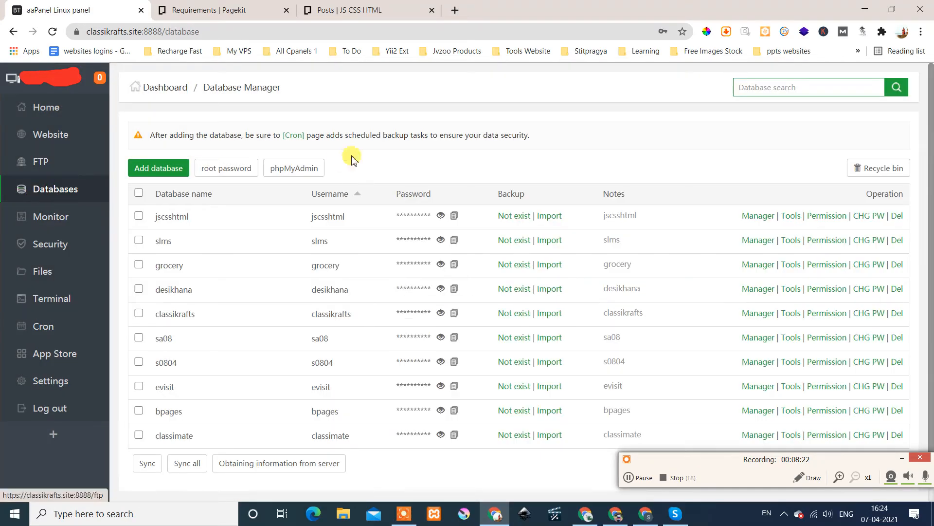
pyautogui.click(454, 216)
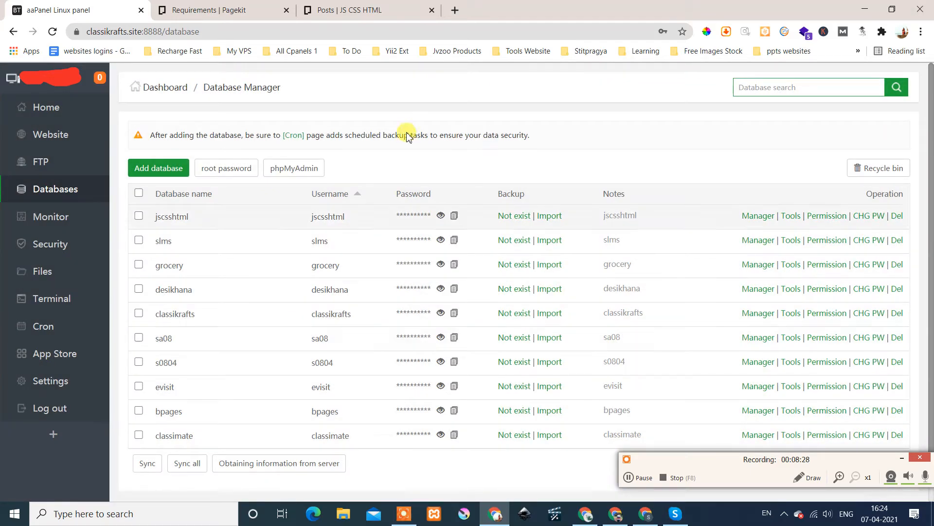
pyautogui.click(286, 167)
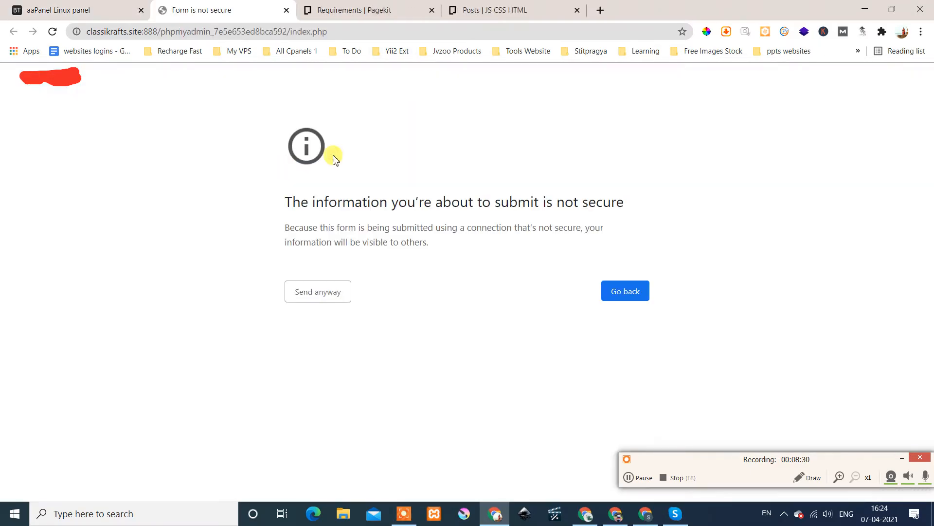
pyautogui.click(307, 295)
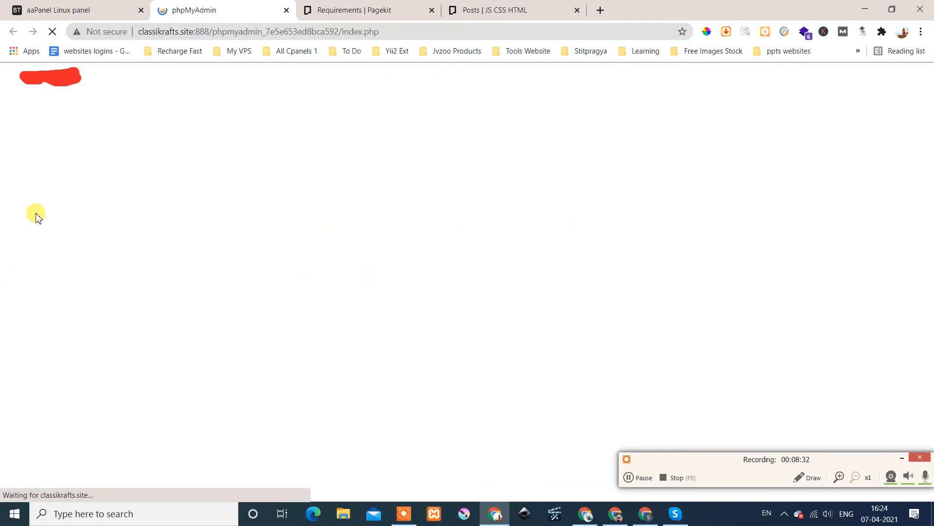
# Log in to phpMyAdmin with the database username and pasted password, then open jscsshtml's SQL page
pyautogui.click(506, 270)
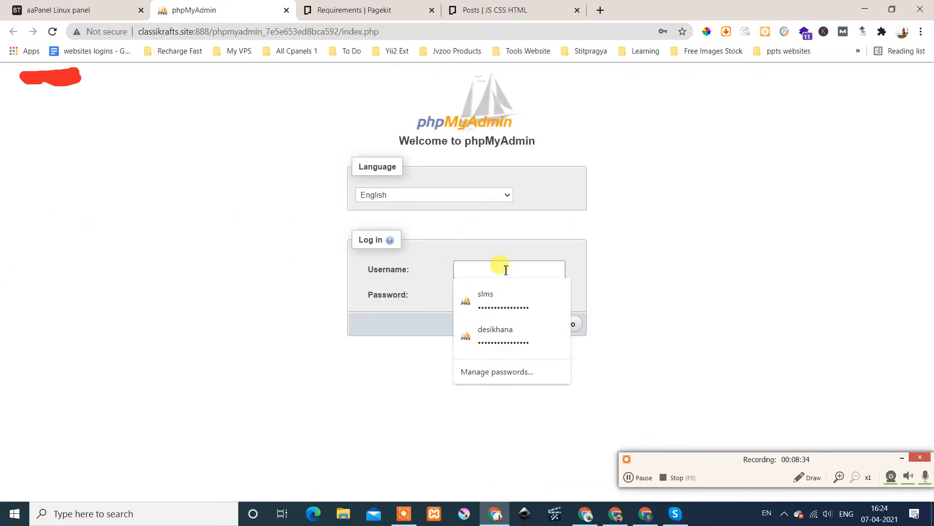
pyautogui.write('jscsshtml')
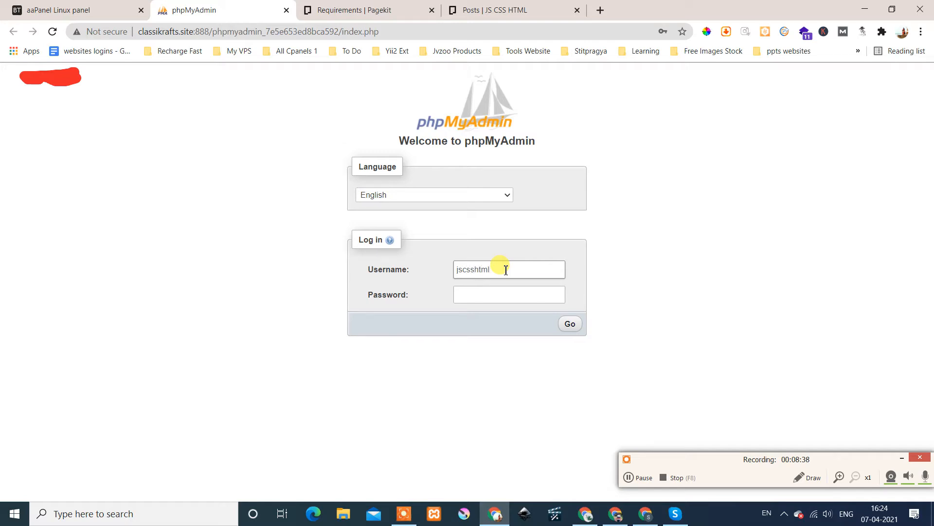
pyautogui.click(499, 295)
pyautogui.hotkey('ctrl', 'v')
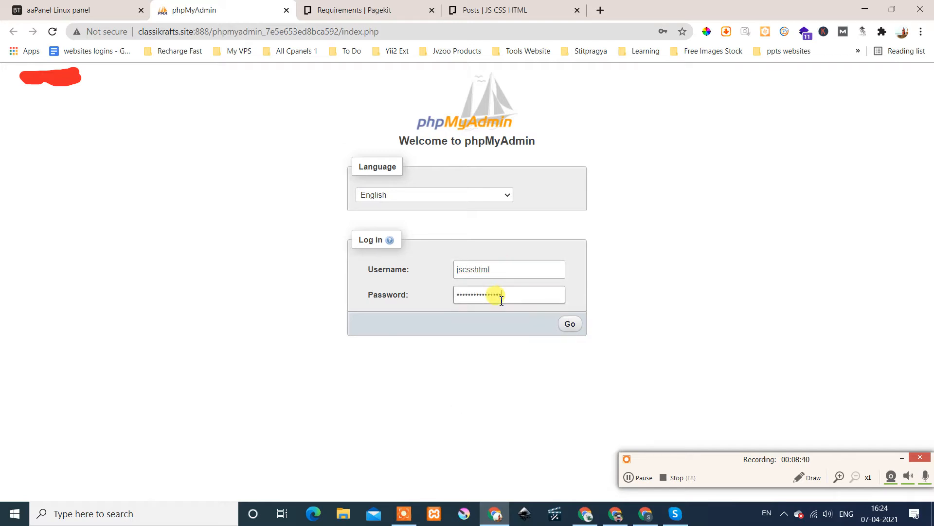
pyautogui.click(573, 326)
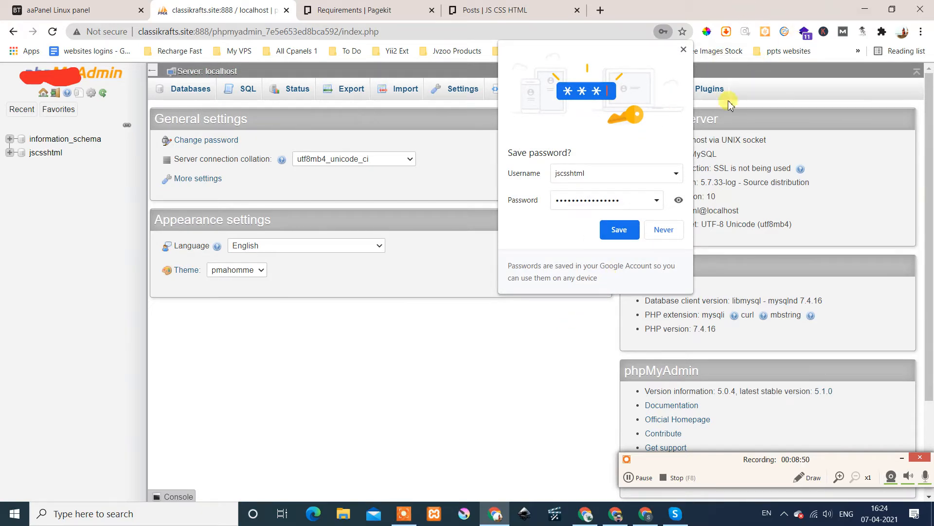
pyautogui.click(619, 229)
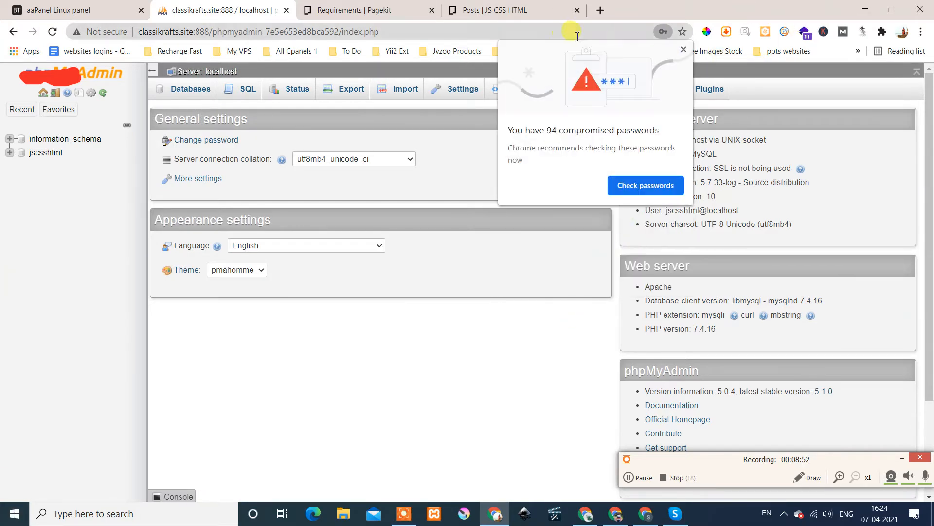
pyautogui.click(685, 50)
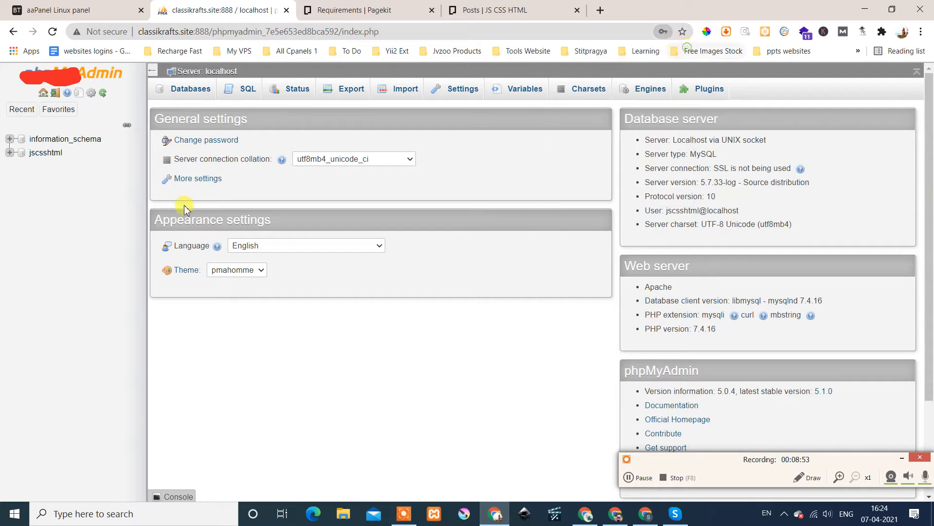
pyautogui.click(44, 154)
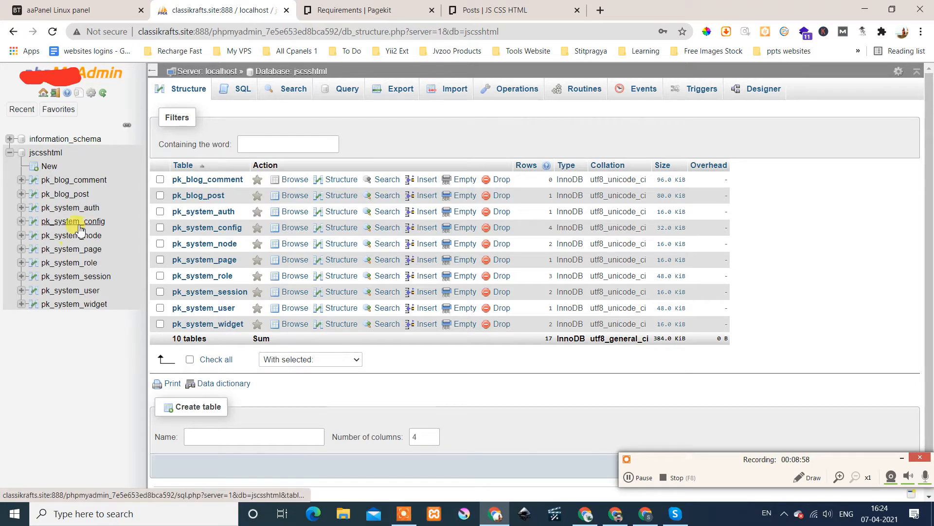
pyautogui.click(237, 91)
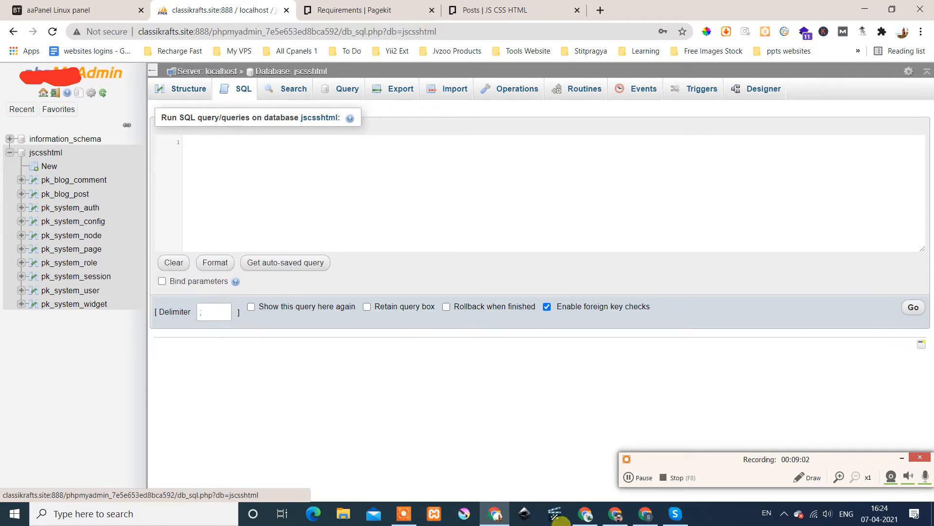
# Open E:\blog\DDL.sql in VS Code, select all 21 lines for copying, and minimise the editor
pyautogui.click(342, 519)
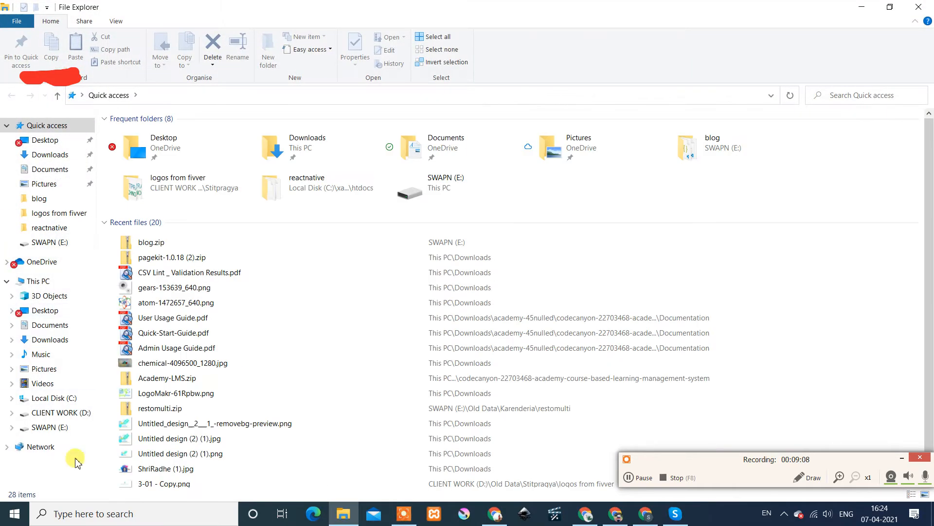
pyautogui.click(57, 427)
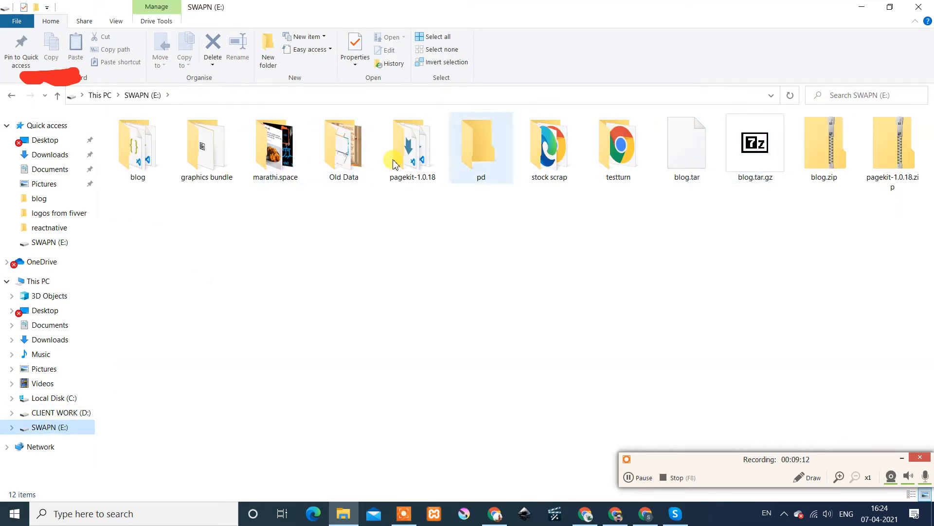
pyautogui.doubleClick(139, 157)
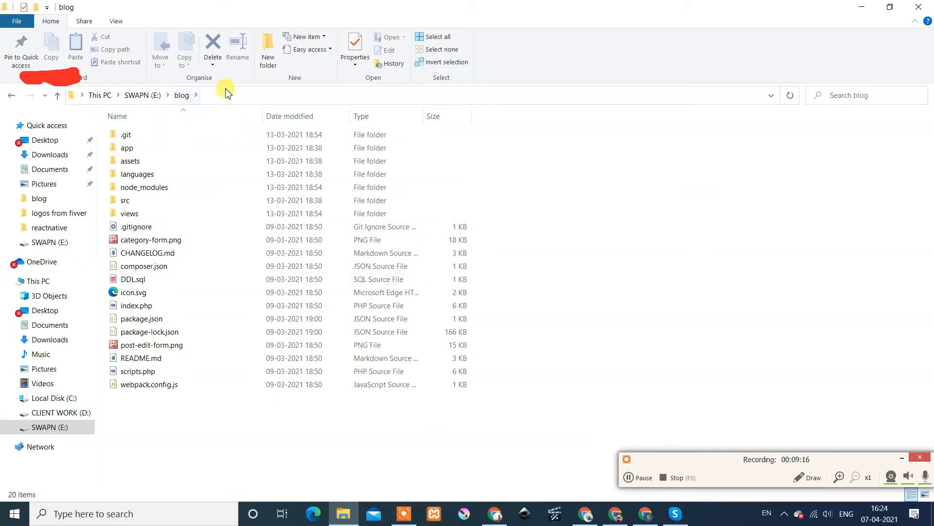
pyautogui.click(171, 282)
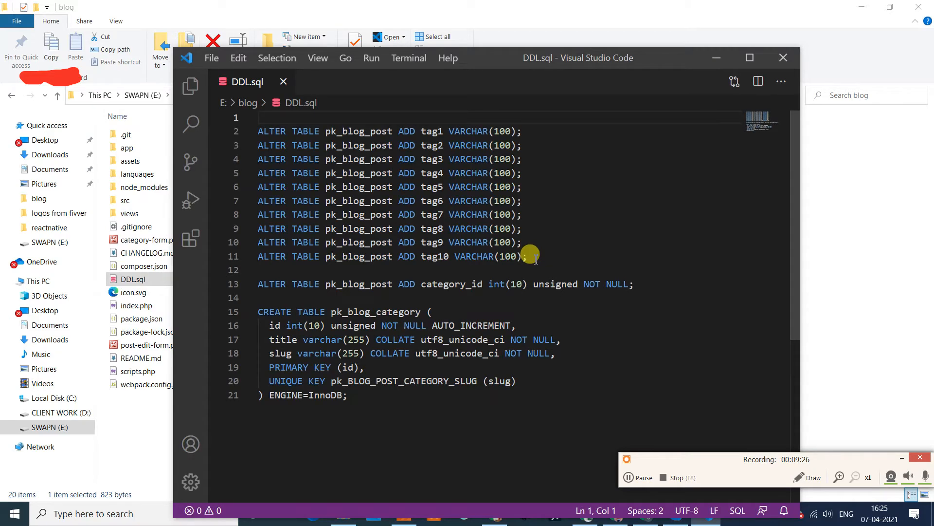
pyautogui.hotkey('ctrl', 'a')
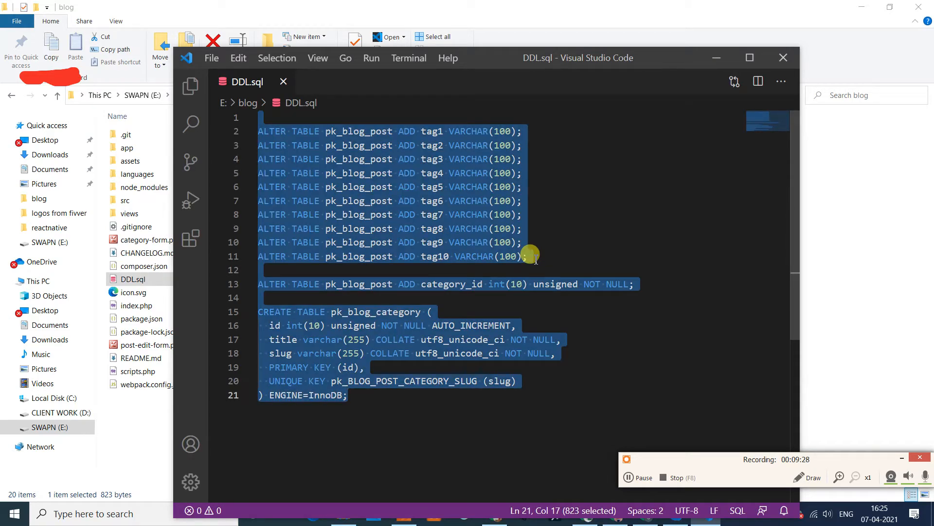
pyautogui.click(716, 58)
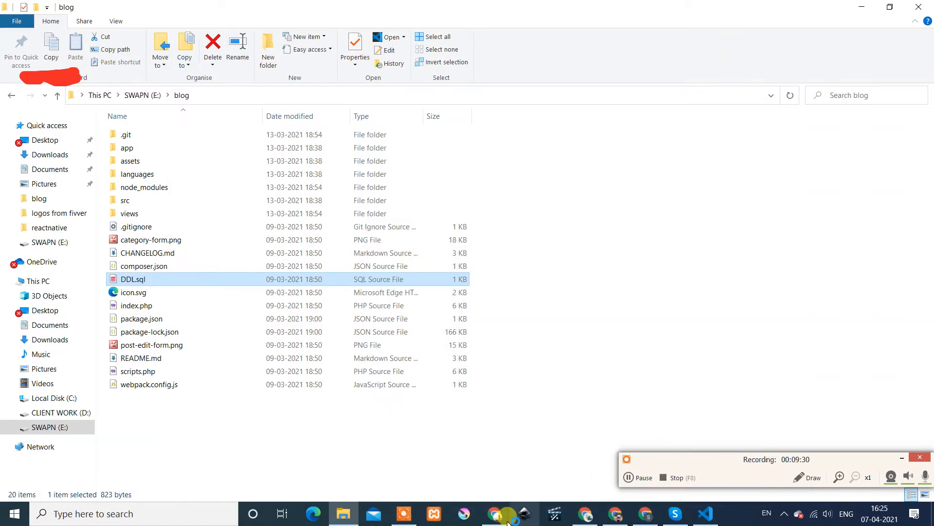
# Run the pasted DDL script in jscsshtml, adding tag1–tag10, category_id and pk_blog_category
pyautogui.click(506, 520)
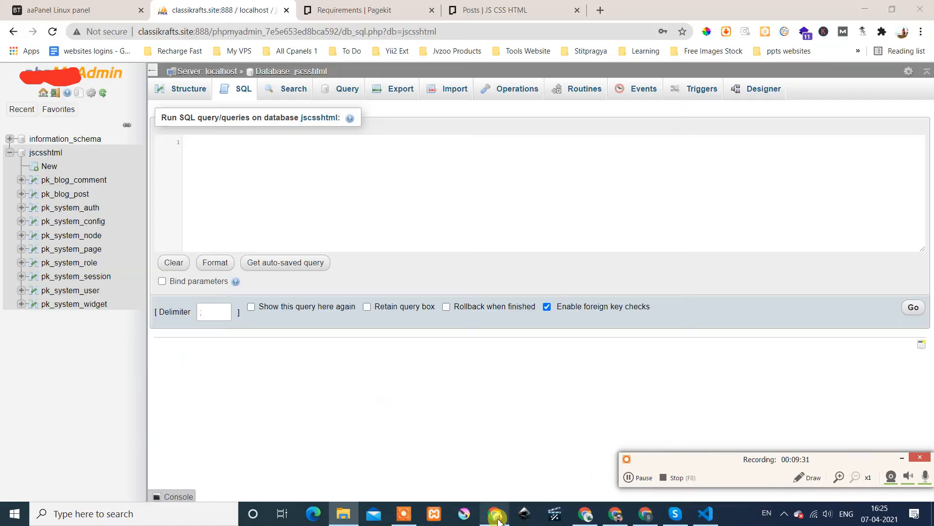
pyautogui.click(269, 192)
pyautogui.hotkey('ctrl', 'v')
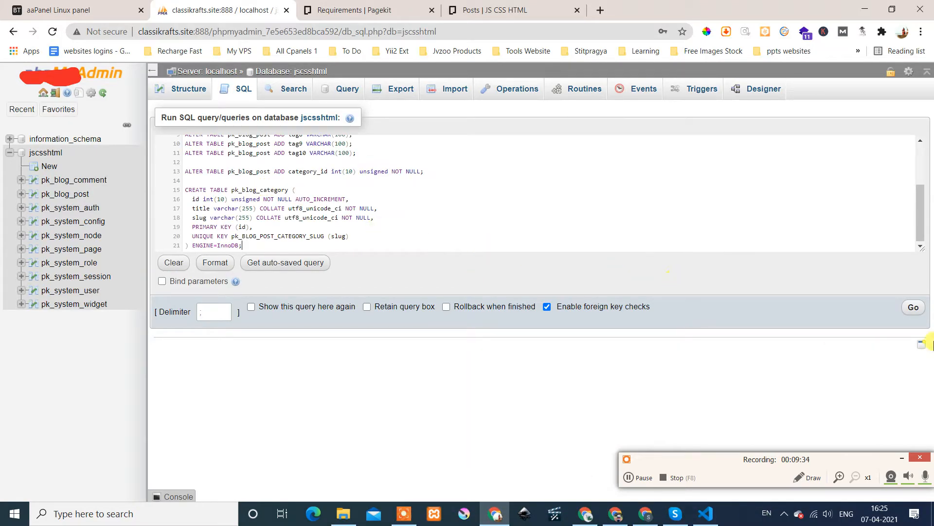
pyautogui.click(911, 307)
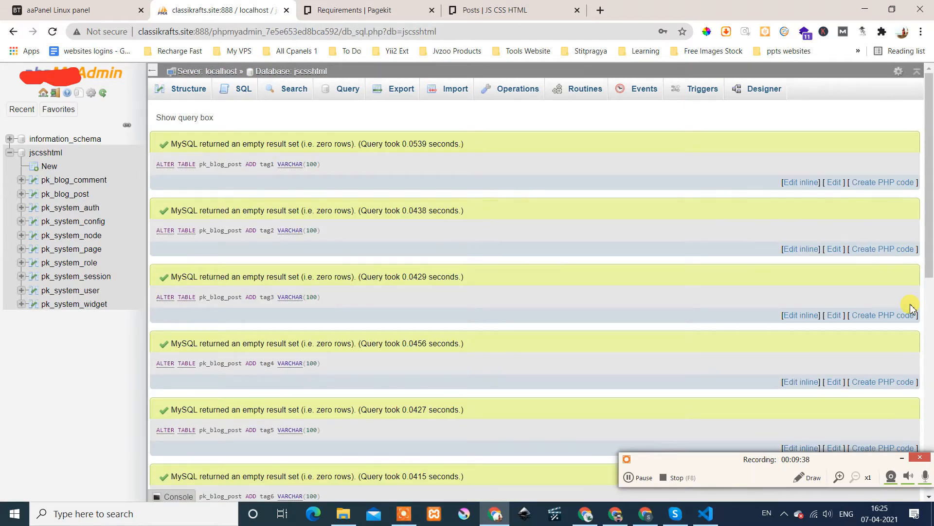
pyautogui.scroll(-9, 754, 273)
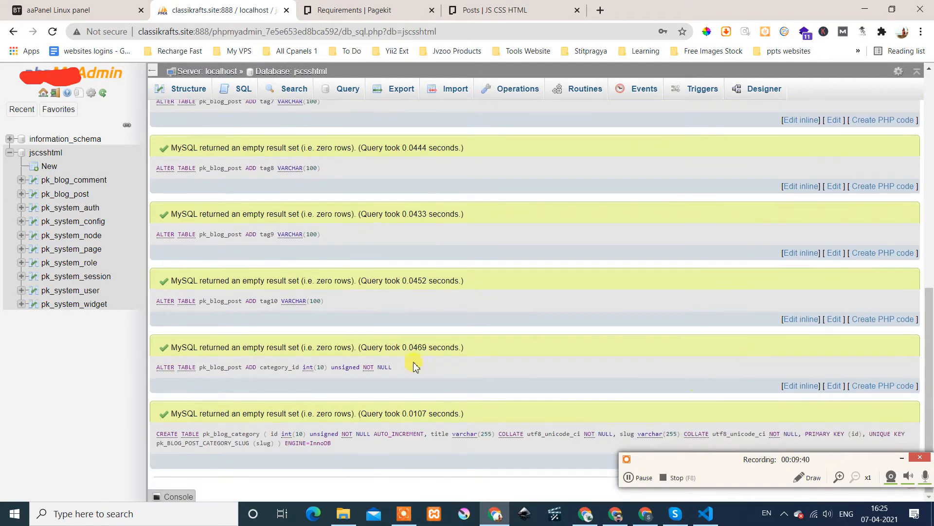
pyautogui.scroll(4, 844, 214)
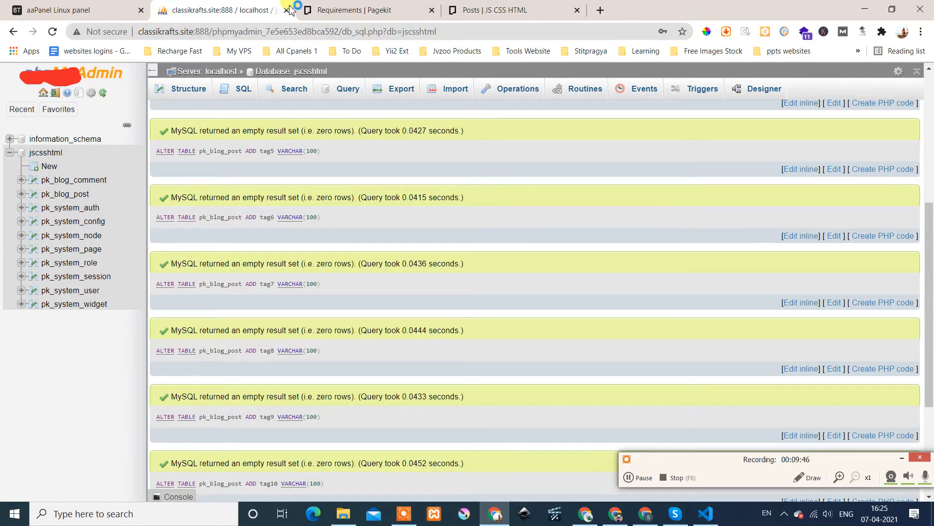
pyautogui.click(479, 10)
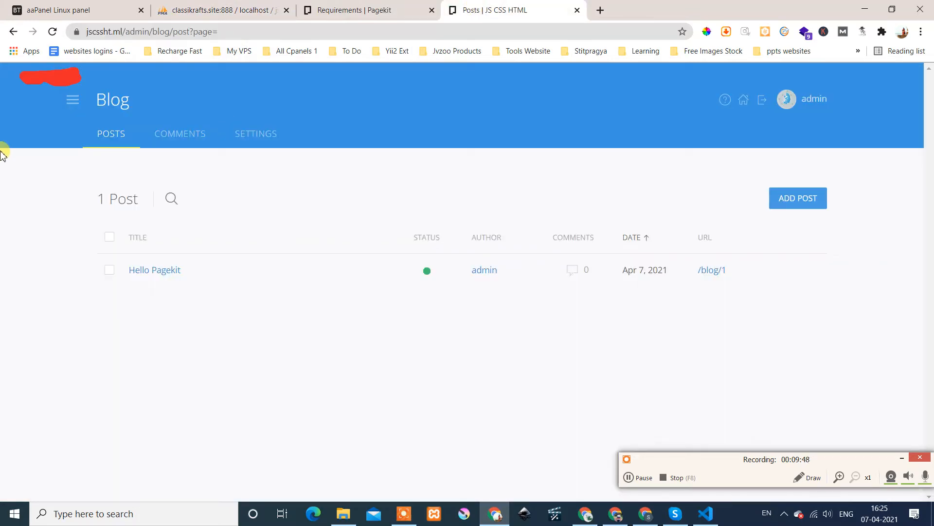
# Reload, go to Blog Categories, and add category JavaScript with slug javascript
pyautogui.click(52, 33)
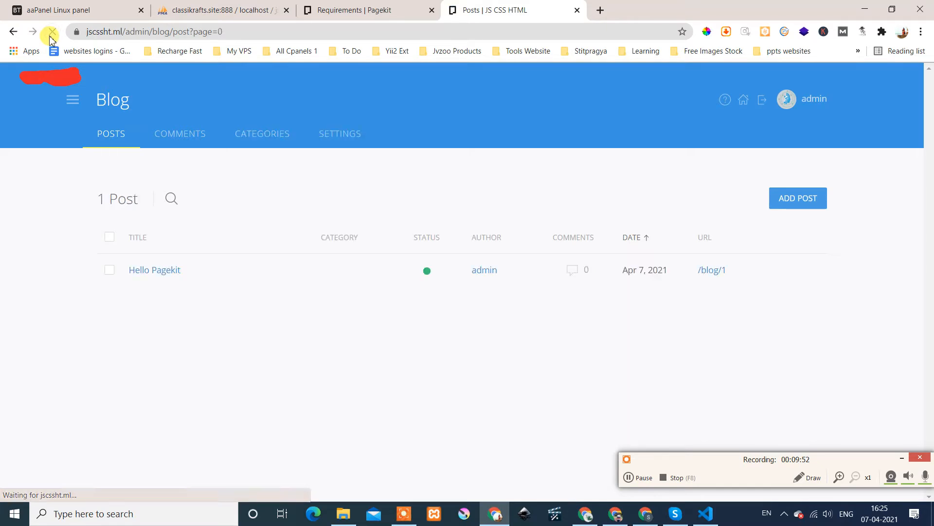
pyautogui.click(70, 108)
pyautogui.click(267, 168)
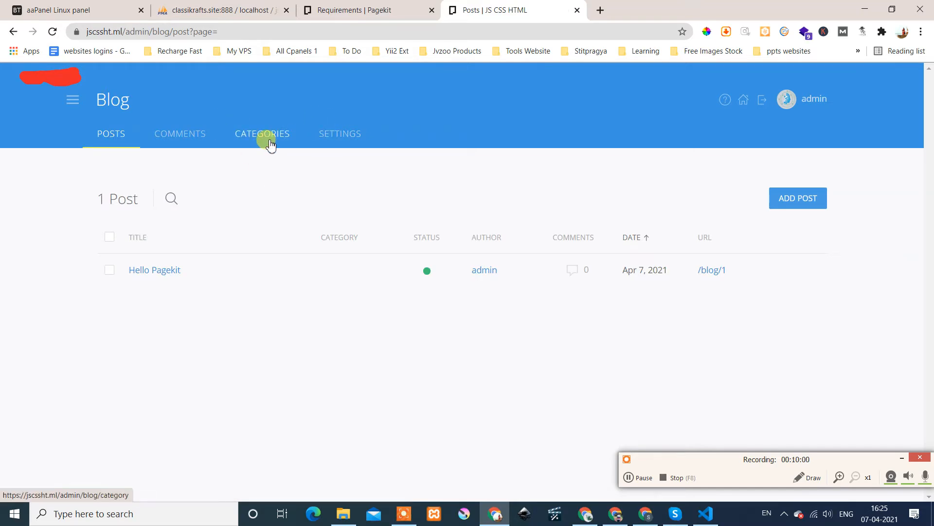
pyautogui.click(270, 142)
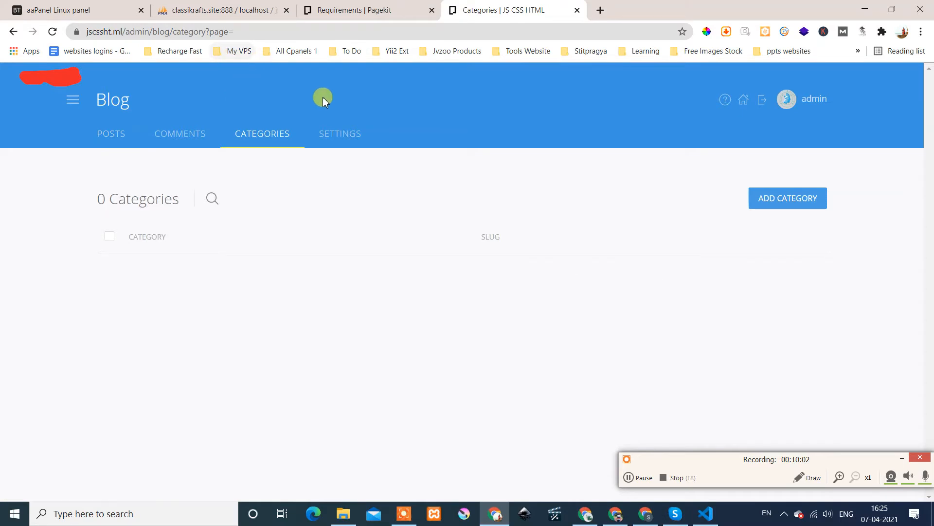
pyautogui.click(817, 196)
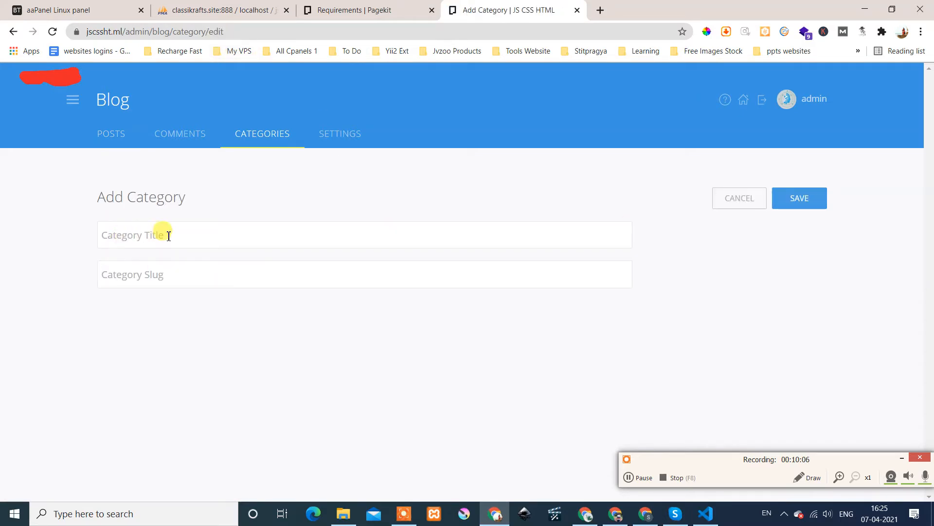
pyautogui.click(168, 235)
pyautogui.write('JavaScript')
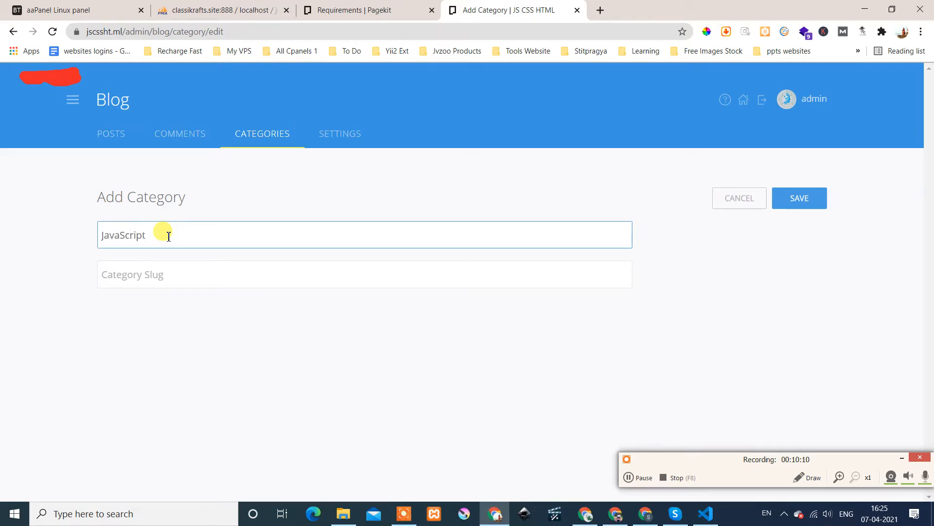
pyautogui.click(180, 275)
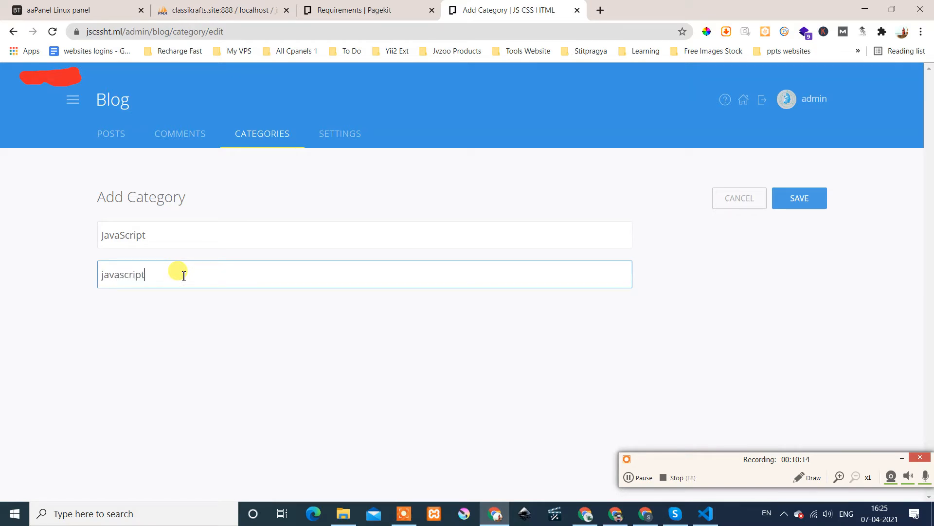
pyautogui.click(808, 206)
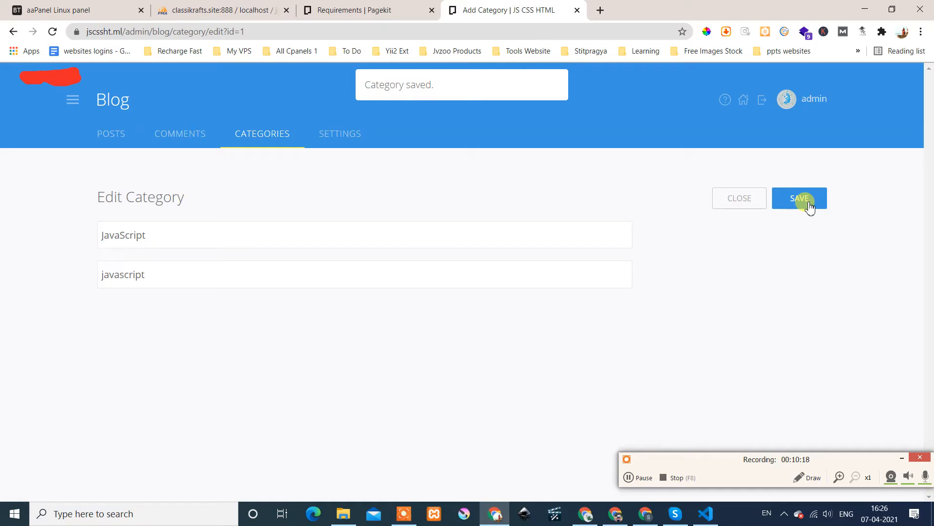
pyautogui.click(745, 206)
# Add a CSS 3 category with slug css
pyautogui.click(783, 206)
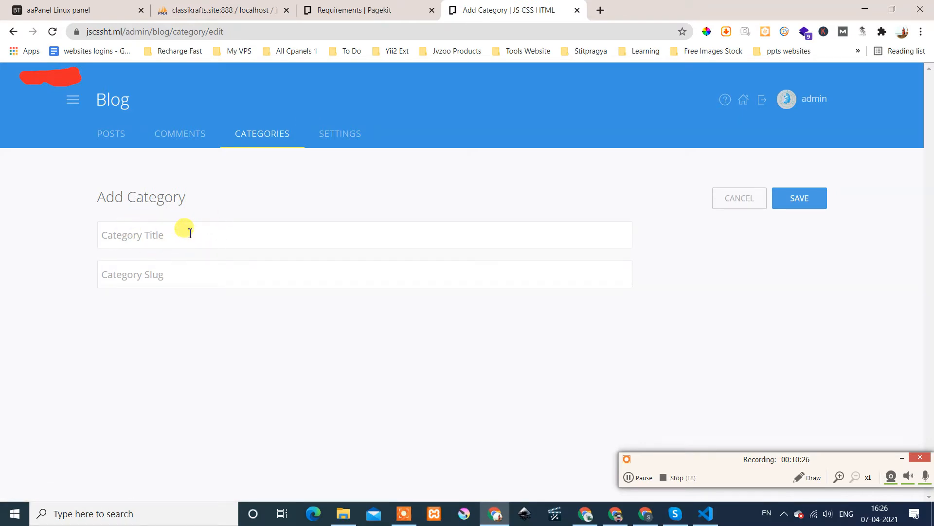
pyautogui.click(190, 234)
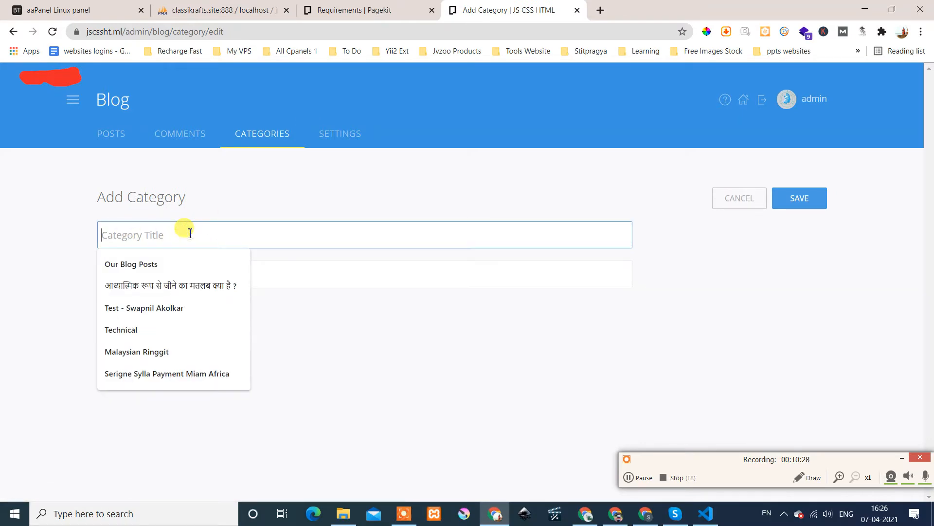
pyautogui.write('css')
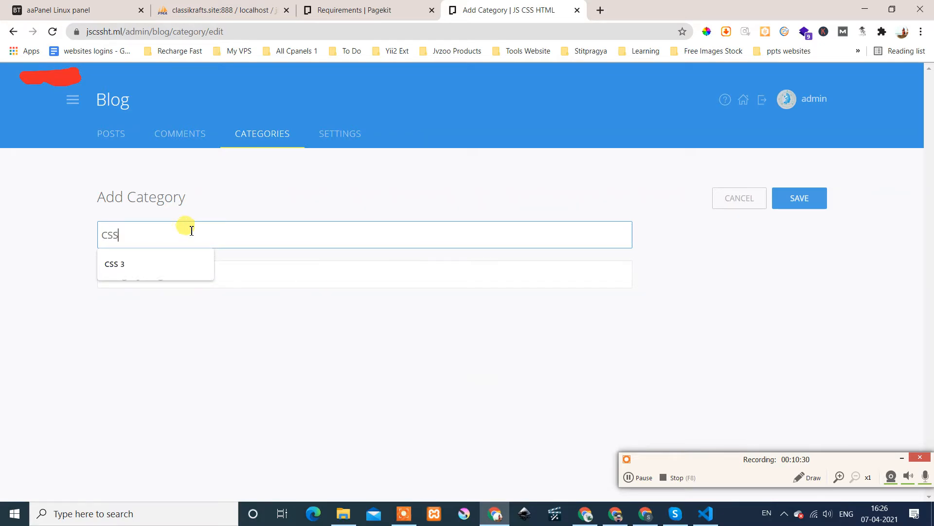
pyautogui.click(171, 267)
pyautogui.click(170, 279)
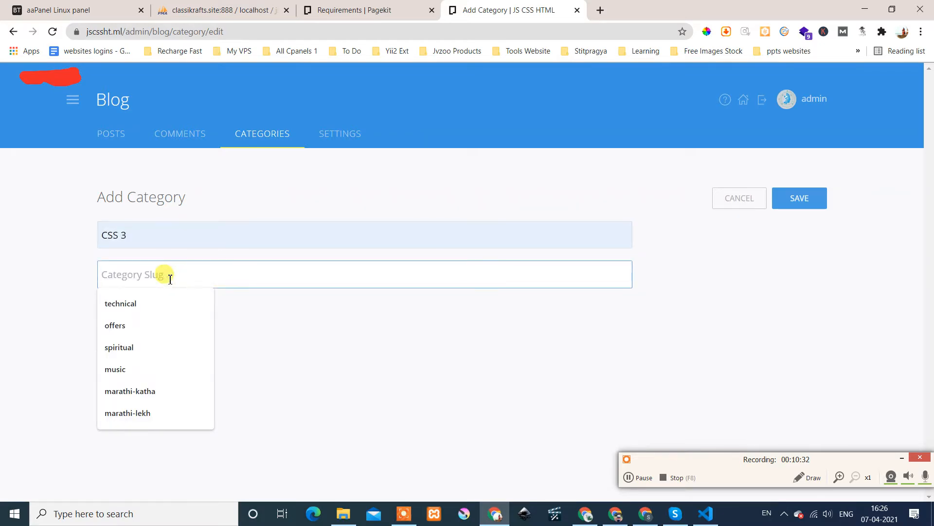
pyautogui.write('css')
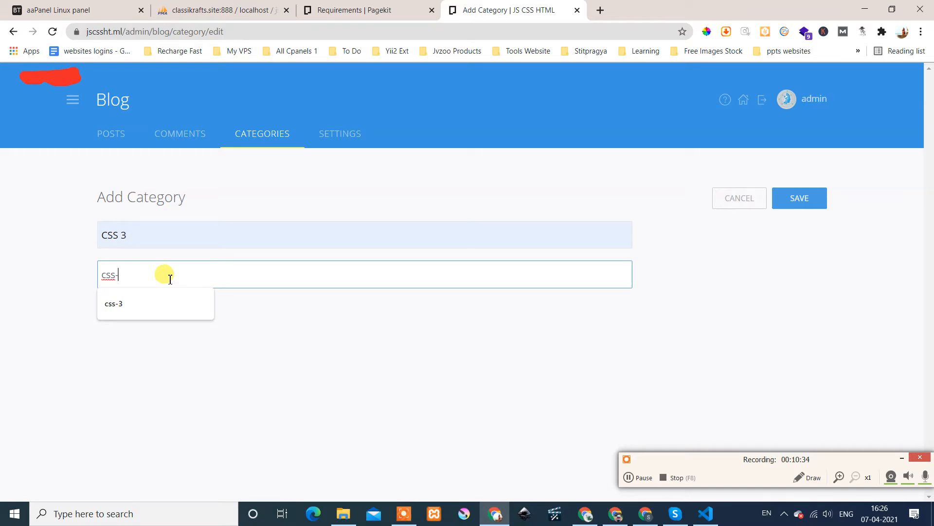
pyautogui.click(451, 379)
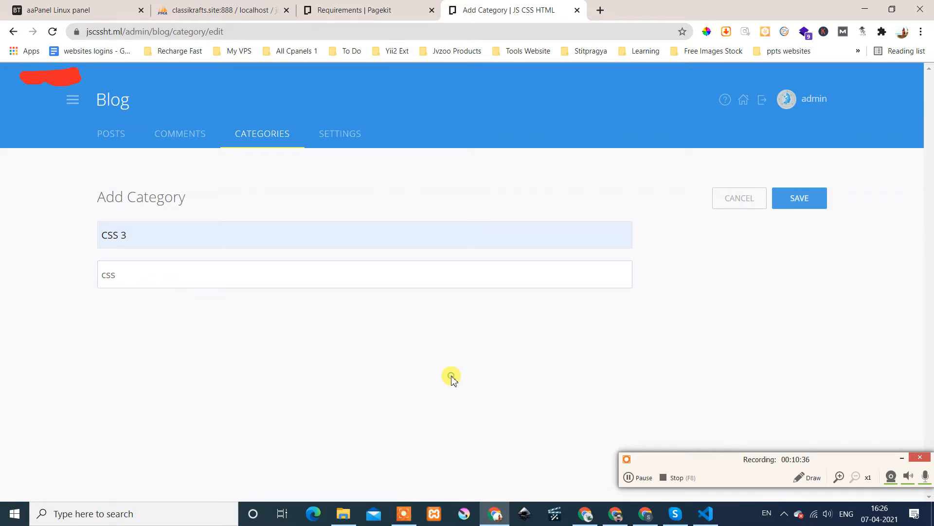
pyautogui.click(801, 195)
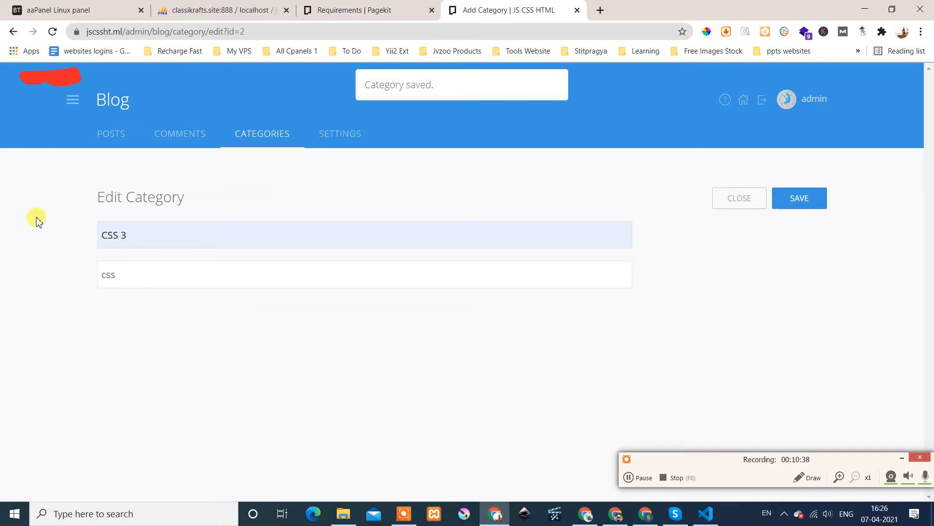
pyautogui.click(261, 136)
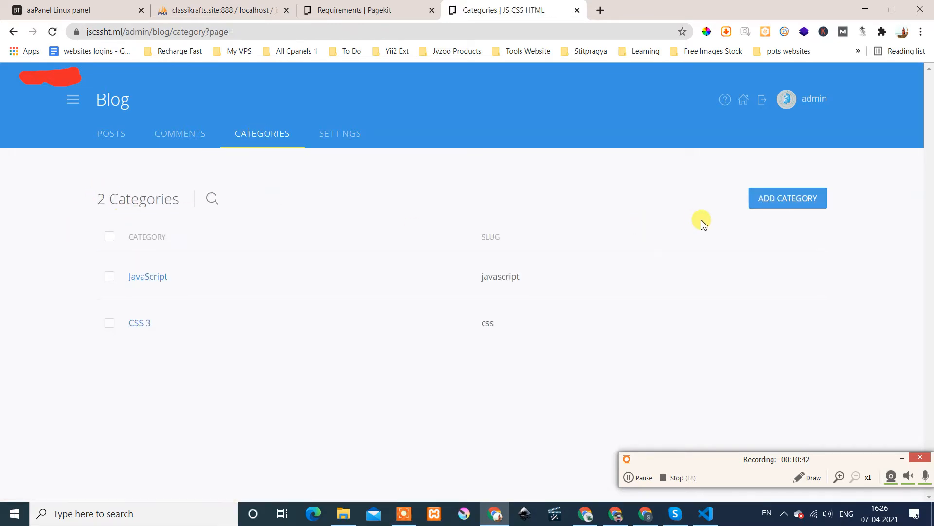
# Add an HTML category with slug html
pyautogui.click(773, 198)
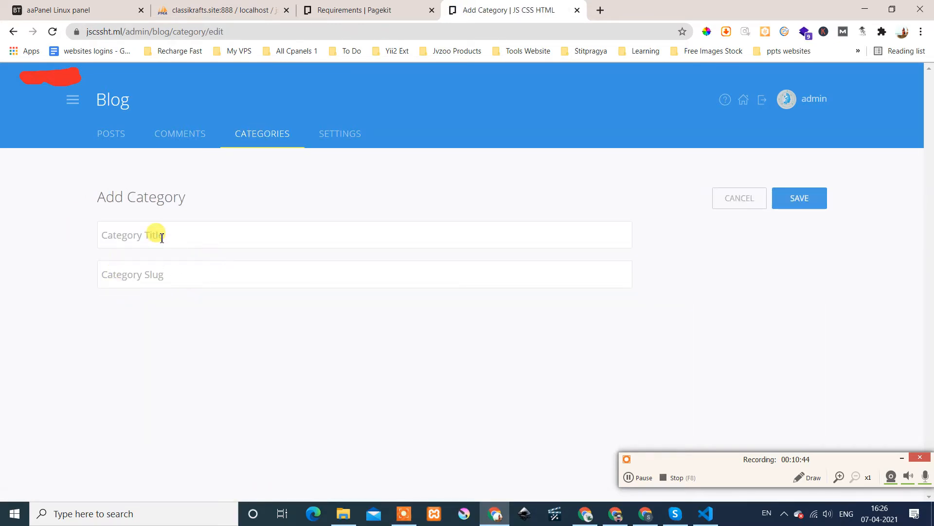
pyautogui.click(162, 237)
pyautogui.write('HT')
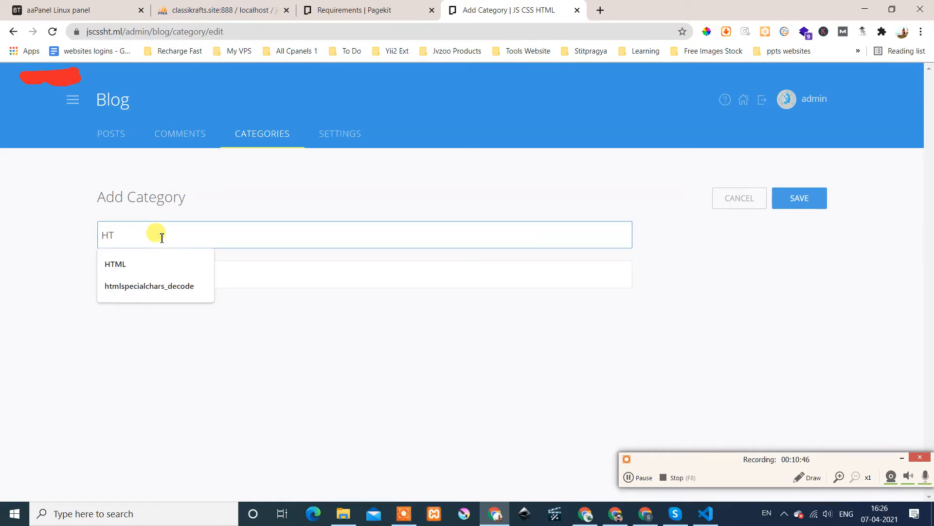
pyautogui.click(121, 263)
pyautogui.click(125, 272)
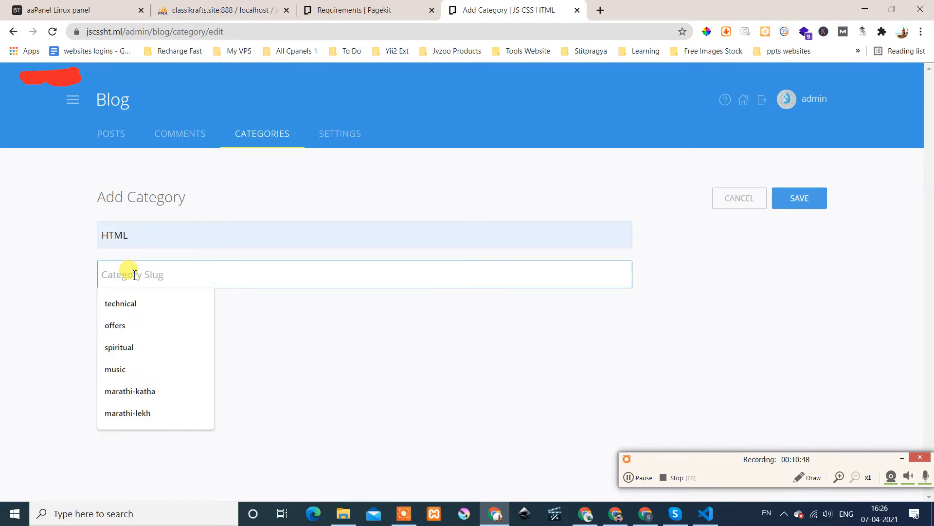
pyautogui.write('html')
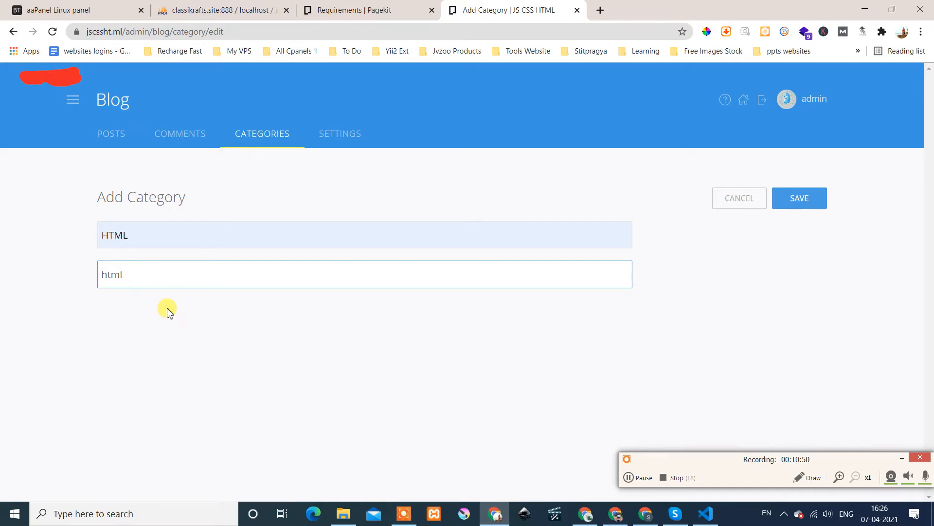
pyautogui.click(237, 345)
pyautogui.click(807, 201)
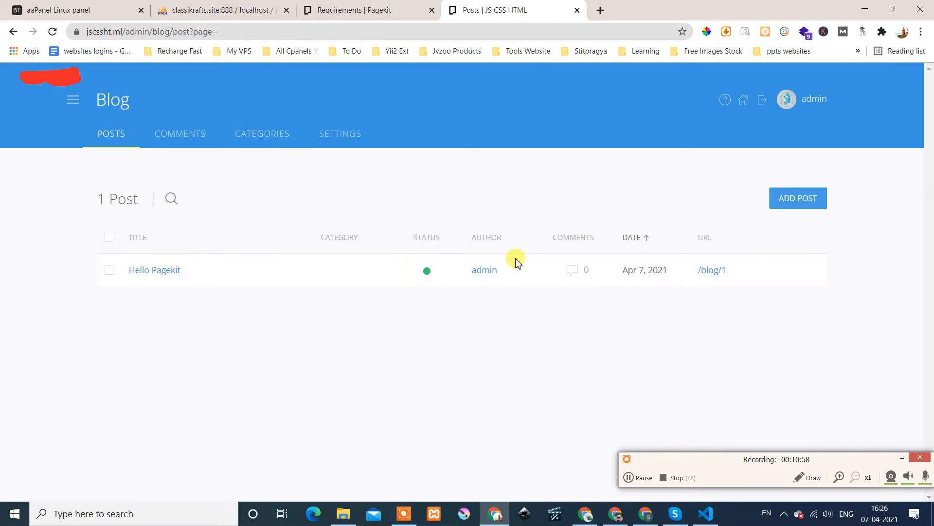
# Switch the blog permalink to the custom {slug} format and save
pyautogui.click(348, 138)
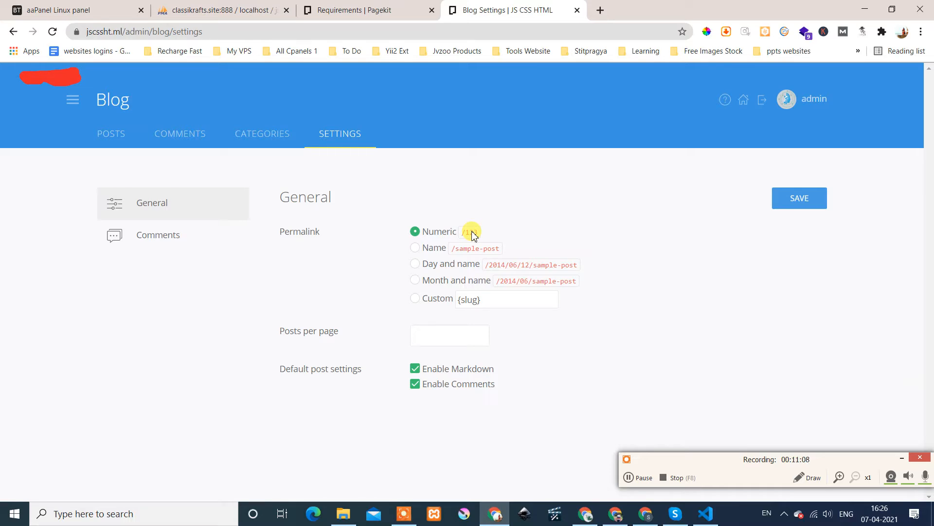
pyautogui.click(418, 300)
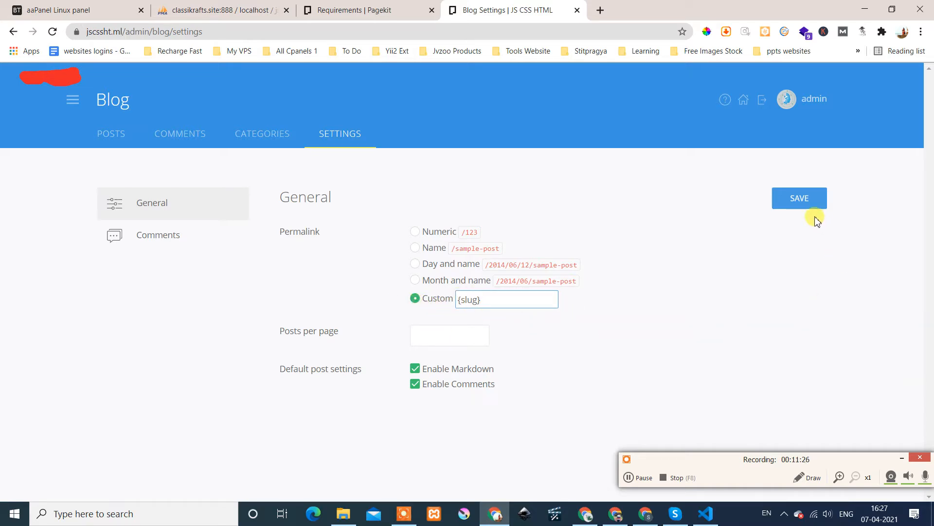
pyautogui.click(803, 207)
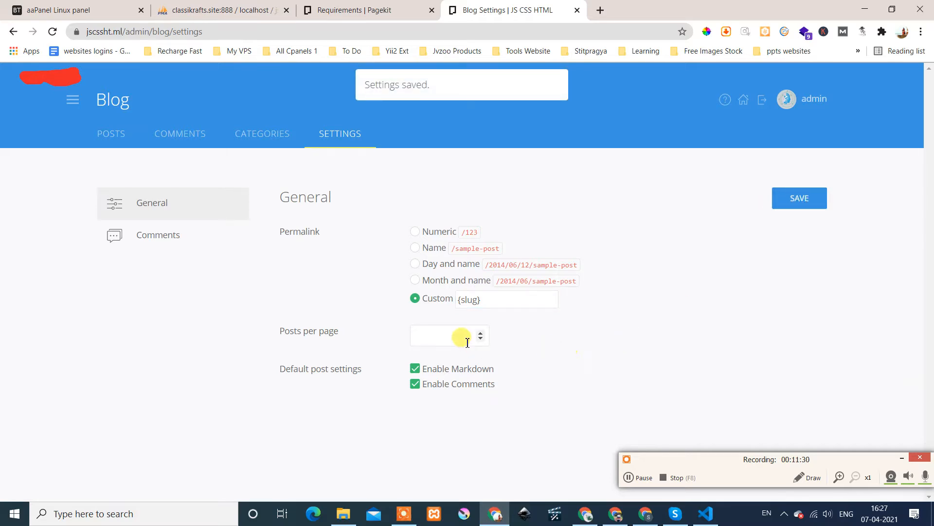
# Set posts per page to 5, save, and return to the posts list
pyautogui.click(445, 342)
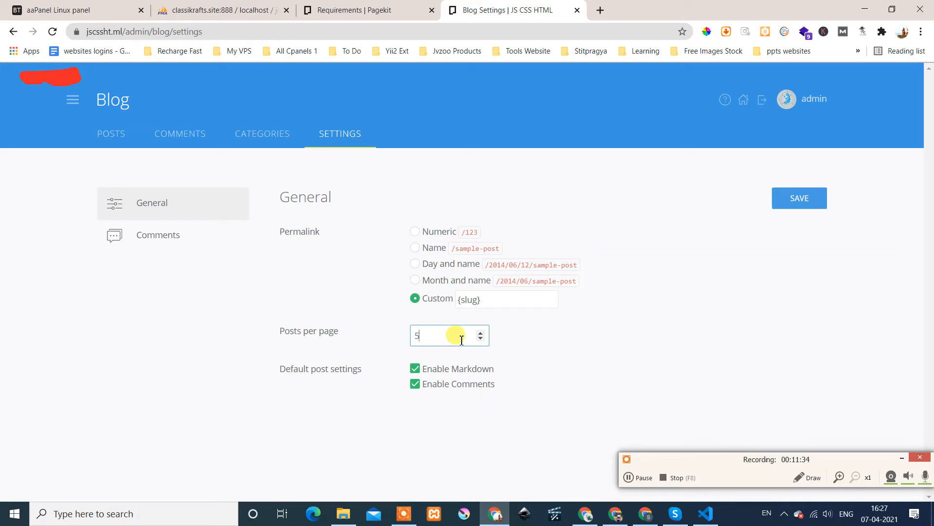
pyautogui.click(814, 200)
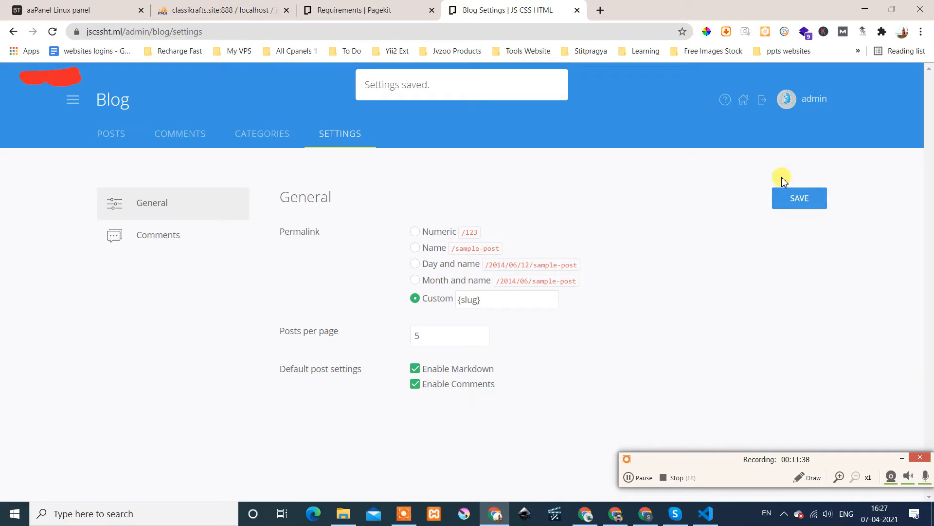
pyautogui.click(111, 136)
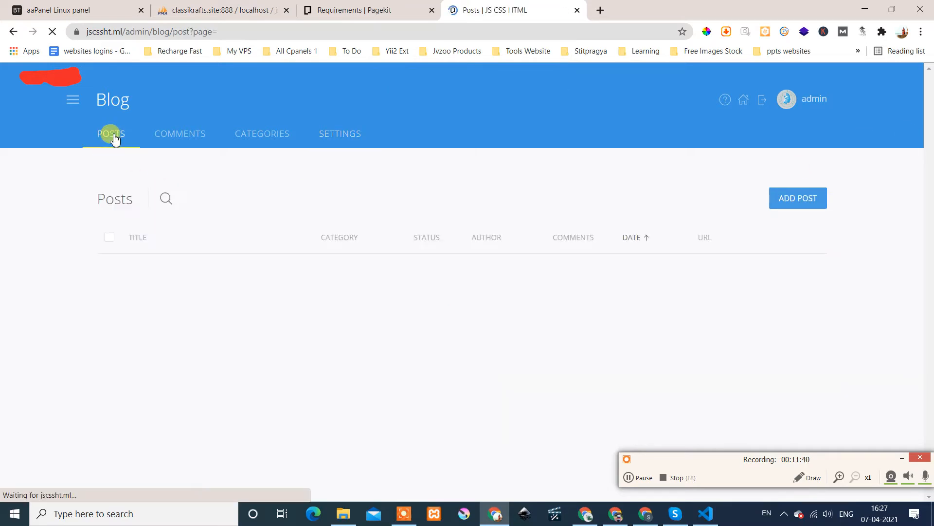
# Open the Hello Pagekit post in the editor and choose JavaScript as its category
pyautogui.click(141, 271)
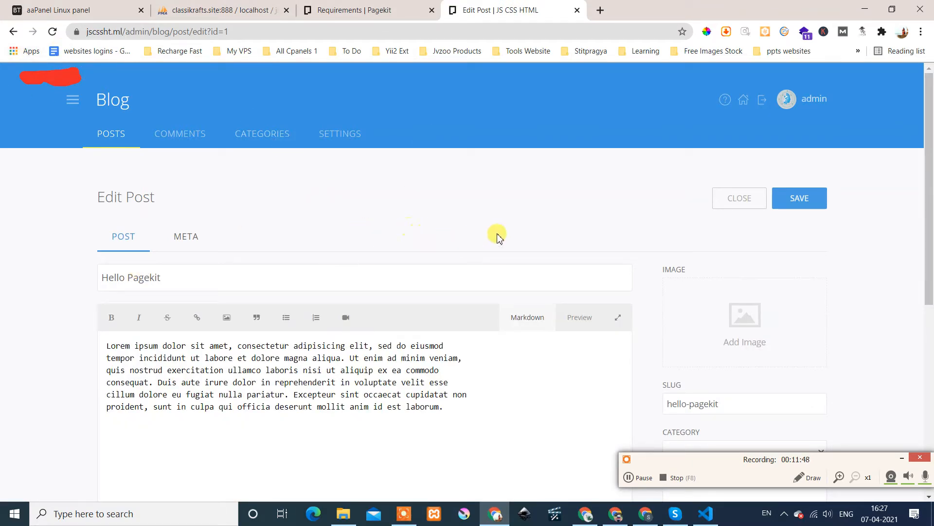
pyautogui.scroll(-3, 911, 276)
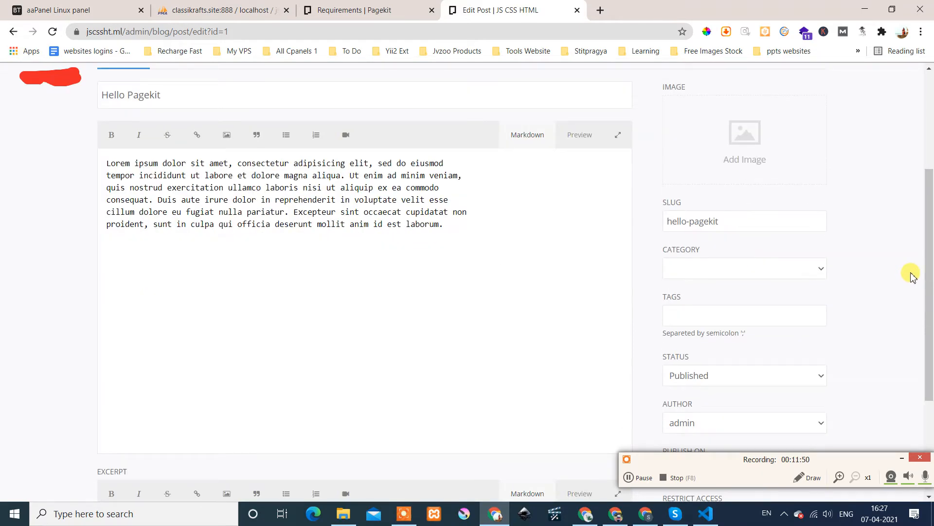
pyautogui.moveTo(840, 455); pyautogui.dragTo(854, 503)
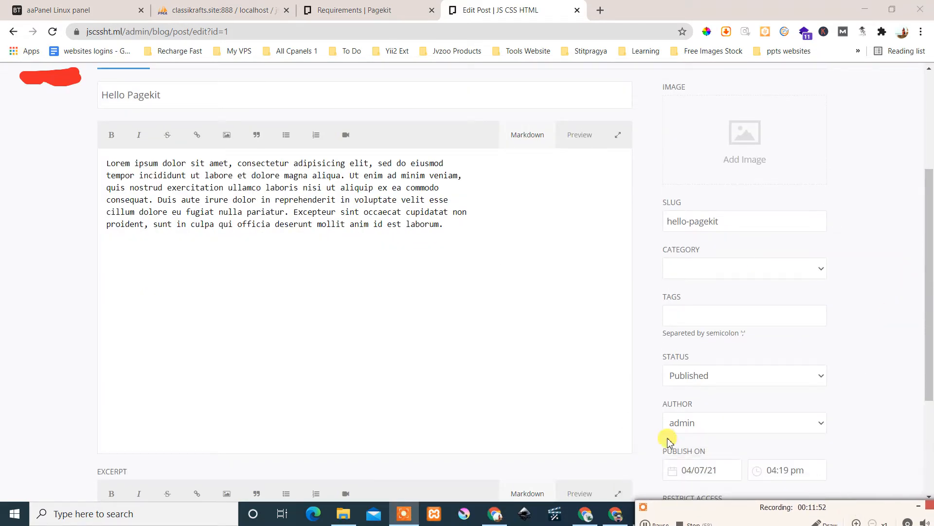
pyautogui.scroll(-1, 759, 188)
pyautogui.click(719, 208)
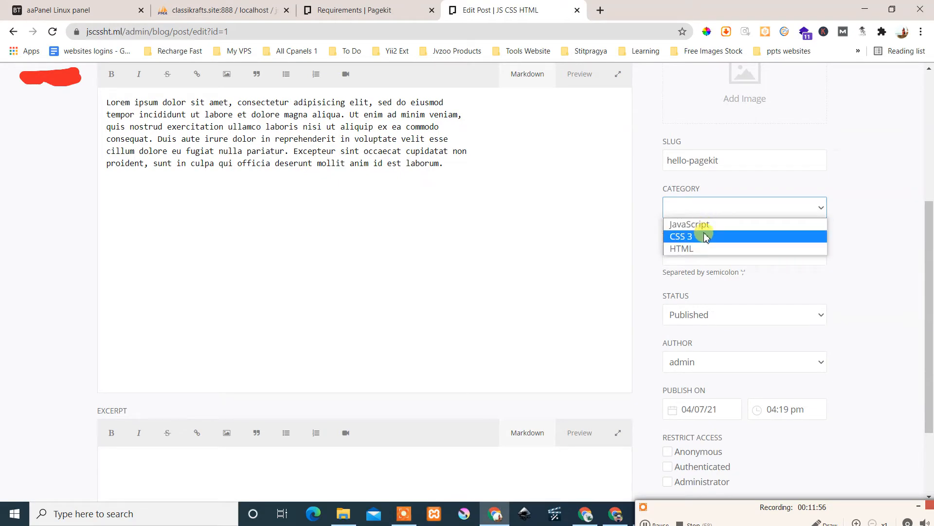
pyautogui.click(702, 224)
pyautogui.scroll(2, 826, 140)
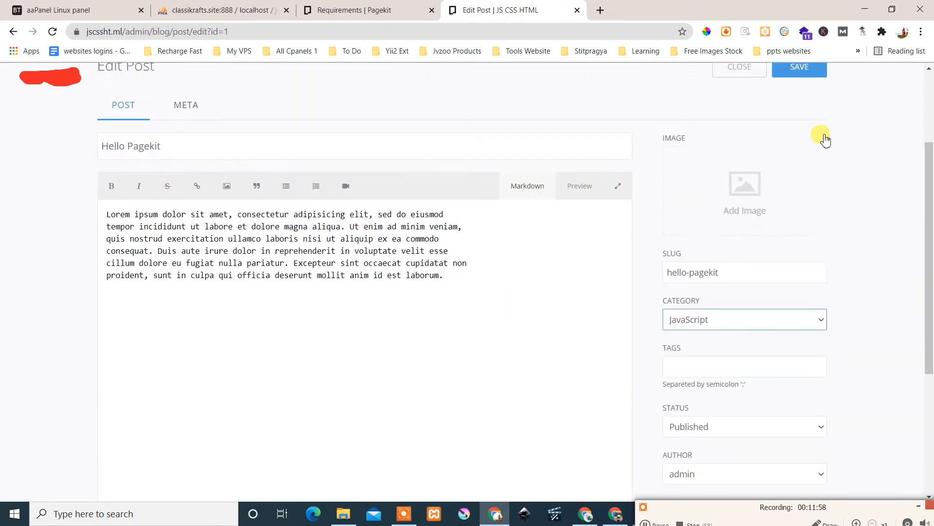
pyautogui.scroll(3, 825, 140)
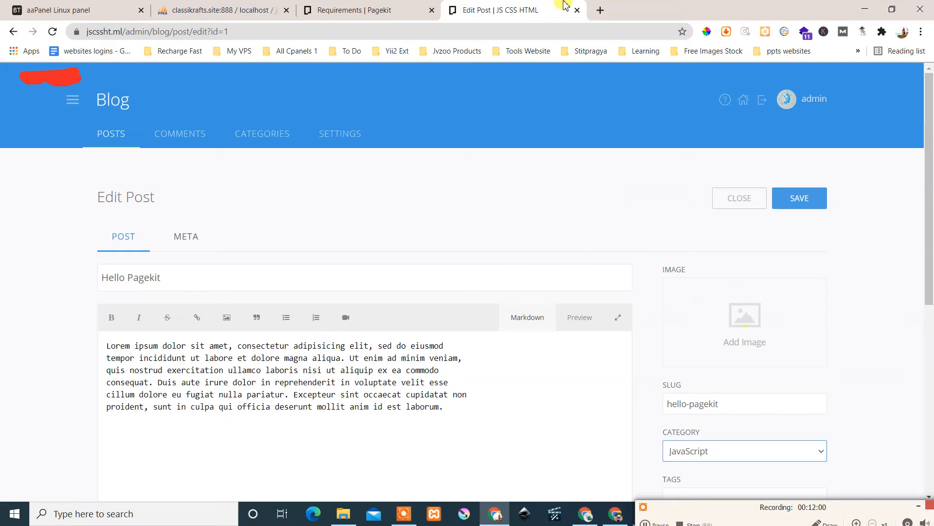
# Open pixabay.com in a new tab and search it for javascript images
pyautogui.click(601, 11)
pyautogui.write('pixabay')
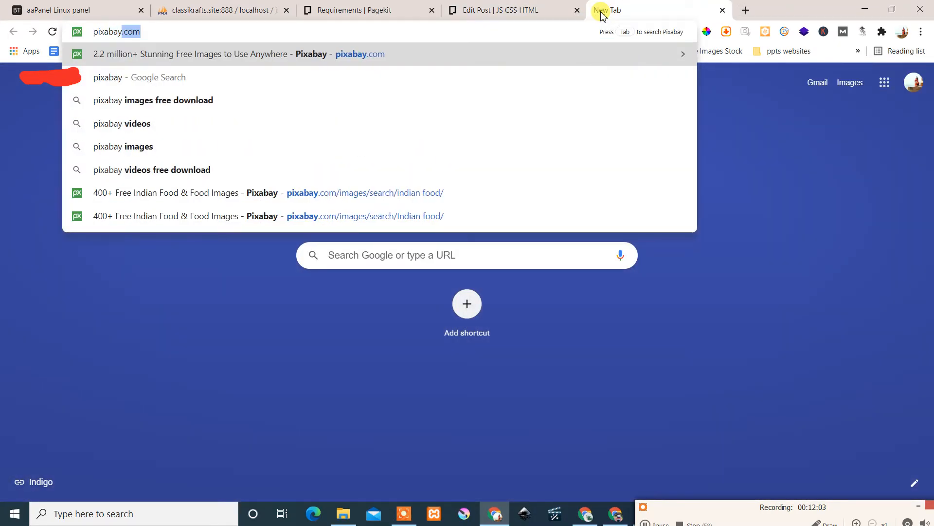
pyautogui.press('Return')
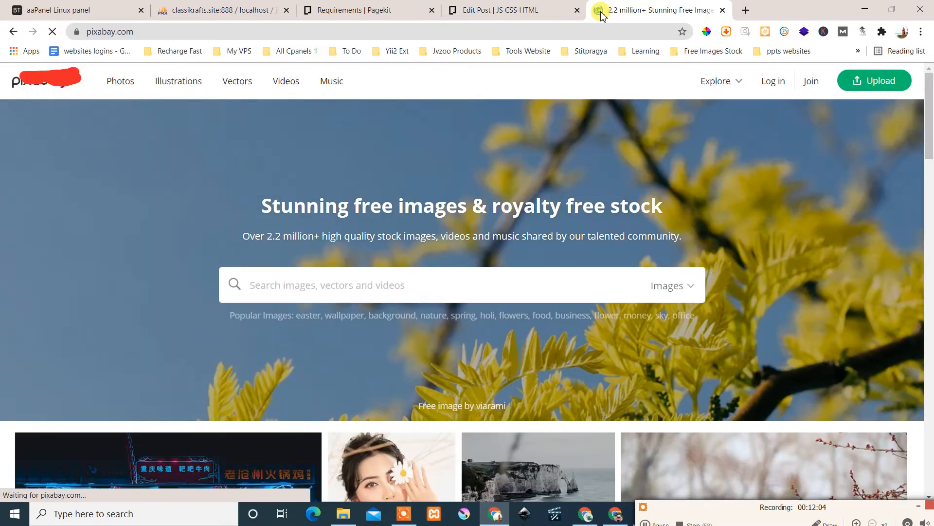
pyautogui.write('javascript')
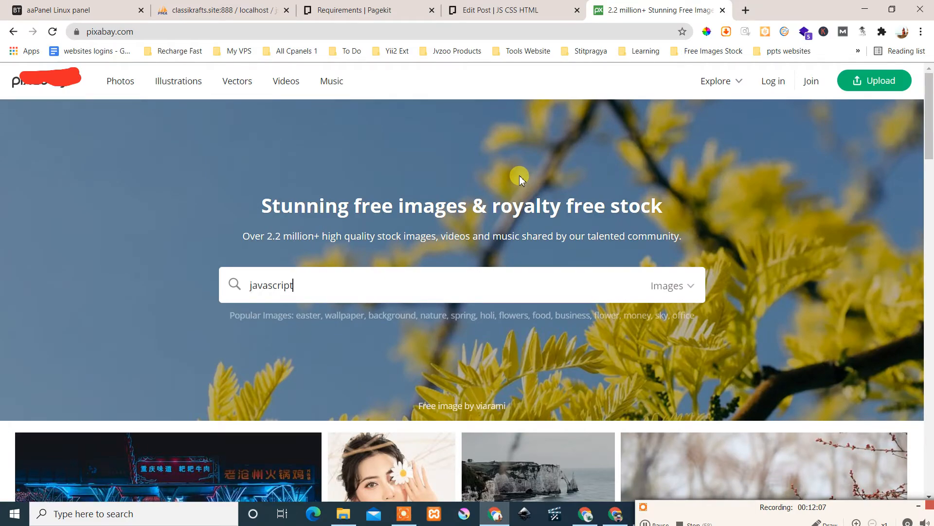
pyautogui.press('Return')
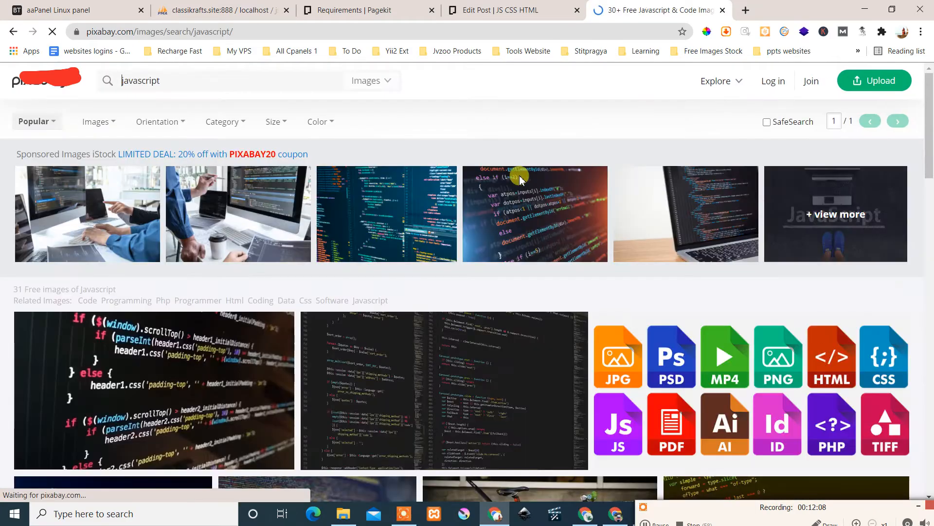
# Download the yellow JS logo image and return to the Edit Post tab
pyautogui.scroll(-5, 627, 303)
pyautogui.scroll(-5, 632, 305)
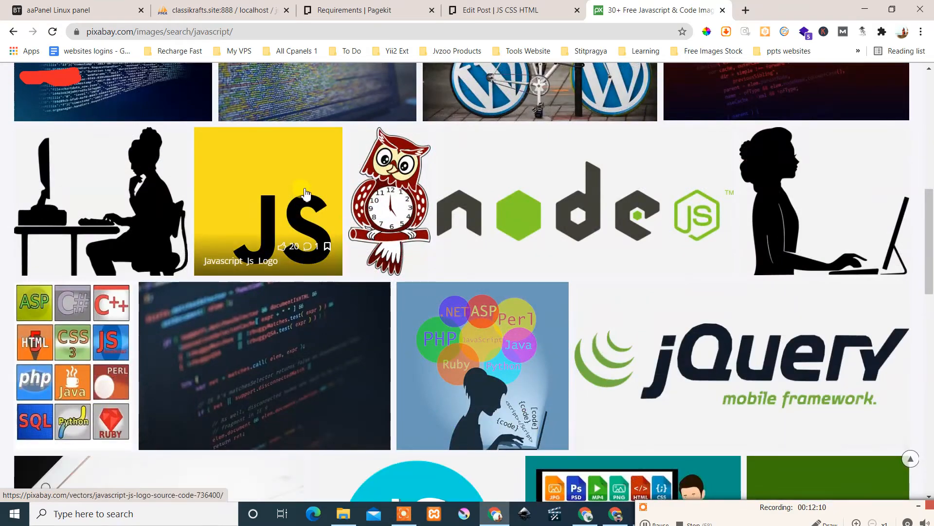
pyautogui.scroll(-4, 287, 204)
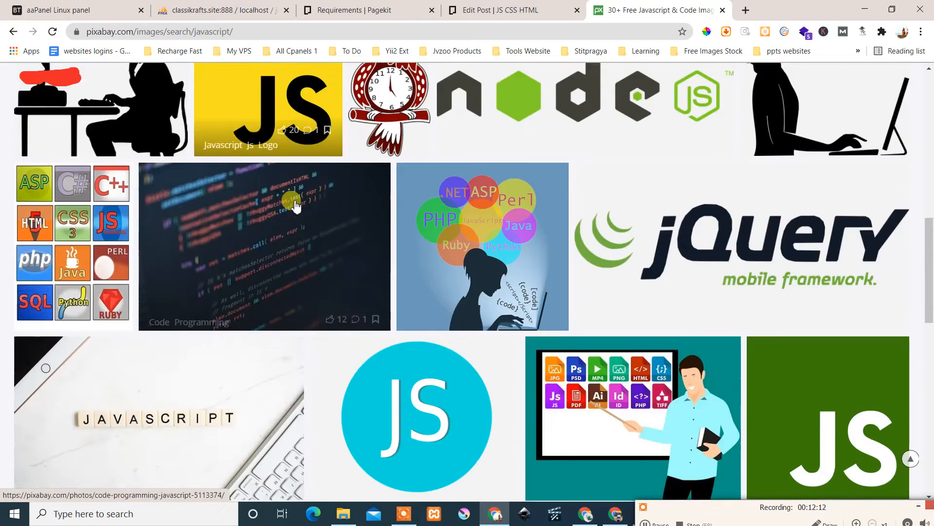
pyautogui.scroll(4, 285, 209)
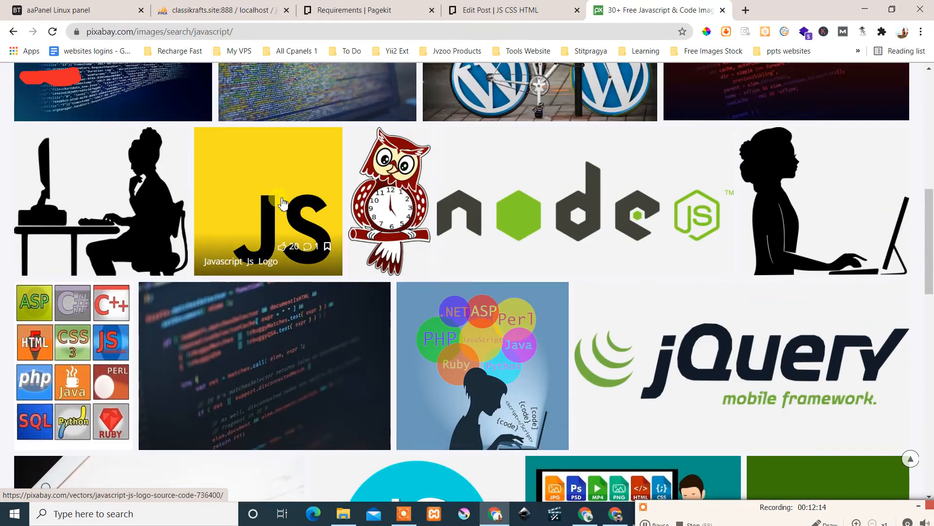
pyautogui.click(283, 199)
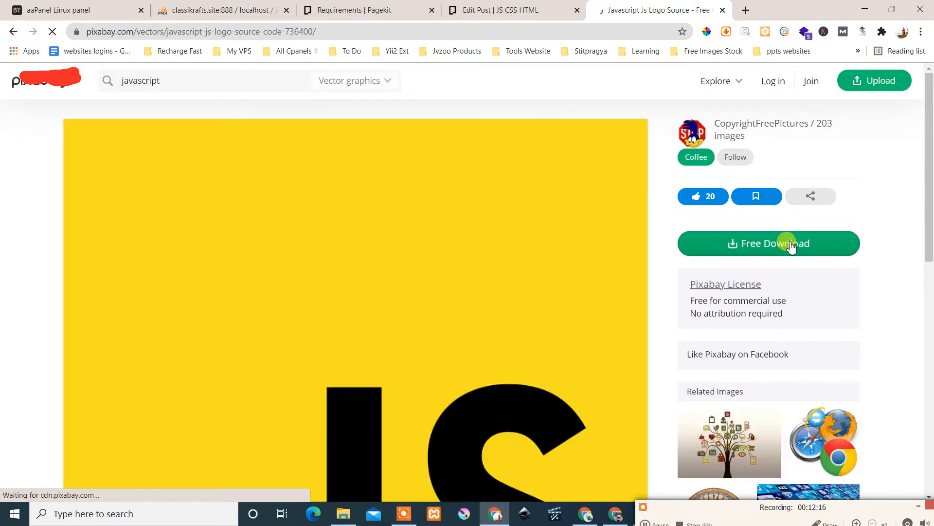
pyautogui.click(795, 242)
pyautogui.click(736, 357)
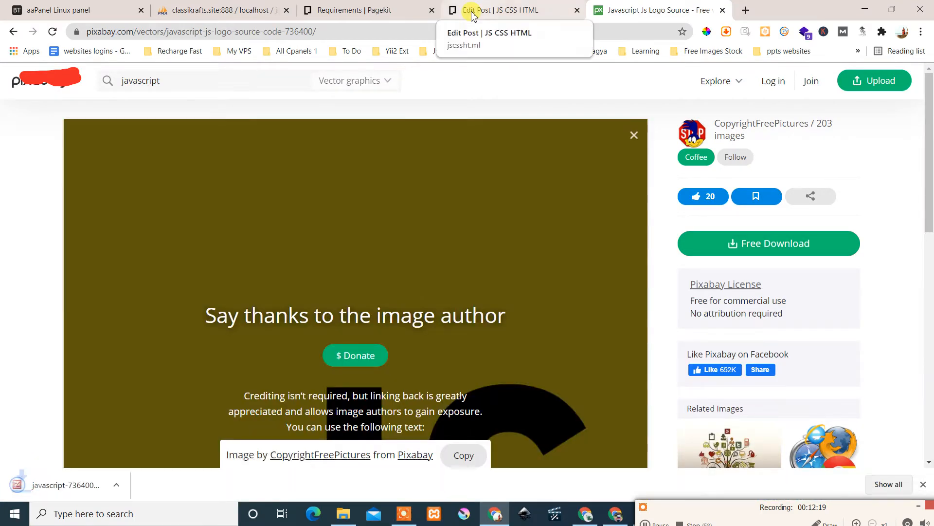
pyautogui.click(476, 10)
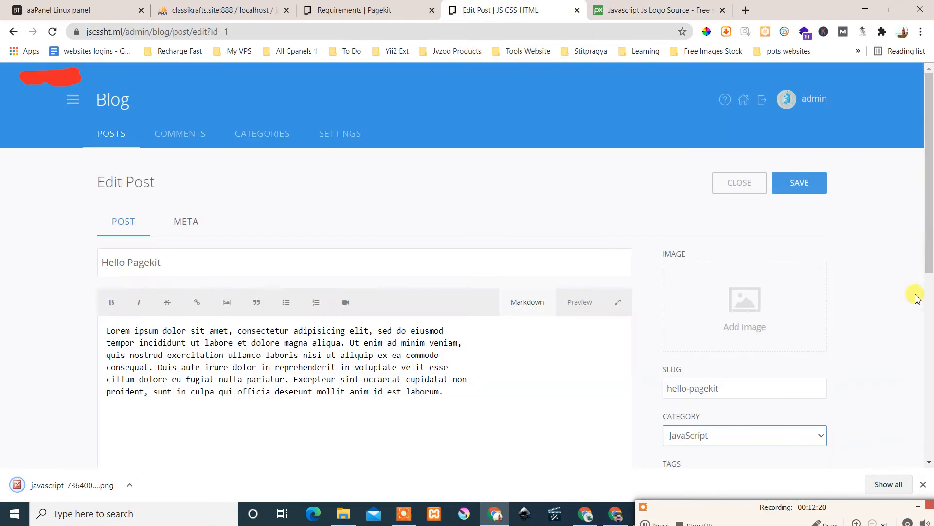
# Upload the downloaded JS logo PNG to storage and rename it javascript-jscsshtml.png
pyautogui.scroll(-5, 917, 297)
pyautogui.scroll(2, 851, 153)
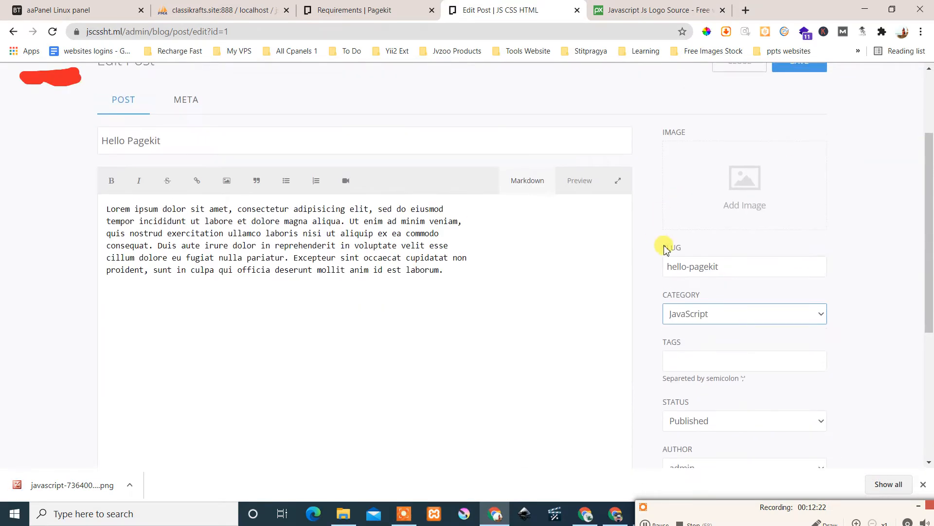
pyautogui.click(747, 182)
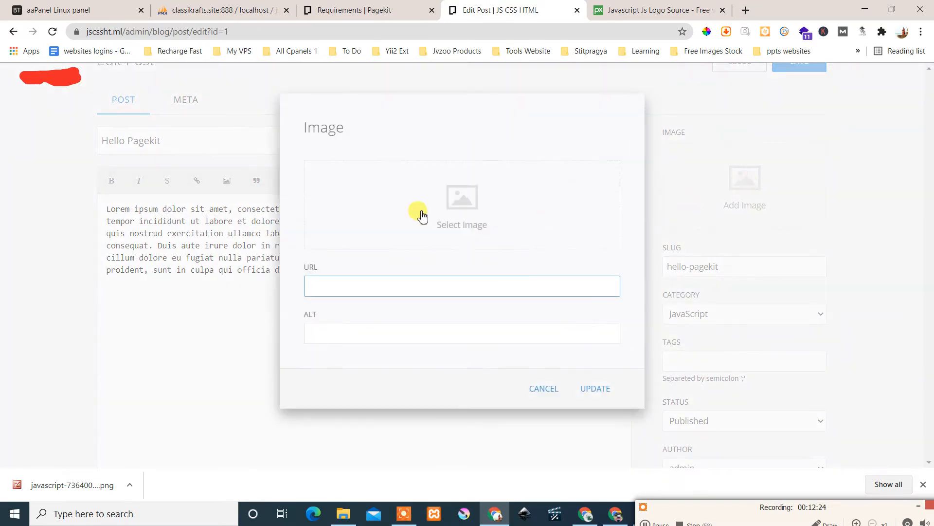
pyautogui.click(480, 210)
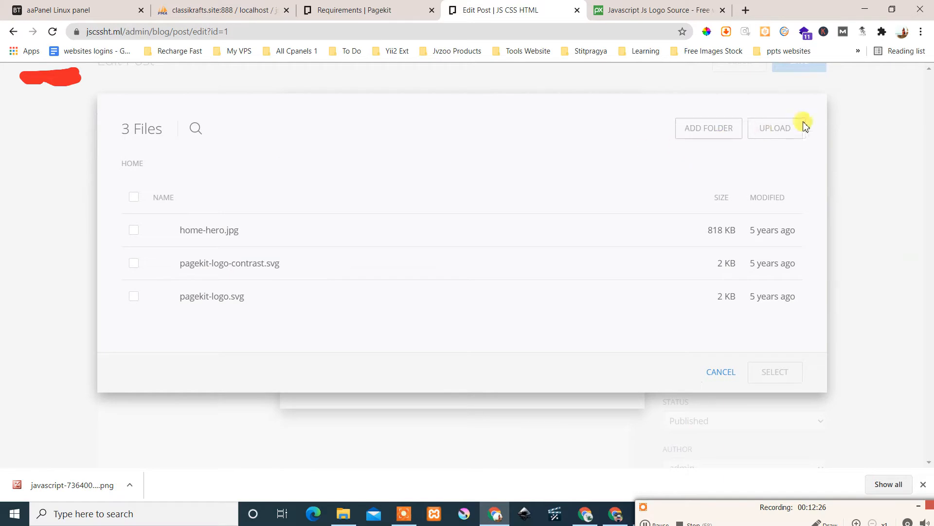
pyautogui.click(767, 129)
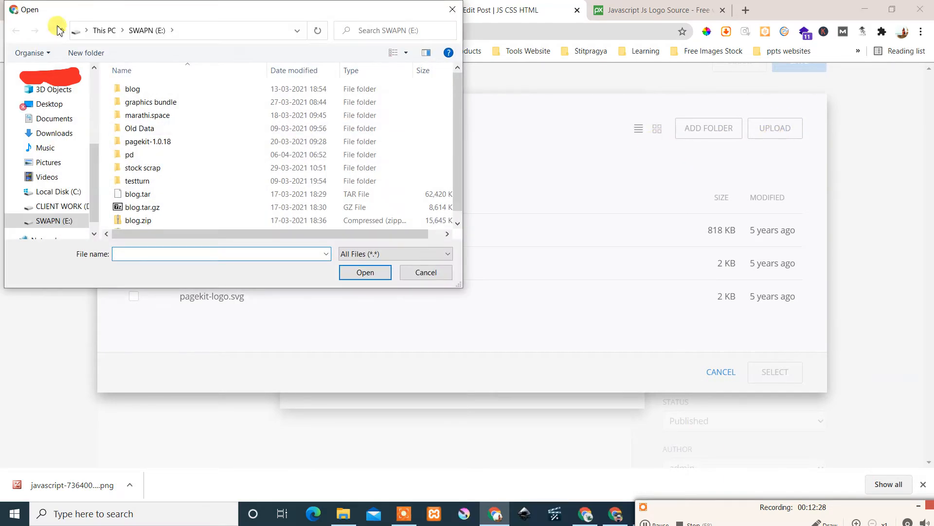
pyautogui.click(51, 133)
pyautogui.doubleClick(125, 121)
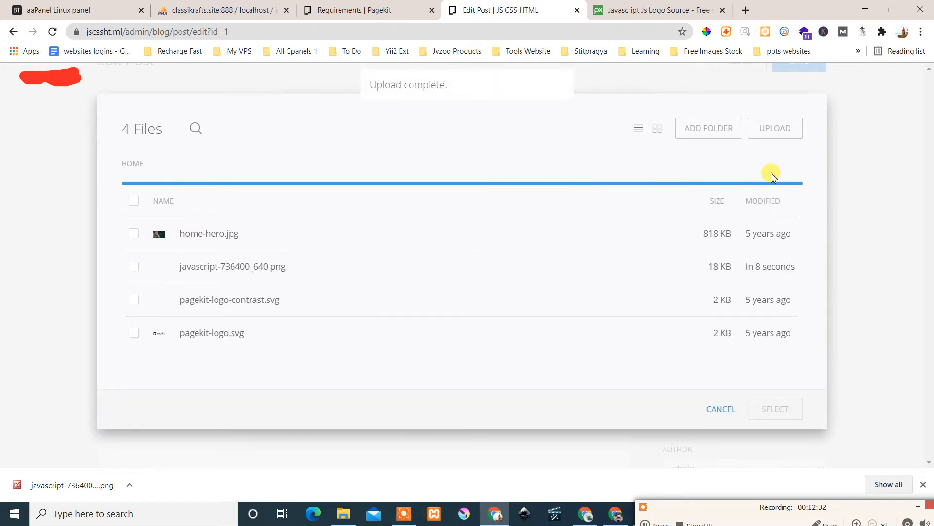
pyautogui.click(259, 266)
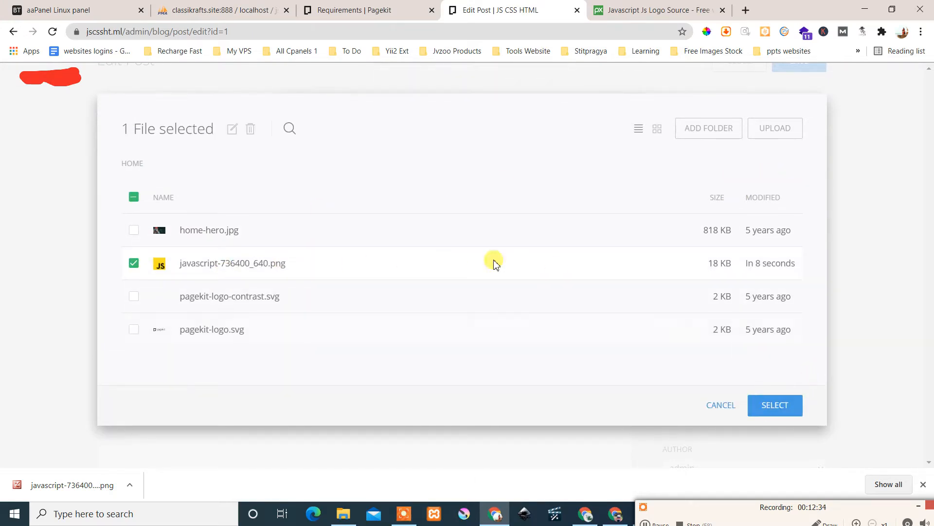
pyautogui.click(236, 132)
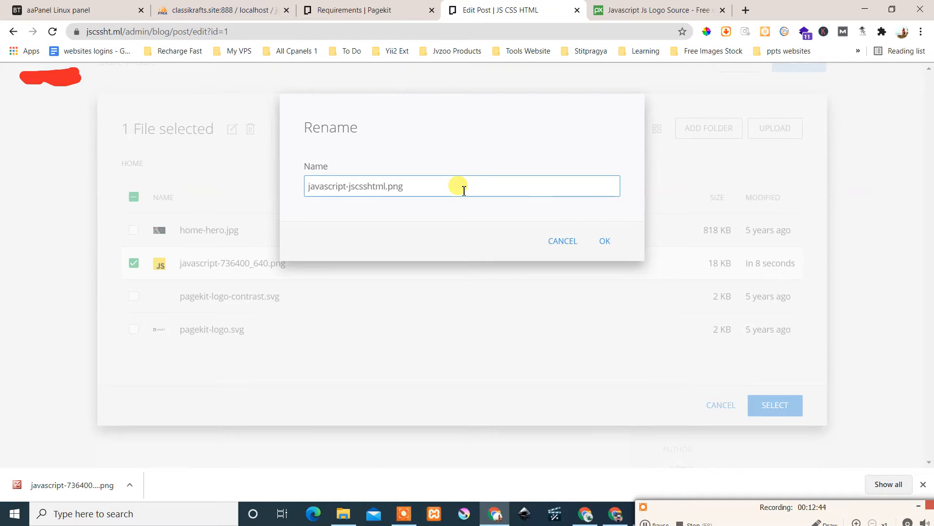
pyautogui.click(605, 242)
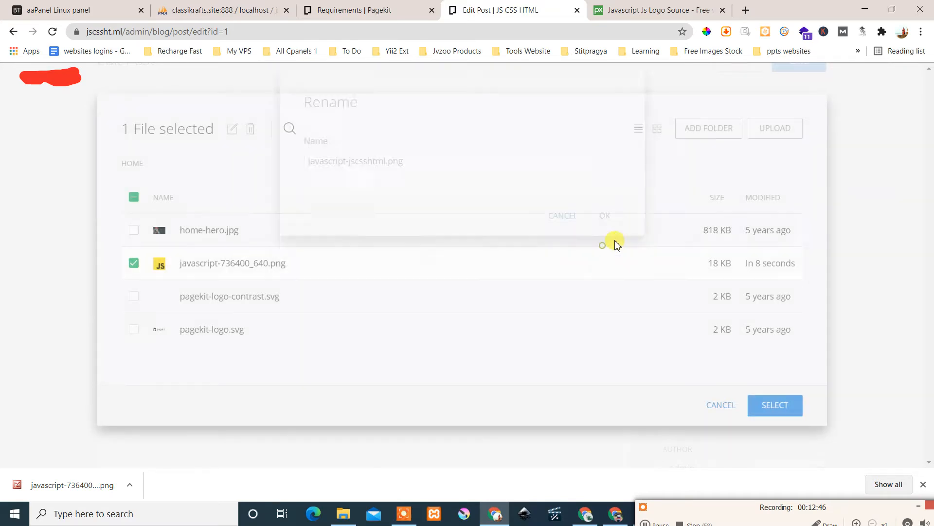
# Set javascript-jscsshtml.png as the post image with ALT text 'Javascript jscsshtml'
pyautogui.click(336, 266)
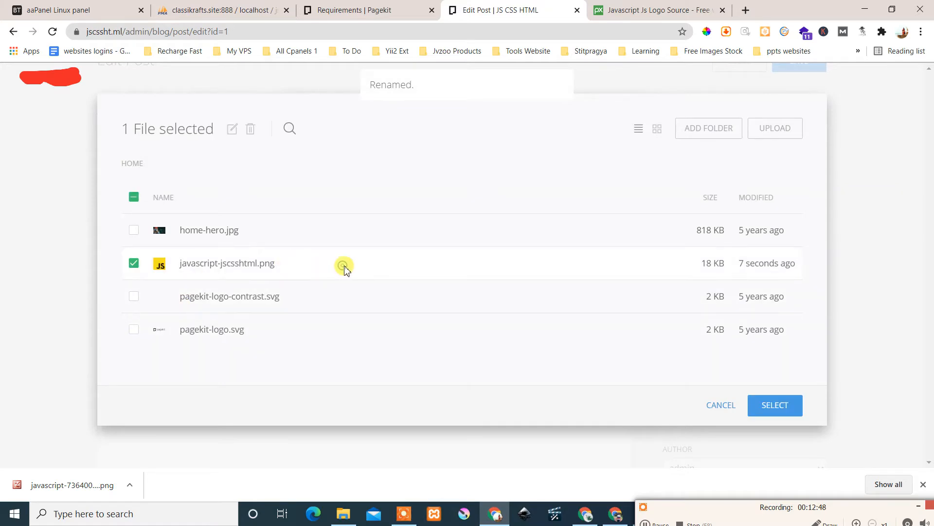
pyautogui.click(779, 404)
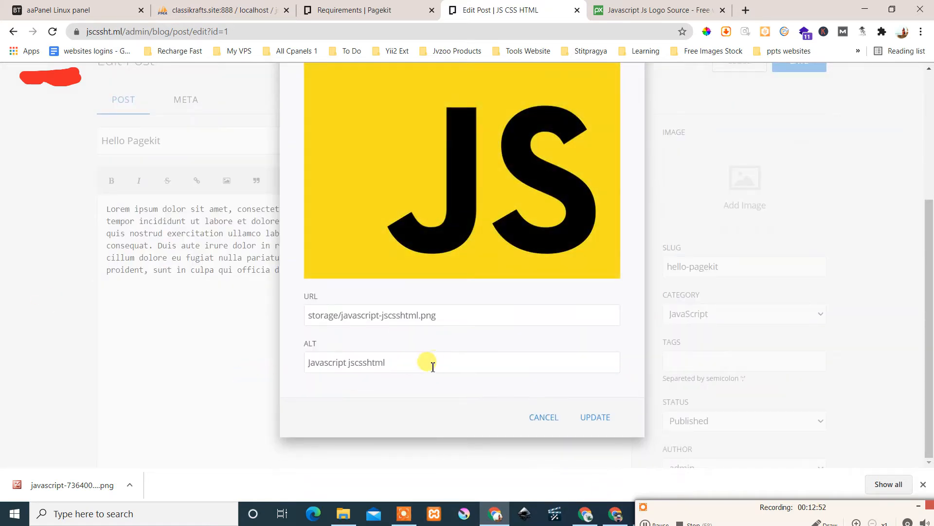
pyautogui.click(427, 362)
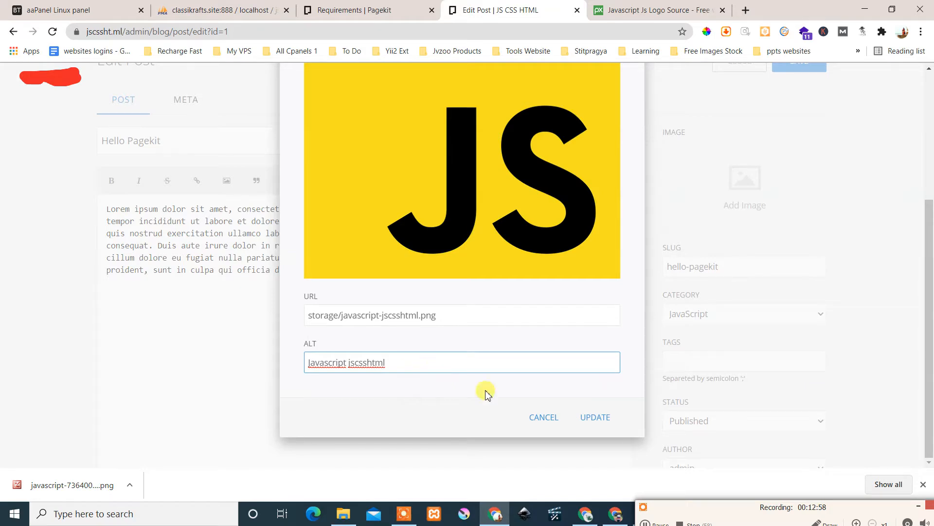
pyautogui.click(605, 418)
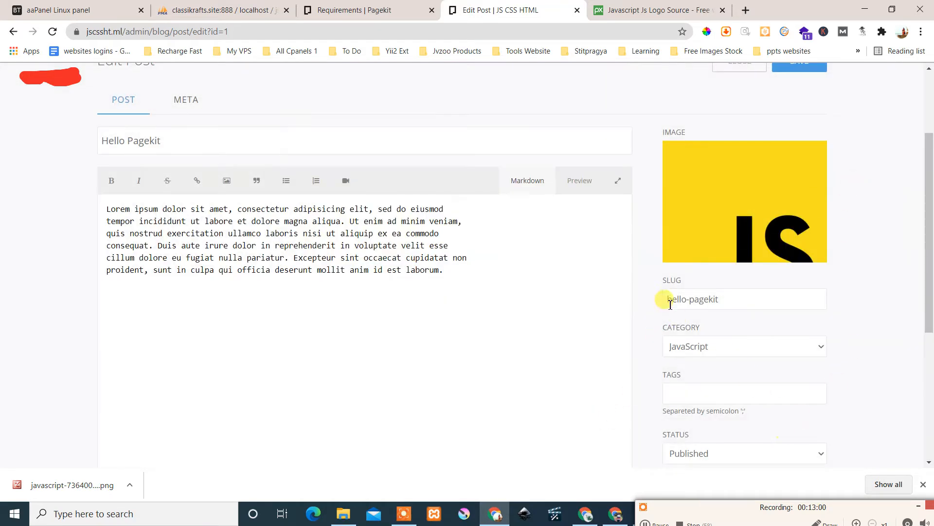
# Add the tags JavaScript and FrontEnd to the Hello Pagekit post
pyautogui.scroll(-3, 681, 298)
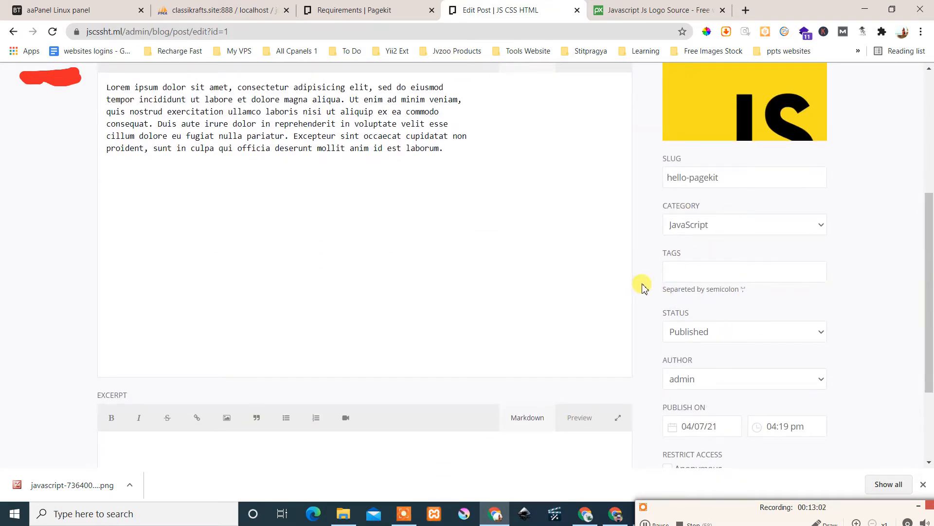
pyautogui.scroll(-3, 884, 291)
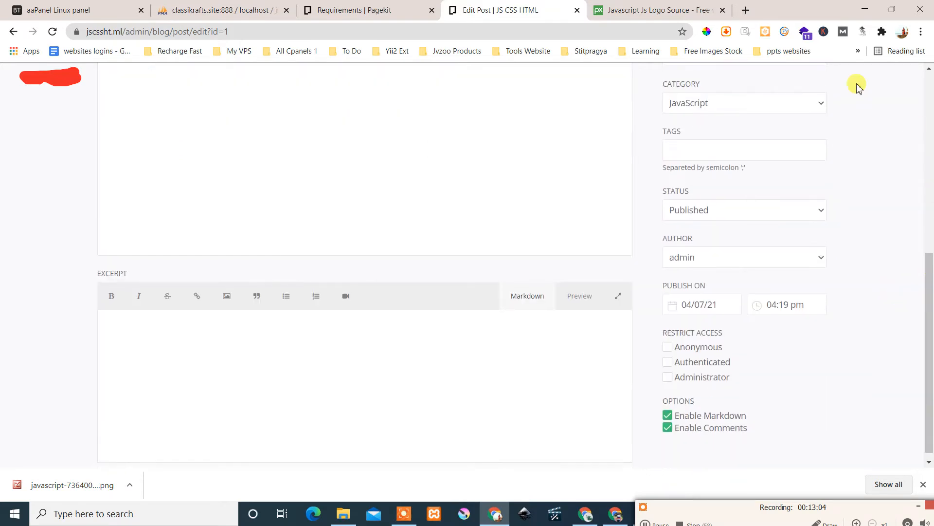
pyautogui.click(729, 153)
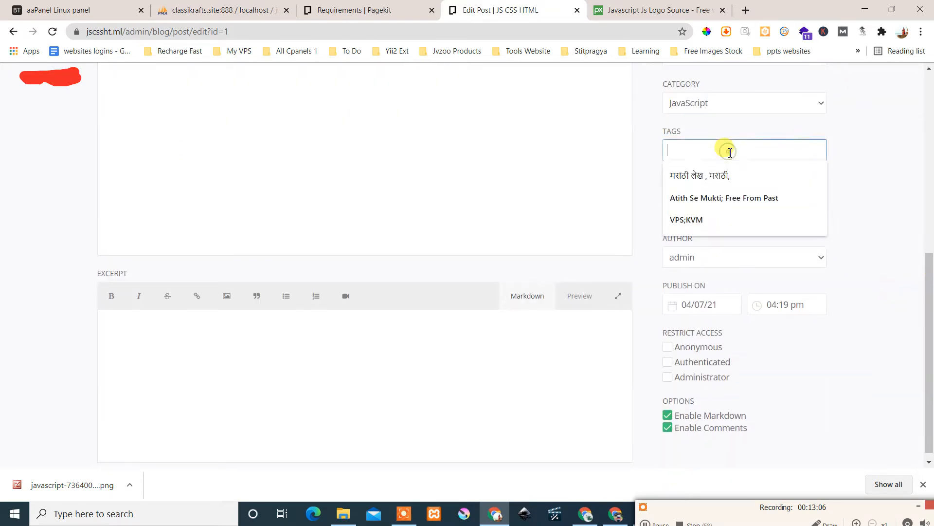
pyautogui.write('JavaScript; FrontEnd')
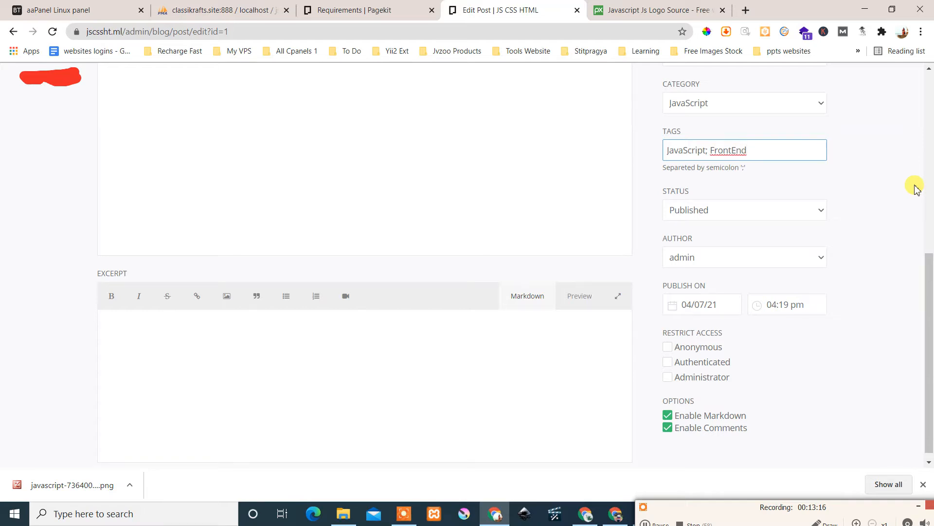
pyautogui.click(885, 334)
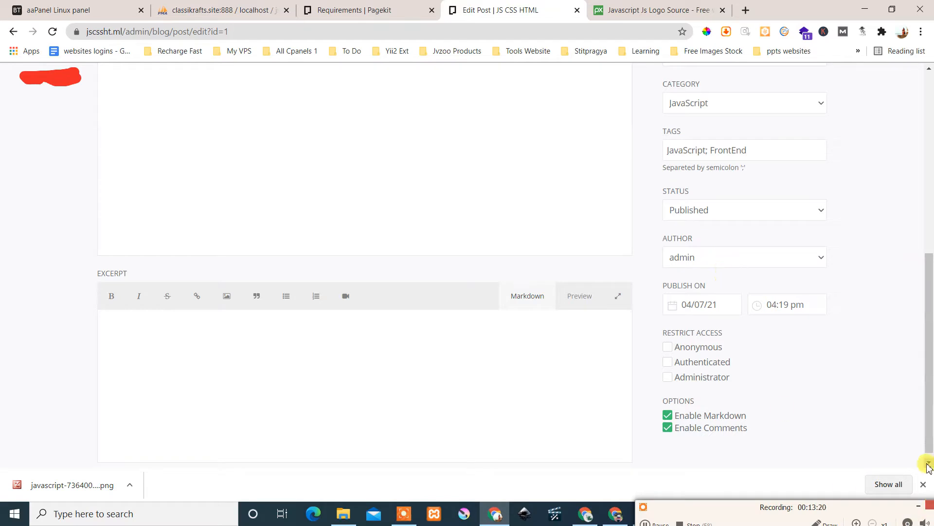
pyautogui.click(923, 484)
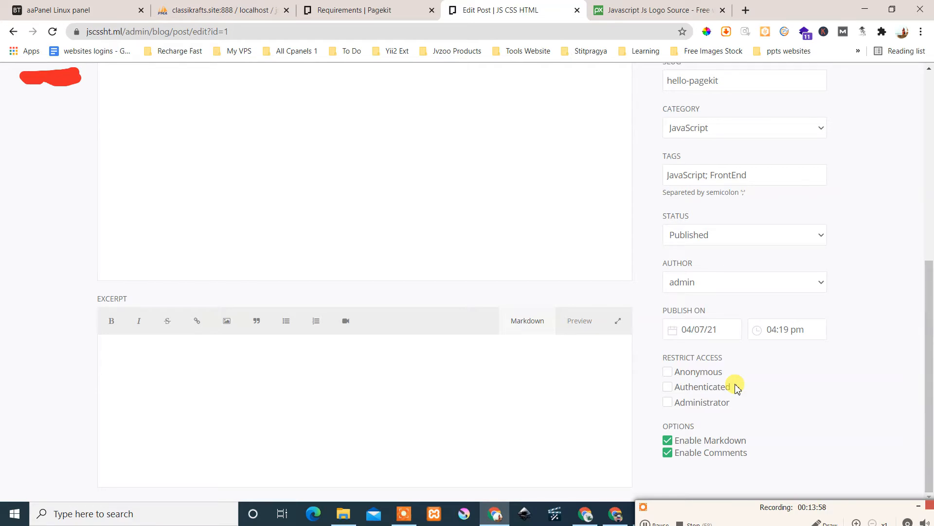
# Review the post's excerpt and META title and description, then save the post
pyautogui.scroll(7, 815, 292)
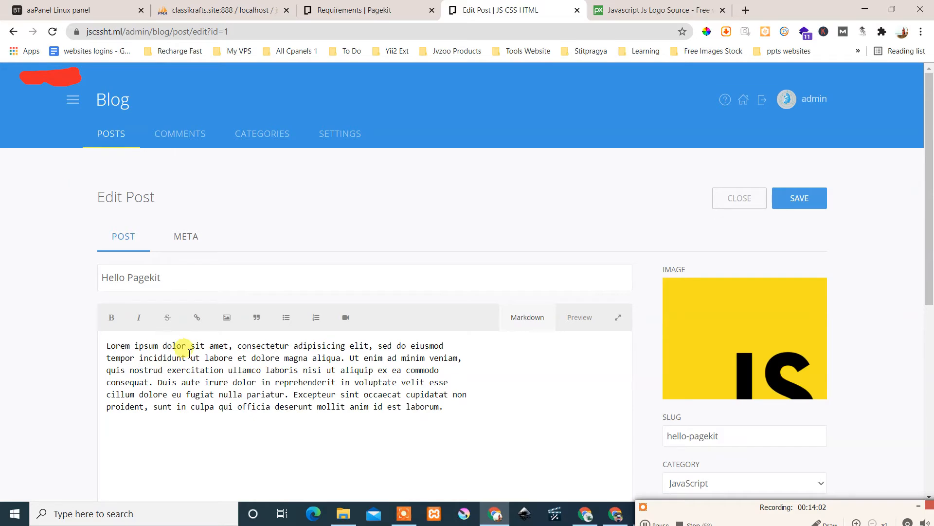
pyautogui.scroll(-7, 185, 346)
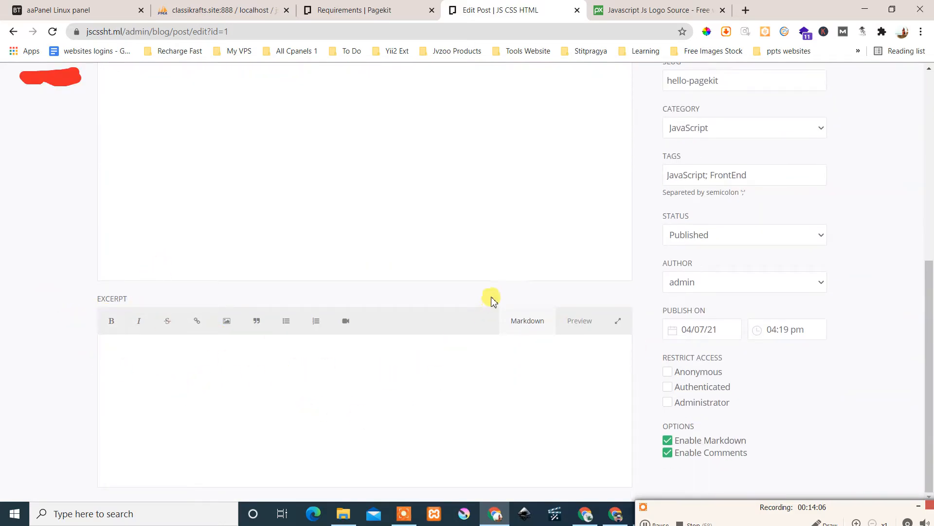
pyautogui.scroll(7, 490, 298)
pyautogui.scroll(-5, 678, 333)
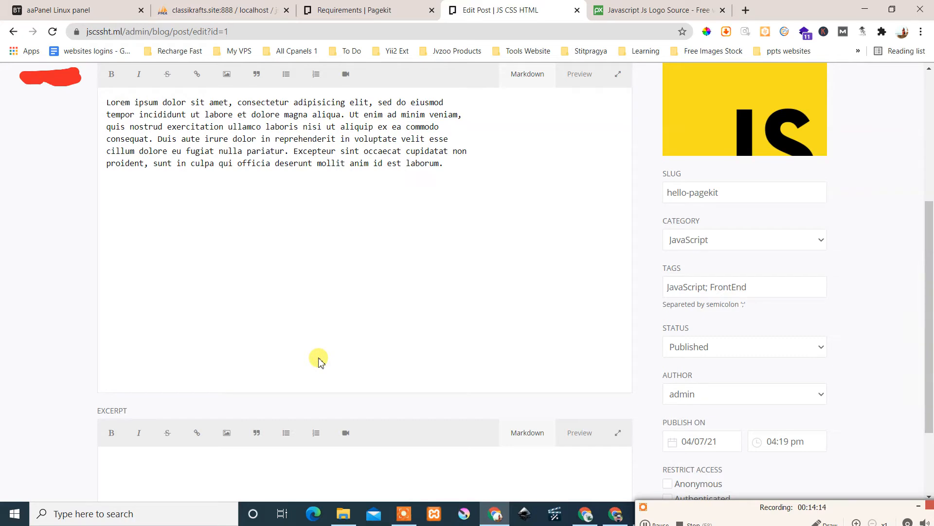
pyautogui.scroll(-2, 577, 218)
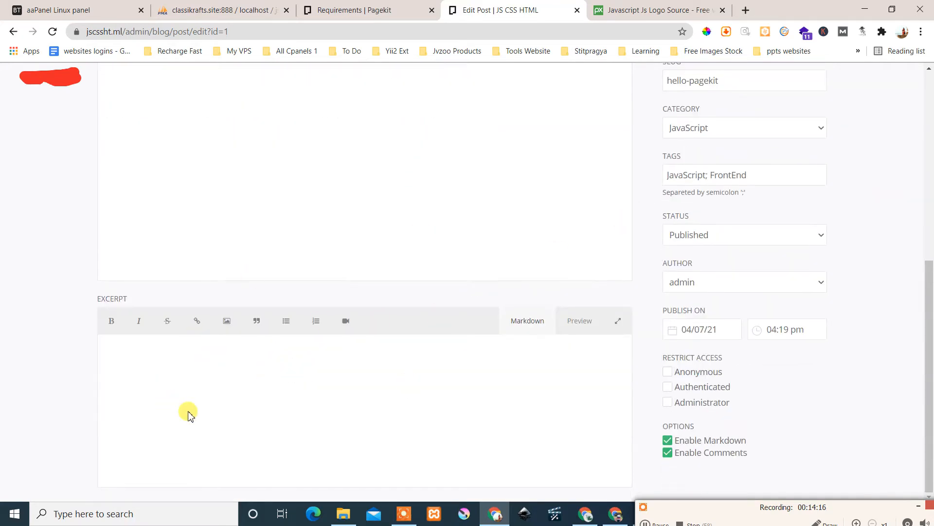
pyautogui.click(269, 393)
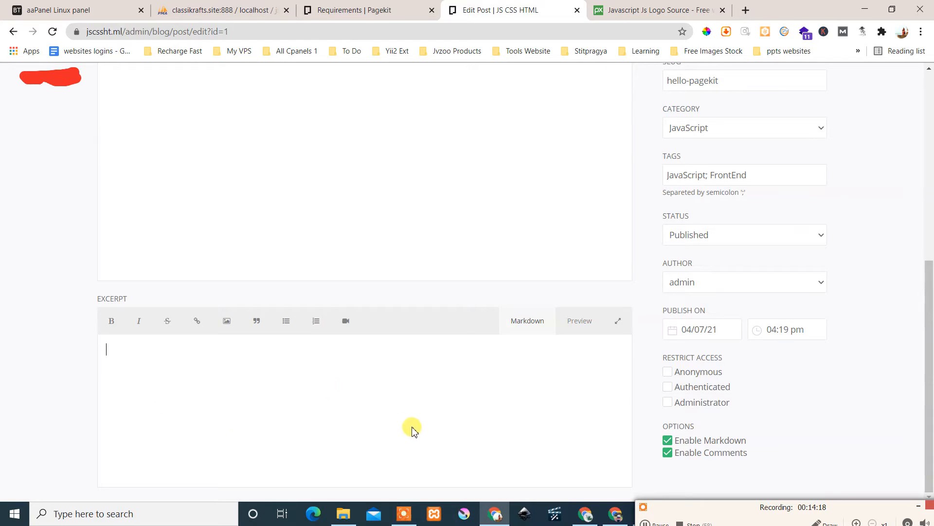
pyautogui.scroll(5, 411, 431)
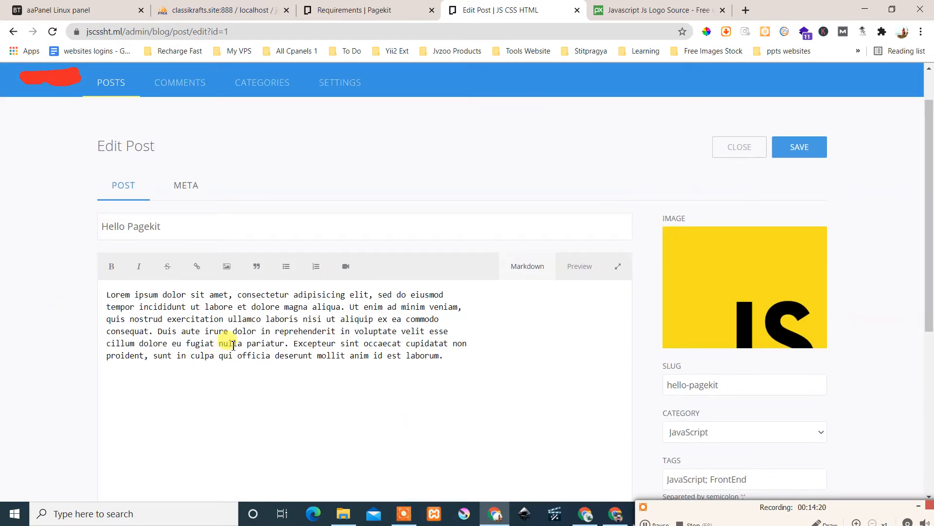
pyautogui.click(185, 184)
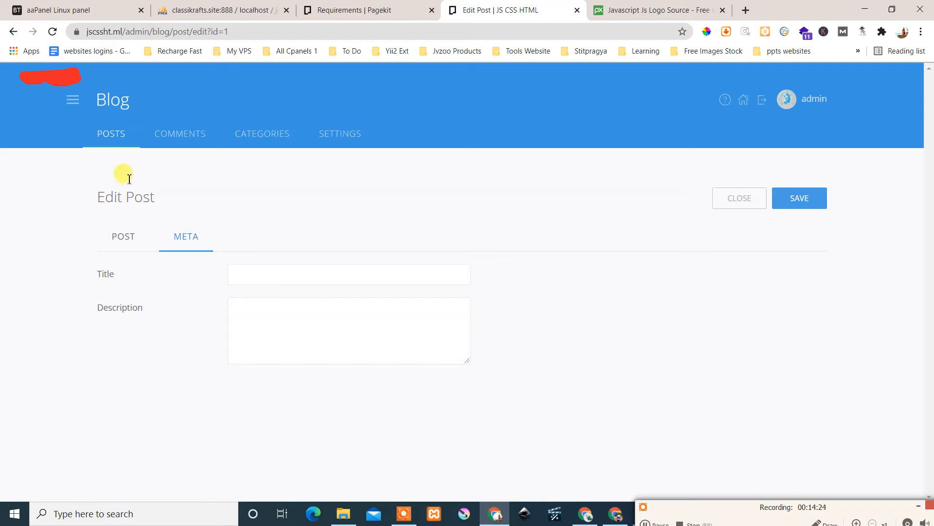
pyautogui.click(116, 248)
pyautogui.click(797, 201)
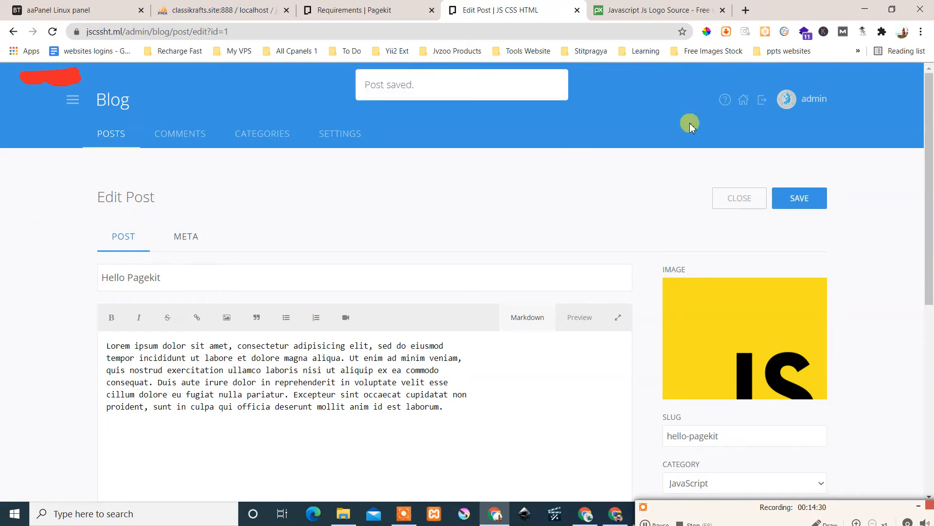
pyautogui.click(745, 99)
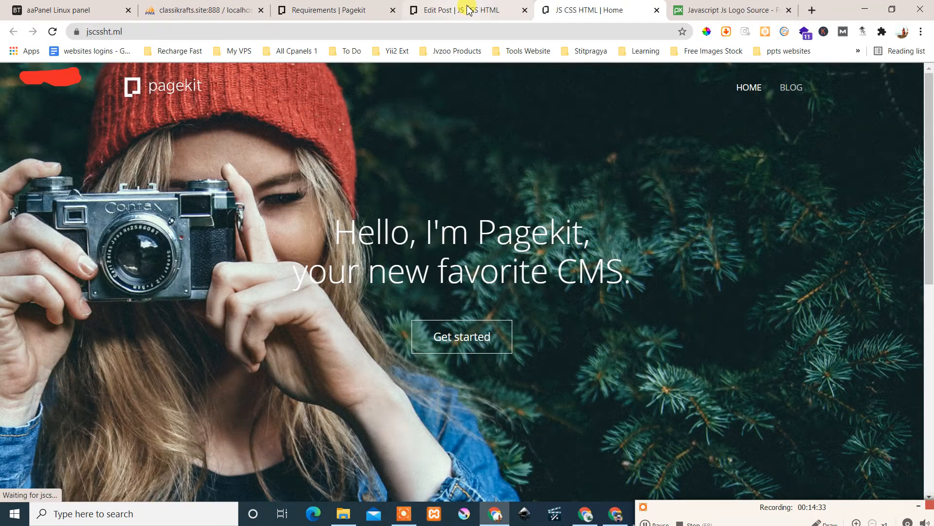
# Open Hello Pagekit from the live site's BLOG listing and select its hello-pagekit slug in the address
pyautogui.click(467, 11)
pyautogui.click(584, 10)
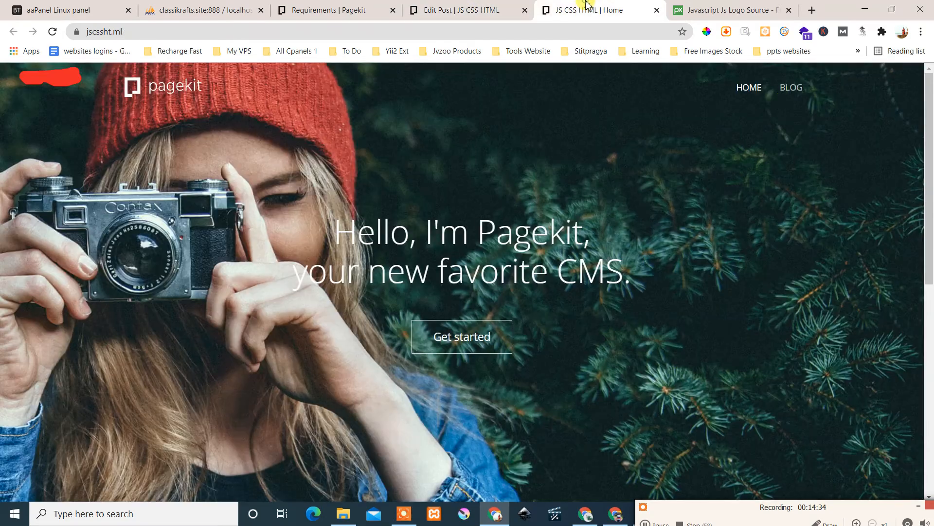
pyautogui.scroll(-8, 662, 419)
pyautogui.scroll(10, 694, 308)
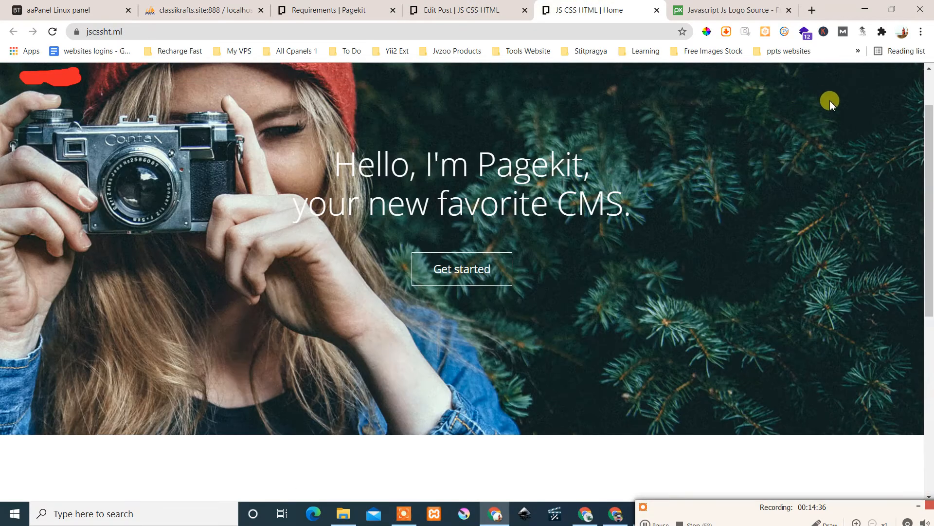
pyautogui.click(796, 88)
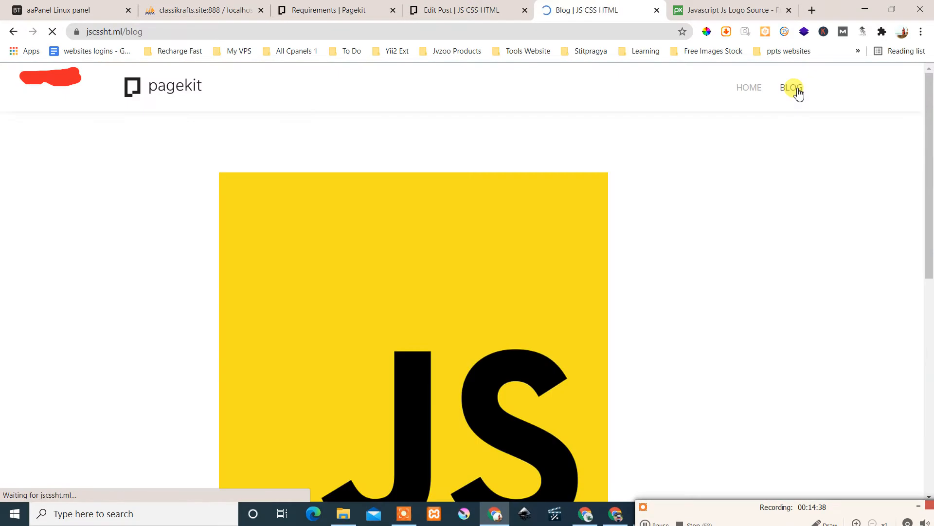
pyautogui.scroll(-7, 617, 211)
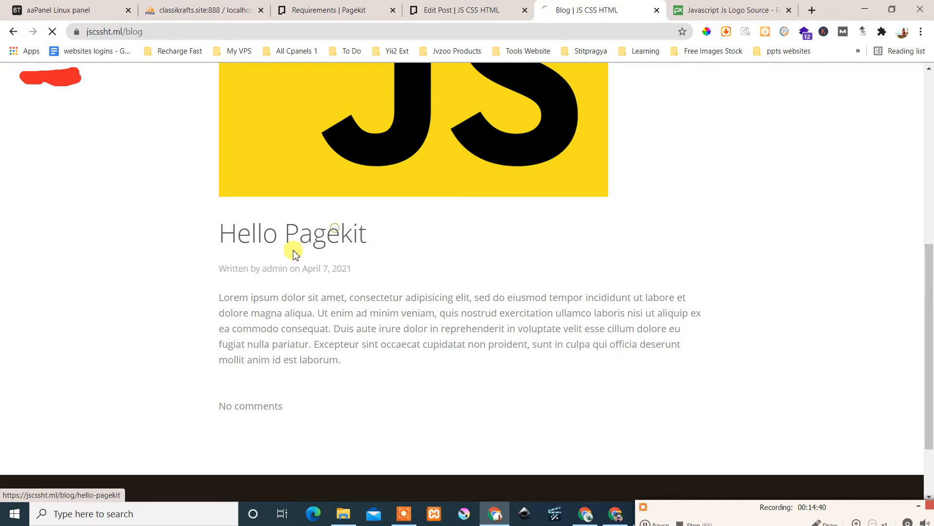
pyautogui.click(294, 245)
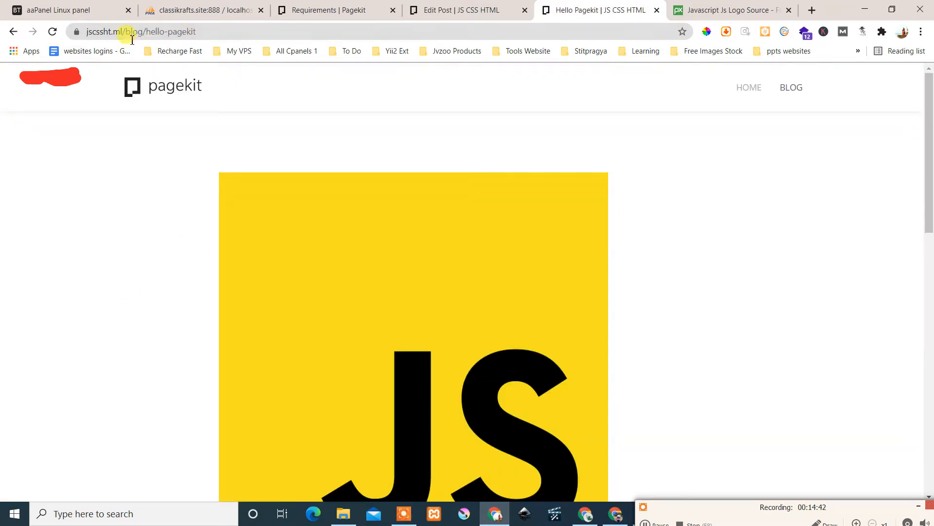
pyautogui.moveTo(149, 32); pyautogui.dragTo(224, 32)
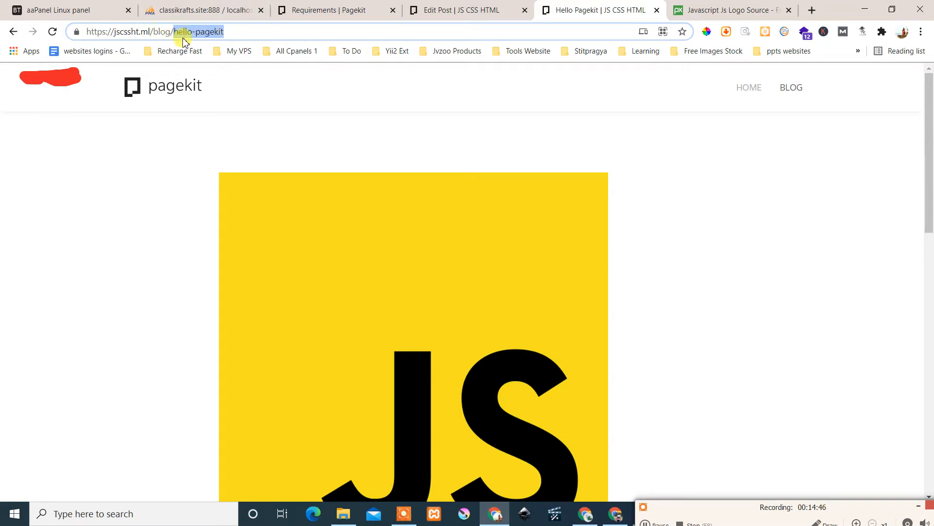
# Replace the slug hello-pagekit with hello-javascript and save the post
pyautogui.click(428, 10)
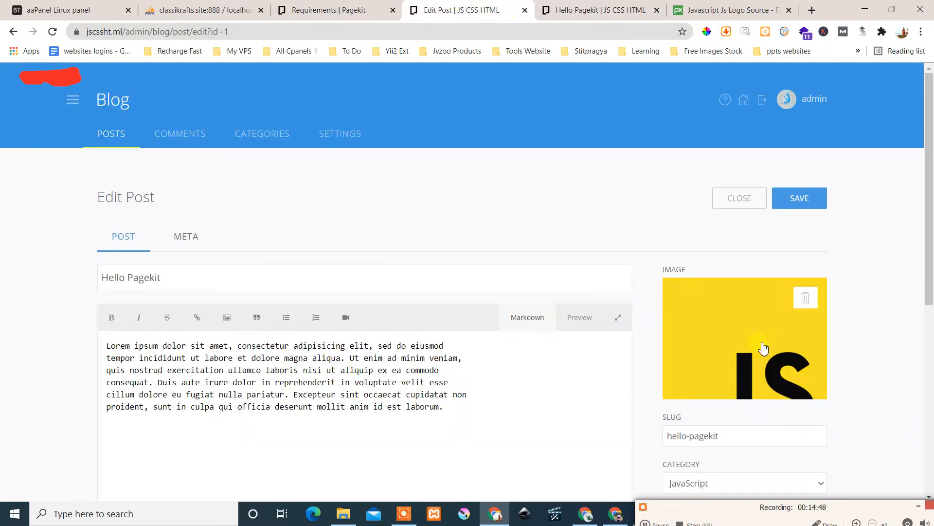
pyautogui.scroll(-4, 778, 340)
pyautogui.tripleClick(759, 251)
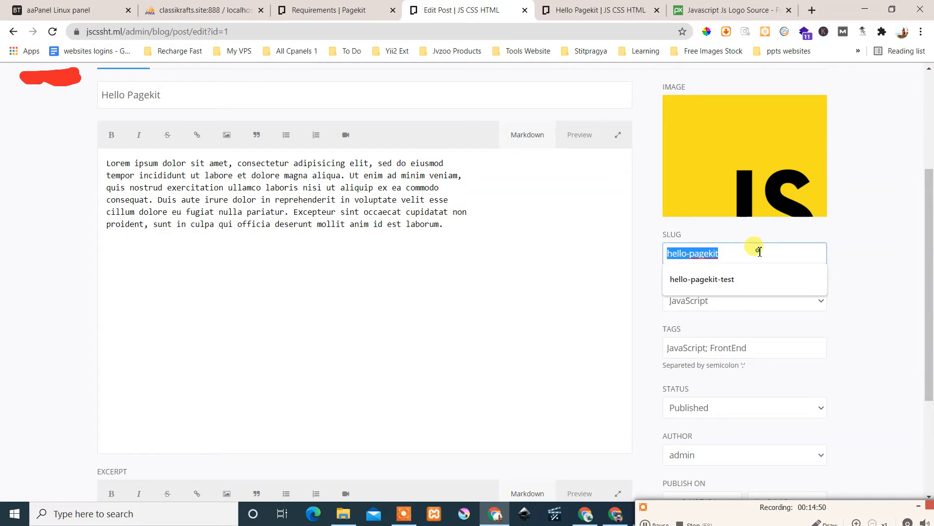
pyautogui.press('BackSpace')
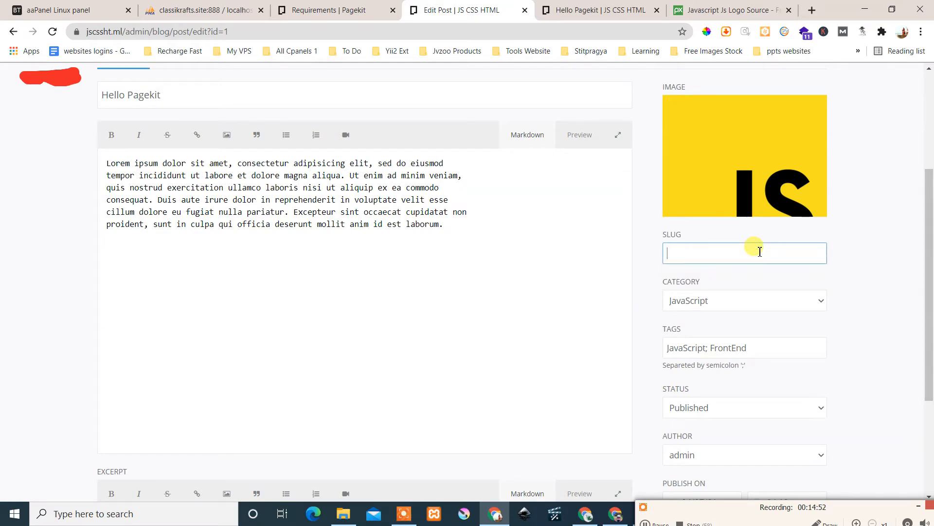
pyautogui.write('h')
pyautogui.press('BackSpace')
pyautogui.write('hello-javascript')
pyautogui.scroll(-3, 845, 246)
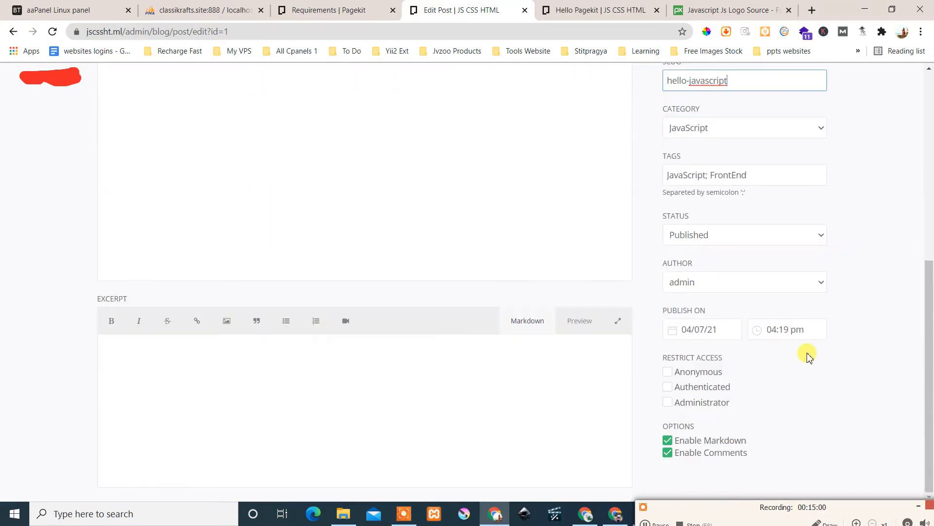
pyautogui.scroll(7, 805, 355)
pyautogui.click(796, 200)
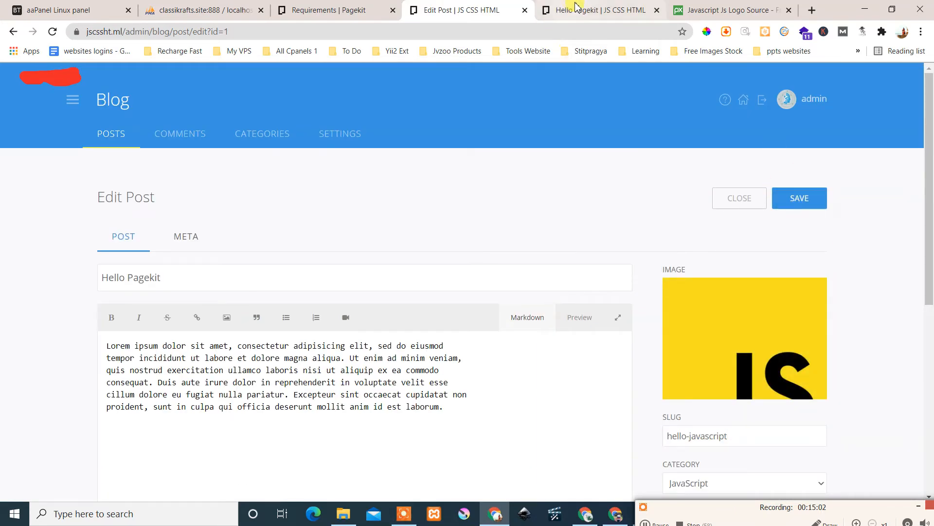
# Load the live post at /blog/hello-javascript by editing its address
pyautogui.click(649, 6)
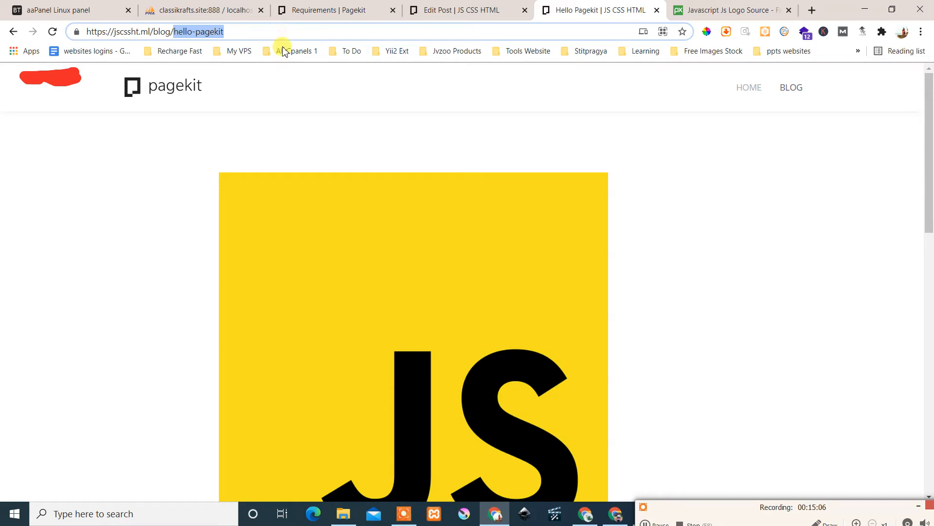
pyautogui.click(52, 31)
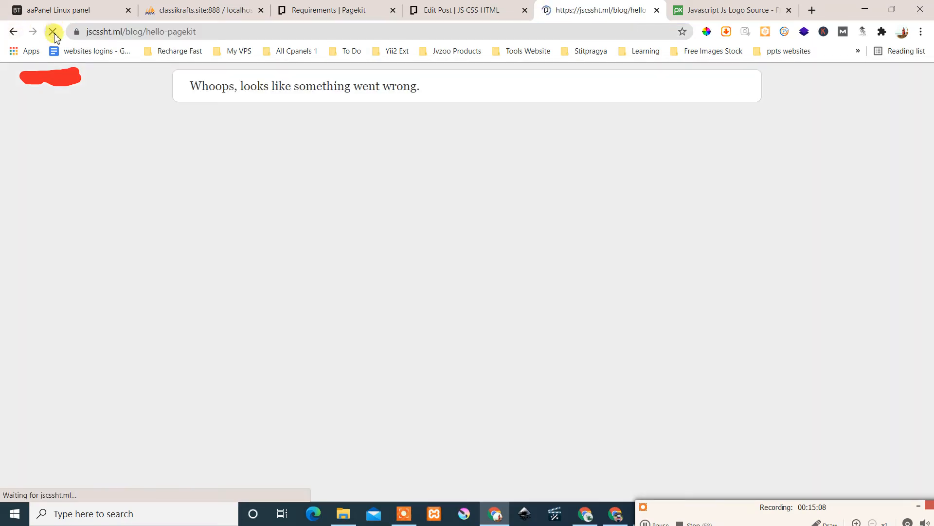
pyautogui.doubleClick(170, 32)
pyautogui.write('ja')
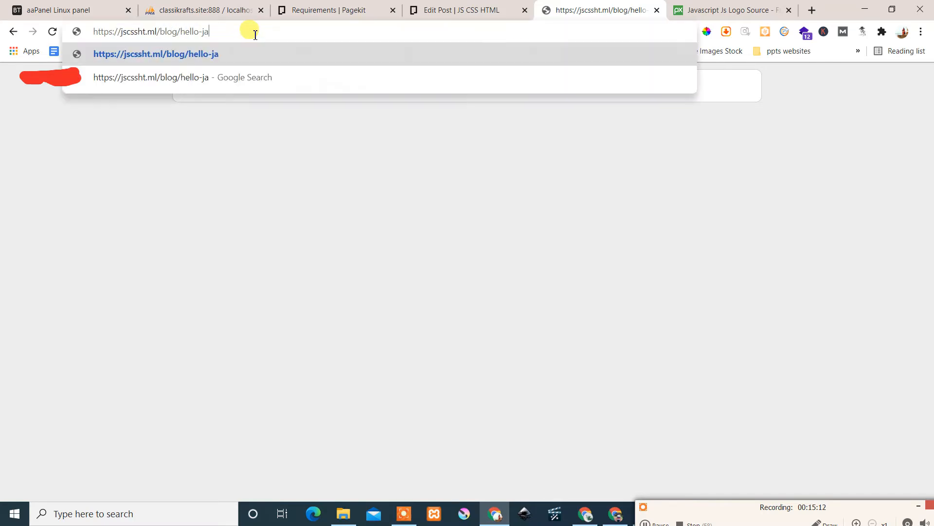
pyautogui.write('vascript')
pyautogui.press('Return')
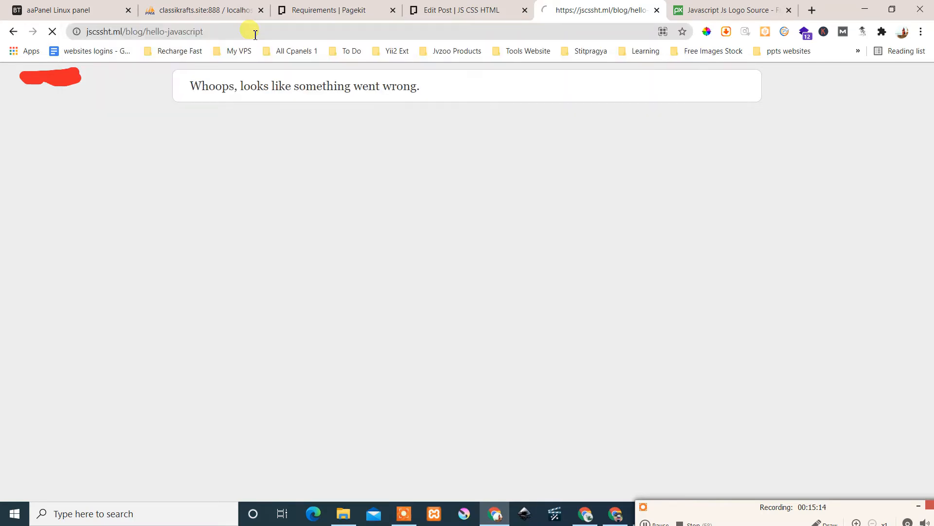
# Reopen the post from the home page's BLOG listing, then close it for the Requirements docs
pyautogui.click(141, 91)
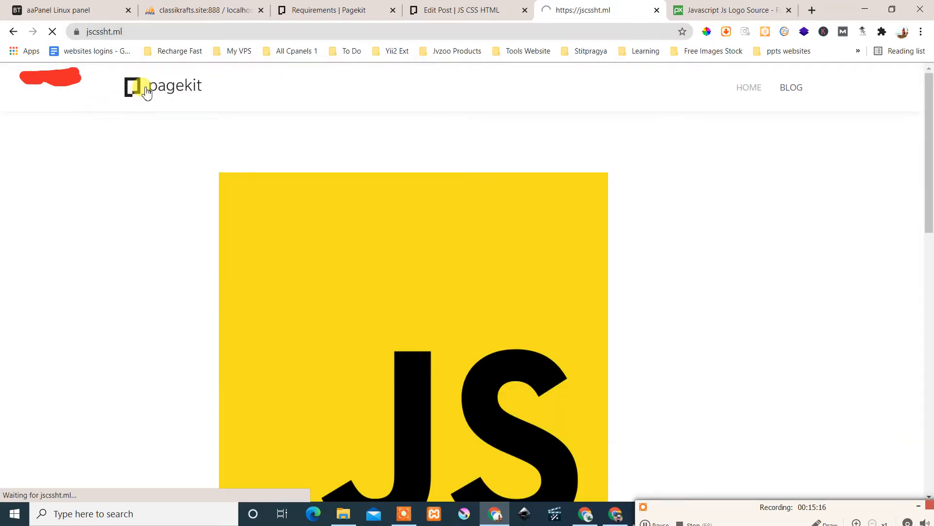
pyautogui.scroll(-4, 404, 242)
pyautogui.scroll(-5, 677, 182)
pyautogui.scroll(9, 730, 146)
pyautogui.click(790, 88)
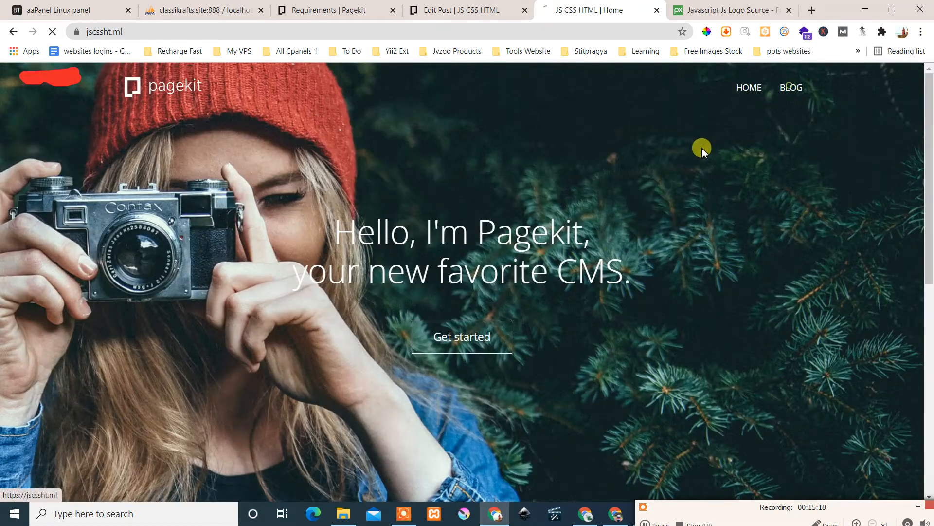
pyautogui.scroll(-7, 584, 204)
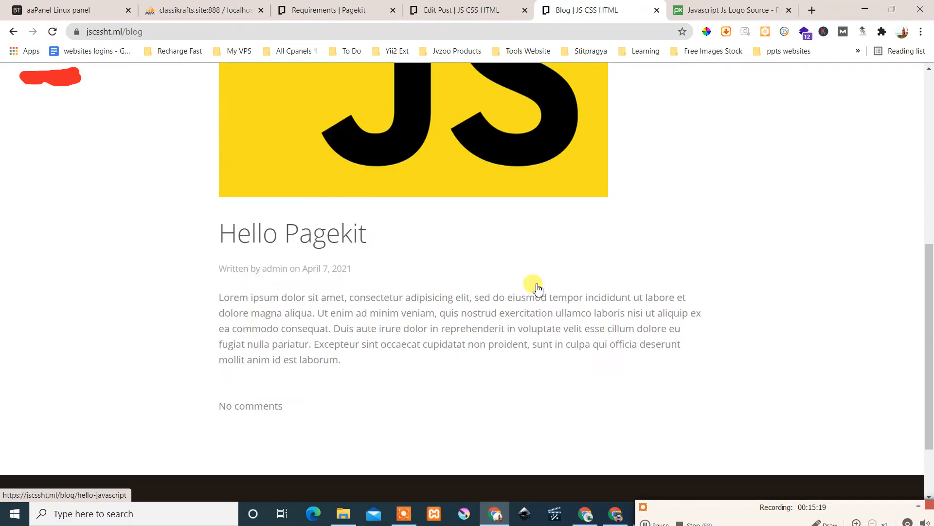
pyautogui.click(307, 229)
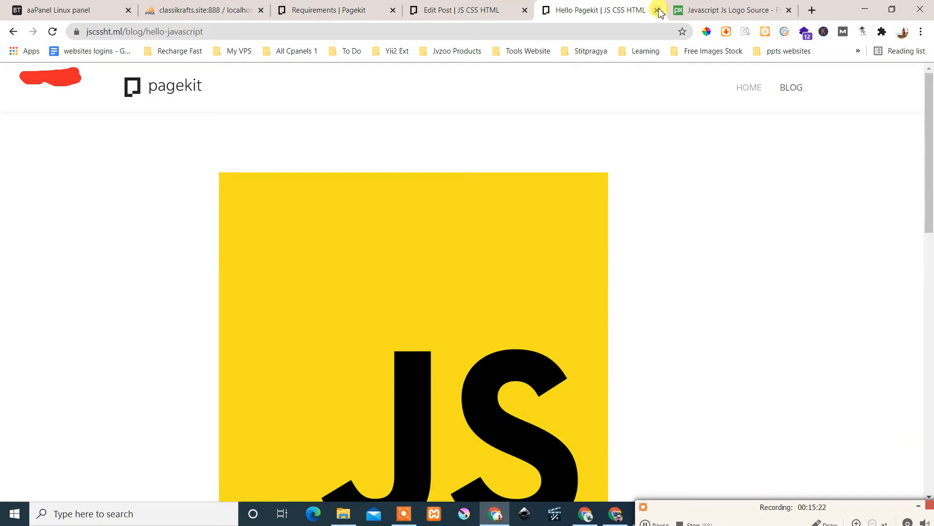
pyautogui.click(657, 10)
pyautogui.click(350, 7)
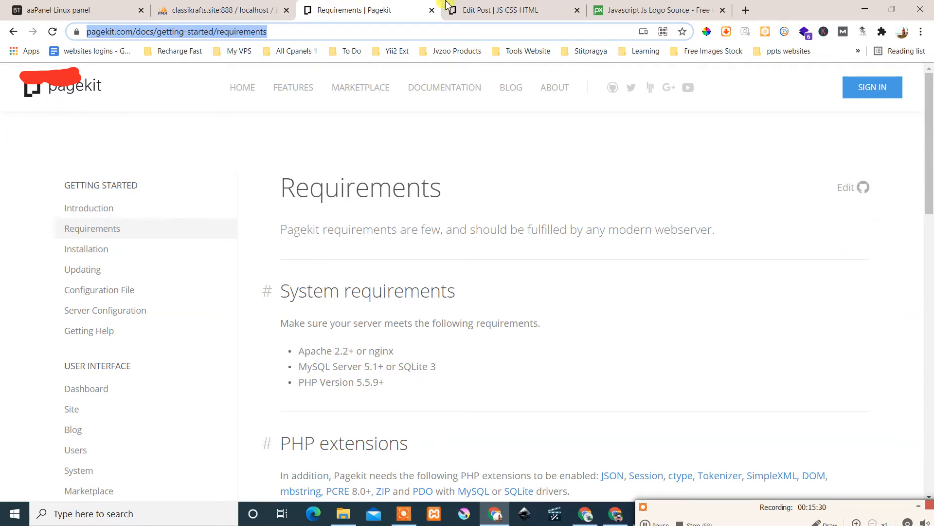
# Open the Marketplace from the admin menu and browse its 'blog' extension results
pyautogui.click(530, 7)
pyautogui.scroll(-1, 513, 165)
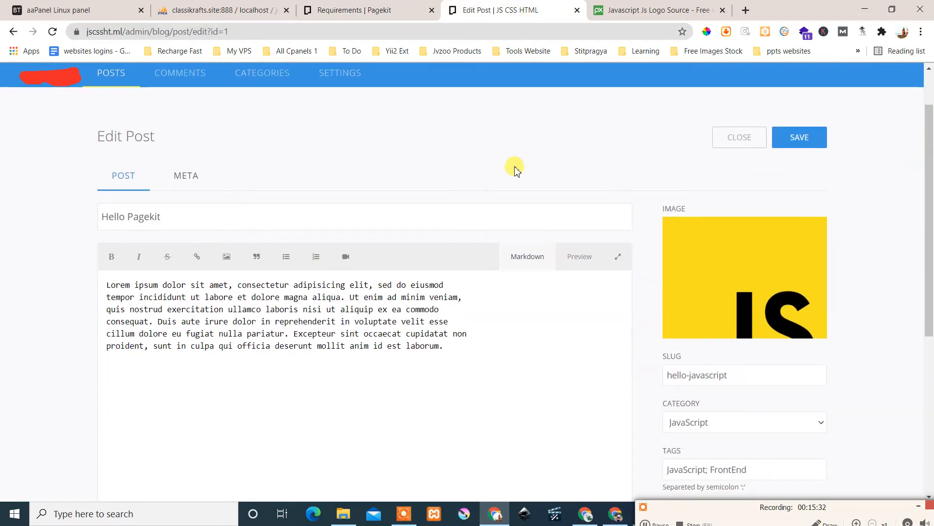
pyautogui.scroll(1, 450, 236)
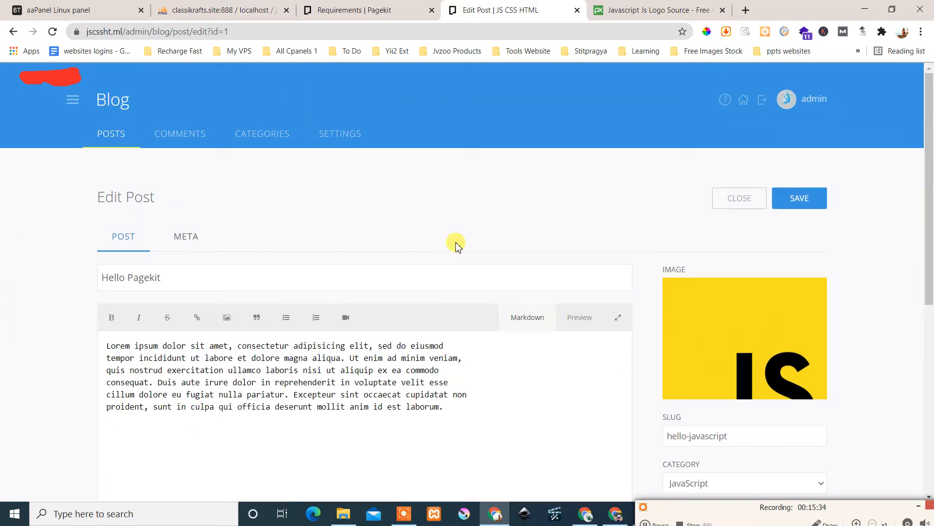
pyautogui.click(72, 100)
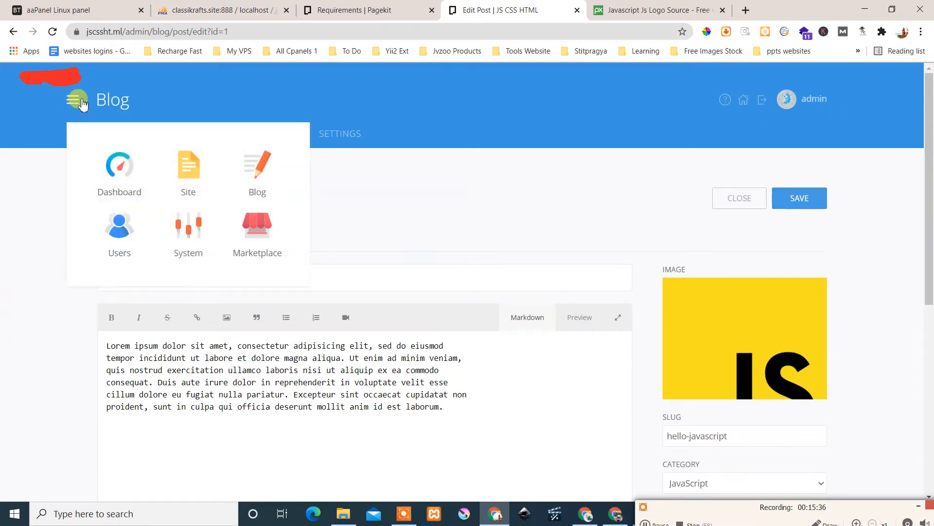
pyautogui.click(257, 229)
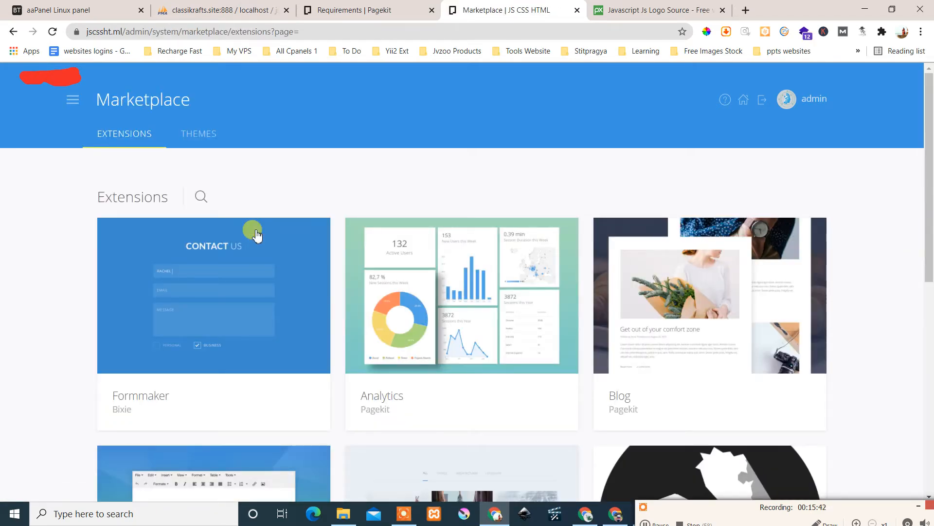
pyautogui.scroll(-6, 272, 301)
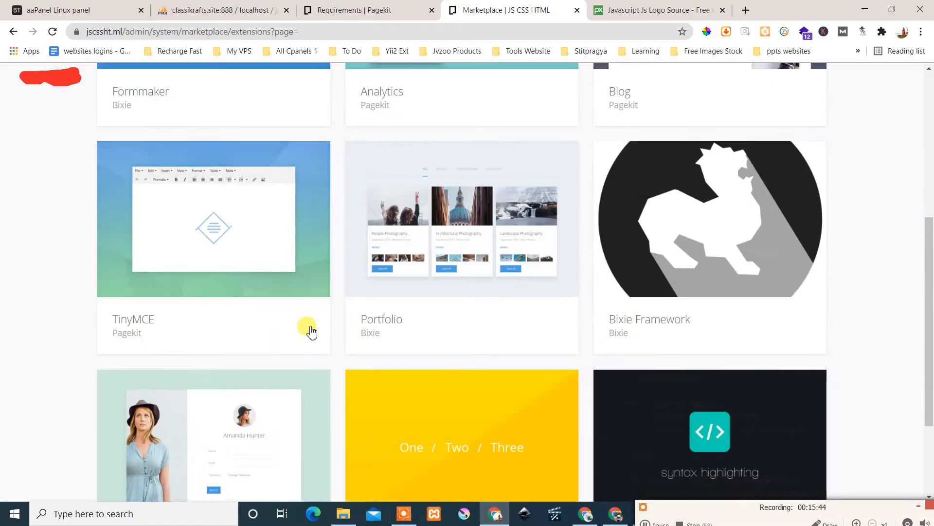
pyautogui.scroll(-2, 310, 330)
pyautogui.scroll(-2, 341, 341)
pyautogui.scroll(9, 584, 346)
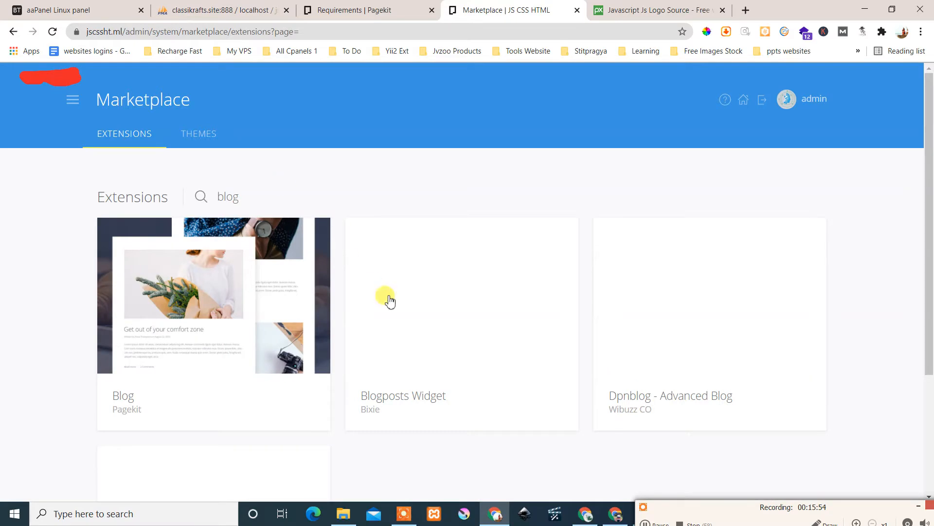
pyautogui.scroll(-3, 444, 254)
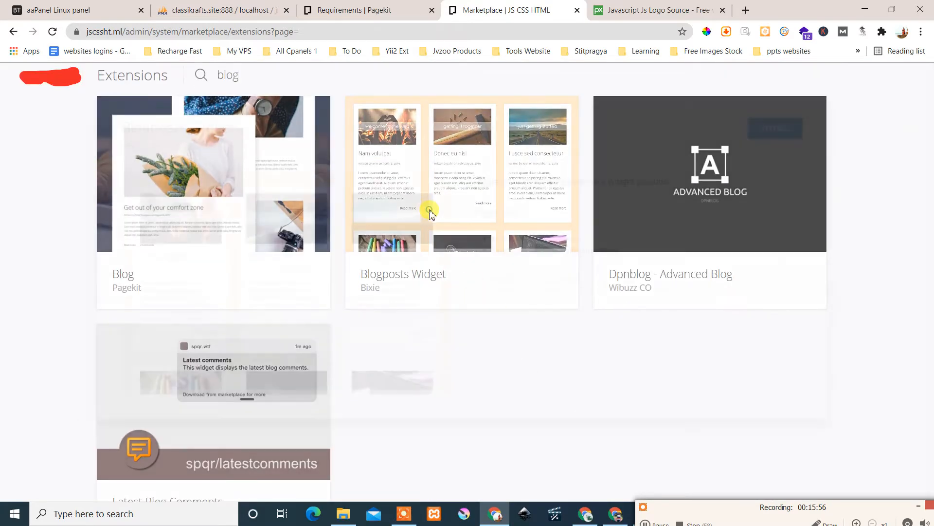
# Attempt to install Blogposts Widget 1.0.0 and select the warning line in its error log
pyautogui.click(428, 208)
pyautogui.click(774, 129)
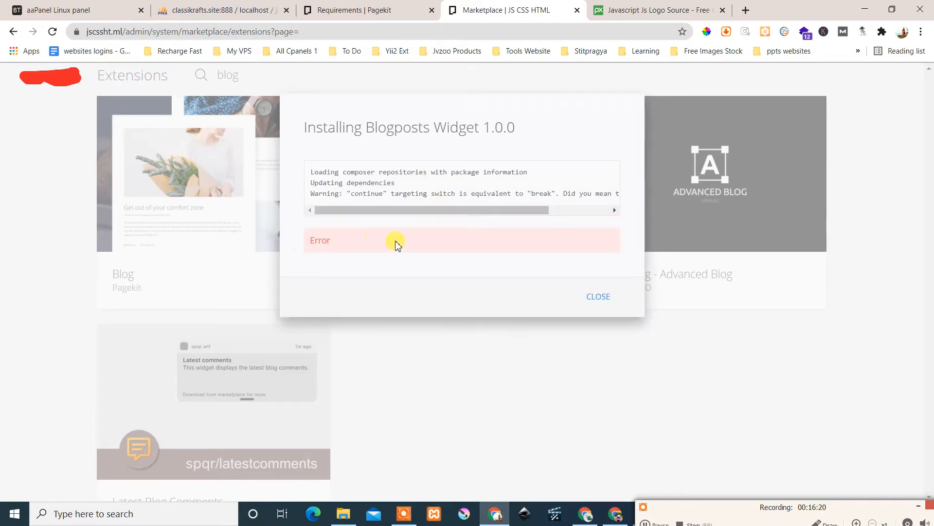
pyautogui.moveTo(438, 210); pyautogui.dragTo(389, 219)
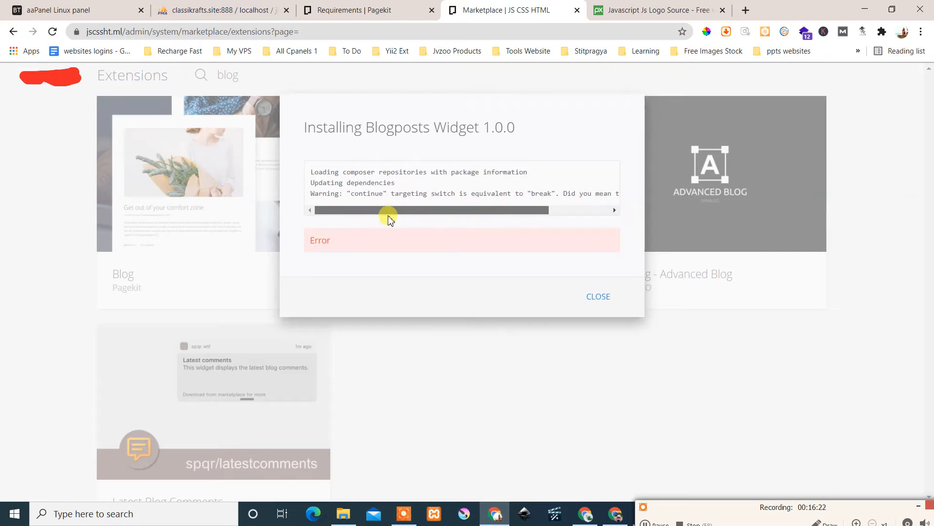
pyautogui.tripleClick(363, 194)
pyautogui.moveTo(486, 209); pyautogui.dragTo(551, 219)
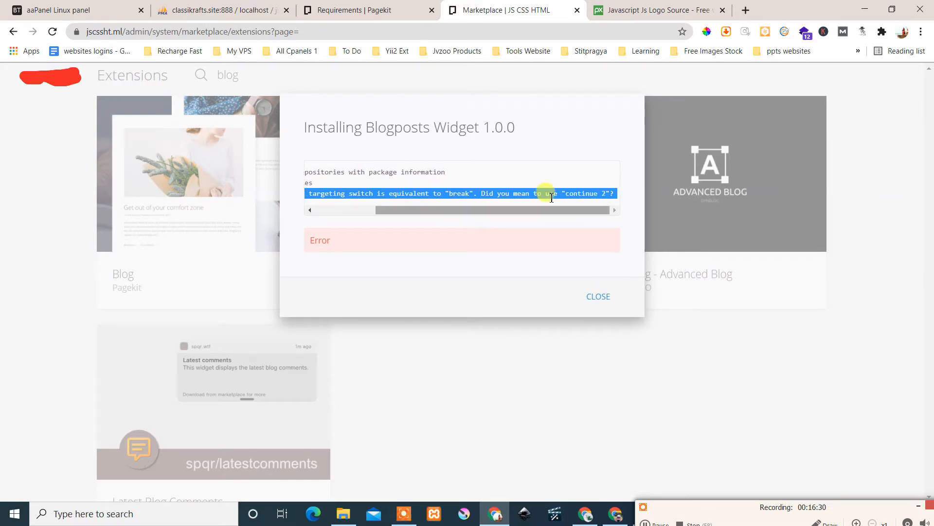
pyautogui.click(107, 15)
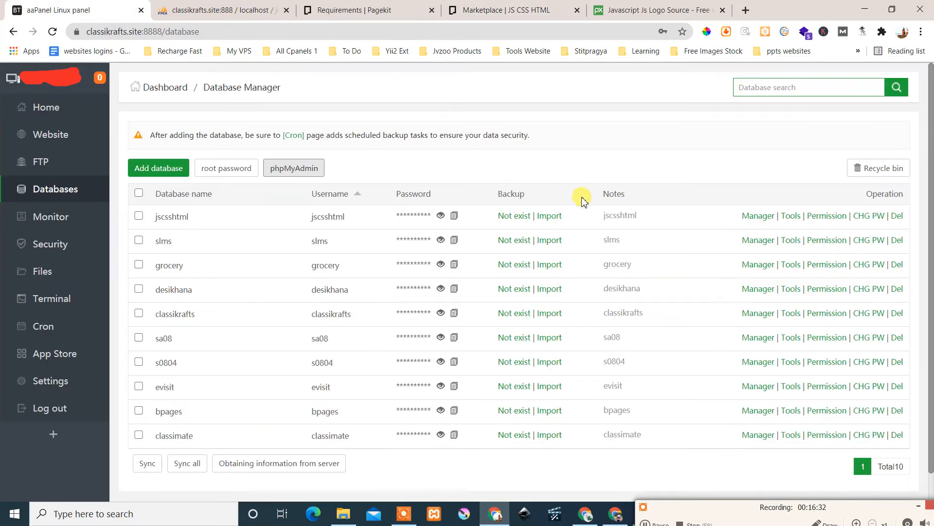
# Switch the jscssht.ml site from PHP 7.4 to PHP-72 in aaPanel's Website list
pyautogui.click(60, 144)
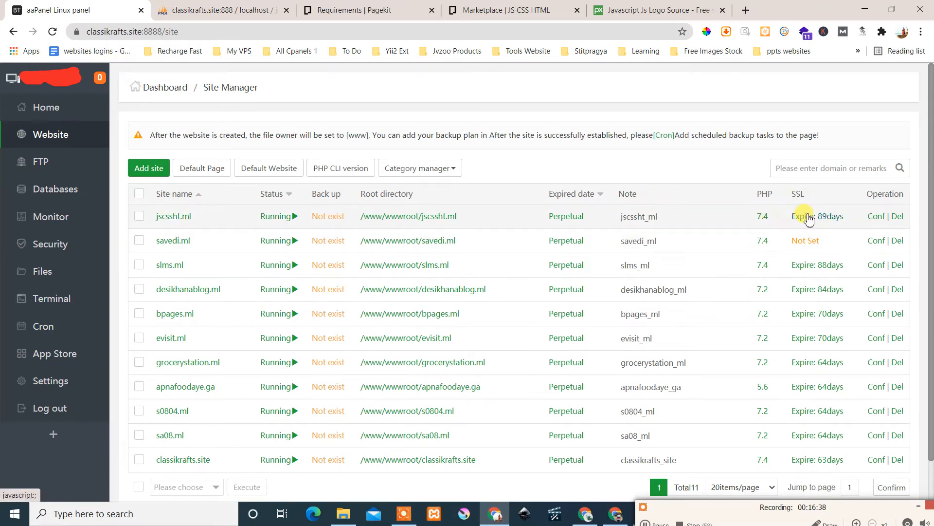
pyautogui.click(762, 217)
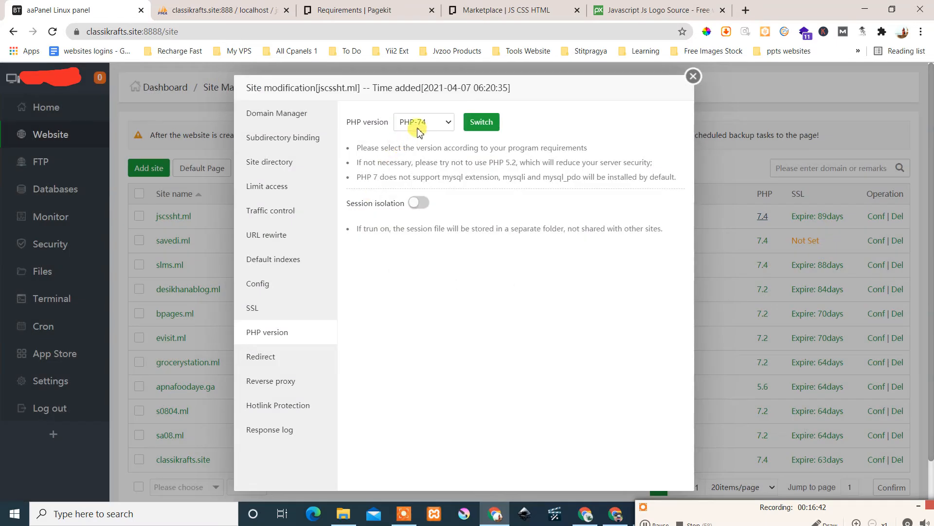
pyautogui.click(416, 122)
pyautogui.click(420, 146)
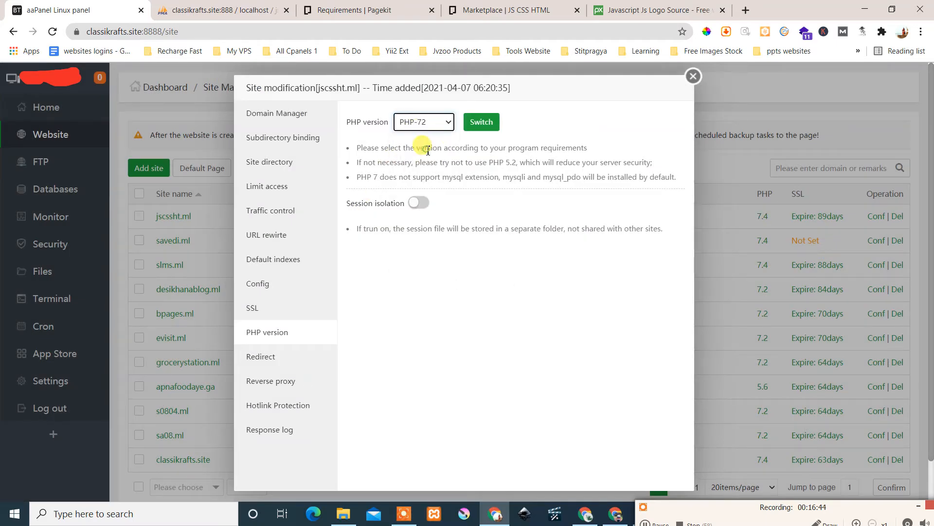
pyautogui.click(482, 122)
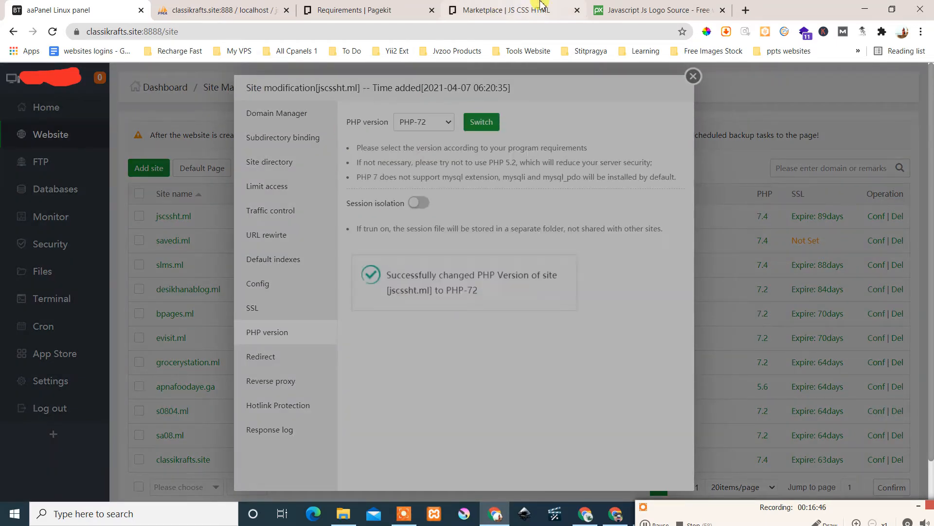
# Close the failed install dialog and reopen Blogposts Widget in the Pagekit Marketplace
pyautogui.click(506, 10)
pyautogui.click(593, 292)
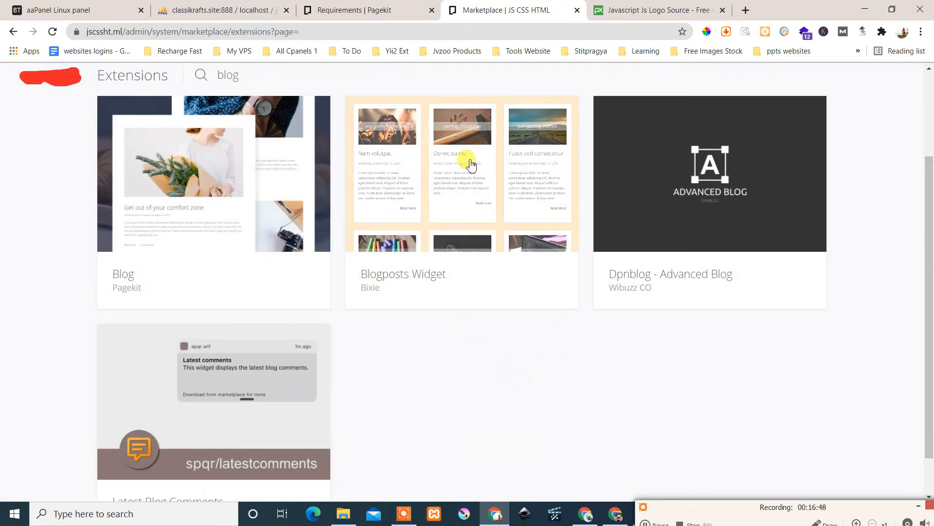
pyautogui.click(469, 161)
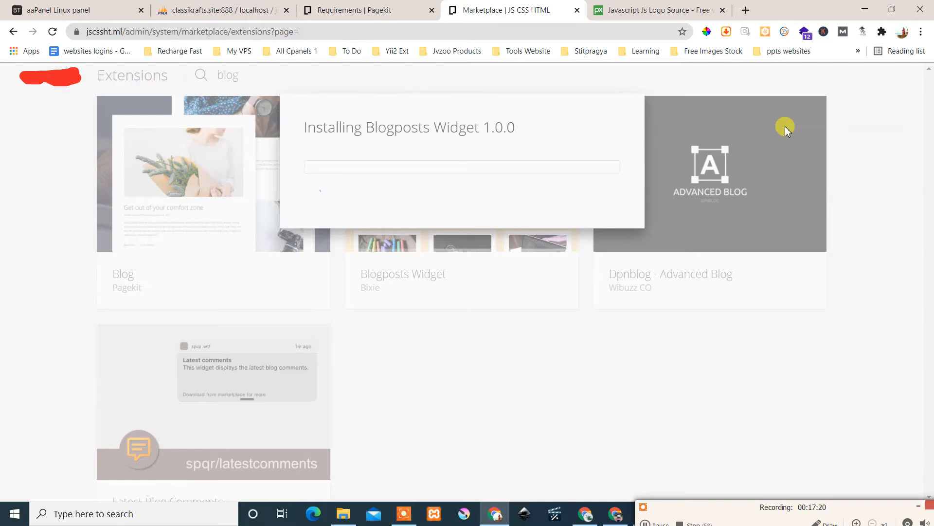
# Reload the Marketplace and start installing Blogposts Widget 1.0.0 from its details dialog
pyautogui.click(53, 33)
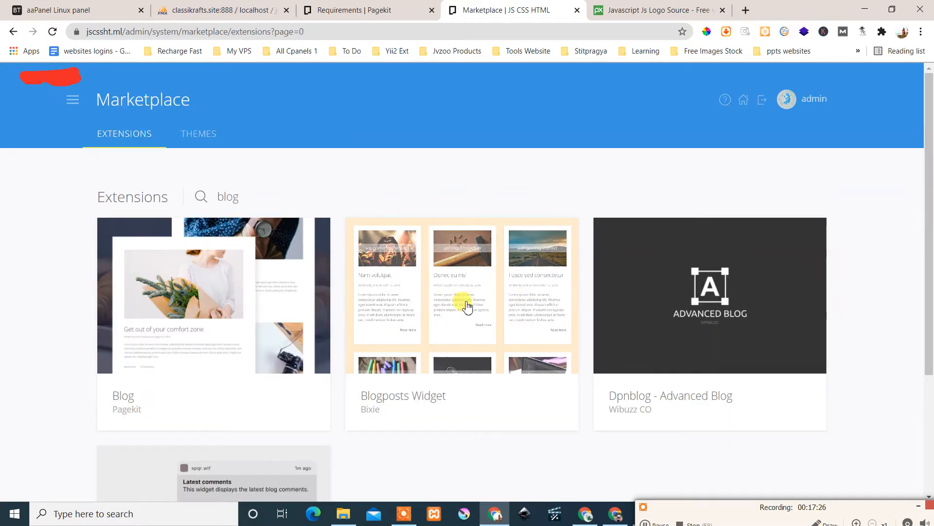
pyautogui.click(460, 301)
pyautogui.click(801, 130)
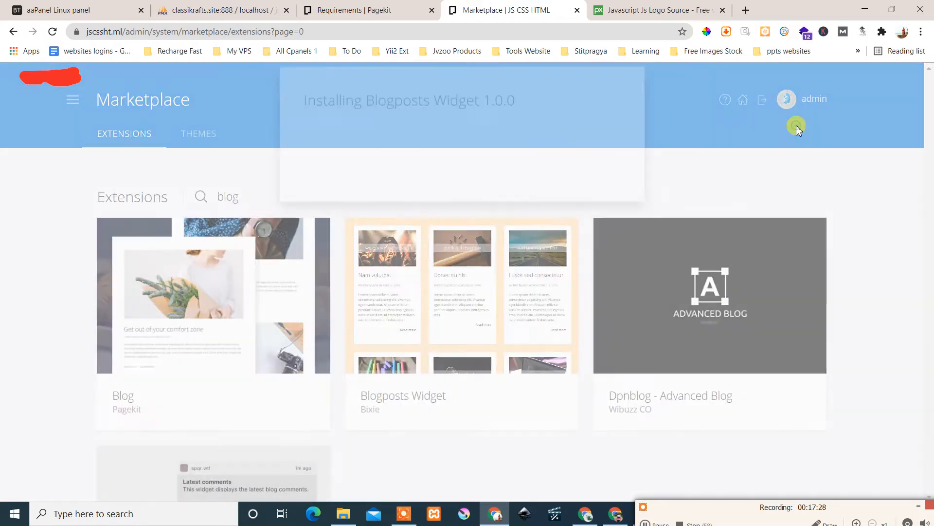
# Close aaPanel's jscssht.ml PHP settings, reload the site list, and return to Blogposts Widget's install progress
pyautogui.click(77, 6)
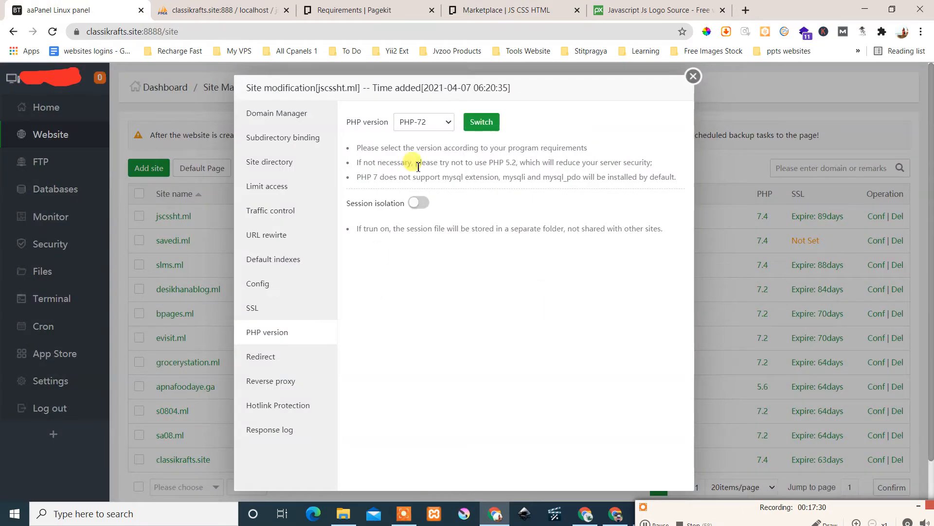
pyautogui.click(693, 77)
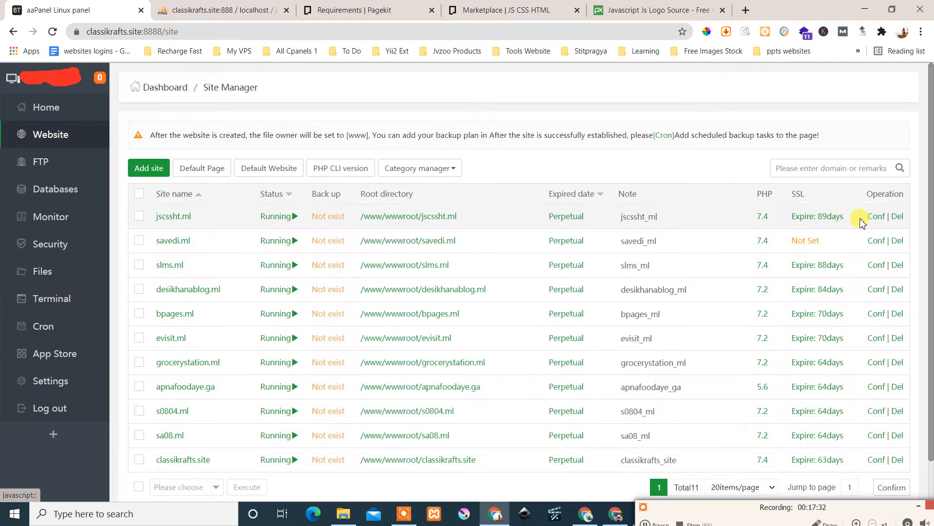
pyautogui.click(54, 32)
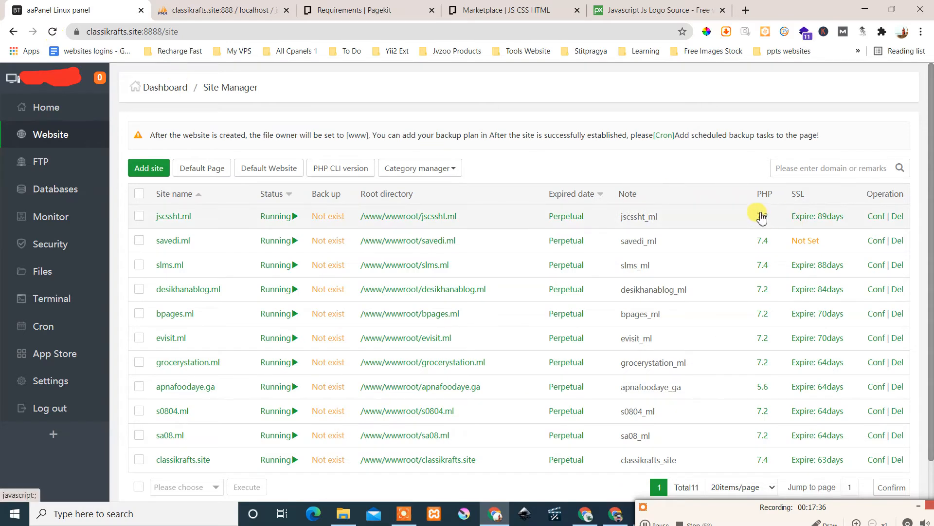
pyautogui.click(354, 11)
pyautogui.click(485, 12)
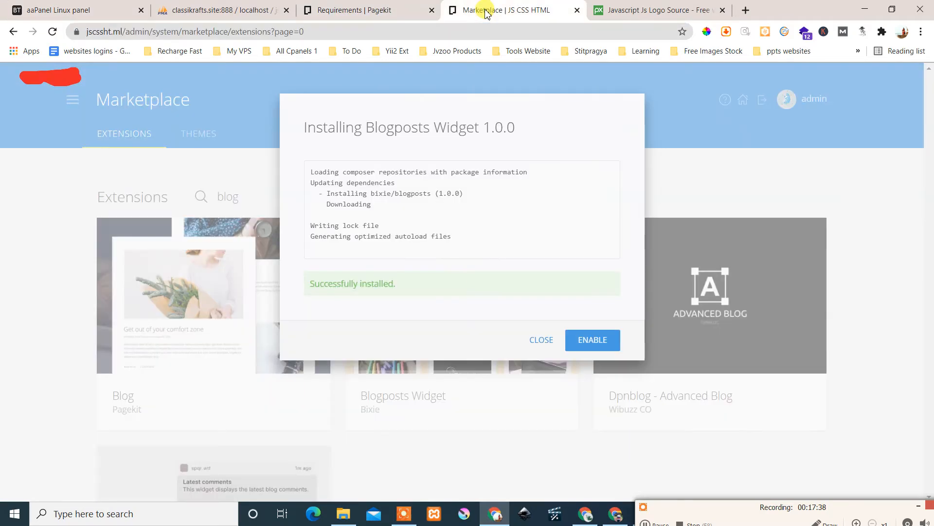
# Enable Blogposts Widget 1.0.0 and check it is listed as enabled under /bixie/blogposts
pyautogui.click(592, 340)
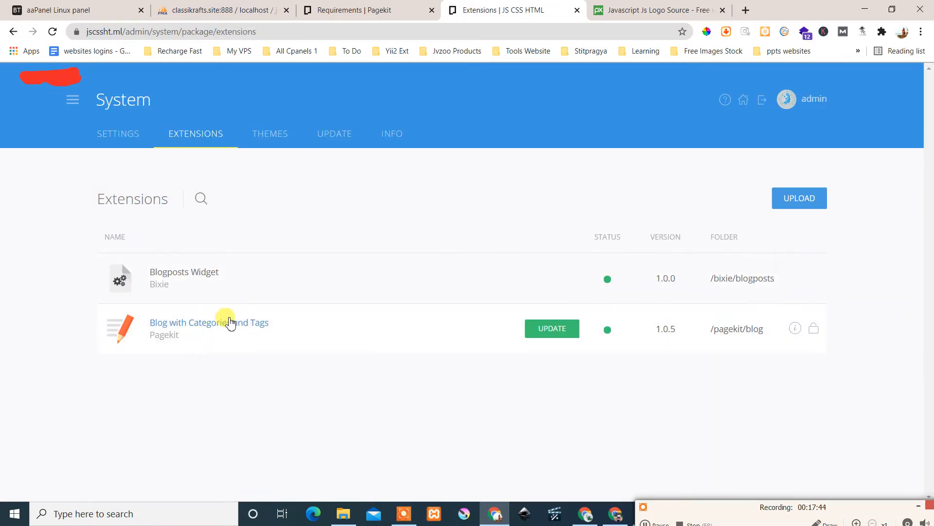
pyautogui.tripleClick(187, 274)
pyautogui.click(535, 406)
pyautogui.click(733, 411)
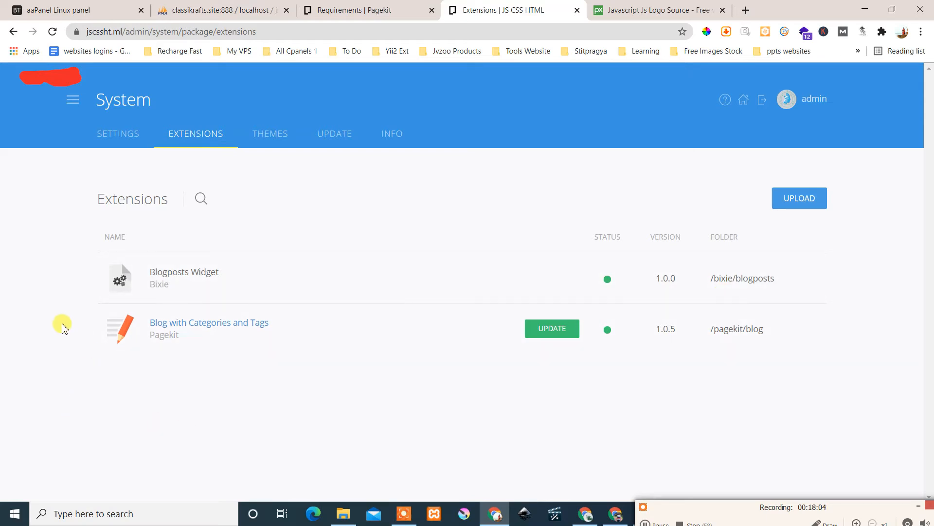
pyautogui.doubleClick(68, 295)
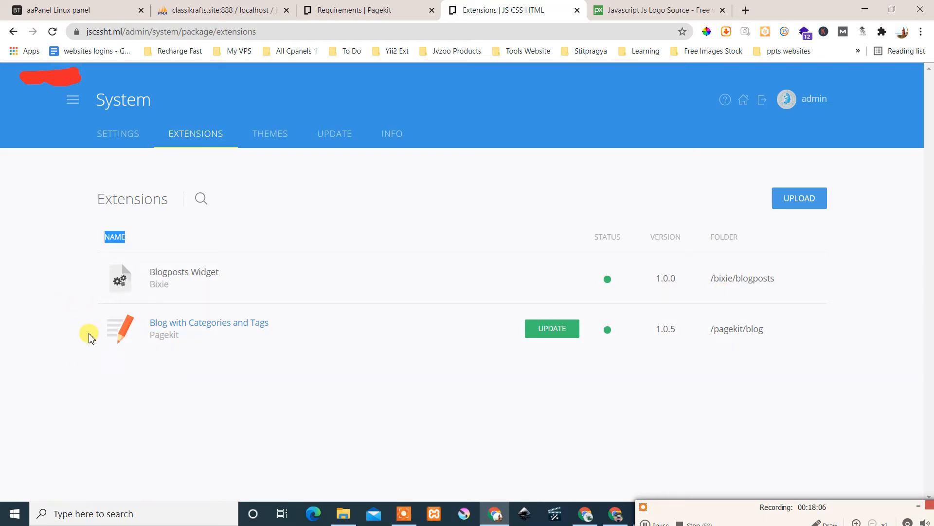
pyautogui.click(39, 373)
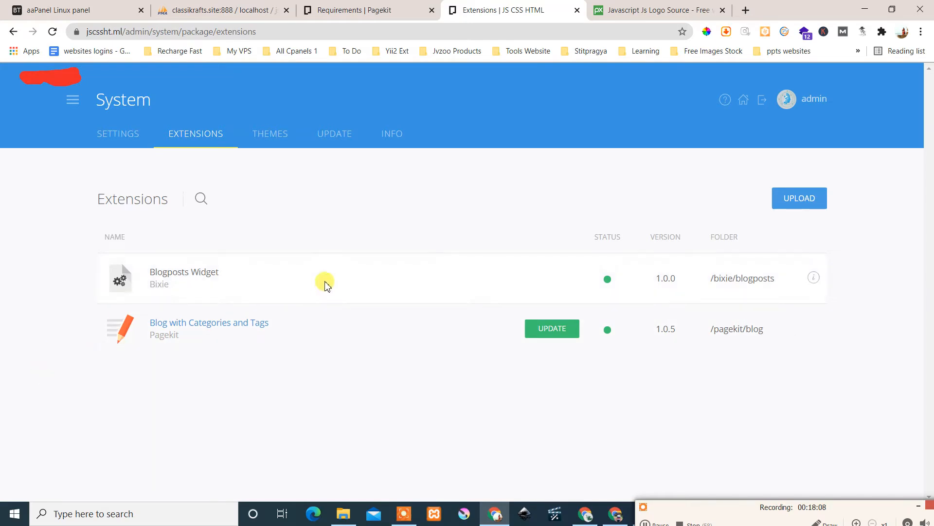
pyautogui.tripleClick(197, 272)
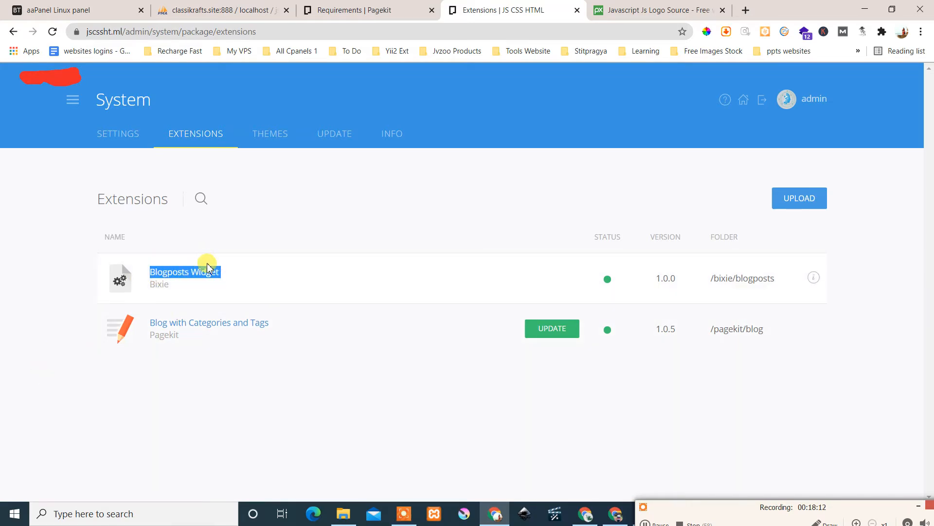
# Navigate the admin menu to Site > Widgets and add a new Blog Posts widget
pyautogui.click(73, 102)
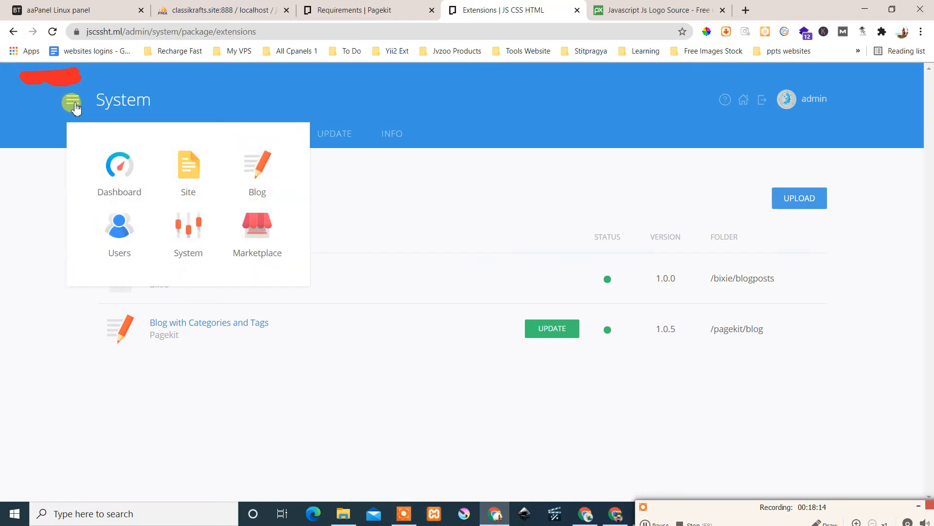
pyautogui.click(260, 178)
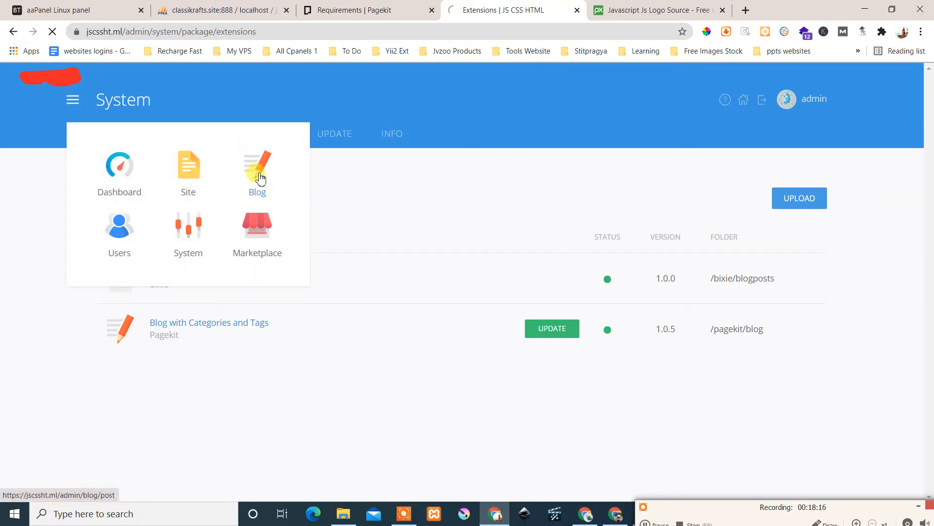
pyautogui.click(81, 106)
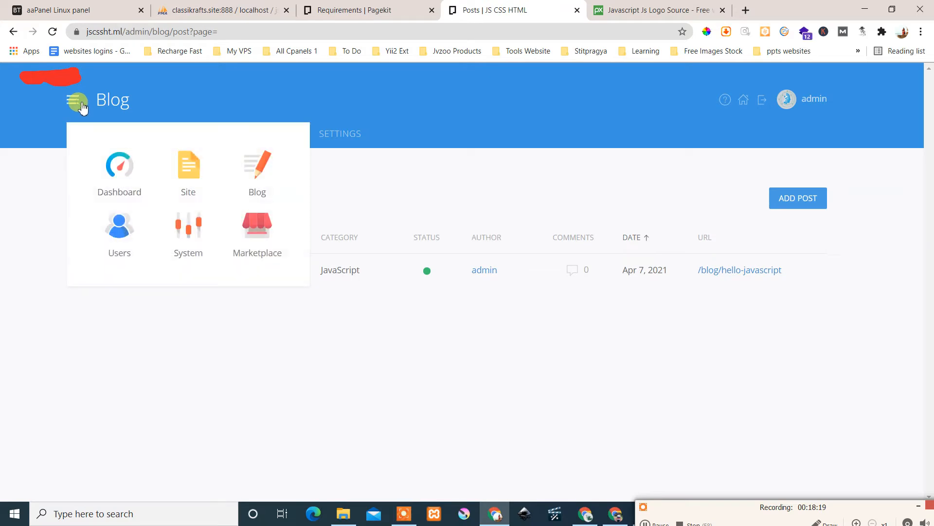
pyautogui.click(194, 171)
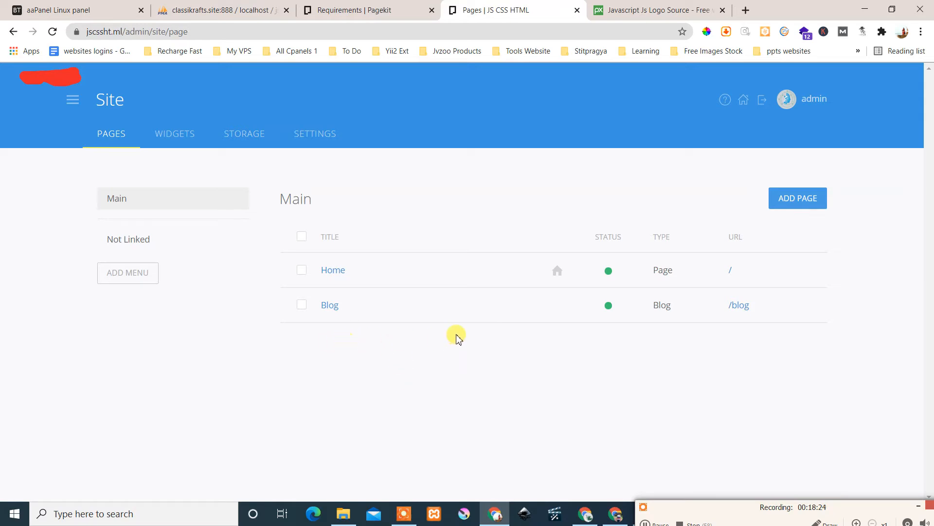
pyautogui.click(171, 136)
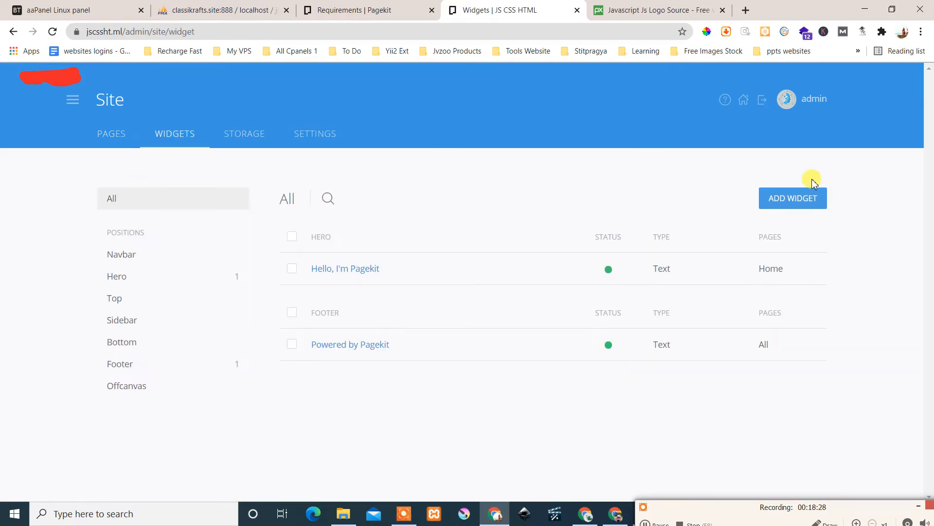
pyautogui.click(788, 204)
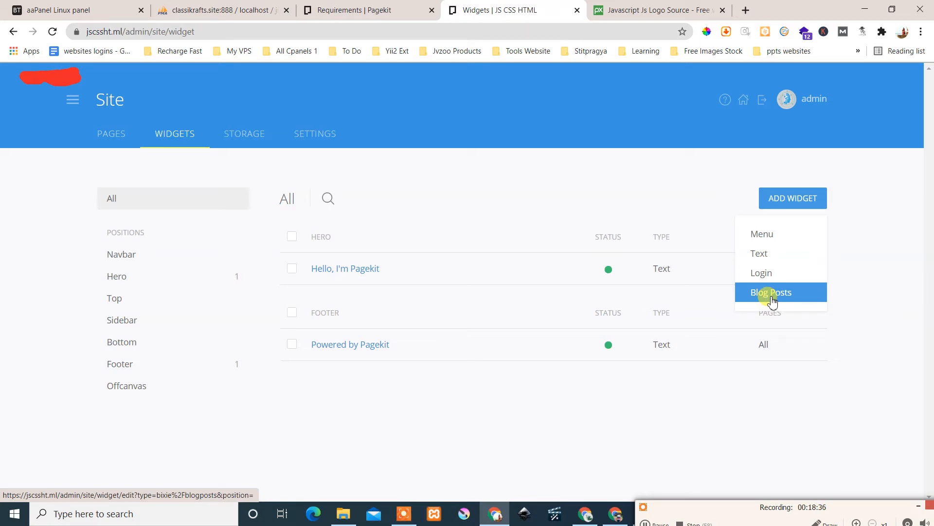
pyautogui.click(372, 10)
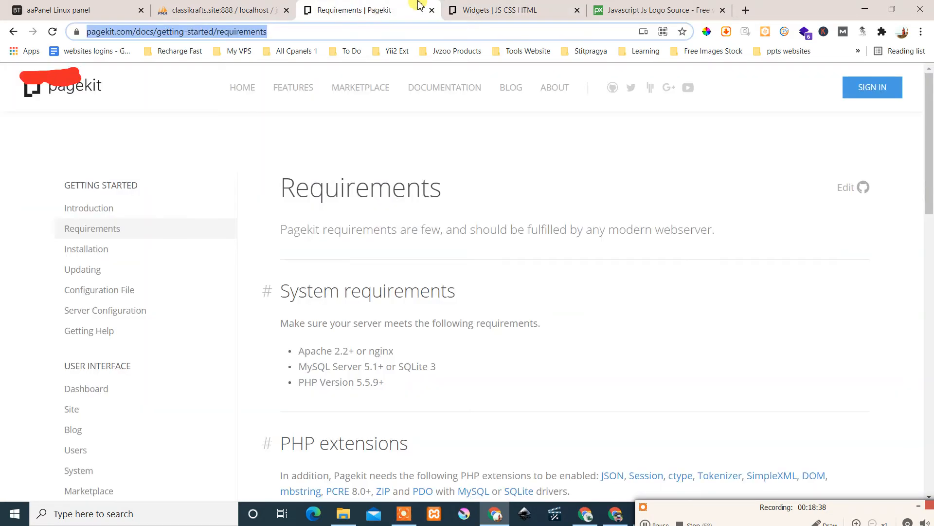
pyautogui.click(482, 7)
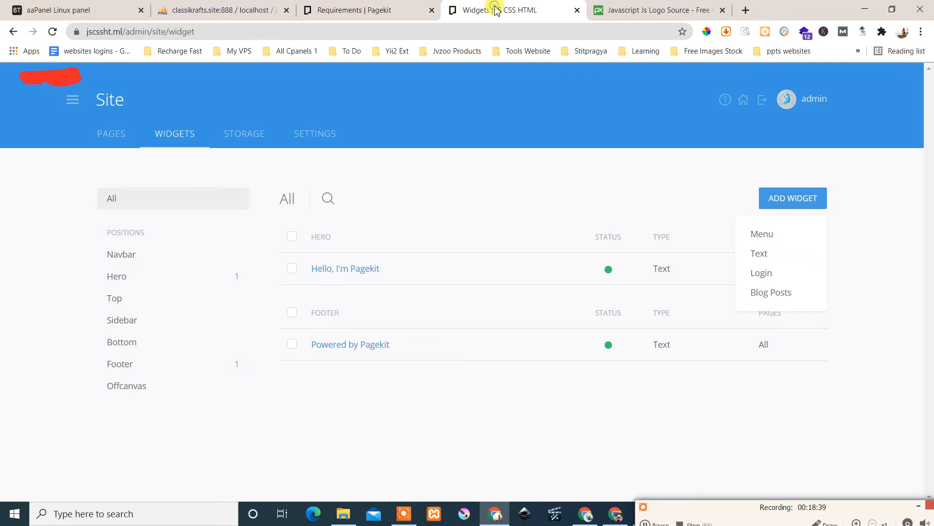
pyautogui.click(782, 301)
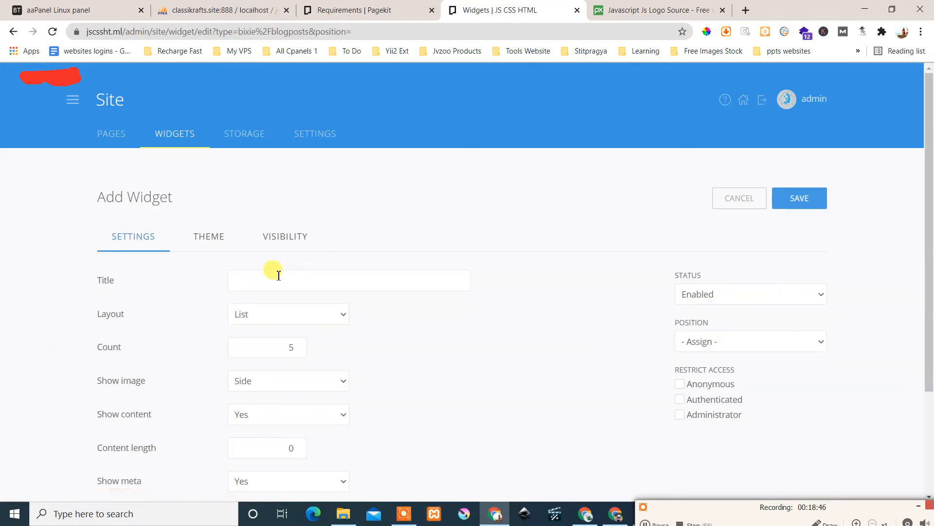
# Title the widget 'Our Blog Posts' with Grid layout, images on Top and 2 columns
pyautogui.click(285, 281)
pyautogui.click(278, 305)
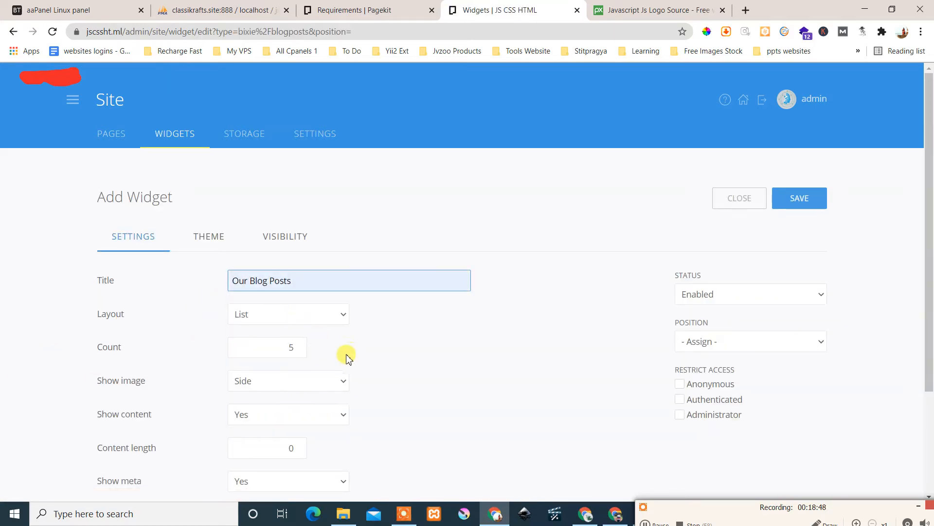
pyautogui.scroll(-3, 347, 290)
pyautogui.click(303, 180)
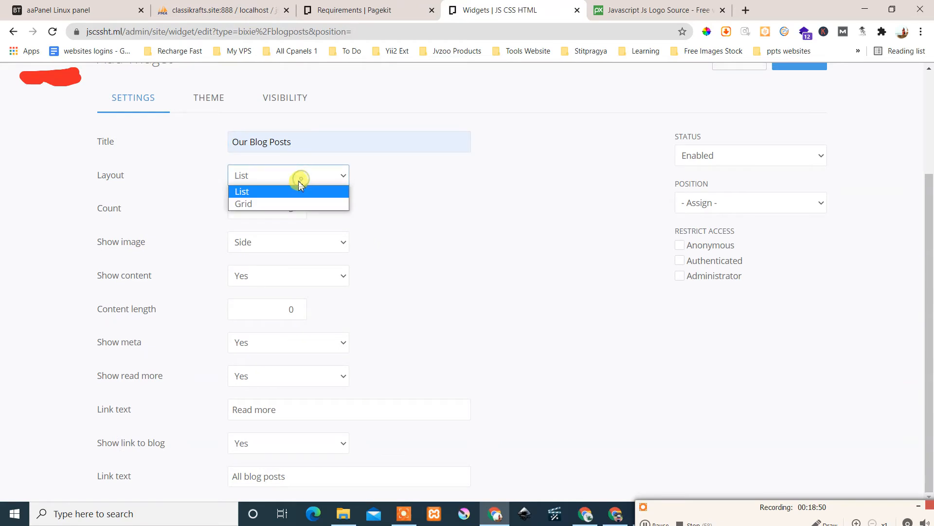
pyautogui.click(271, 205)
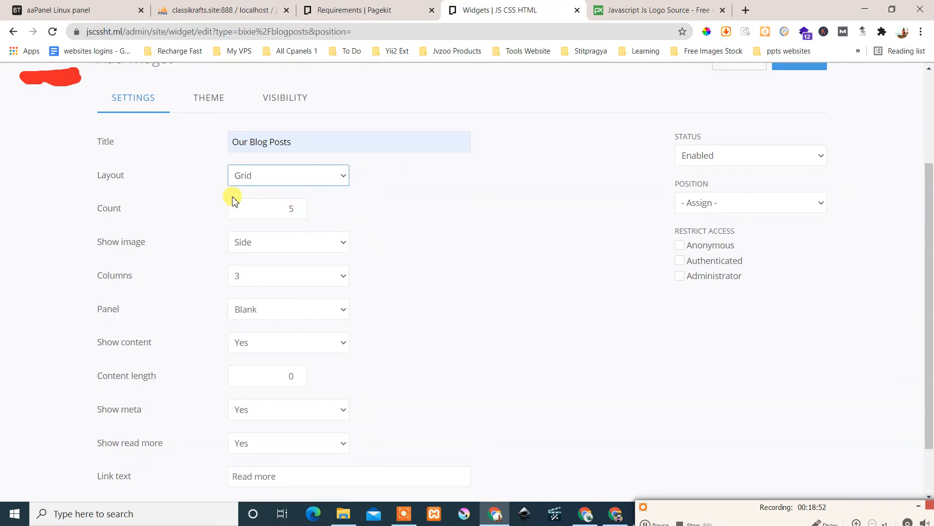
pyautogui.click(266, 242)
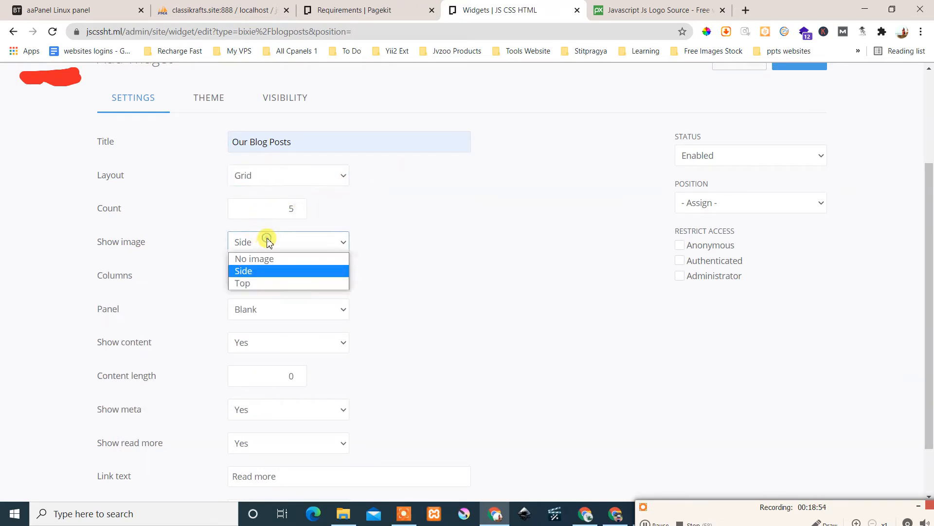
pyautogui.click(250, 283)
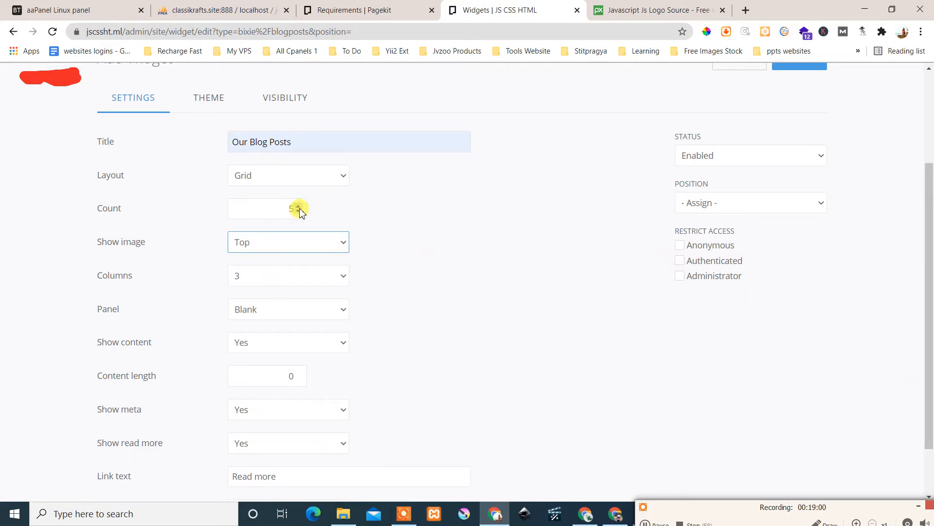
pyautogui.click(302, 274)
pyautogui.click(278, 303)
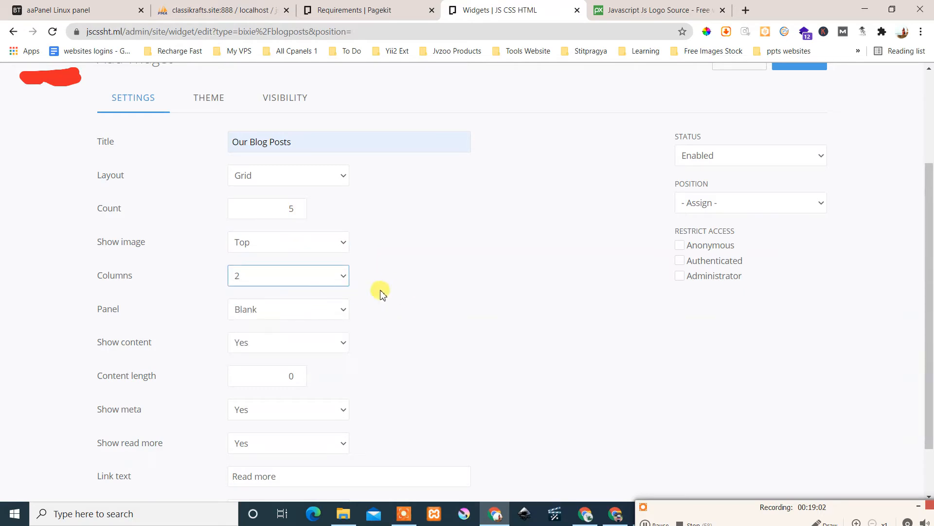
pyautogui.click(292, 274)
pyautogui.click(294, 277)
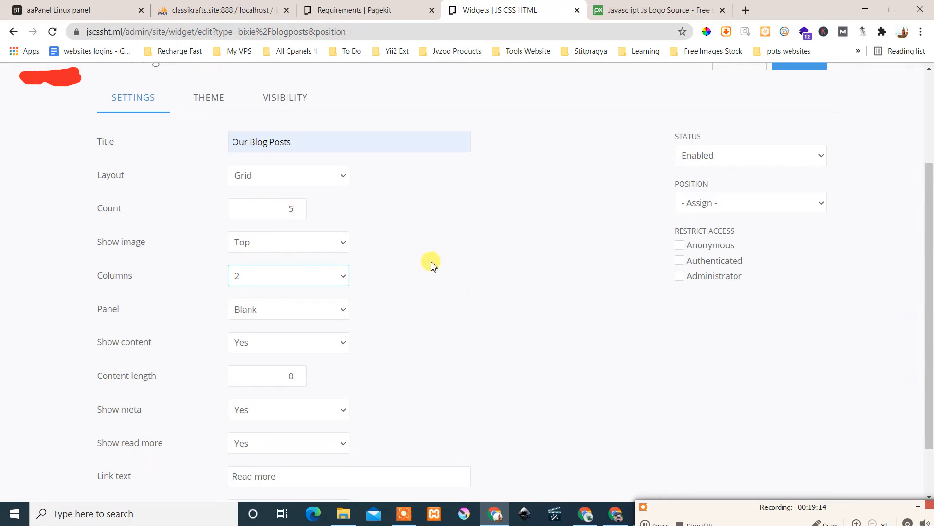
# Set the content length to 20, place the widget in the Top position, and save
pyautogui.scroll(-1, 504, 302)
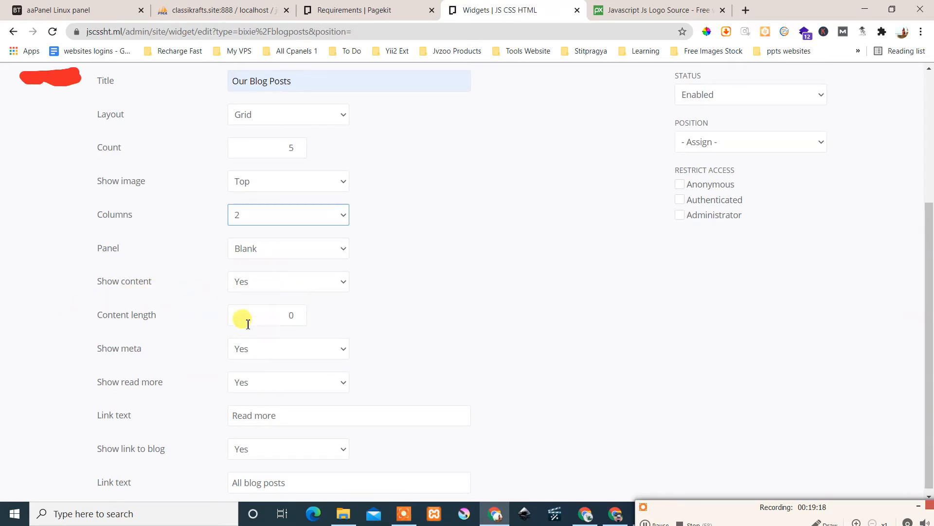
pyautogui.click(284, 312)
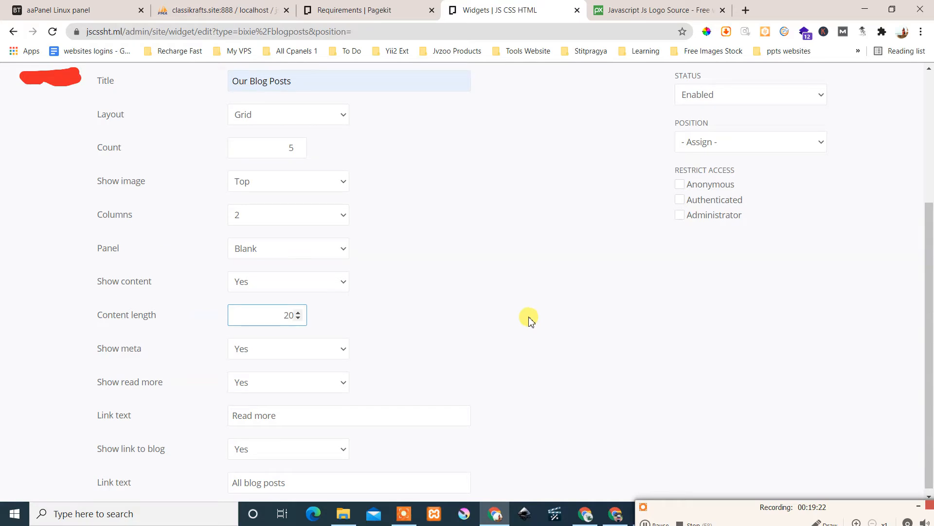
pyautogui.click(621, 250)
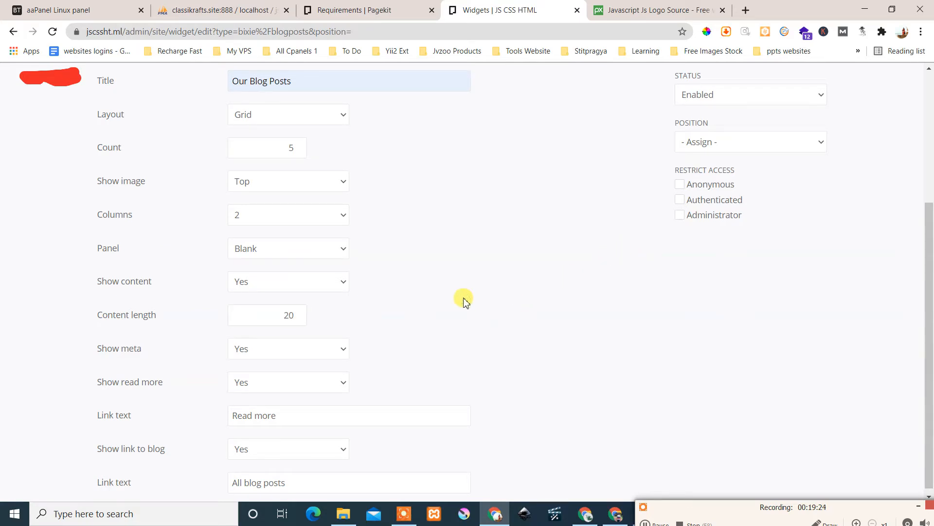
pyautogui.scroll(-1, 427, 327)
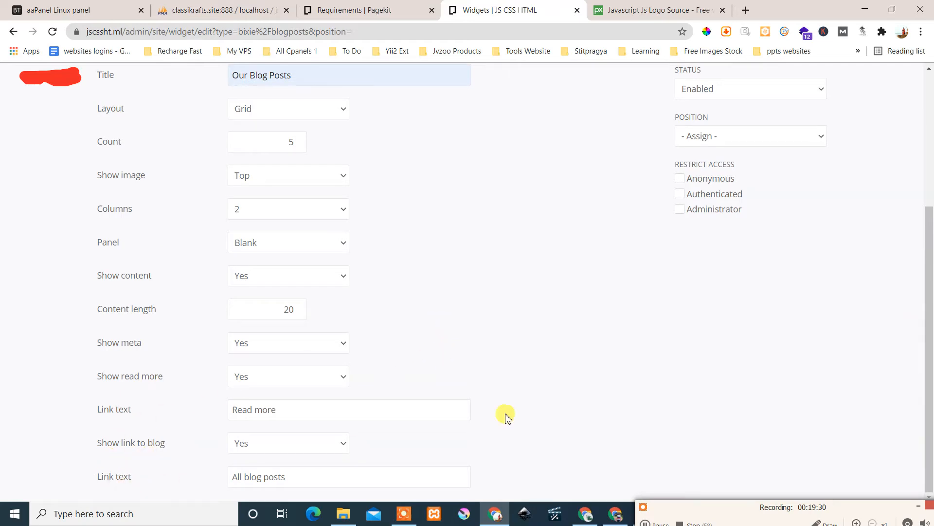
pyautogui.scroll(4, 699, 309)
pyautogui.scroll(-3, 890, 337)
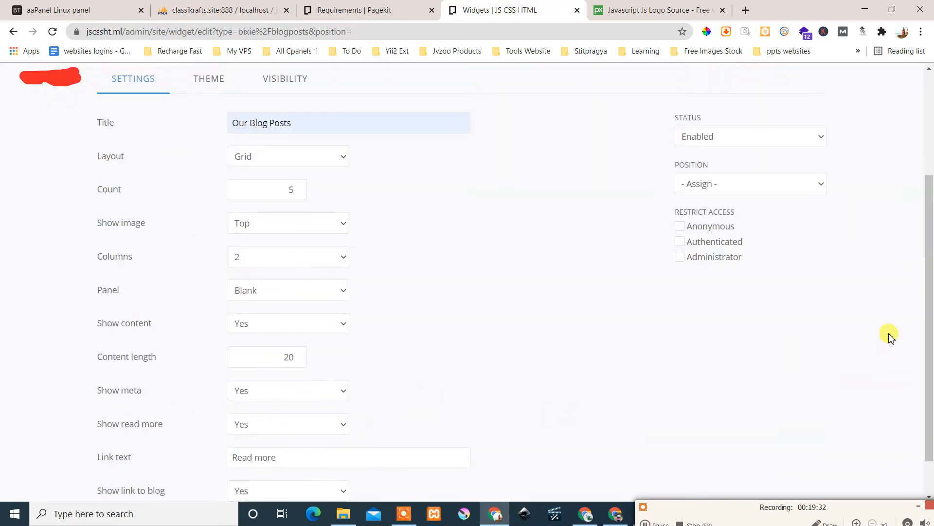
pyautogui.scroll(-1, 891, 337)
pyautogui.click(740, 161)
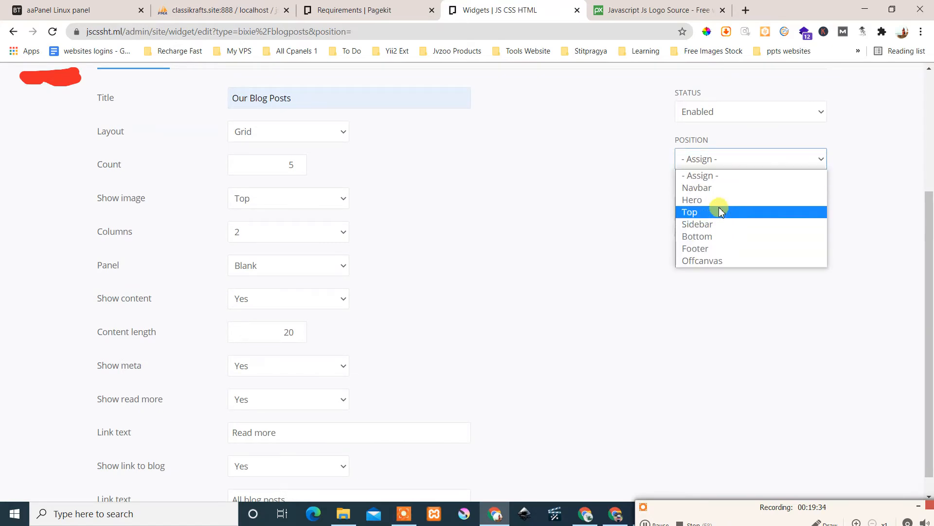
pyautogui.click(689, 214)
pyautogui.scroll(4, 898, 306)
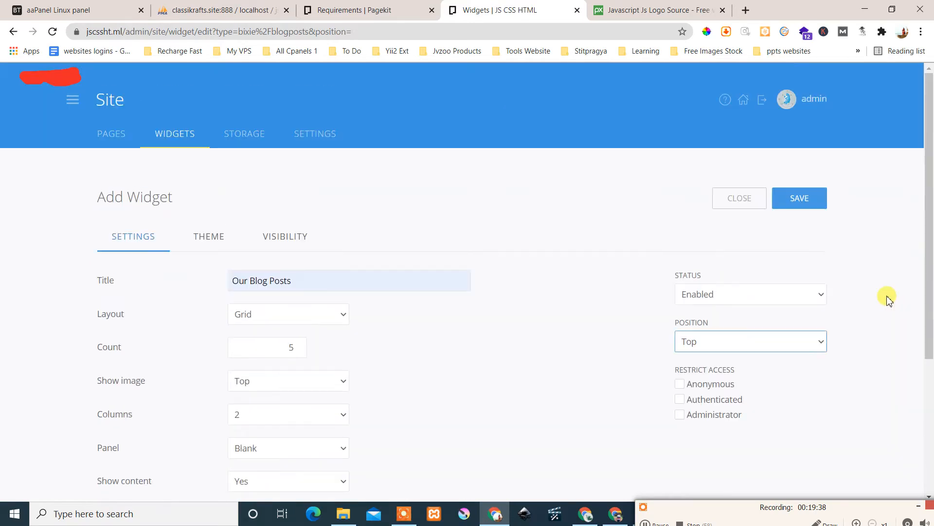
pyautogui.click(800, 199)
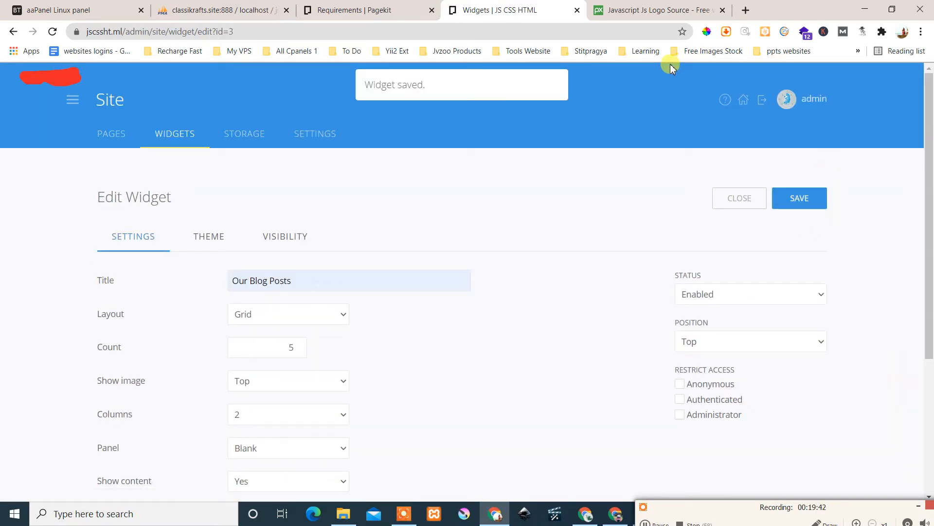
# Open the live homepage in a new tab and review the Hello Pagekit post under Our Blog Posts
pyautogui.click(743, 100)
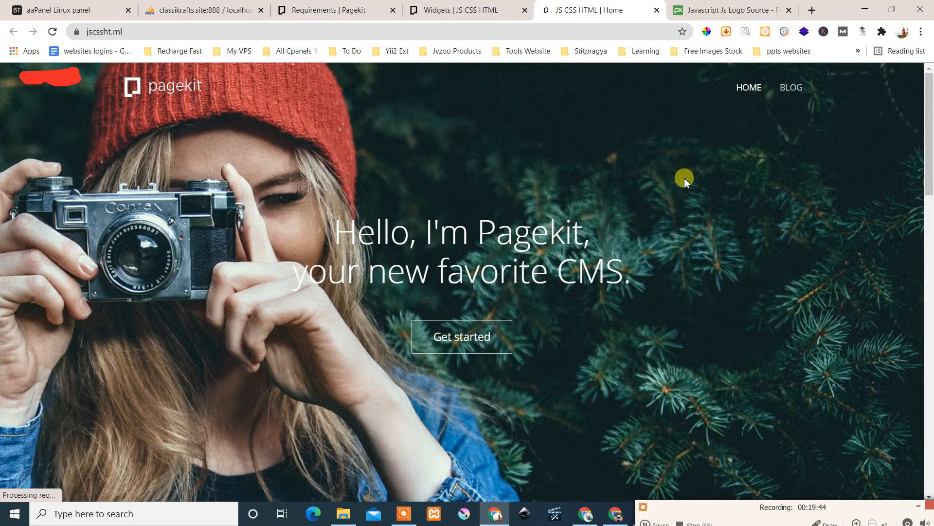
pyautogui.scroll(-5, 569, 289)
pyautogui.scroll(-7, 567, 288)
pyautogui.scroll(9, 565, 290)
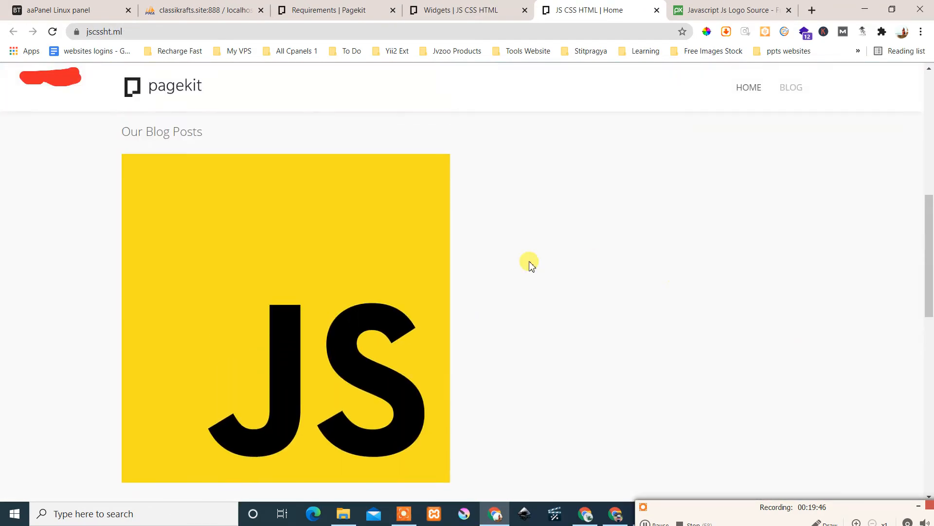
pyautogui.scroll(-5, 779, 287)
pyautogui.scroll(5, 855, 261)
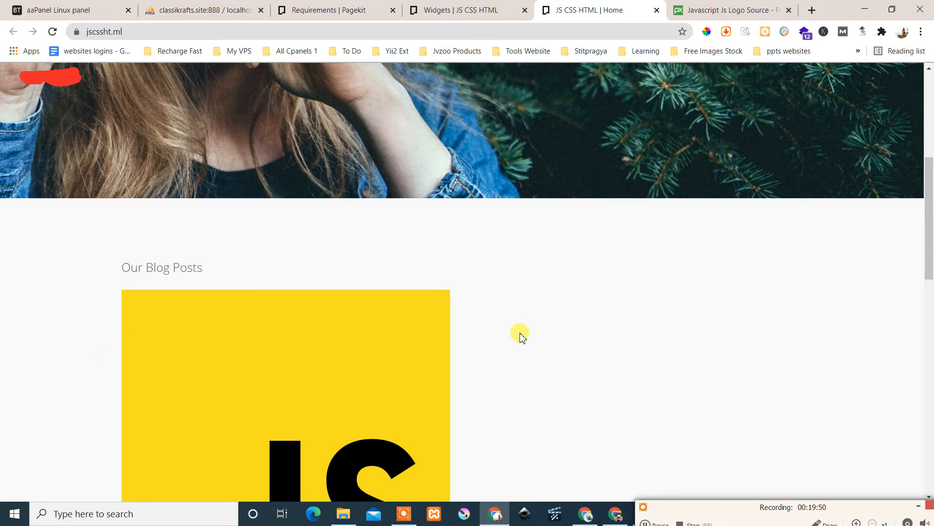
pyautogui.scroll(-2, 522, 335)
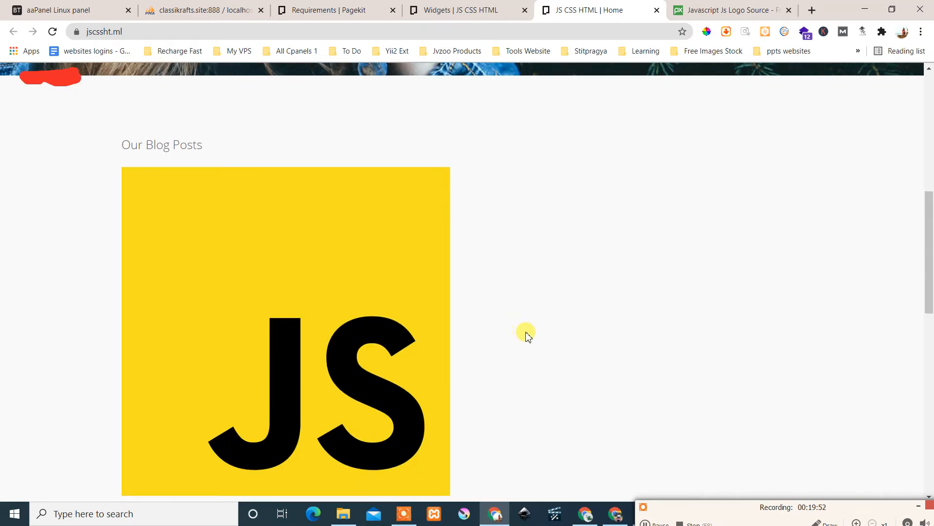
pyautogui.scroll(-5, 535, 328)
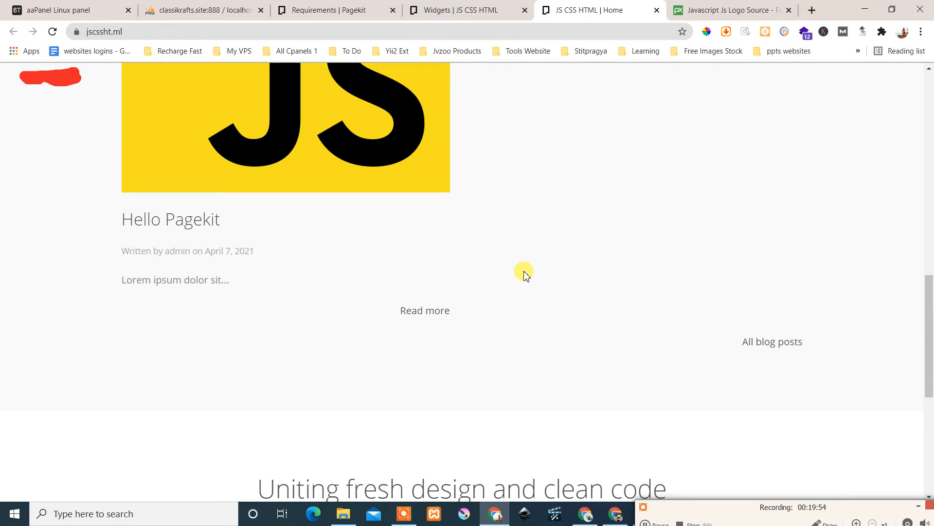
pyautogui.scroll(3, 523, 271)
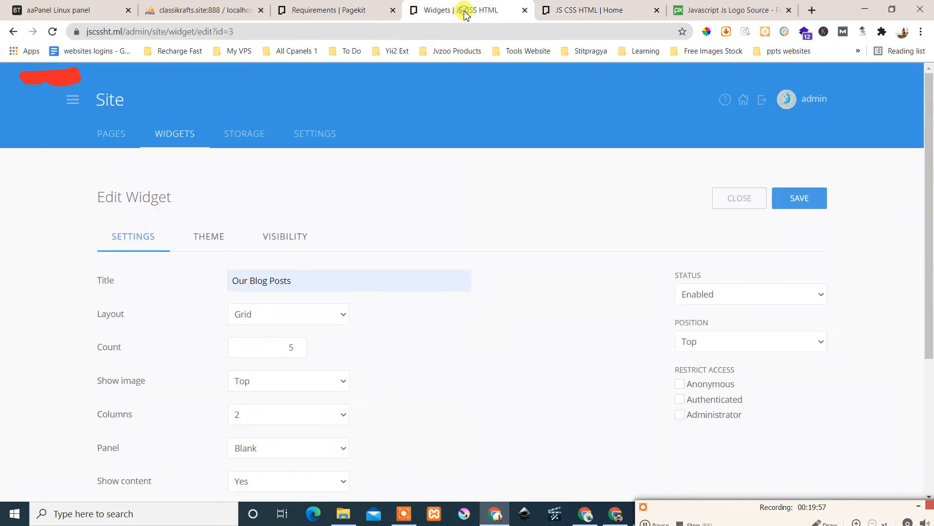
pyautogui.click(463, 11)
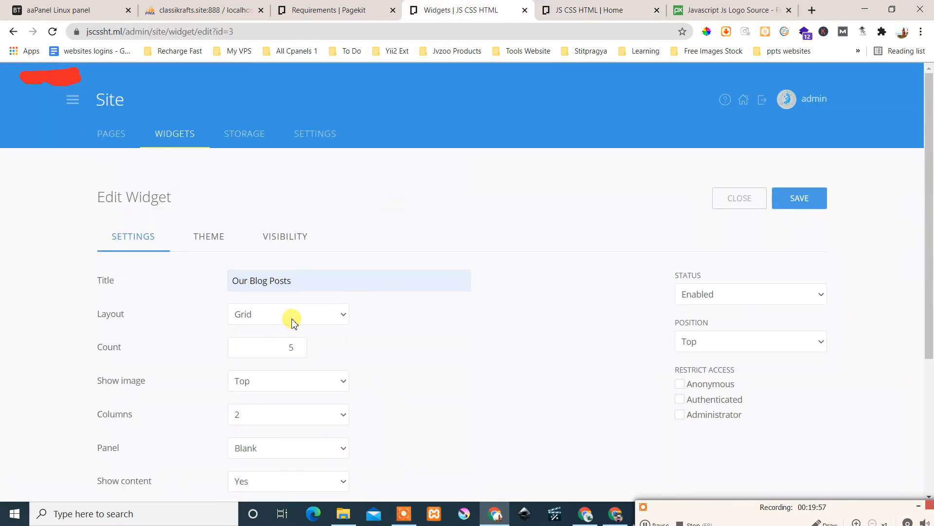
# Change the Blog Posts widget to 3 columns and save it
pyautogui.click(323, 414)
pyautogui.click(287, 456)
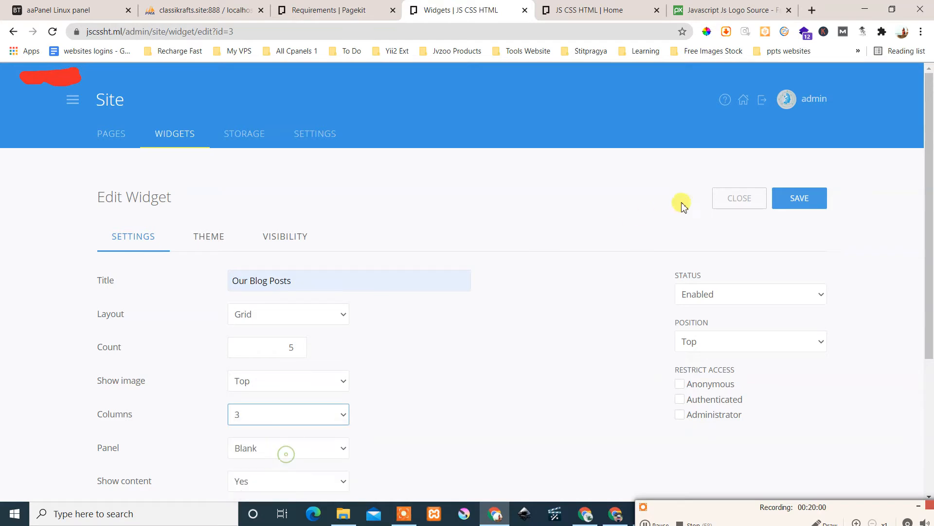
pyautogui.click(799, 198)
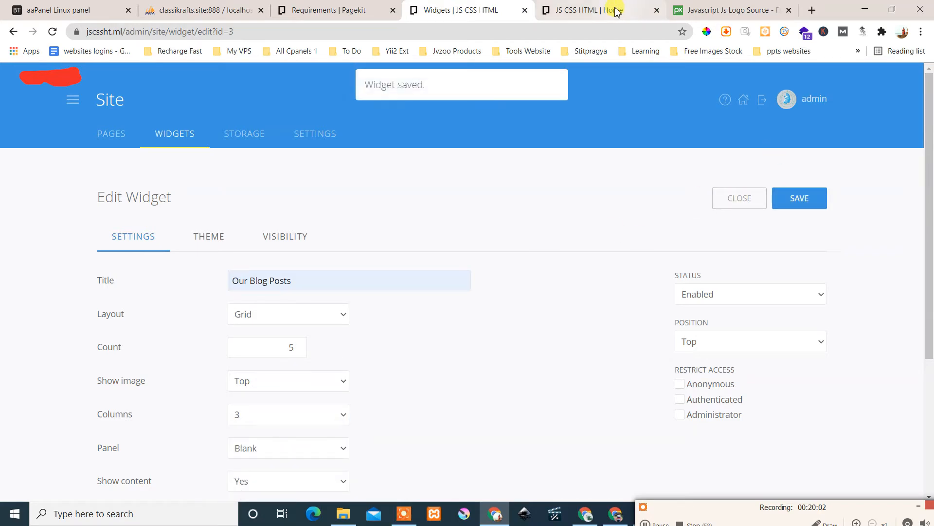
# Reload the live homepage and scroll through Our Blog Posts down to the footer
pyautogui.click(611, 10)
pyautogui.click(47, 32)
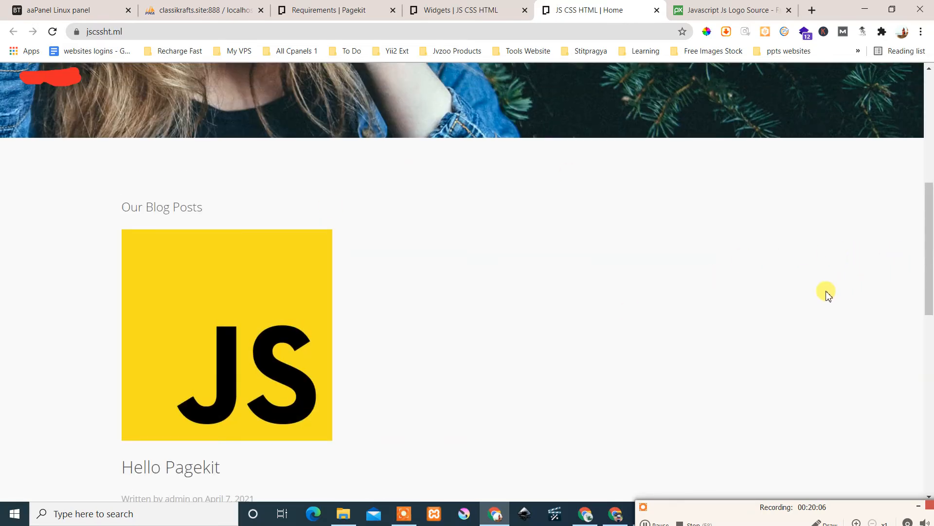
pyautogui.scroll(-12, 826, 291)
pyautogui.scroll(15, 814, 317)
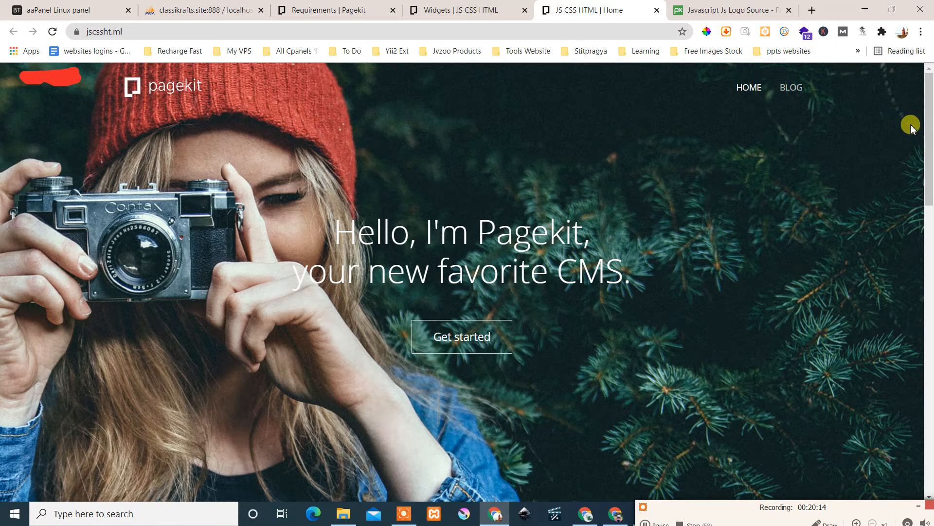
pyautogui.scroll(-14, 830, 219)
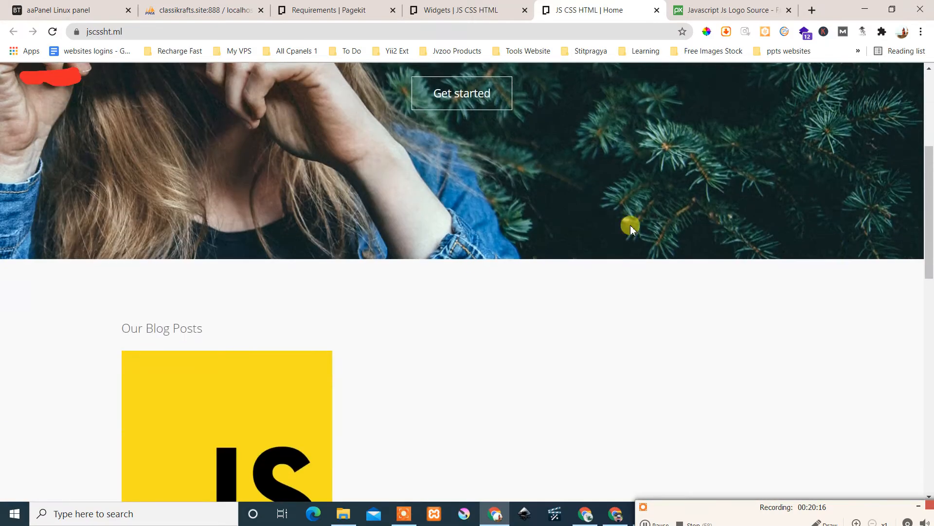
pyautogui.scroll(-5, 615, 239)
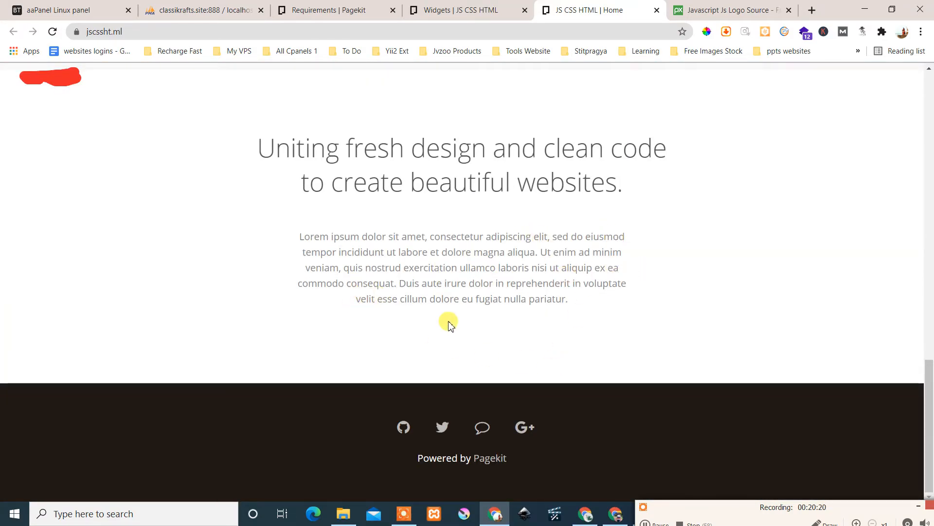
pyautogui.scroll(3, 515, 204)
pyautogui.scroll(-3, 515, 200)
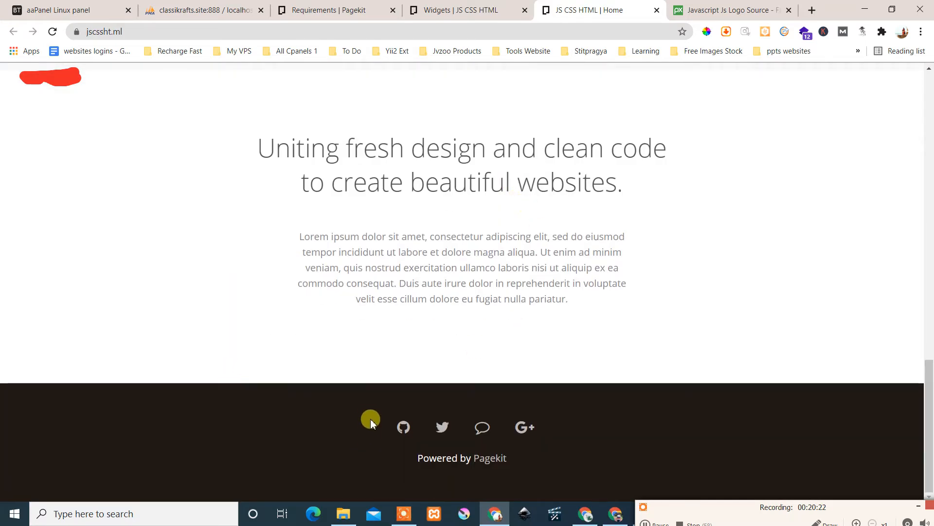
pyautogui.moveTo(366, 414); pyautogui.dragTo(394, 482)
pyautogui.click(629, 442)
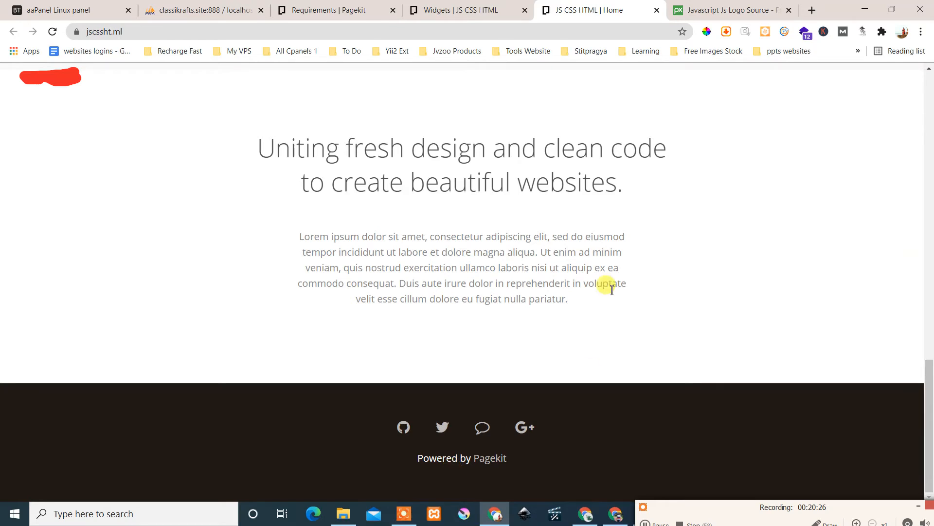
pyautogui.scroll(10, 605, 288)
pyautogui.click(477, 9)
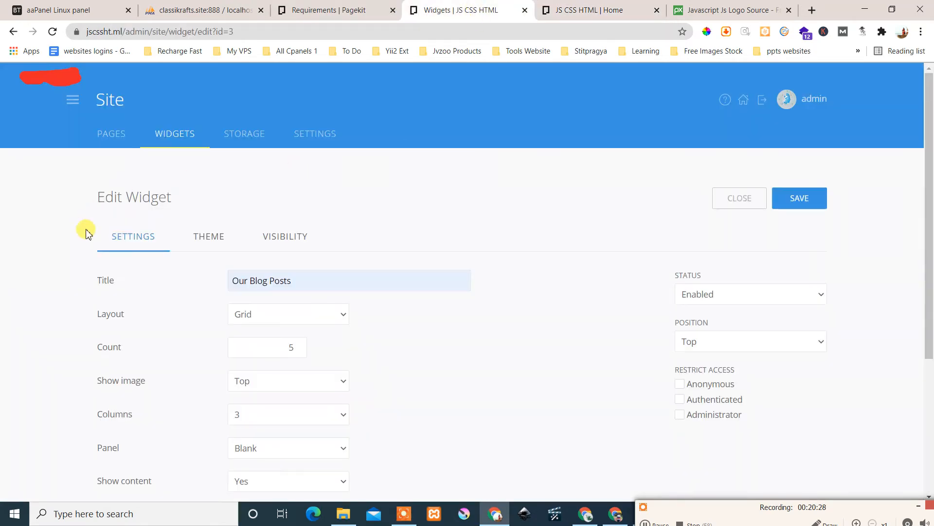
# Open the Powered by Pagekit footer widget and inspect the uk-icon-hover class on its github link
pyautogui.click(172, 134)
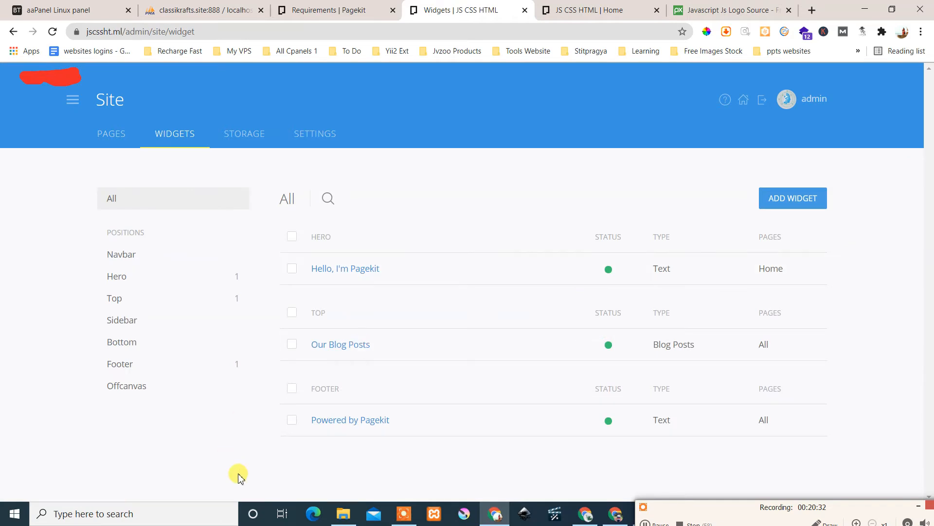
pyautogui.click(367, 422)
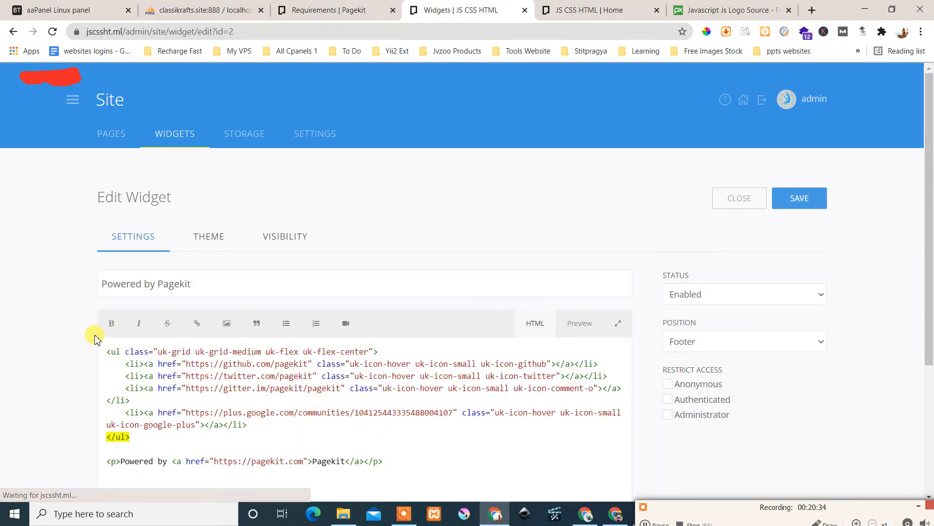
pyautogui.scroll(-4, 428, 371)
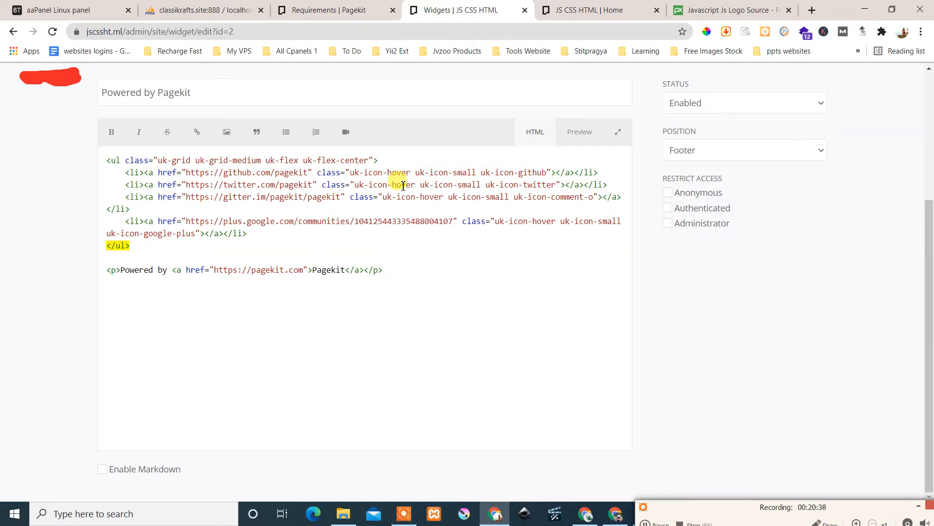
pyautogui.click(395, 171)
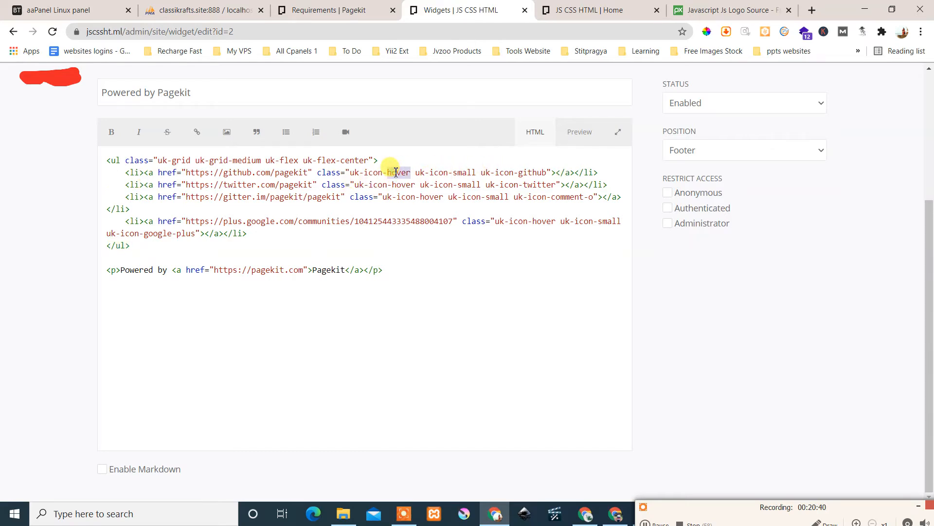
pyautogui.click(351, 174)
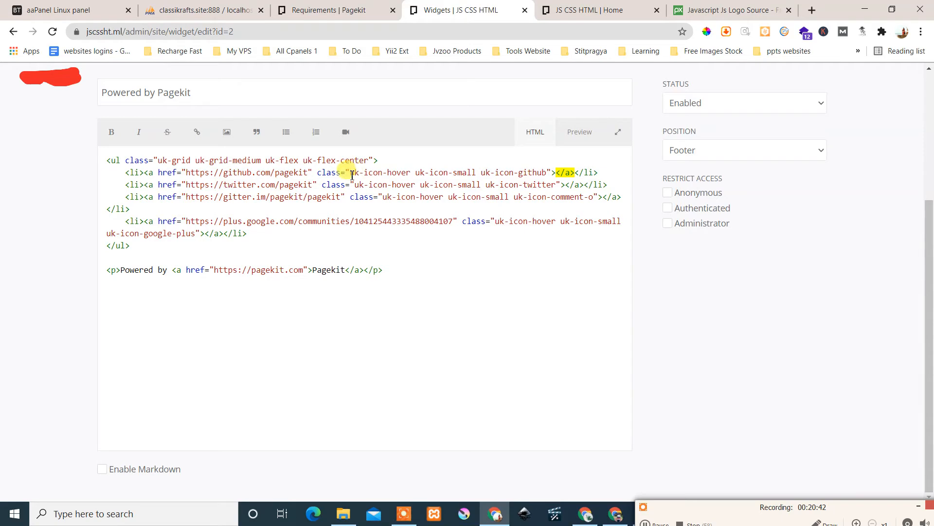
pyautogui.moveTo(351, 173); pyautogui.dragTo(413, 172)
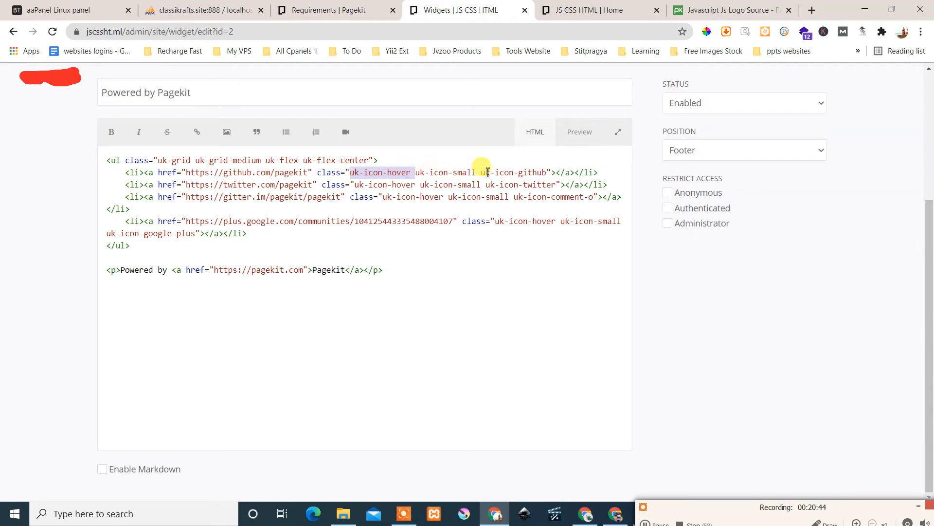
pyautogui.click(455, 354)
pyautogui.scroll(4, 833, 354)
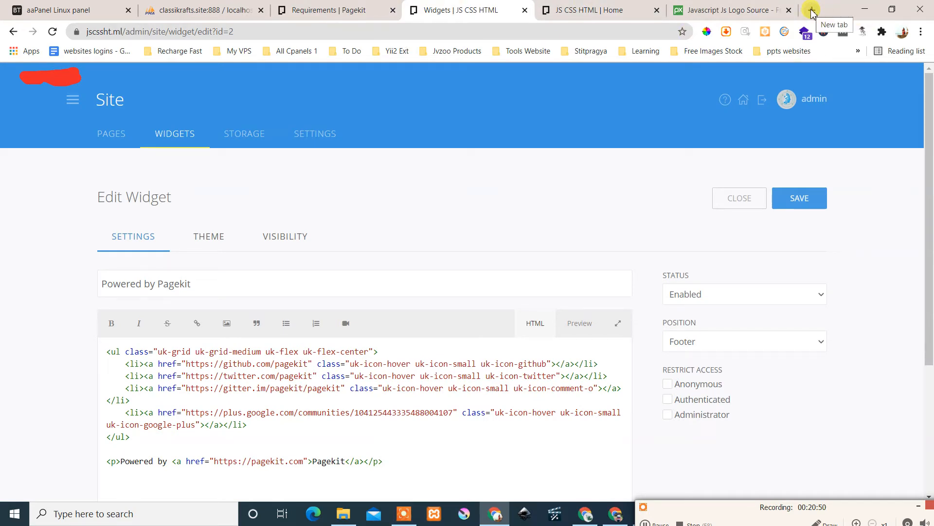
# Search the web for 'getuikit' in a new tab and open the official UIkit site
pyautogui.click(811, 11)
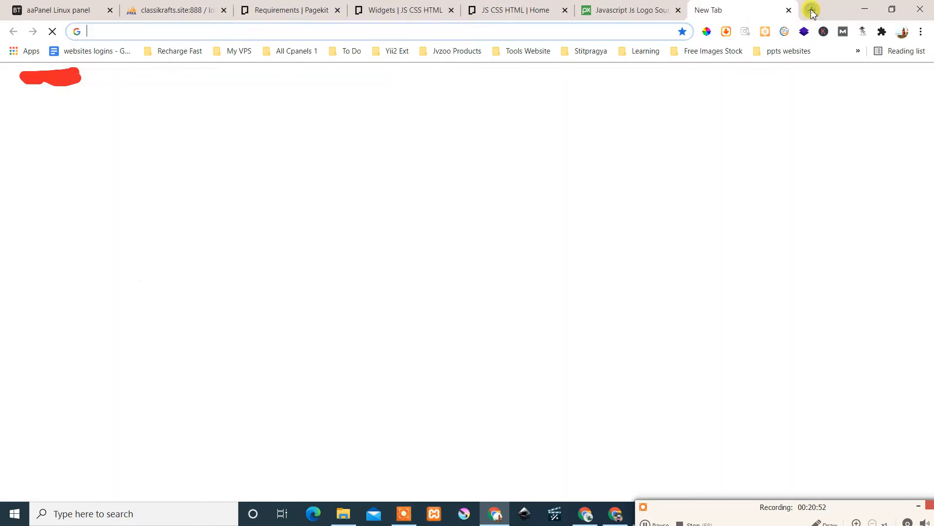
pyautogui.write('getuikit')
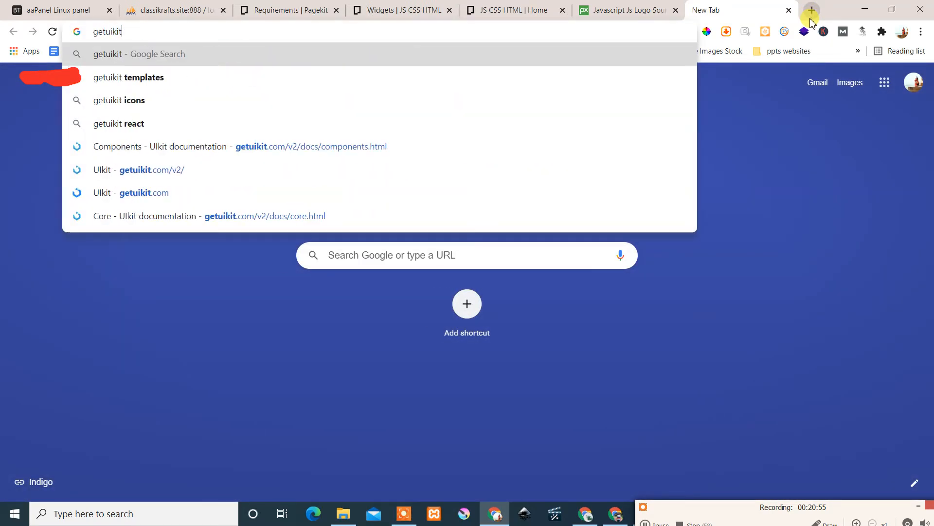
pyautogui.press('Return')
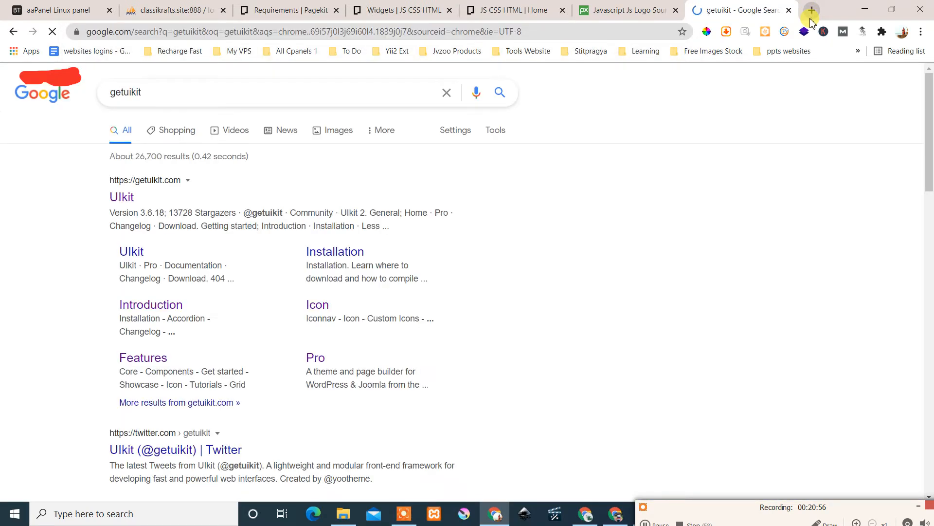
pyautogui.click(122, 199)
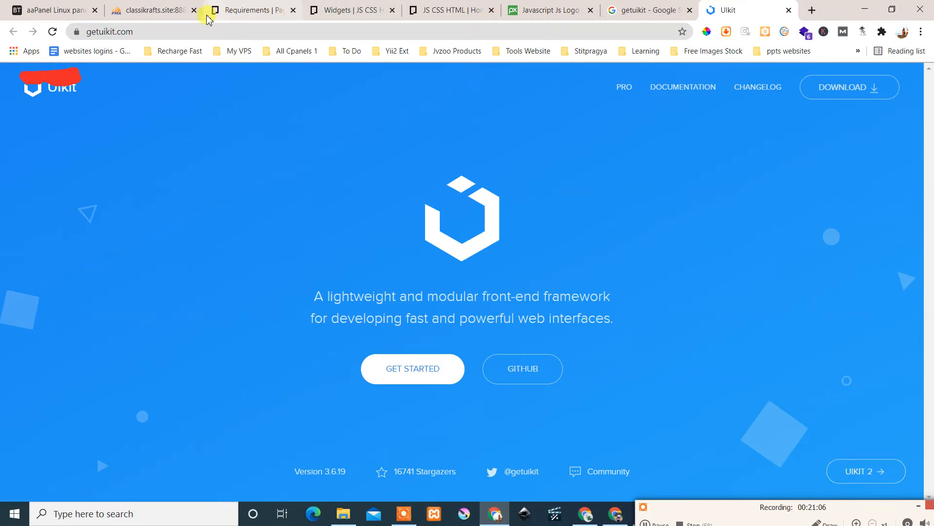
# Move between the live site, UIkit homepage and documentation tabs, ending back in the Pagekit admin
pyautogui.click(347, 10)
pyautogui.click(425, 12)
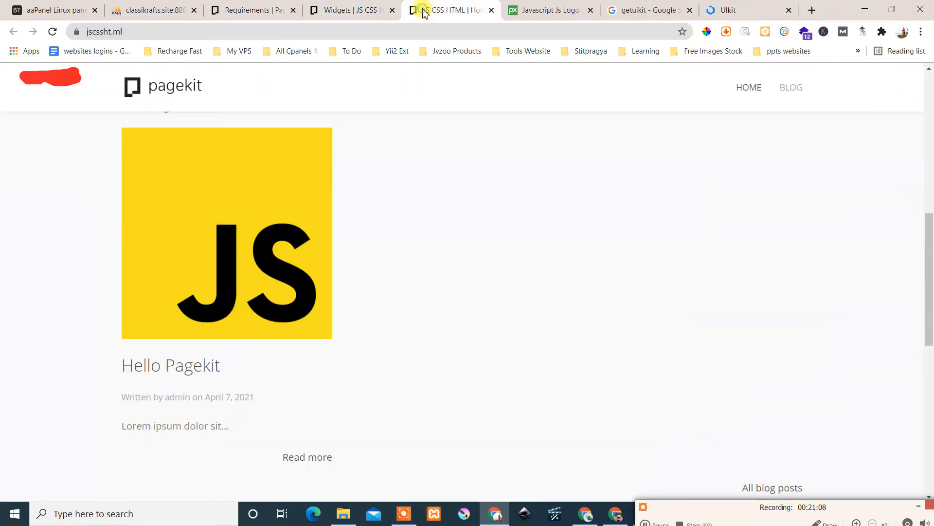
pyautogui.scroll(6, 738, 167)
pyautogui.click(730, 10)
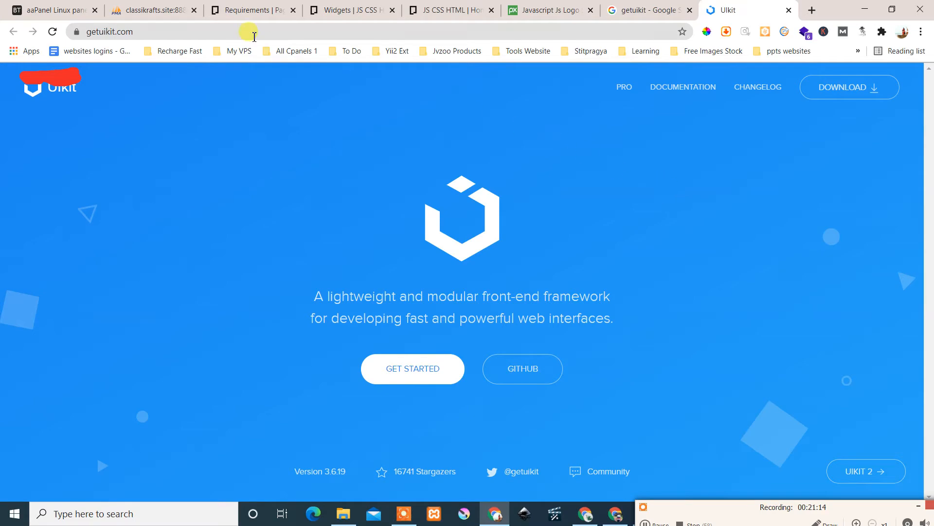
pyautogui.click(428, 11)
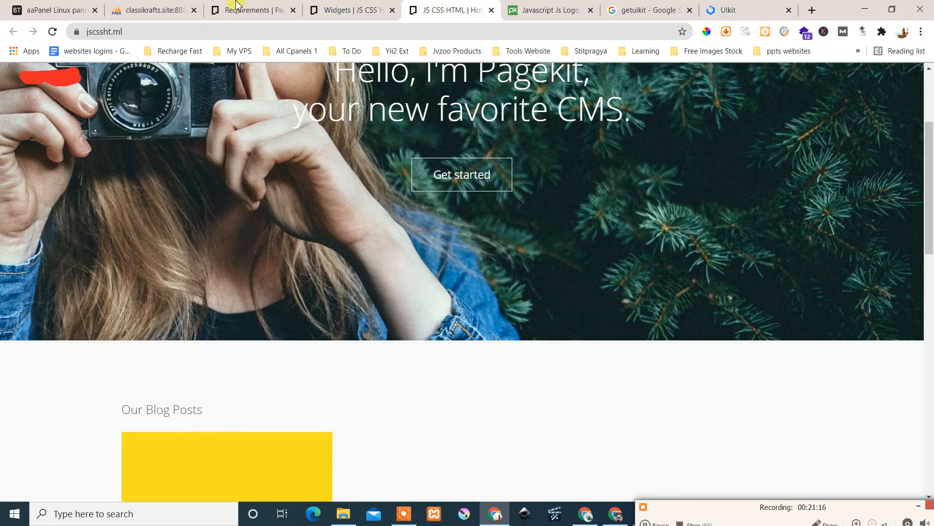
pyautogui.click(353, 9)
pyautogui.click(244, 10)
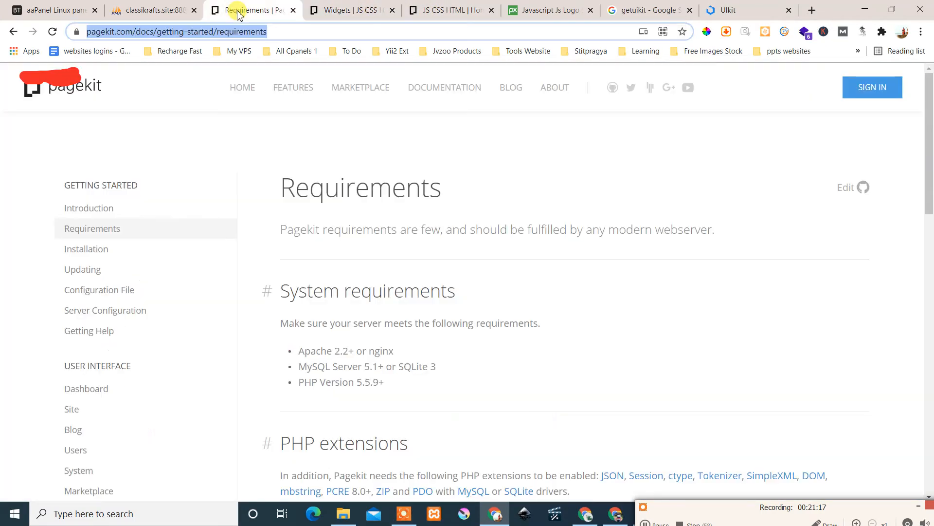
pyautogui.click(354, 7)
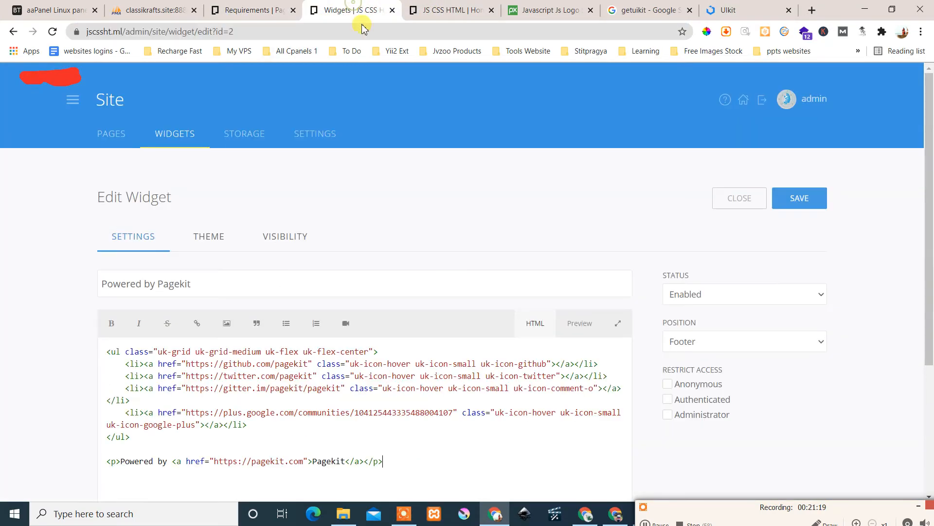
pyautogui.click(78, 110)
# Search the Themes marketplace for 'one' and start installing UIKit3 Theme One 1.0.8
pyautogui.click(253, 238)
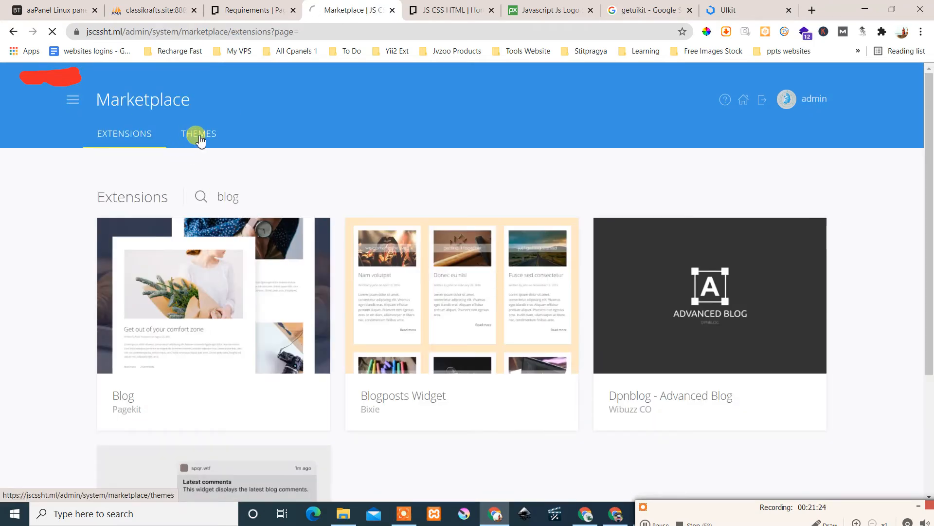
pyautogui.click(200, 139)
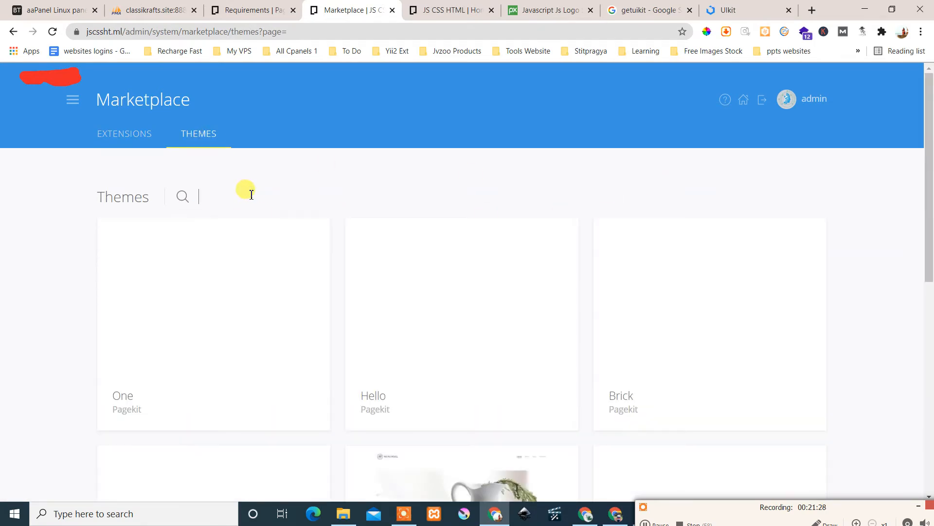
pyautogui.click(251, 194)
pyautogui.write('on')
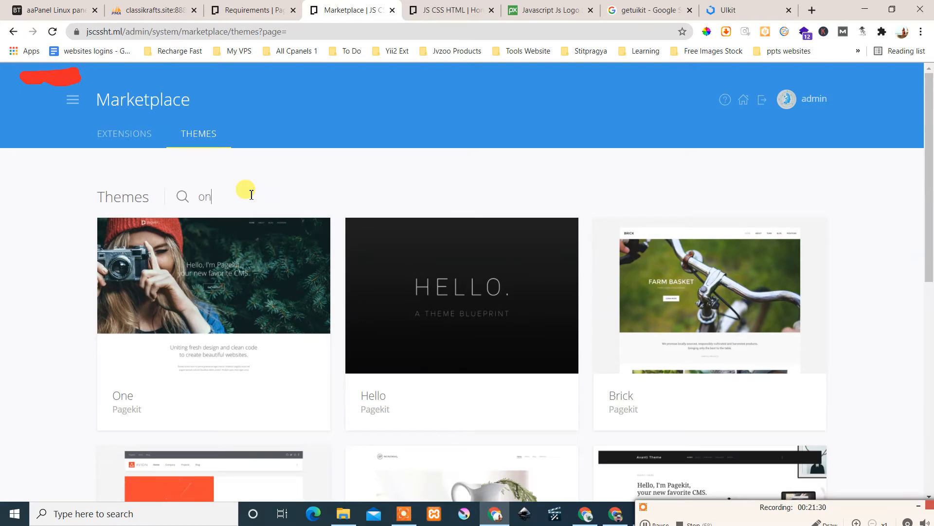
pyautogui.write('e')
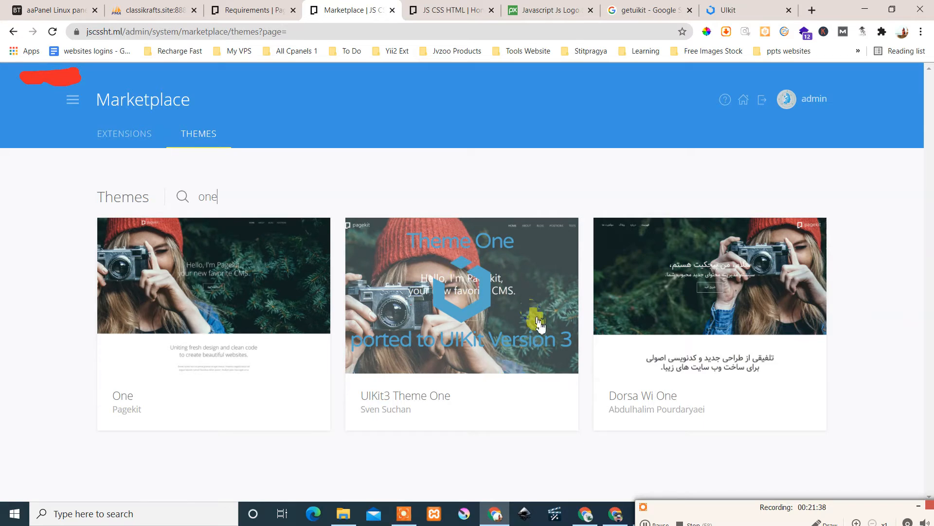
pyautogui.click(460, 314)
pyautogui.click(767, 135)
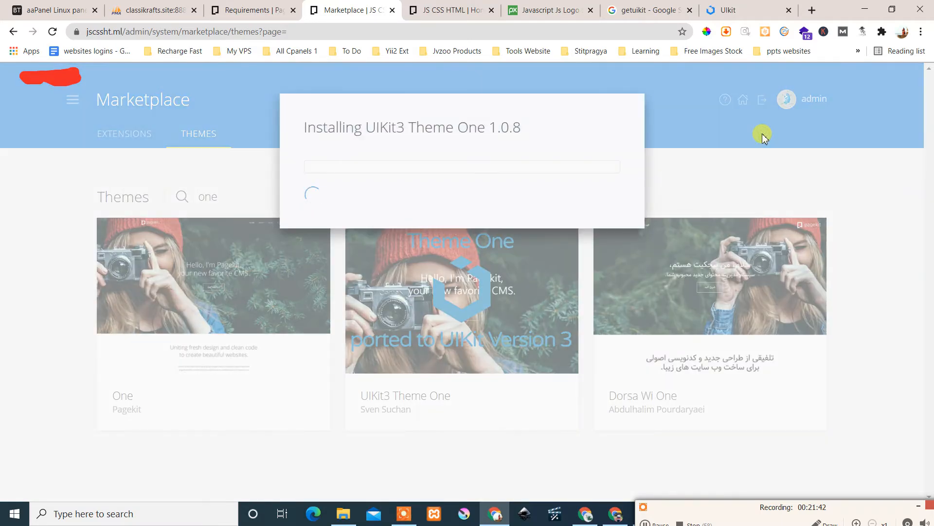
pyautogui.click(749, 15)
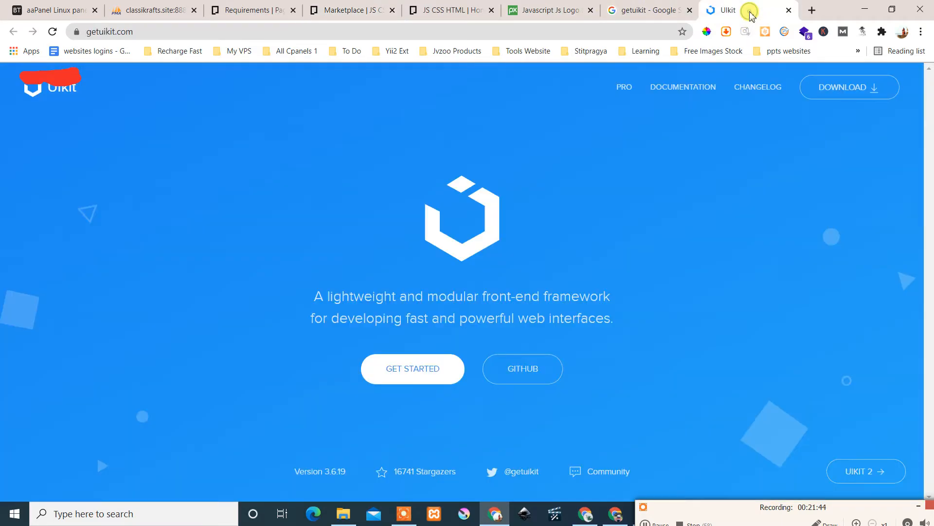
# Browse the UIkit documentation and open the UIkit 2 Components and Core pages
pyautogui.click(685, 89)
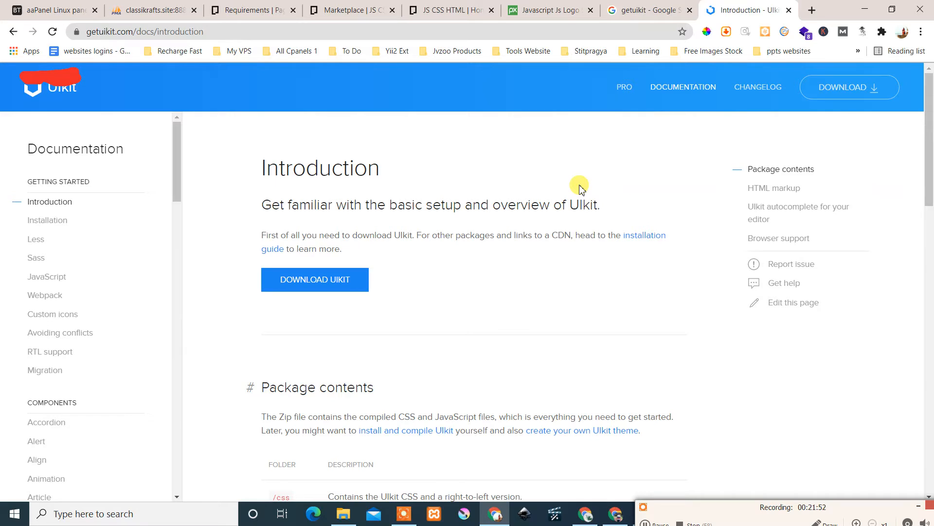
pyautogui.click(340, 10)
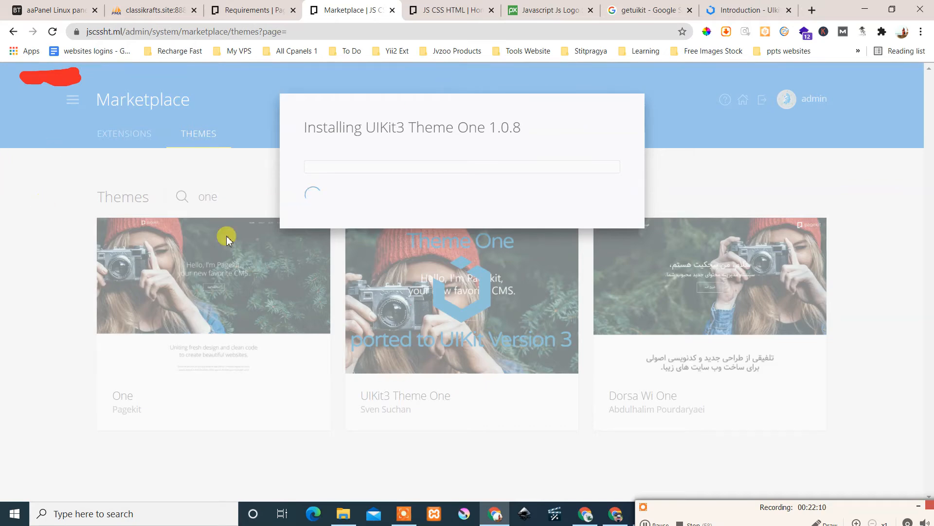
pyautogui.click(764, 10)
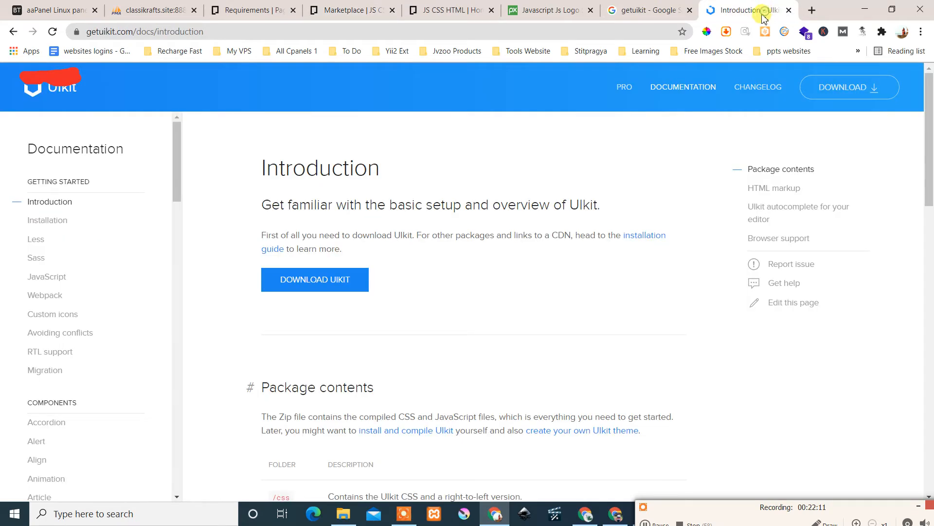
pyautogui.click(32, 85)
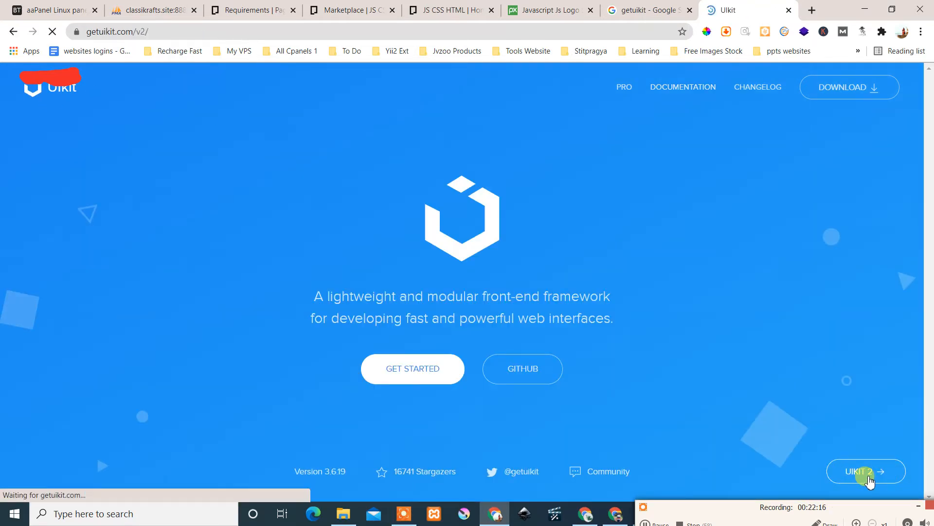
pyautogui.click(343, 90)
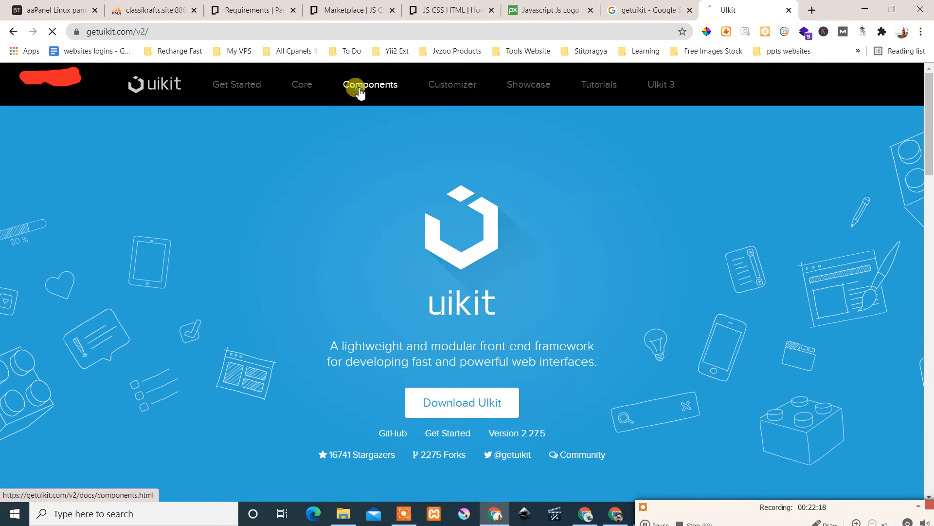
pyautogui.click(302, 90)
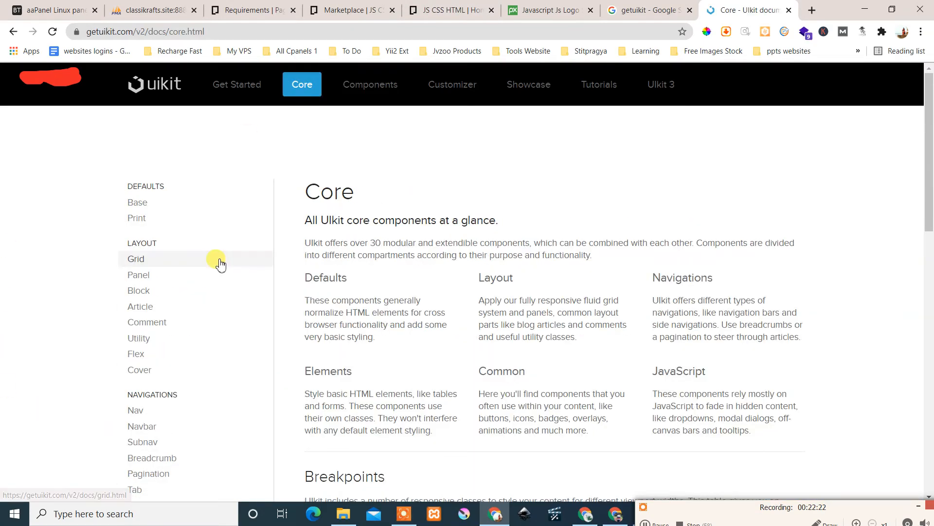
# Scroll the UIkit 2 Core docs, then confirm UIKit3 Theme One 1.0.8 installed successfully
pyautogui.scroll(-2, 3, 295)
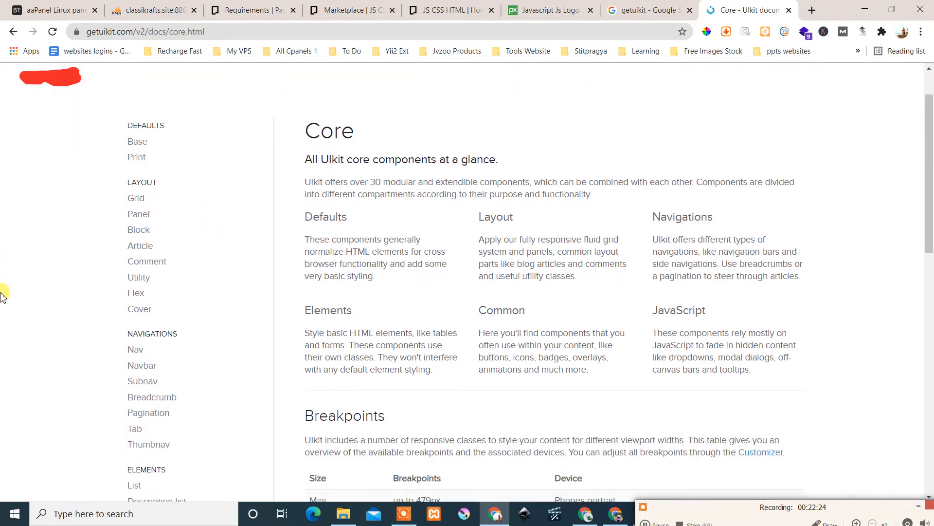
pyautogui.scroll(-10, 637, 358)
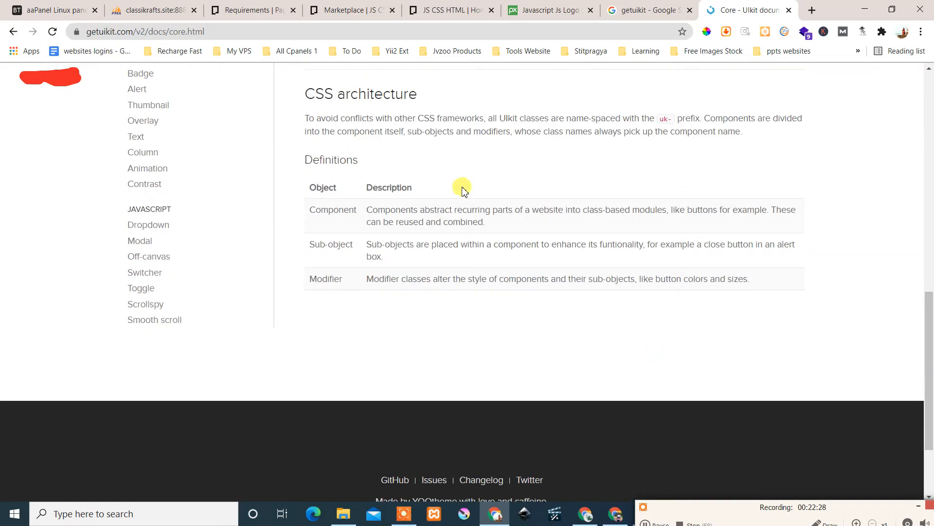
pyautogui.scroll(10, 519, 328)
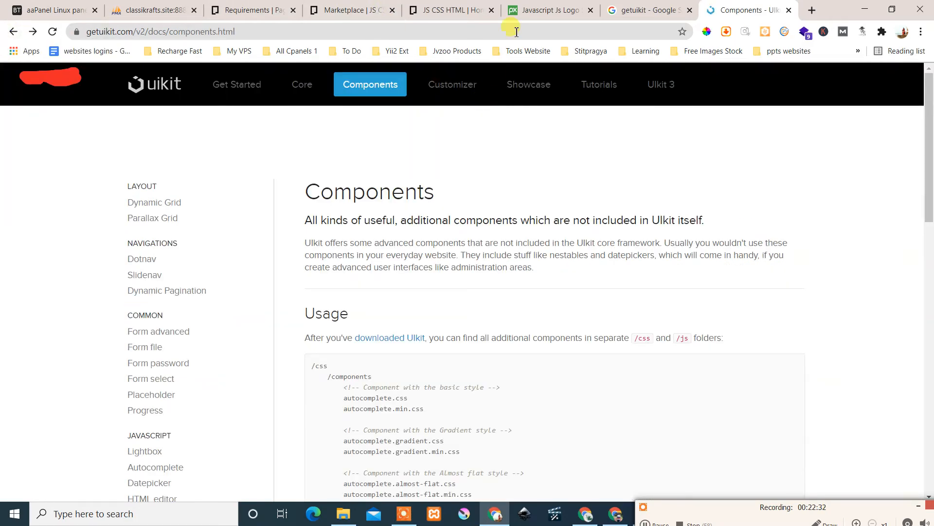
pyautogui.click(448, 9)
pyautogui.click(360, 8)
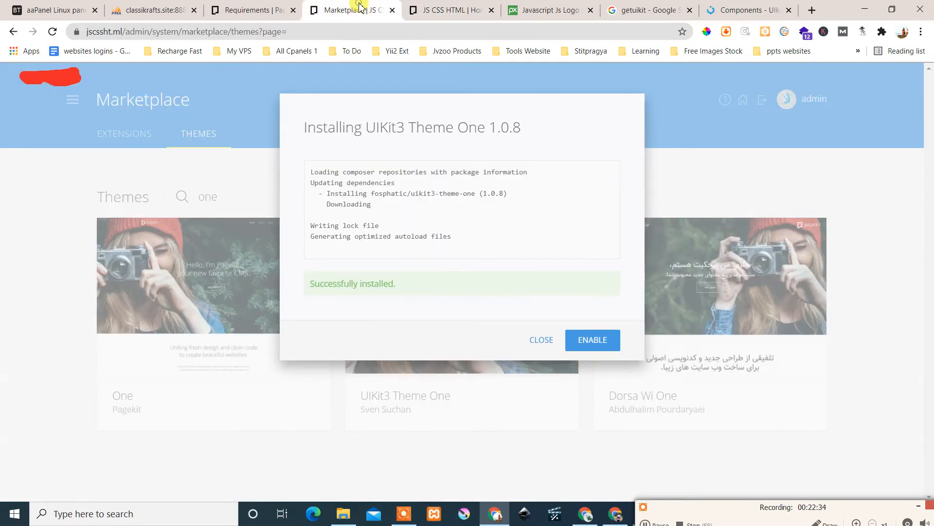
# Enable UIKit3 Theme One and reload the live home page to see the new theme
pyautogui.click(601, 341)
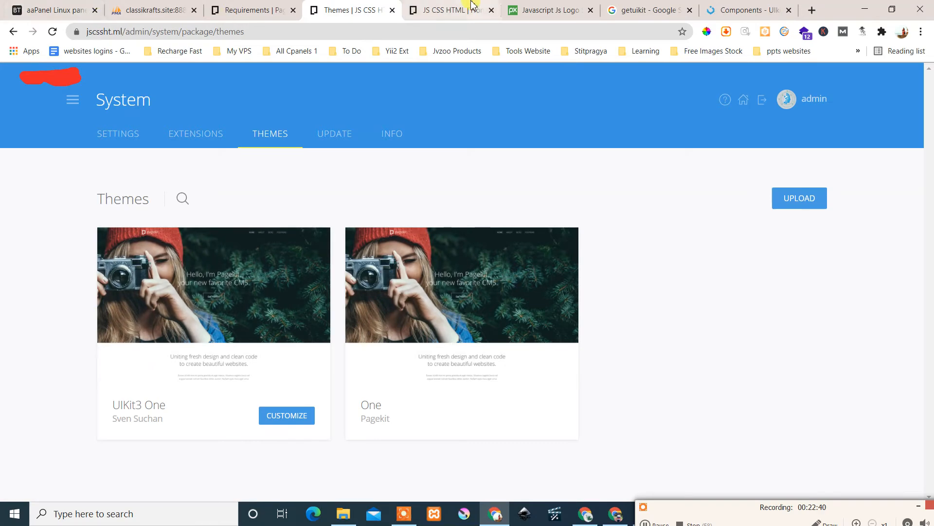
pyautogui.click(436, 16)
pyautogui.scroll(-10, 423, 183)
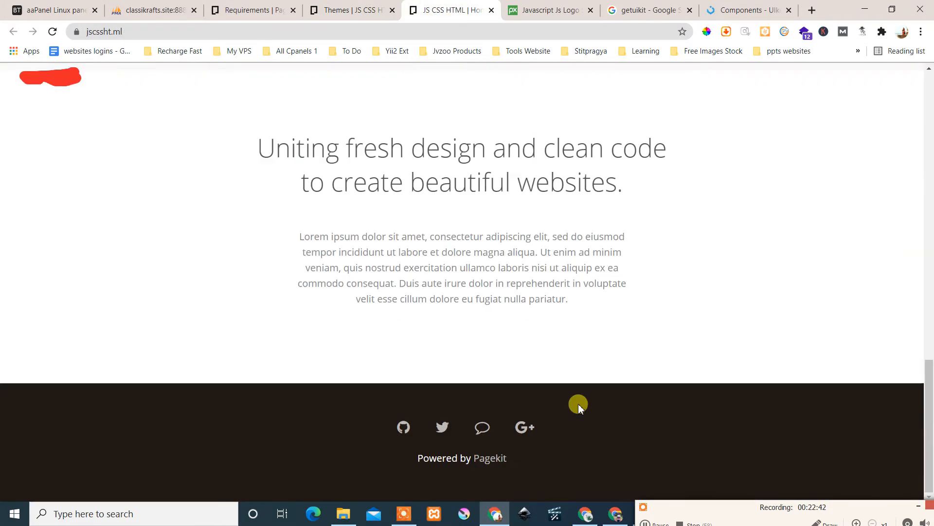
pyautogui.click(54, 31)
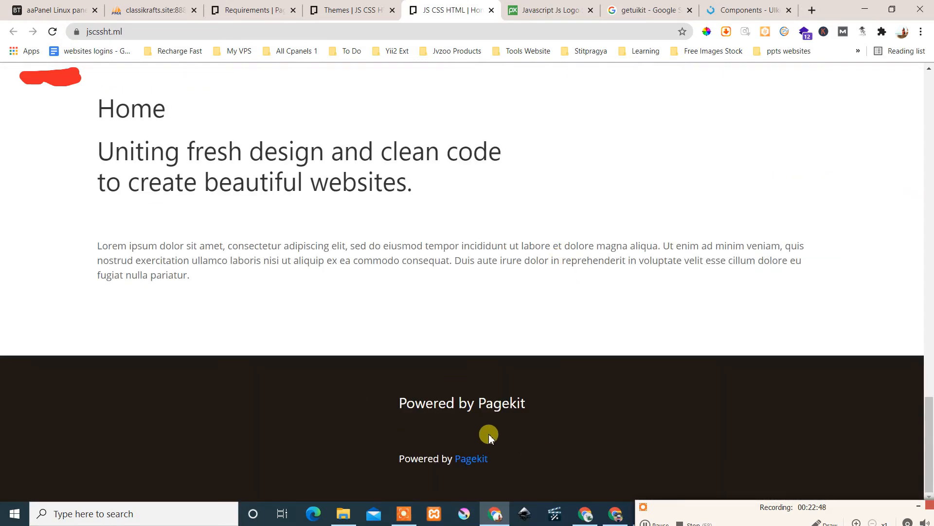
# Check the Themes list showing UIKit3 One beside One, then return to the live site
pyautogui.click(344, 6)
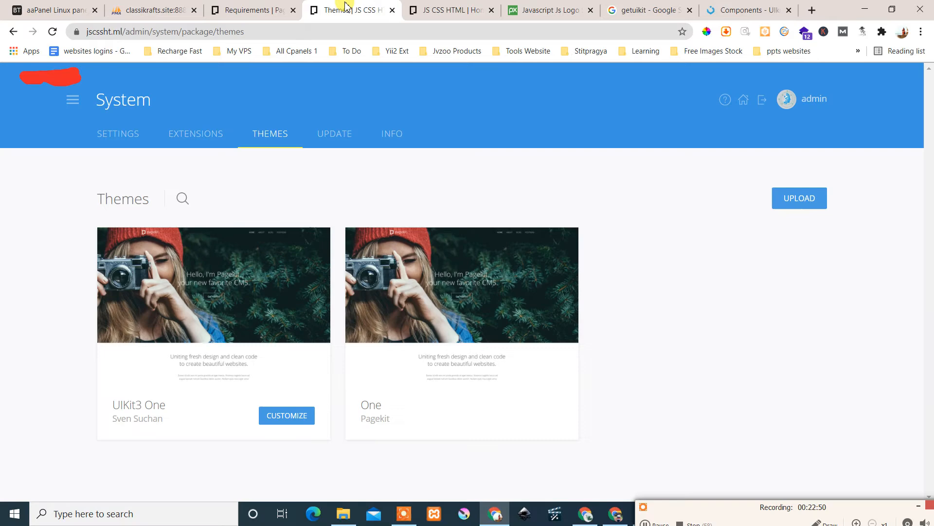
pyautogui.click(257, 8)
pyautogui.click(372, 9)
pyautogui.click(453, 11)
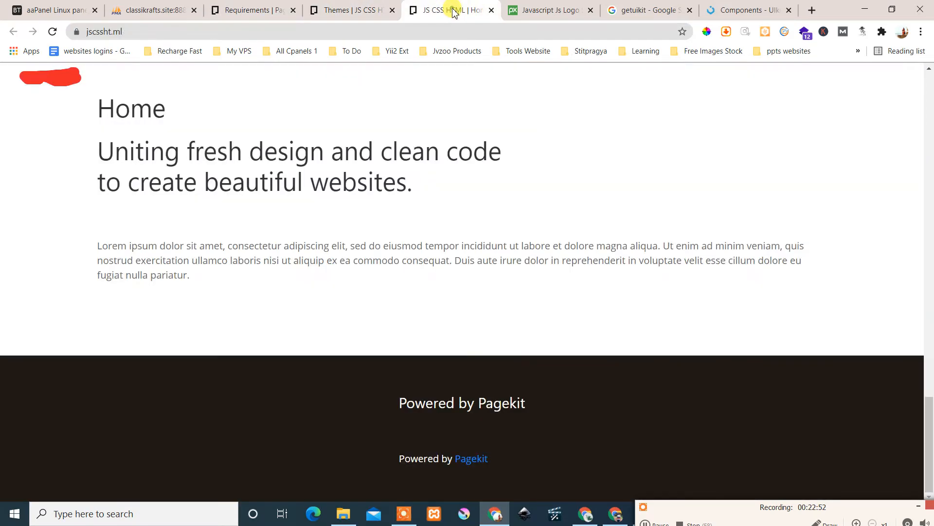
pyautogui.click(729, 11)
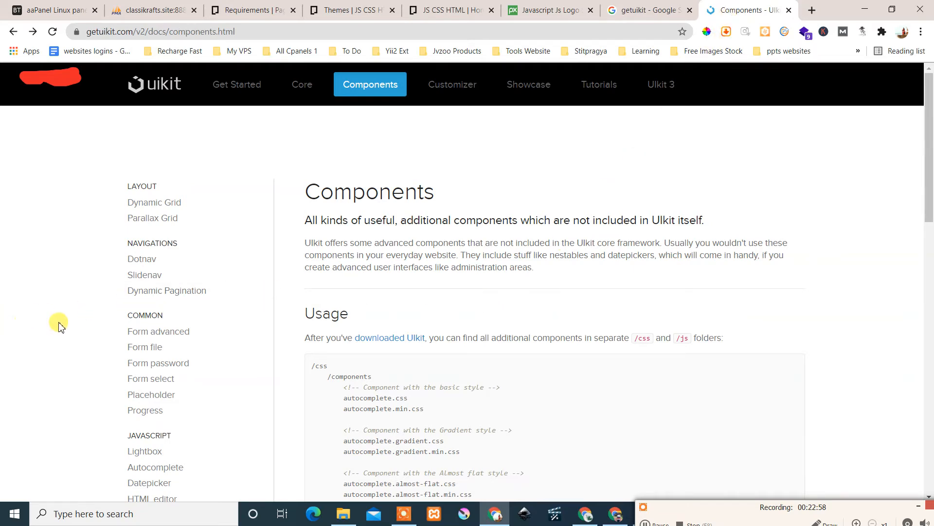
# Go to the UIkit documentation and find the Icon page by searching for 'icon'
pyautogui.scroll(-8, 198, 240)
pyautogui.scroll(8, 198, 240)
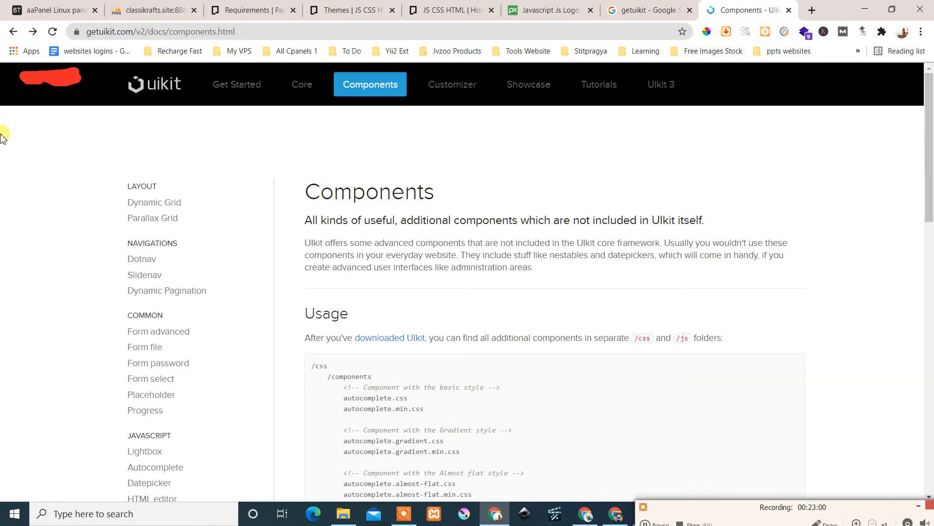
pyautogui.click(14, 33)
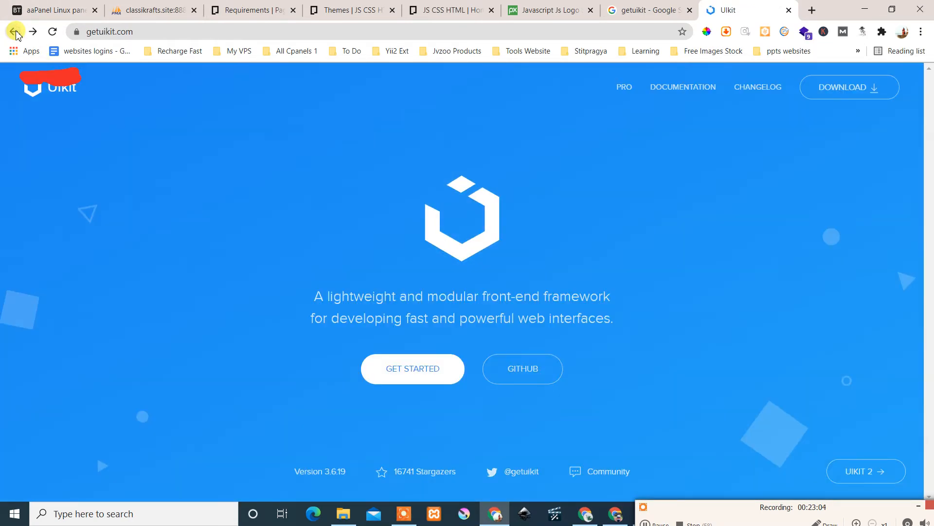
pyautogui.click(681, 86)
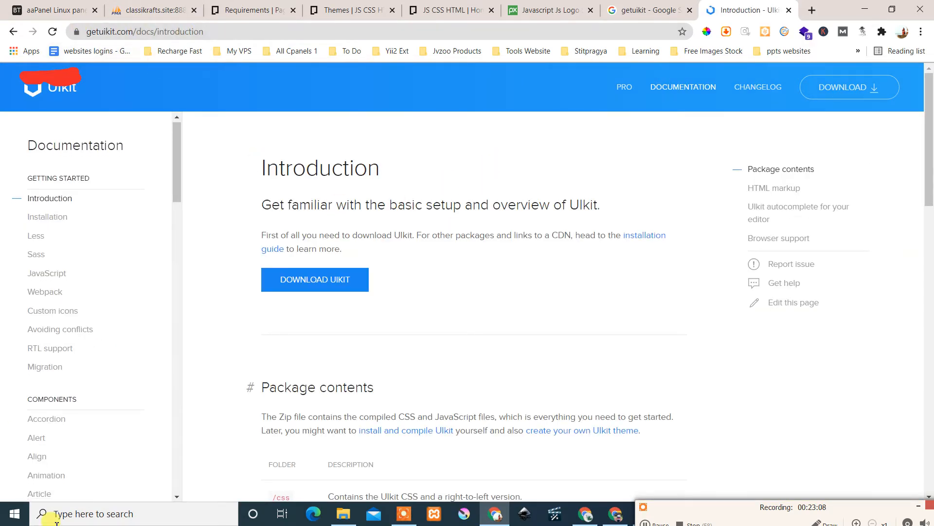
pyautogui.hotkey('ctrl', 'f')
pyautogui.write('icon')
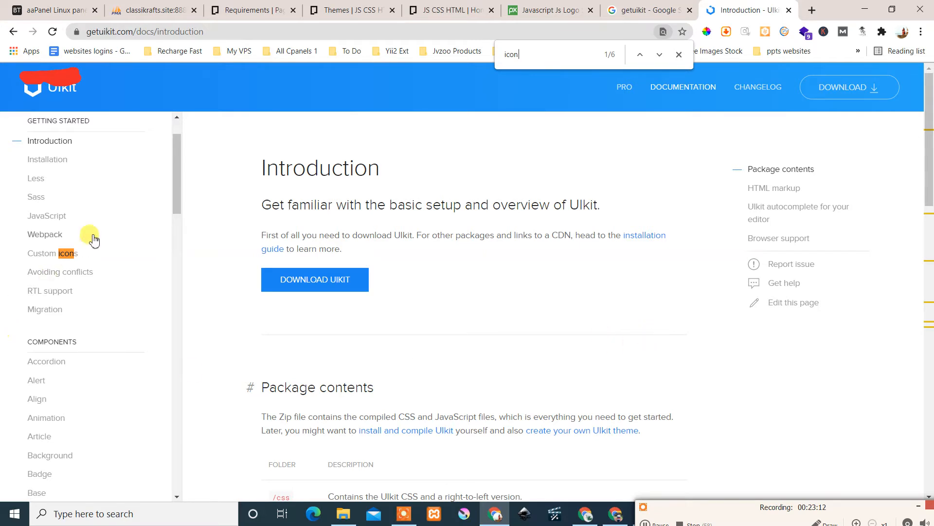
pyautogui.press('Return')
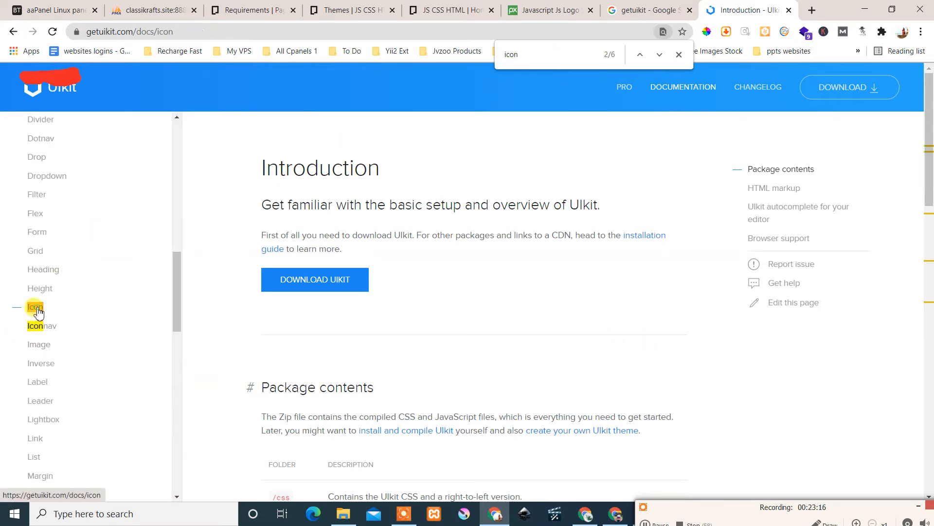
pyautogui.click(36, 308)
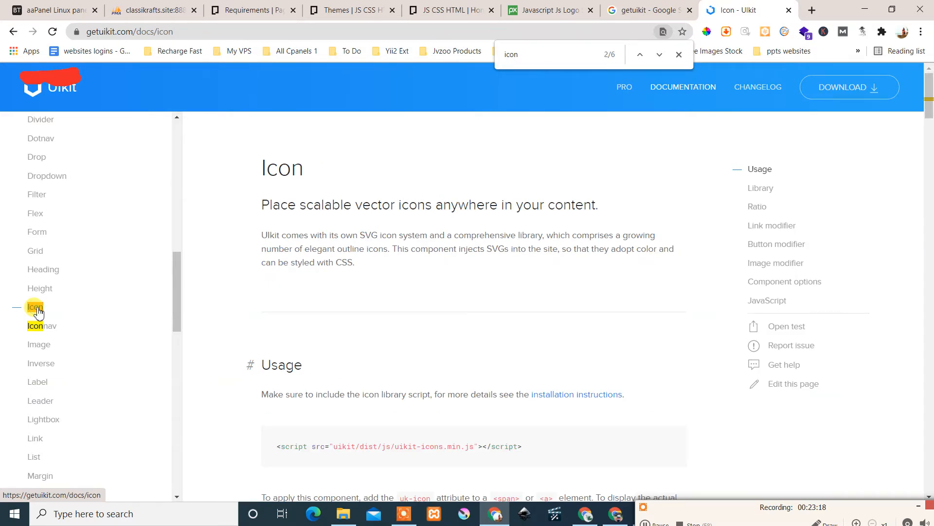
pyautogui.click(679, 55)
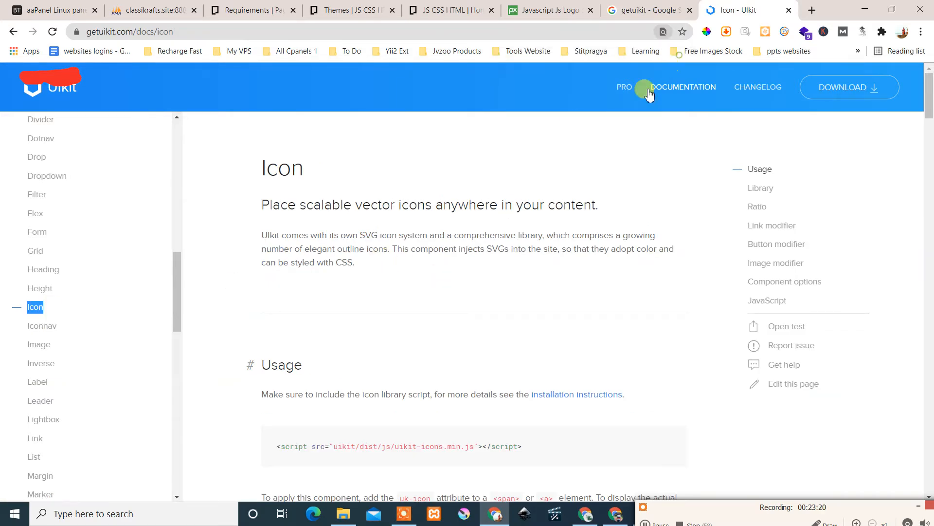
# Show the Icon example markup and select the linked heart icon's uk-icon="heart" attribute
pyautogui.scroll(-8, 536, 186)
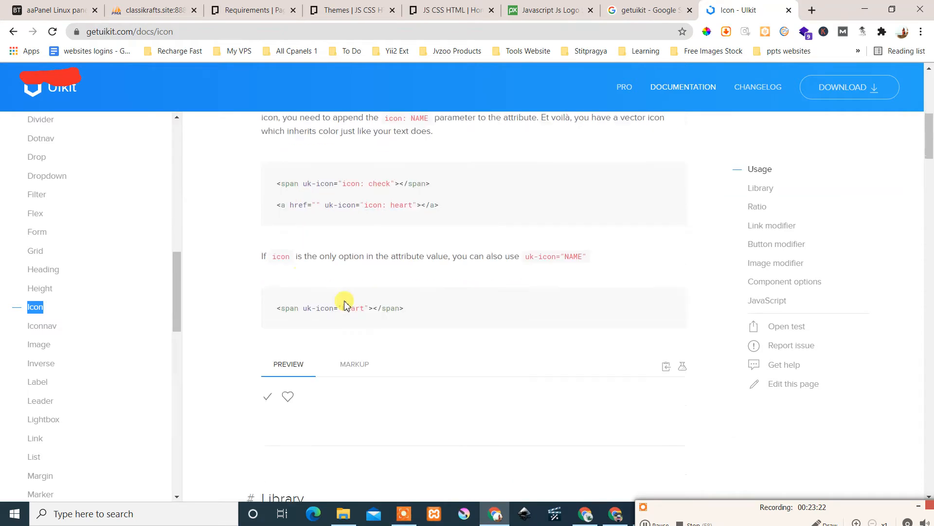
pyautogui.scroll(-3, 344, 305)
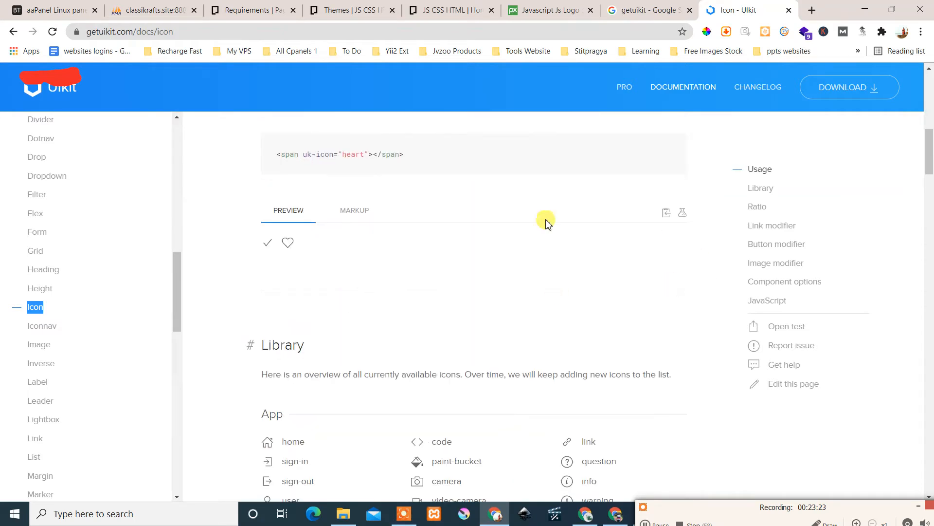
pyautogui.click(365, 214)
pyautogui.moveTo(428, 278); pyautogui.dragTo(250, 253)
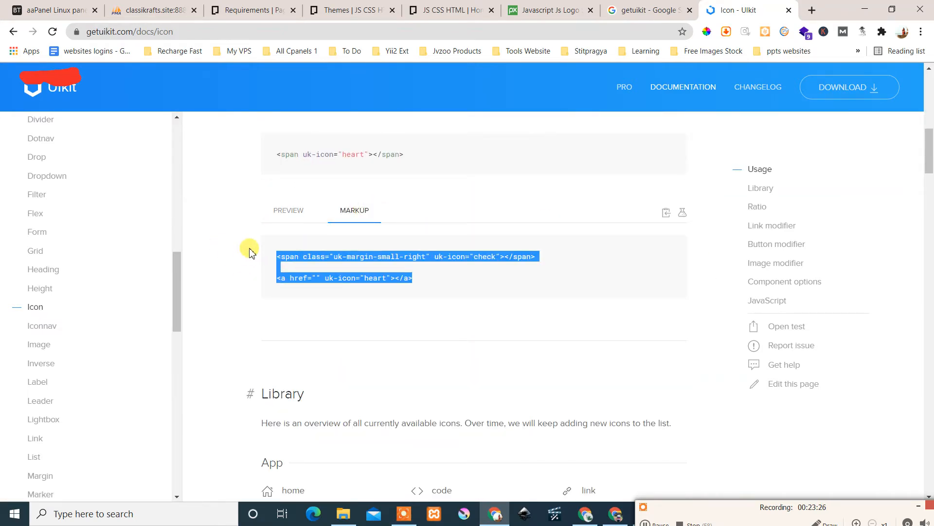
pyautogui.scroll(-2, 429, 331)
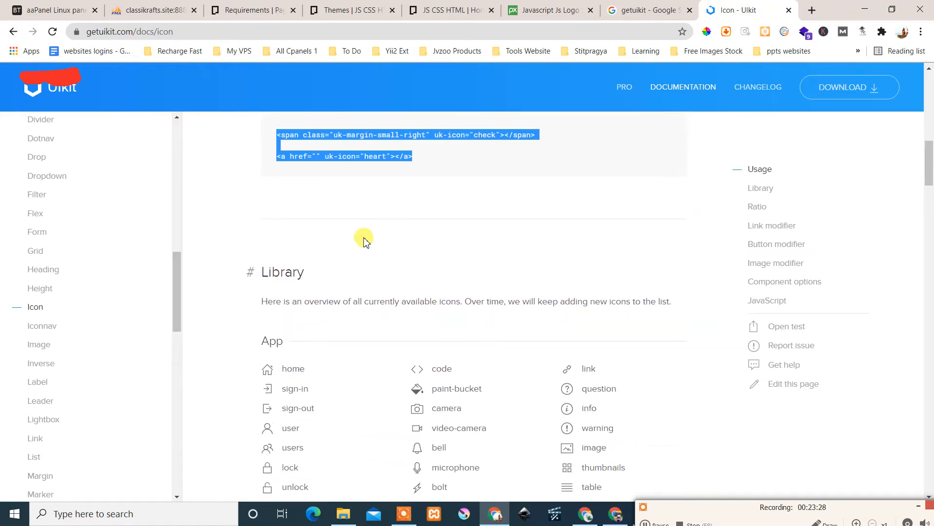
pyautogui.moveTo(424, 159); pyautogui.dragTo(281, 166)
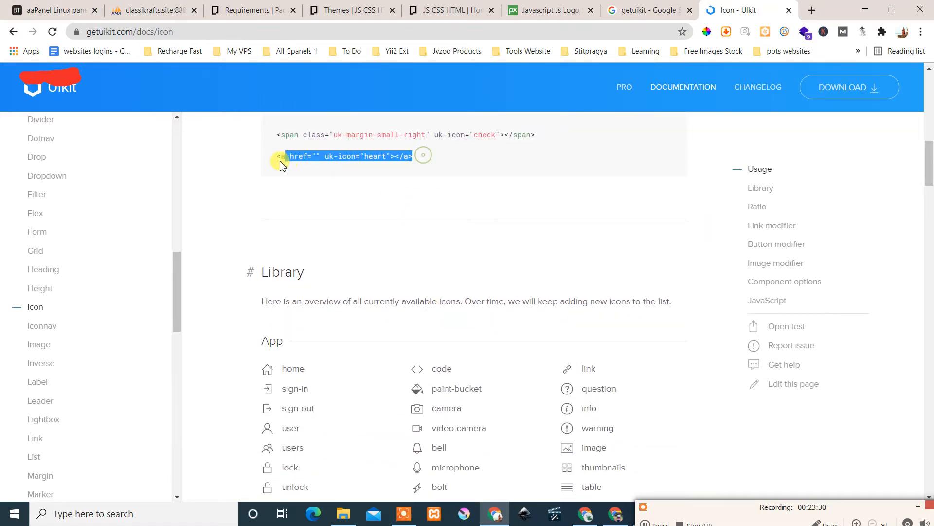
pyautogui.click(329, 158)
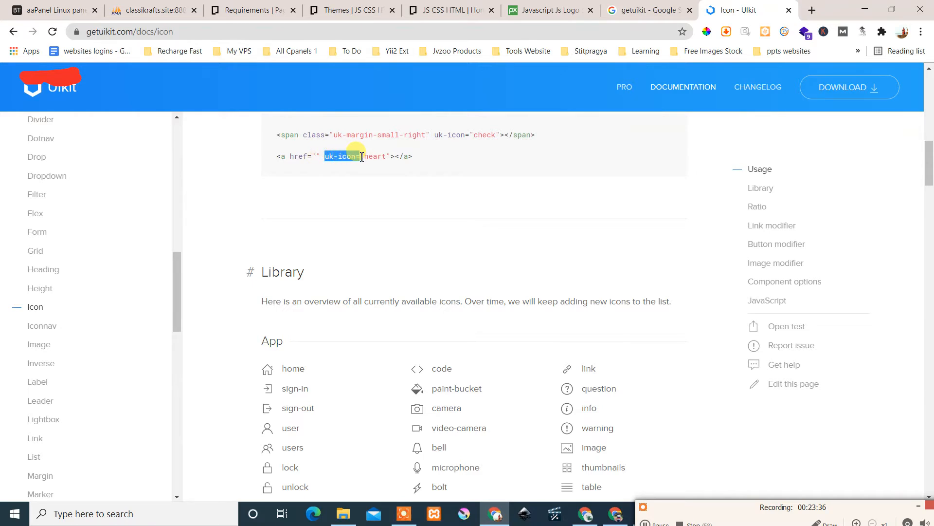
pyautogui.moveTo(361, 156); pyautogui.dragTo(389, 157)
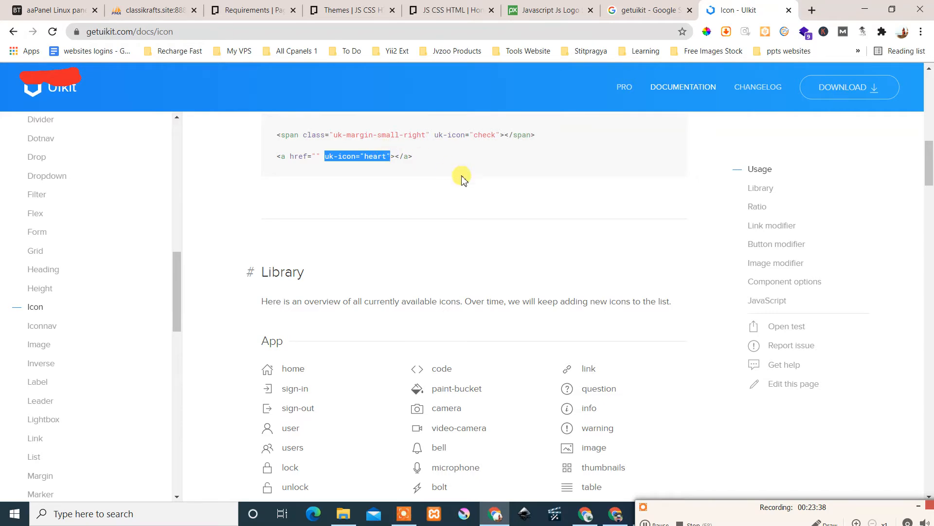
pyautogui.scroll(-15, 338, 277)
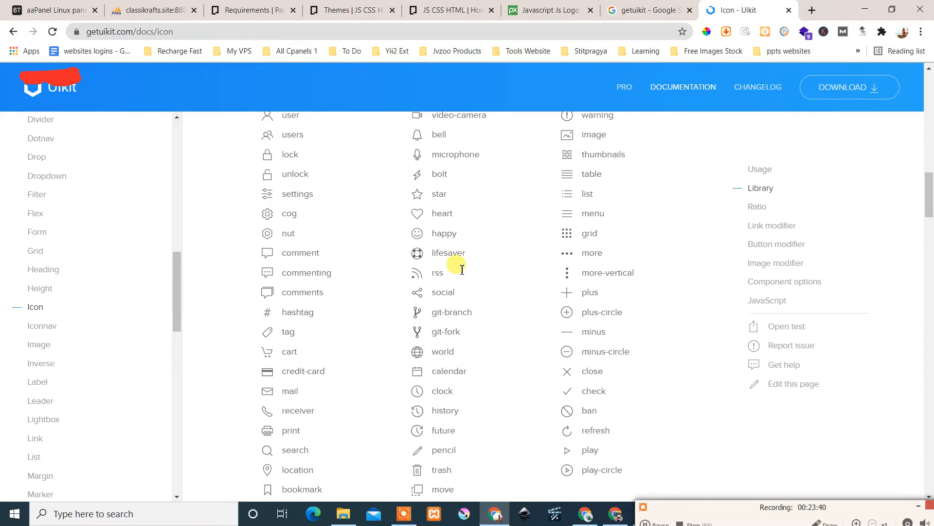
pyautogui.scroll(-15, 392, 383)
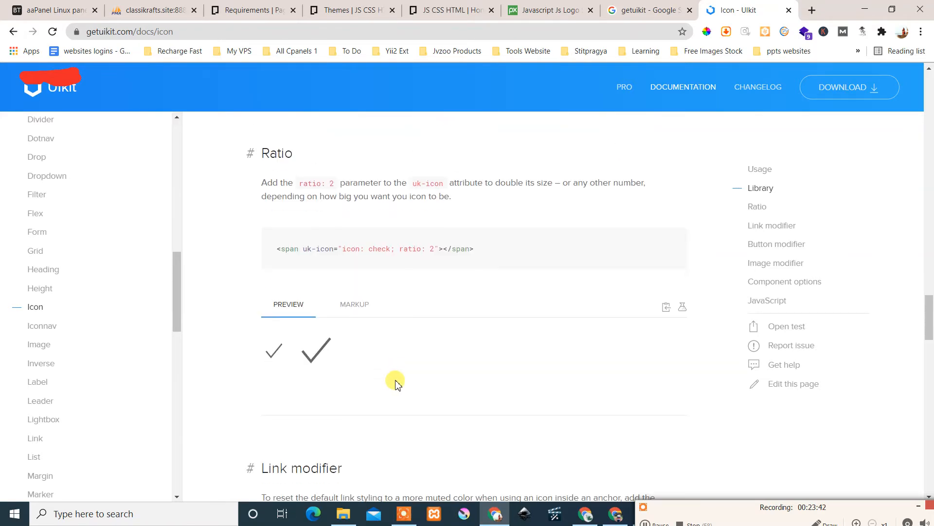
pyautogui.scroll(19, 396, 381)
pyautogui.scroll(15, 403, 381)
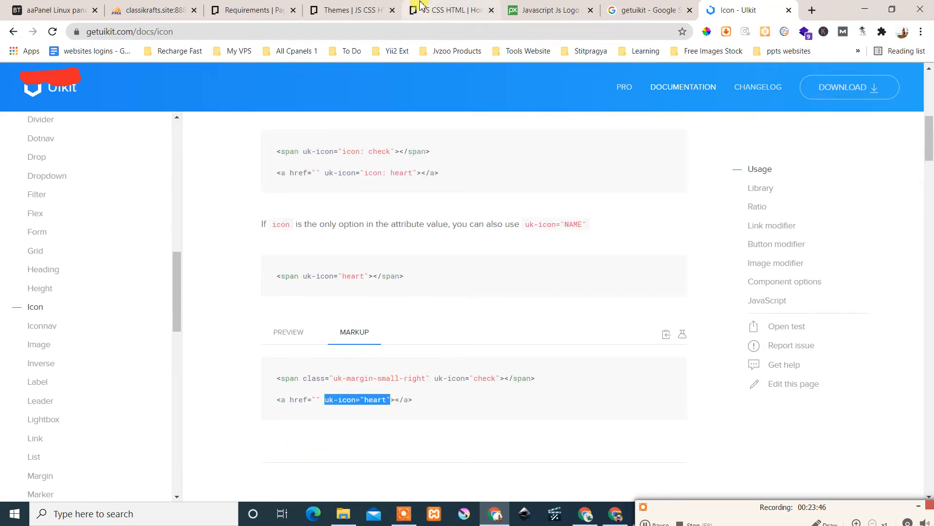
pyautogui.click(357, 11)
# Open the Powered by Pagekit footer widget from Site > Widgets
pyautogui.click(254, 14)
pyautogui.click(362, 9)
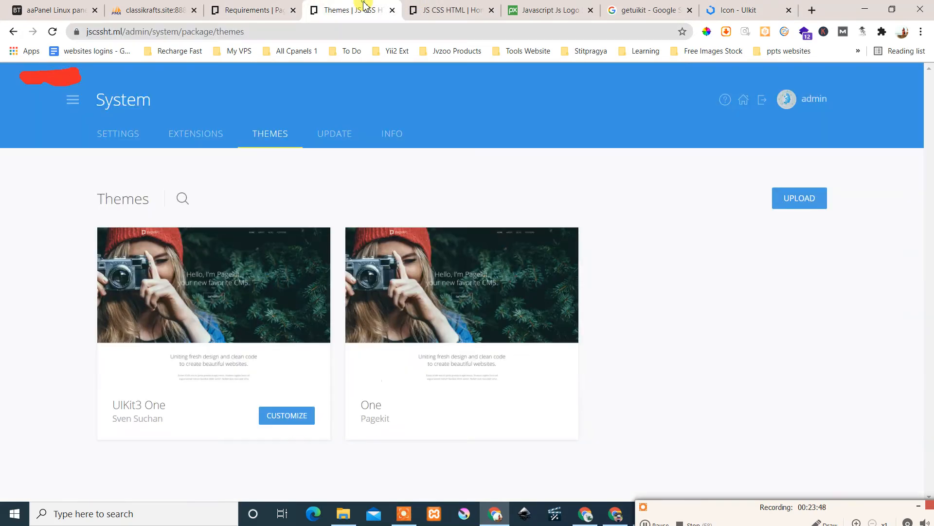
pyautogui.click(73, 100)
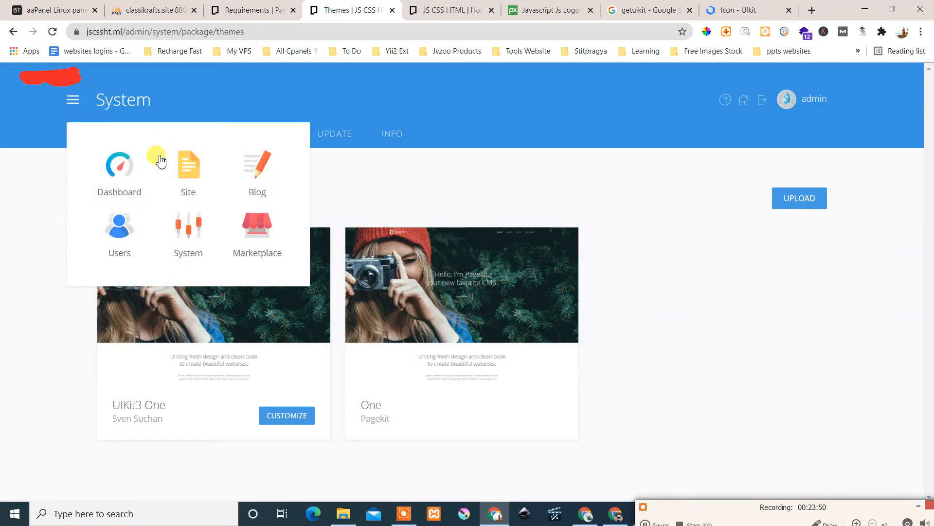
pyautogui.click(194, 168)
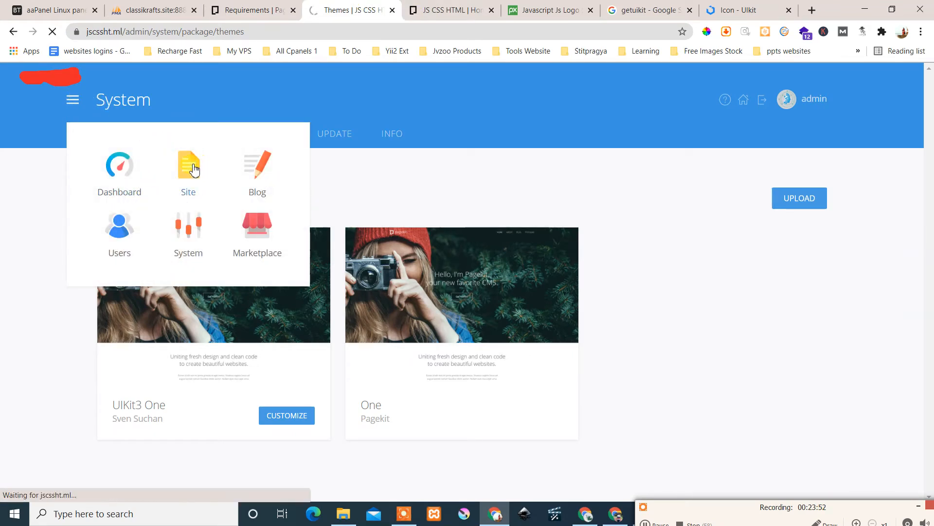
pyautogui.click(179, 136)
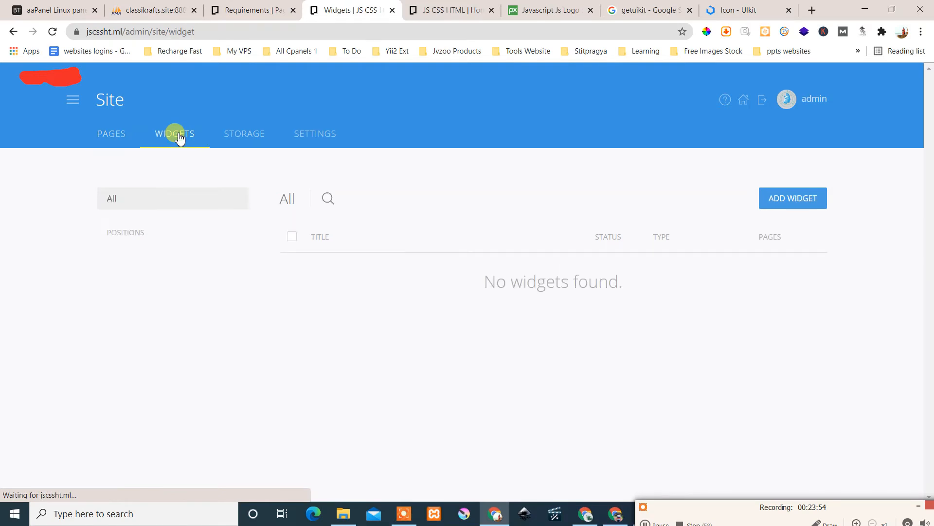
pyautogui.click(339, 423)
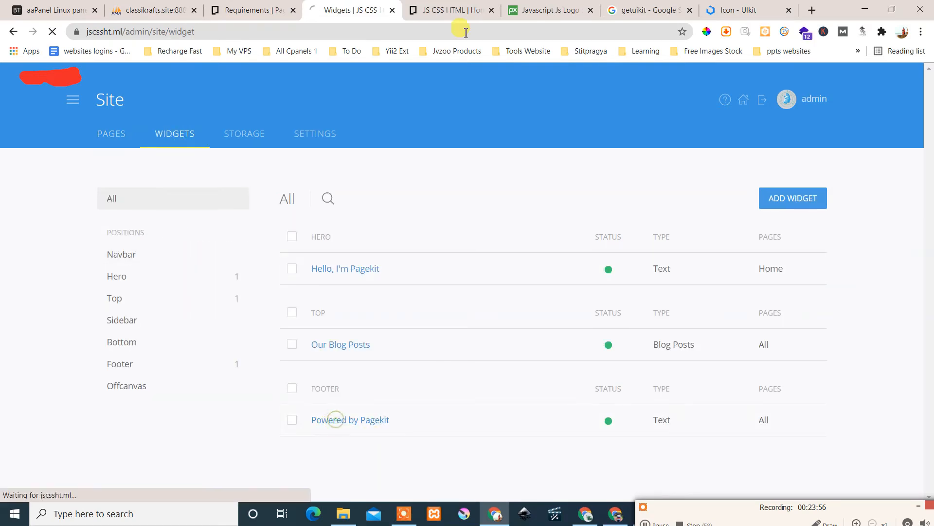
pyautogui.click(454, 10)
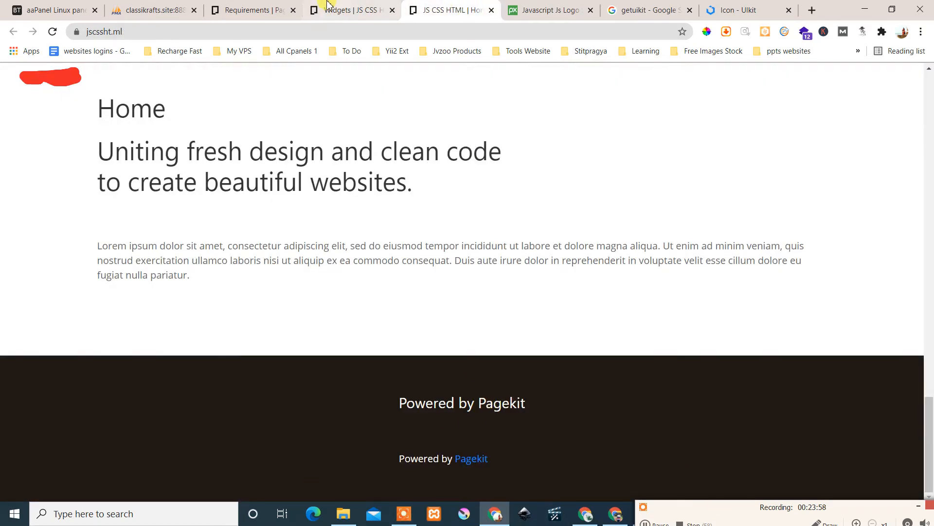
pyautogui.click(341, 10)
# Turn on Hide Title for the widget, save, and reload the site to verify the footer
pyautogui.scroll(-2, 205, 243)
pyautogui.scroll(-2, 223, 231)
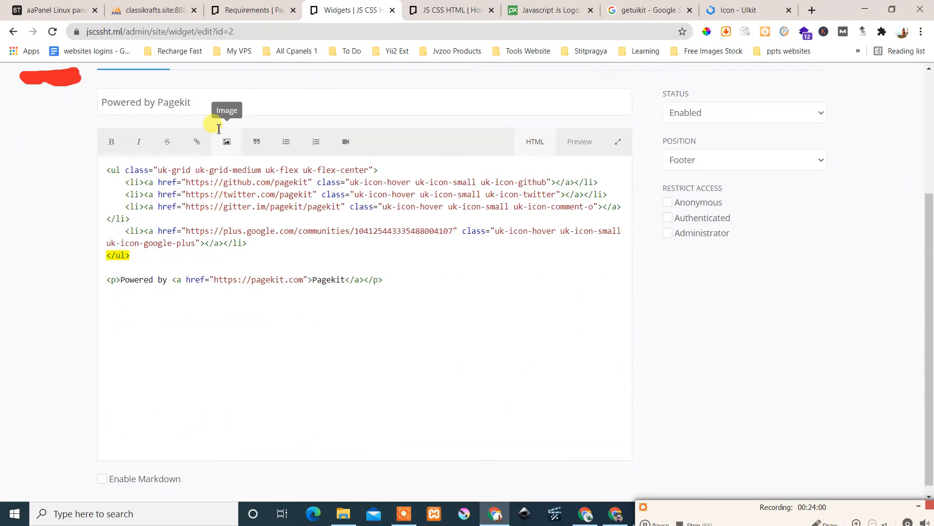
pyautogui.scroll(3, 220, 258)
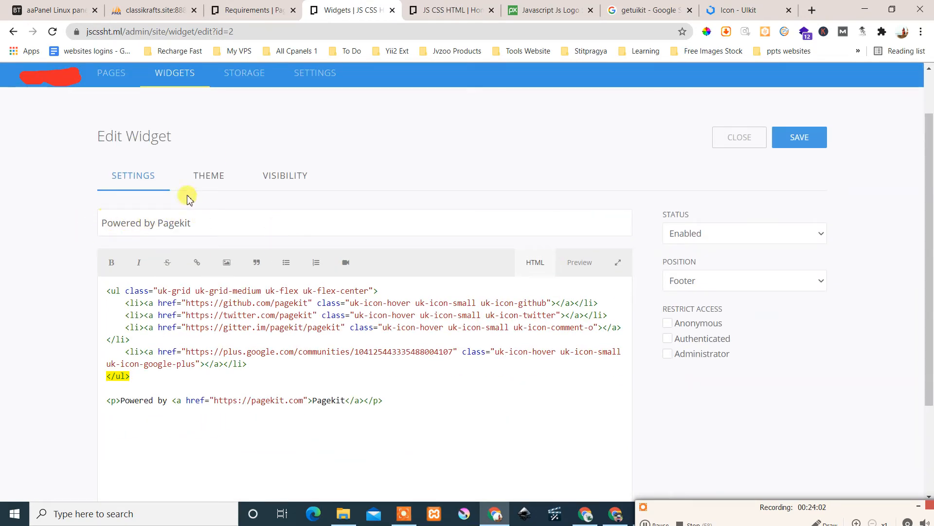
pyautogui.click(208, 175)
pyautogui.click(250, 285)
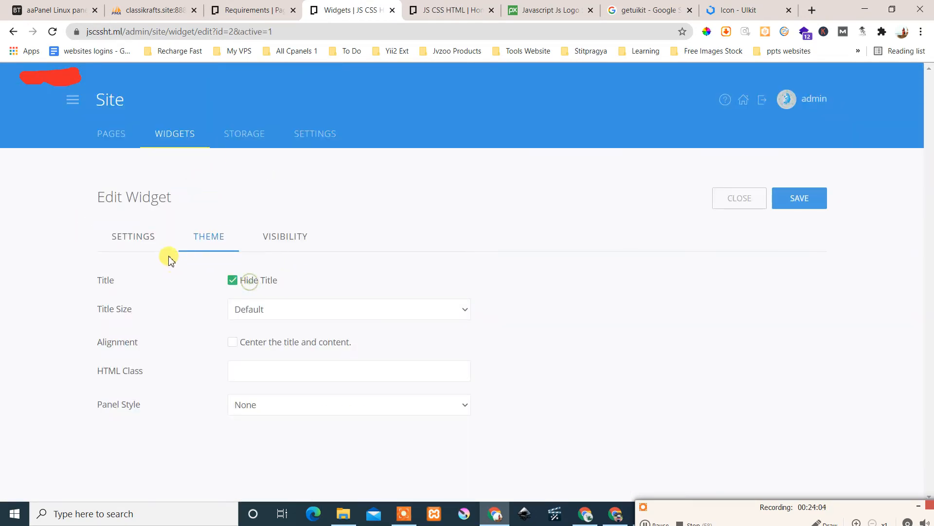
pyautogui.click(793, 195)
pyautogui.click(431, 17)
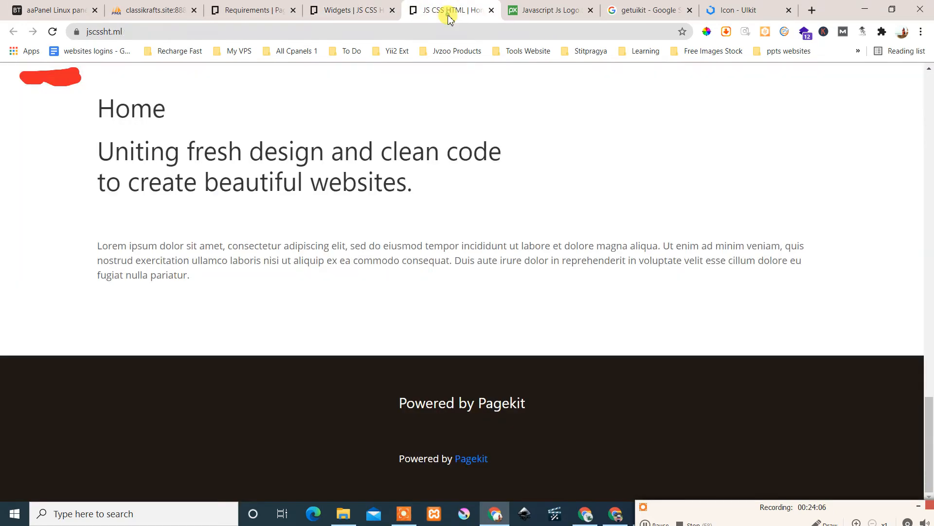
pyautogui.click(53, 32)
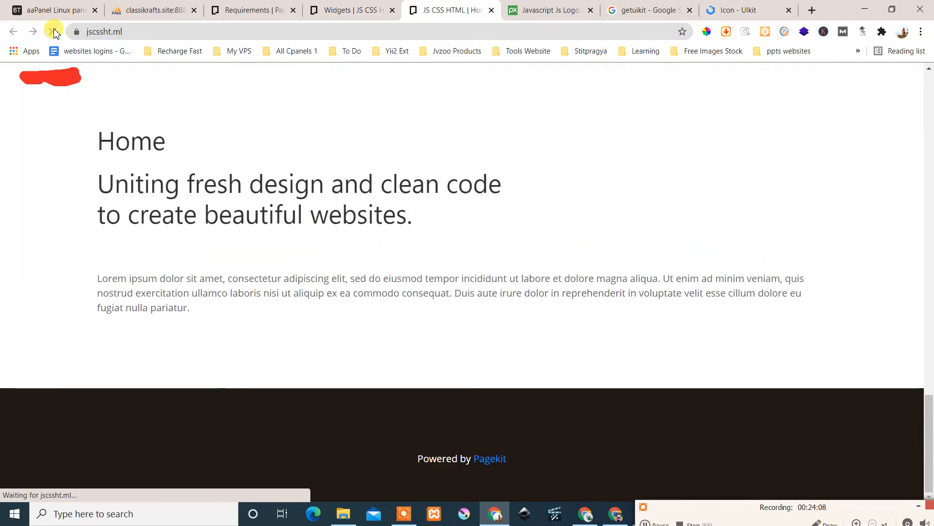
pyautogui.click(335, 10)
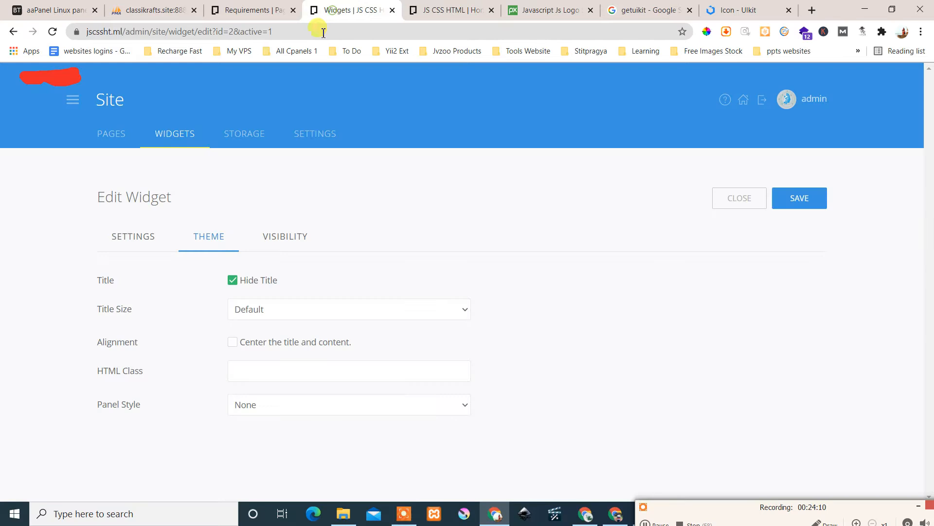
pyautogui.click(144, 245)
pyautogui.scroll(-4, 167, 294)
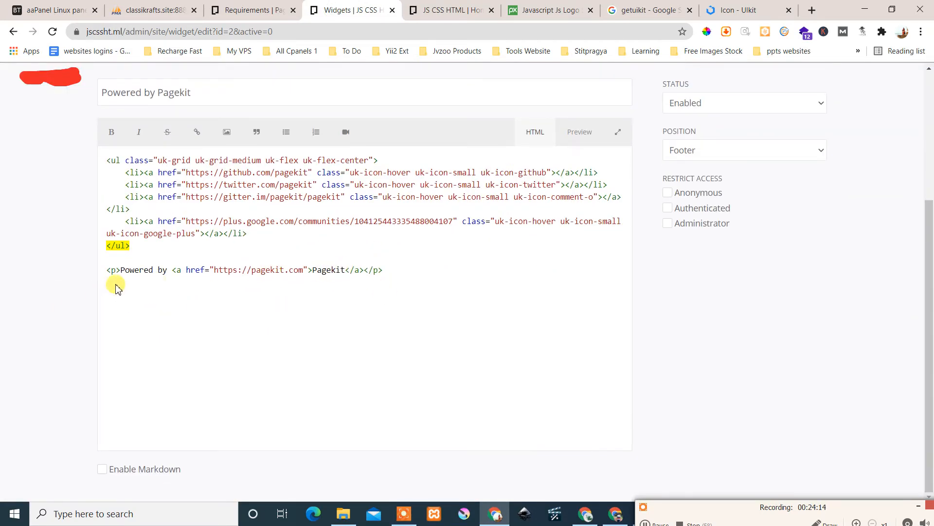
pyautogui.click(346, 270)
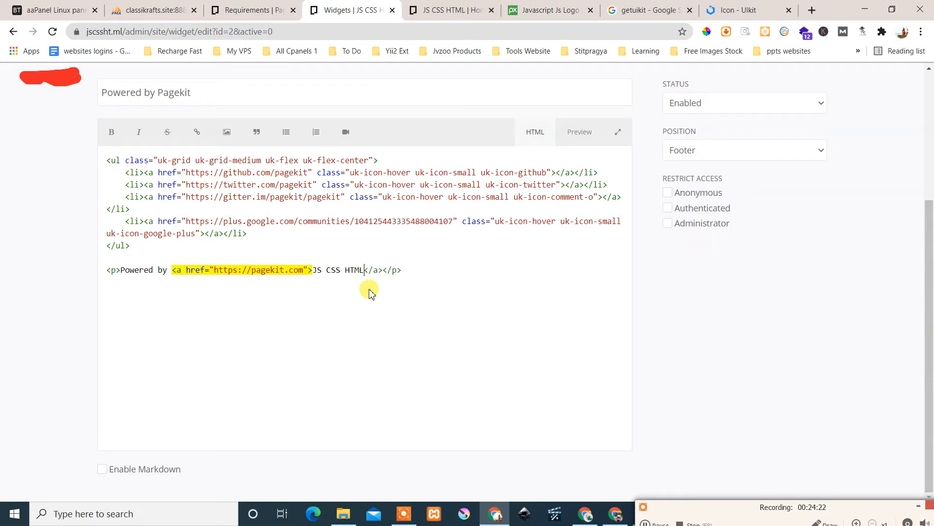
pyautogui.click(390, 283)
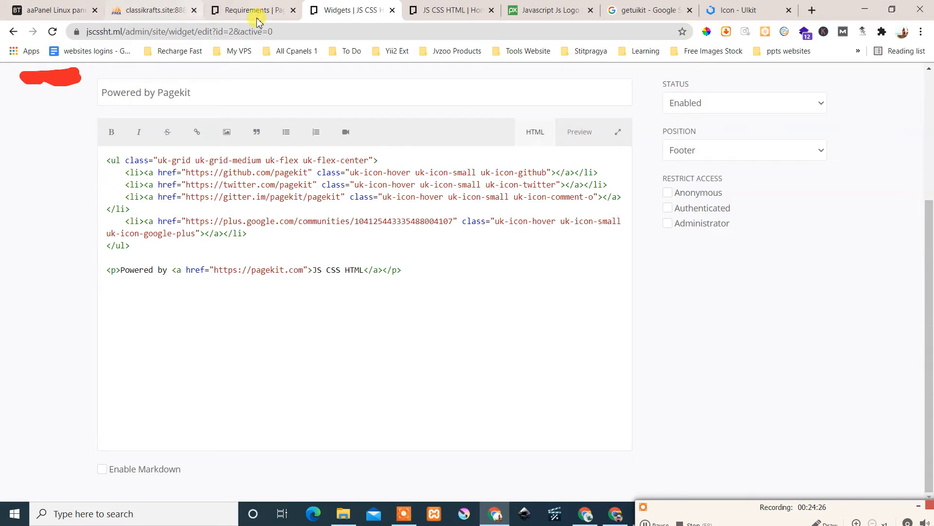
pyautogui.moveTo(126, 32); pyautogui.dragTo(38, 36)
pyautogui.hotkey('ctrl', 'c')
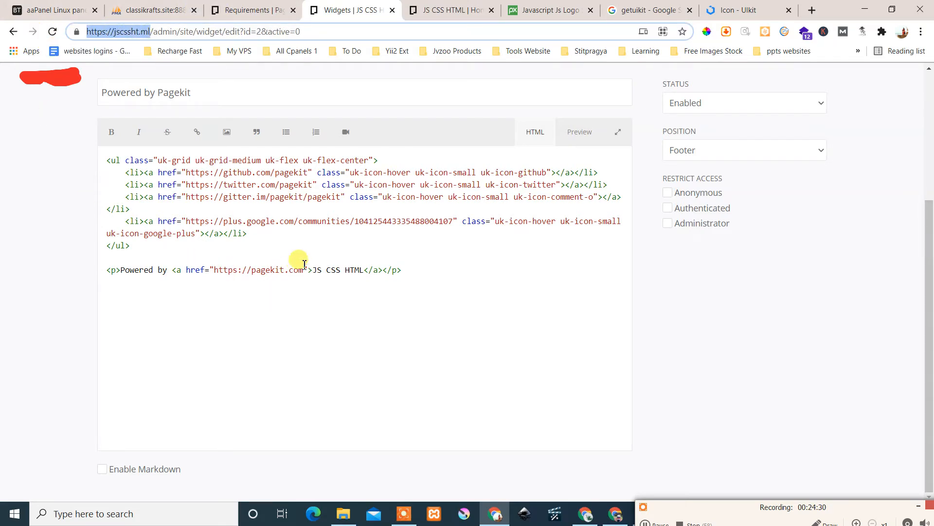
pyautogui.moveTo(306, 271); pyautogui.dragTo(225, 271)
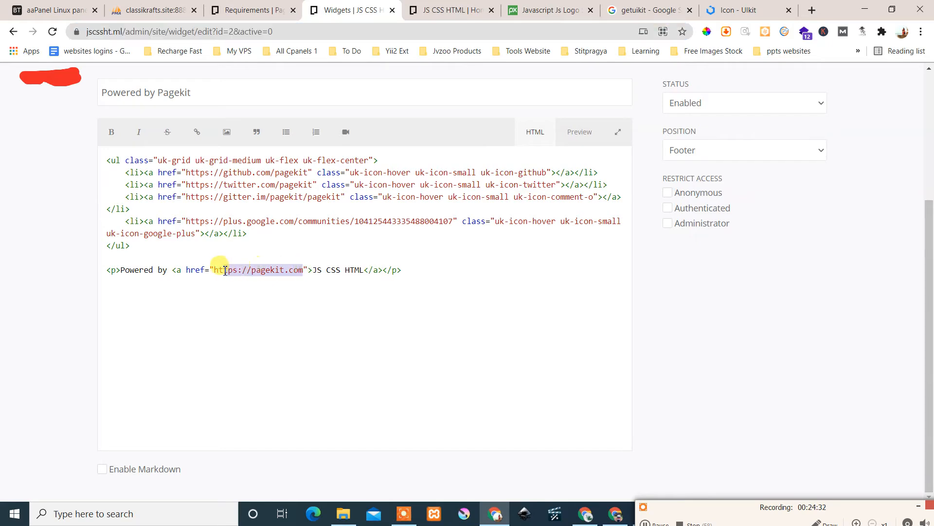
pyautogui.hotkey('ctrl', 'v')
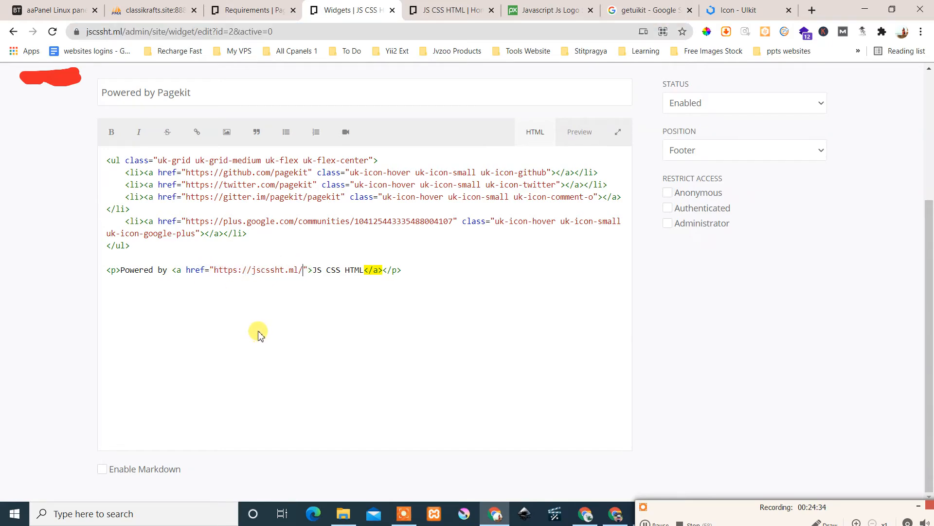
pyautogui.scroll(4, 834, 264)
pyautogui.click(800, 199)
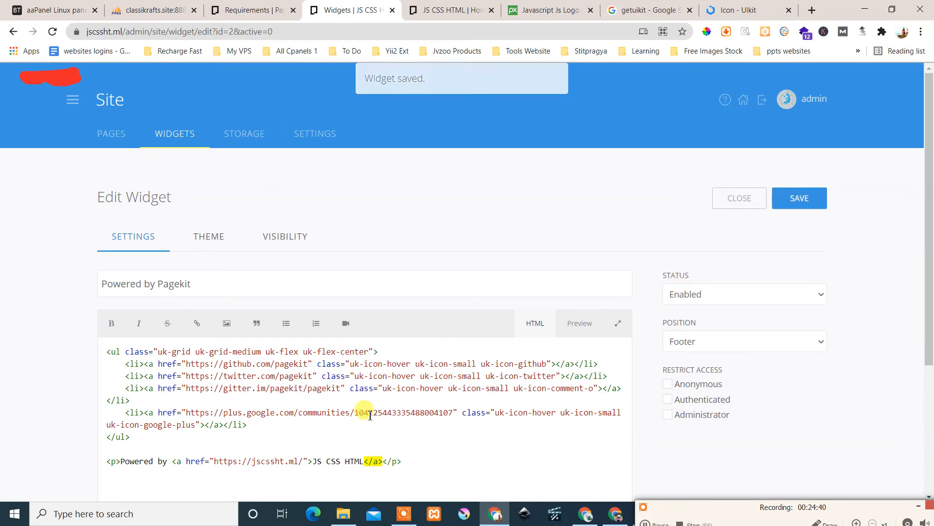
pyautogui.click(456, 14)
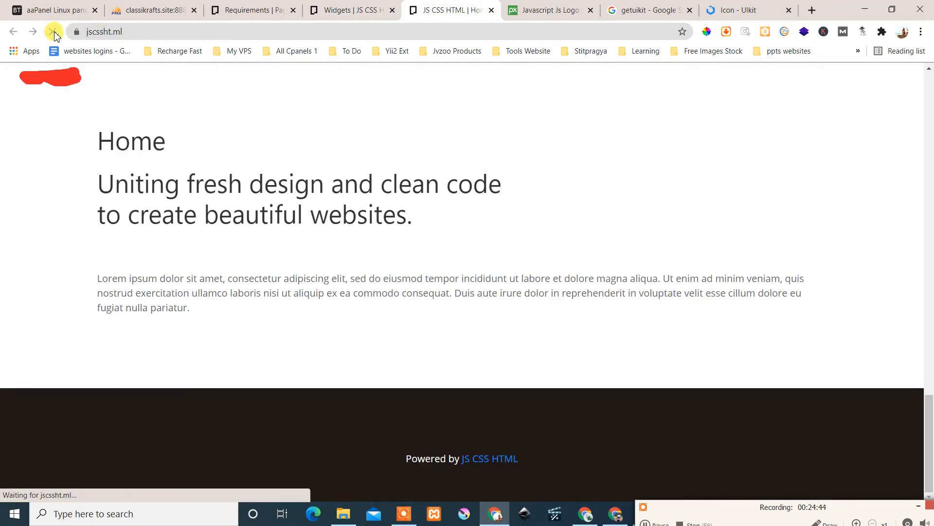
pyautogui.click(344, 12)
# Delete the Google Plus list item line from the footer widget HTML
pyautogui.scroll(-4, 548, 408)
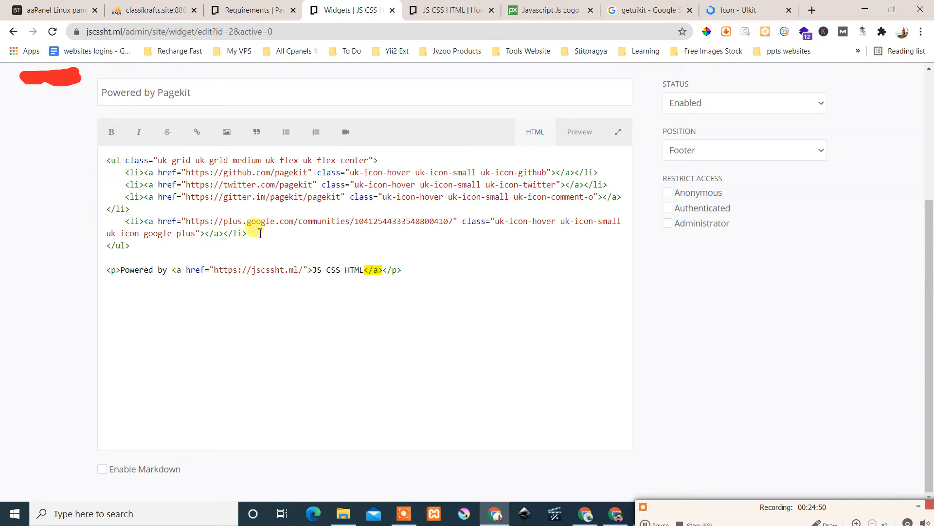
pyautogui.moveTo(253, 235); pyautogui.dragTo(104, 226)
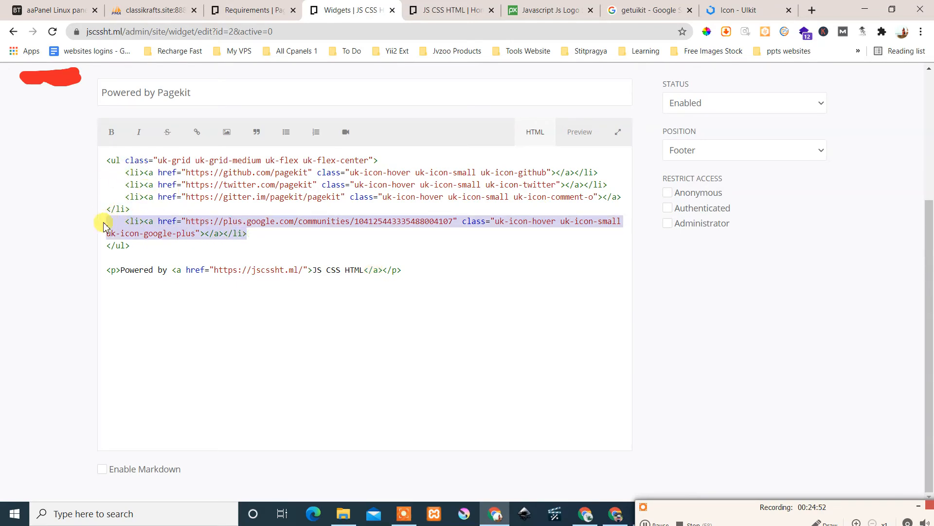
pyautogui.press('BackSpace')
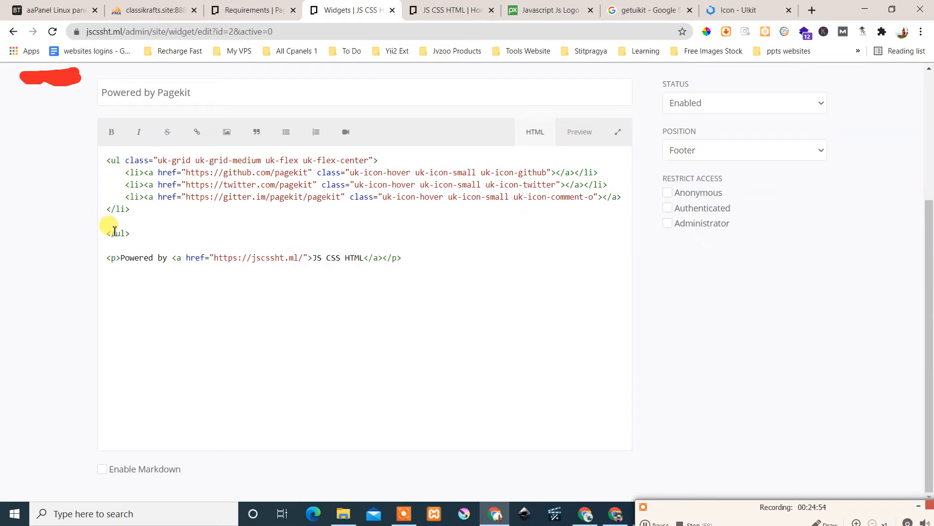
pyautogui.press('BackSpace')
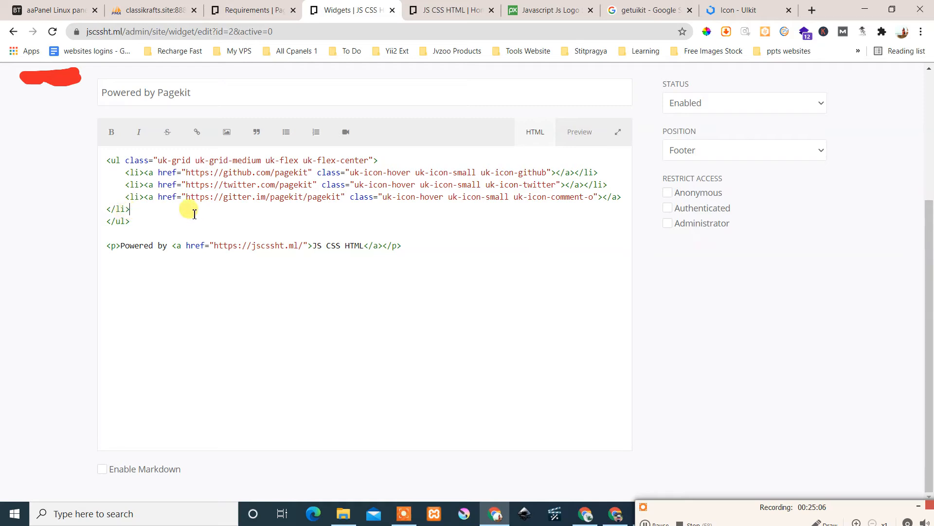
# Remove the class attribute from the gitter link's <a> tag
pyautogui.moveTo(133, 211); pyautogui.dragTo(130, 197)
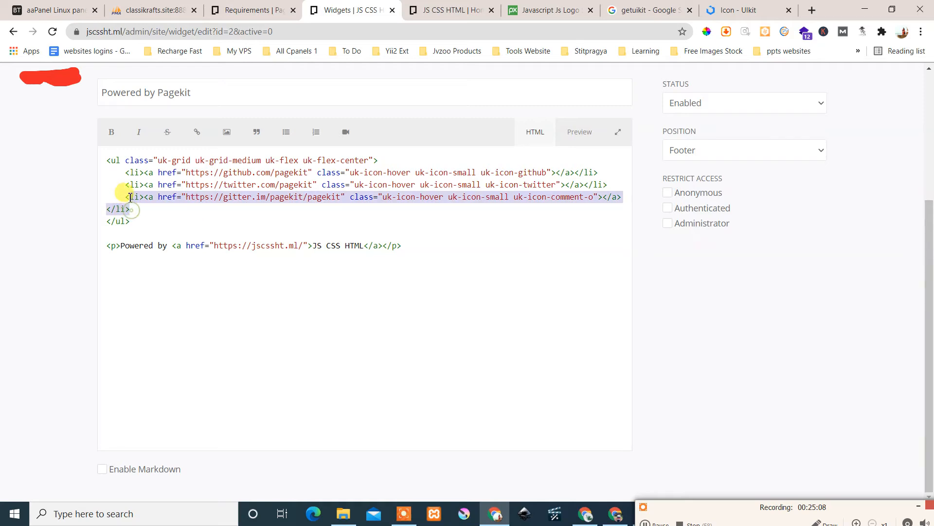
pyautogui.click(372, 221)
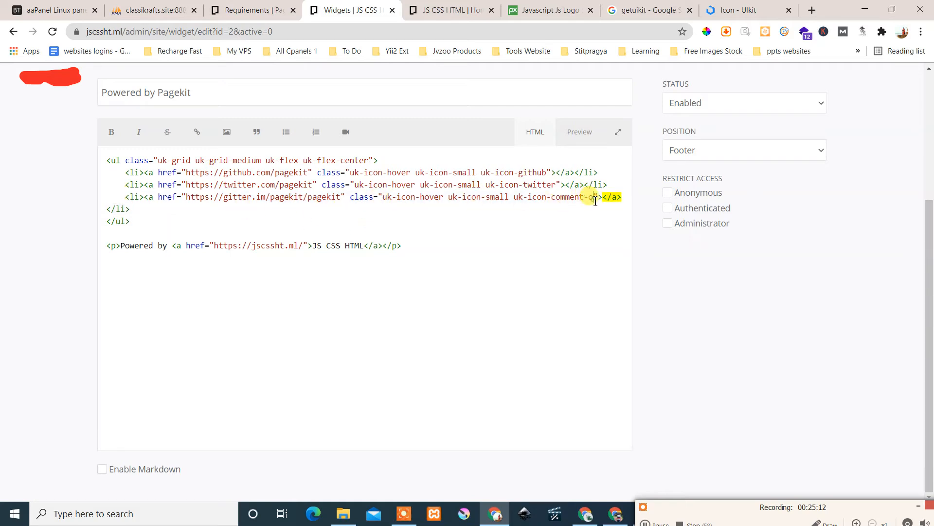
pyautogui.hotkey('ctrl', 'z')
pyautogui.hotkey('ctrl', 'z')
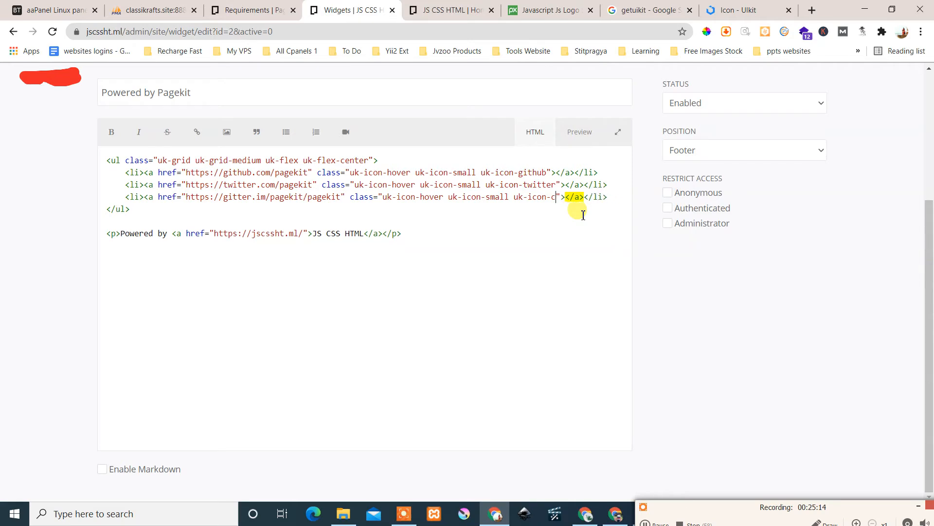
pyautogui.press('BackSpace')
pyautogui.press('BackSpace')
pyautogui.press('BackSpace')
pyautogui.press('BackSpace')
pyautogui.press('BackSpace')
pyautogui.press('BackSpace')
pyautogui.press('BackSpace')
pyautogui.press('BackSpace')
pyautogui.press('BackSpace')
pyautogui.press('BackSpace')
pyautogui.press('BackSpace')
pyautogui.press('BackSpace')
pyautogui.press('BackSpace')
pyautogui.press('BackSpace')
pyautogui.press('BackSpace')
pyautogui.press('BackSpace')
pyautogui.press('BackSpace')
pyautogui.press('BackSpace')
pyautogui.press('BackSpace')
pyautogui.press('BackSpace')
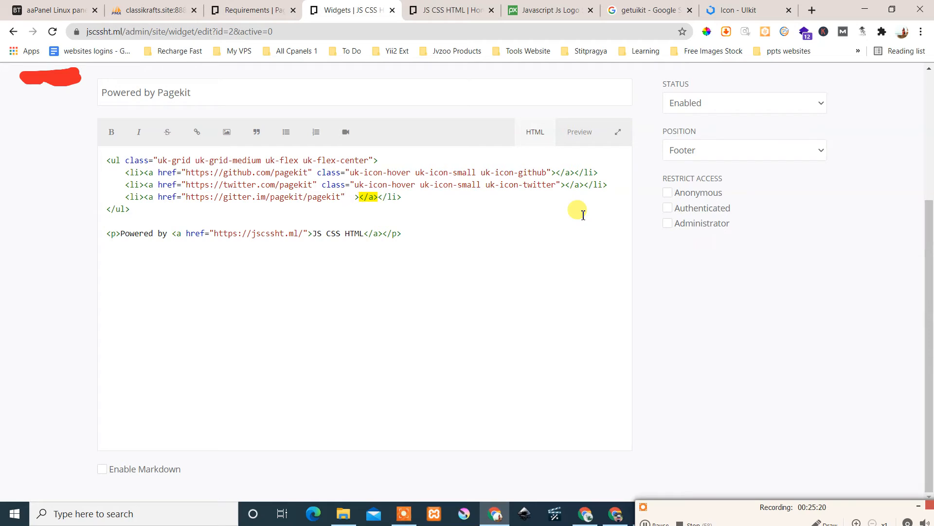
pyautogui.hotkey('ctrl', 'v')
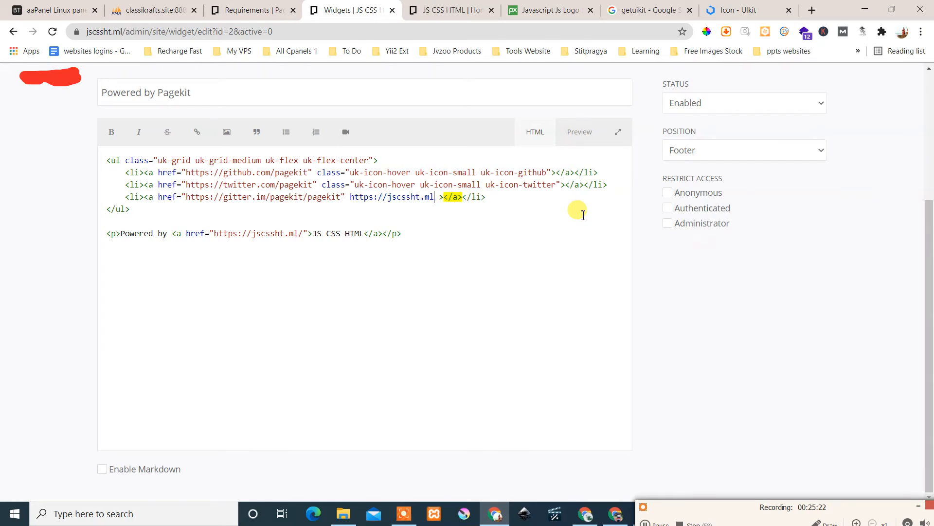
pyautogui.press('BackSpace')
pyautogui.press('BackSpace')
pyautogui.press('BackSpace')
pyautogui.press('BackSpace')
pyautogui.press('BackSpace')
pyautogui.press('BackSpace')
pyautogui.press('BackSpace')
pyautogui.press('BackSpace')
pyautogui.press('BackSpace')
pyautogui.press('BackSpace')
pyautogui.press('BackSpace')
pyautogui.press('BackSpace')
pyautogui.press('BackSpace')
pyautogui.press('BackSpace')
pyautogui.press('BackSpace')
pyautogui.press('BackSpace')
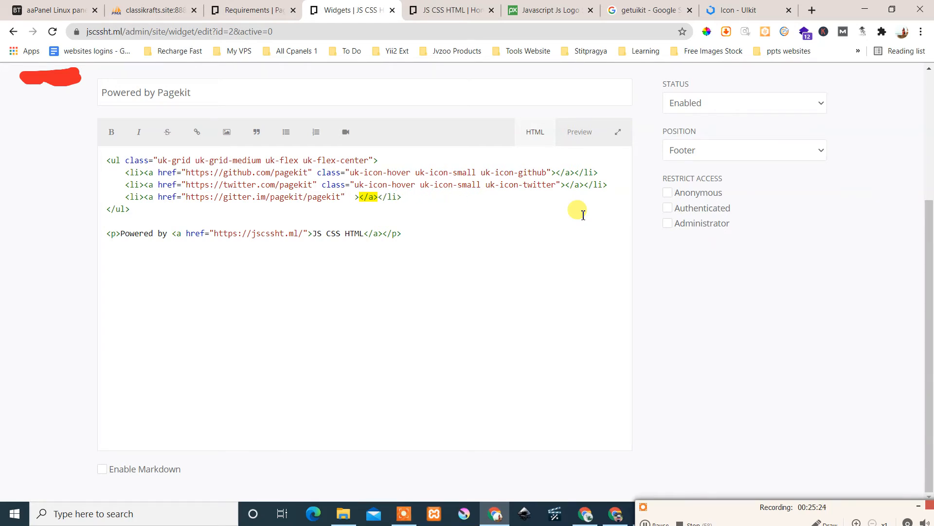
# Copy uk-icon= from the UIkit Icon docs into the gitter link tag with a quote
pyautogui.click(737, 9)
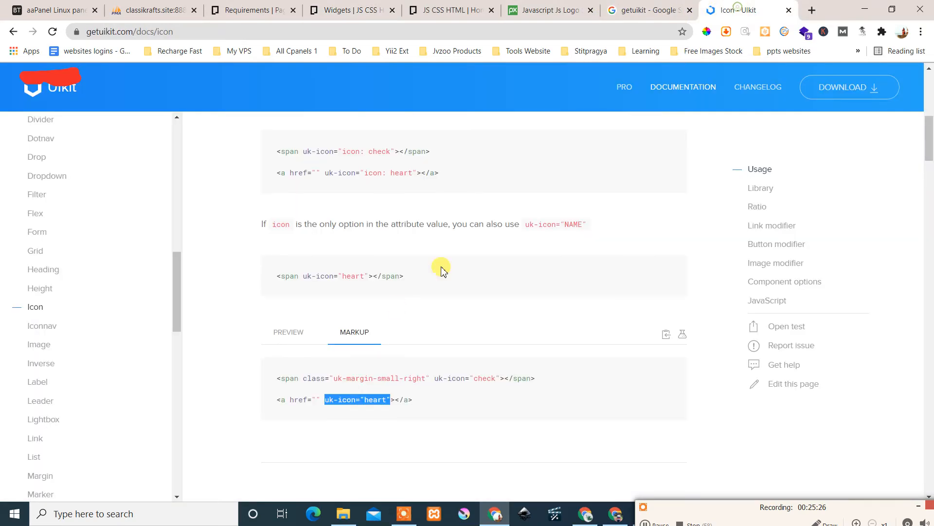
pyautogui.click(416, 400)
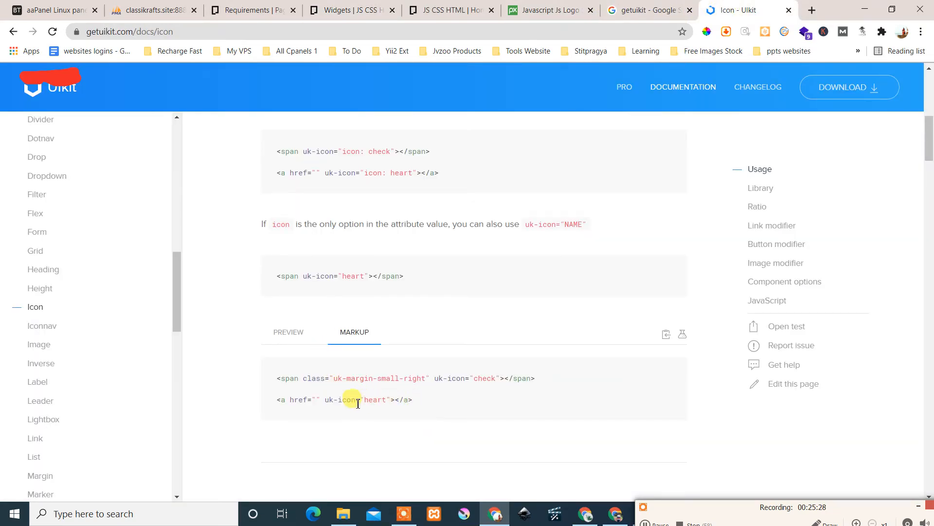
pyautogui.moveTo(325, 399); pyautogui.dragTo(361, 400)
pyautogui.hotkey('ctrl', 'c')
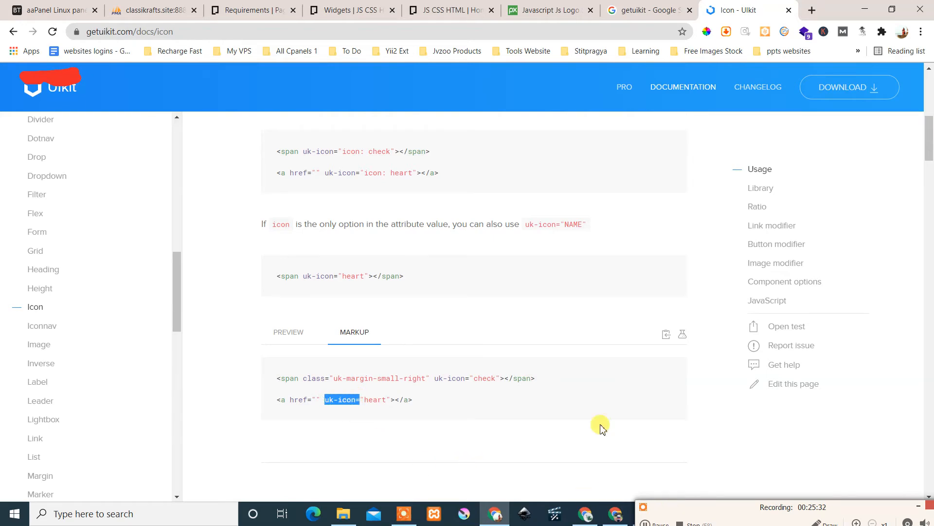
pyautogui.click(471, 10)
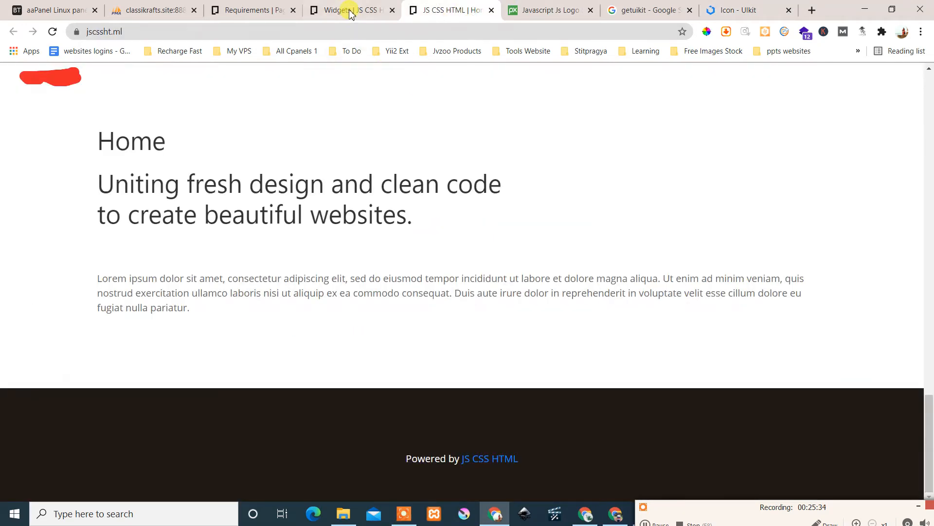
pyautogui.click(352, 11)
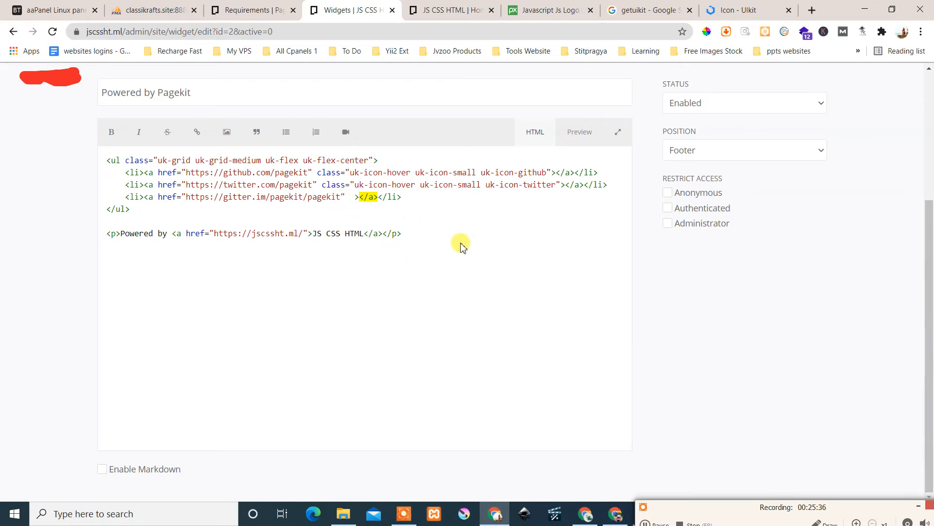
pyautogui.hotkey('ctrl', 'v')
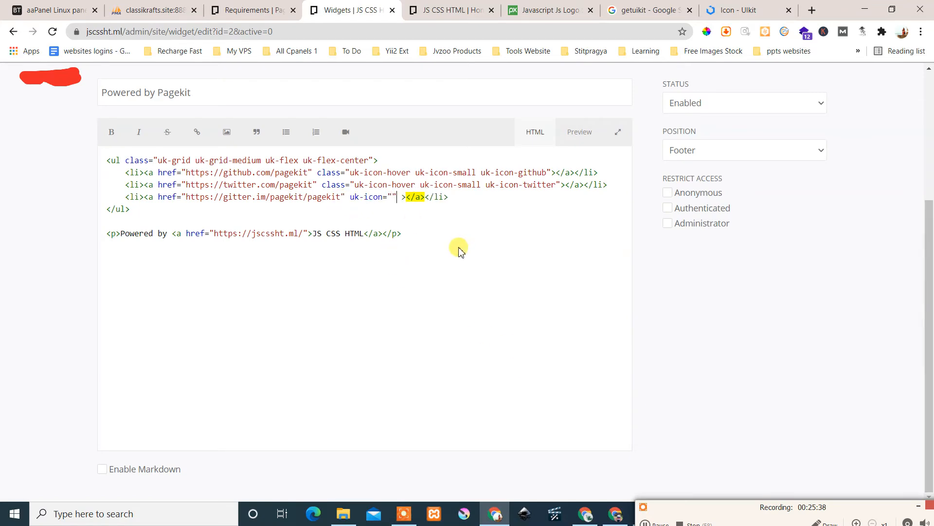
pyautogui.write('"')
# Look up the instagram icon name in the docs and complete uk-icon="instagram"
pyautogui.click(715, 11)
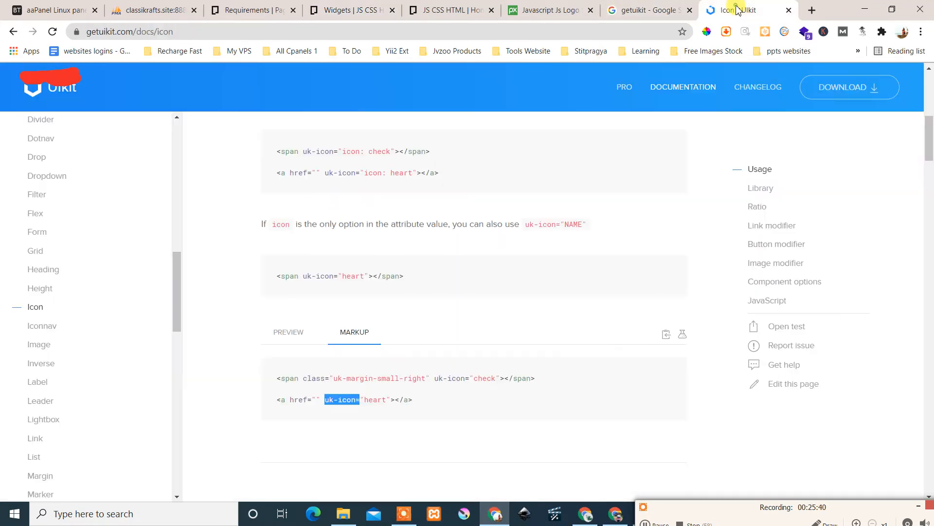
pyautogui.scroll(-5, 610, 238)
pyautogui.scroll(-8, 594, 281)
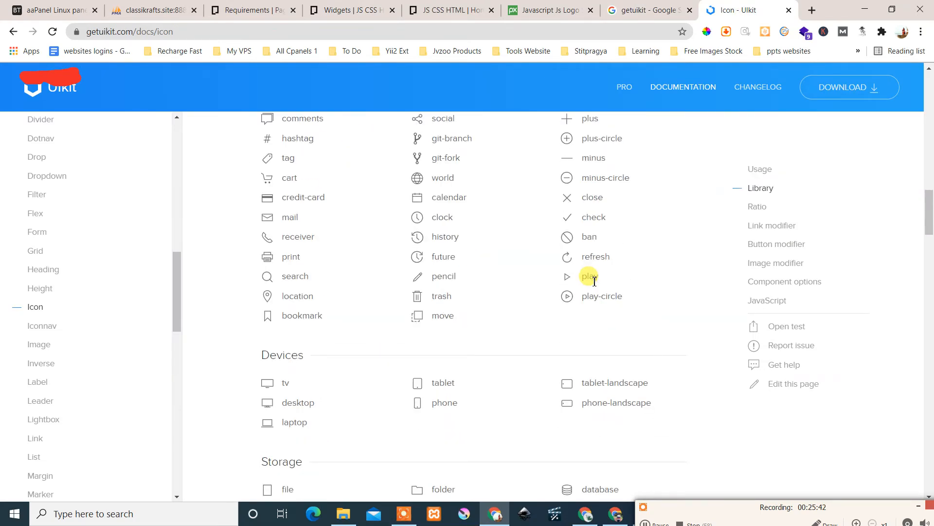
pyautogui.hotkey('ctrl', 'f')
pyautogui.write('insta')
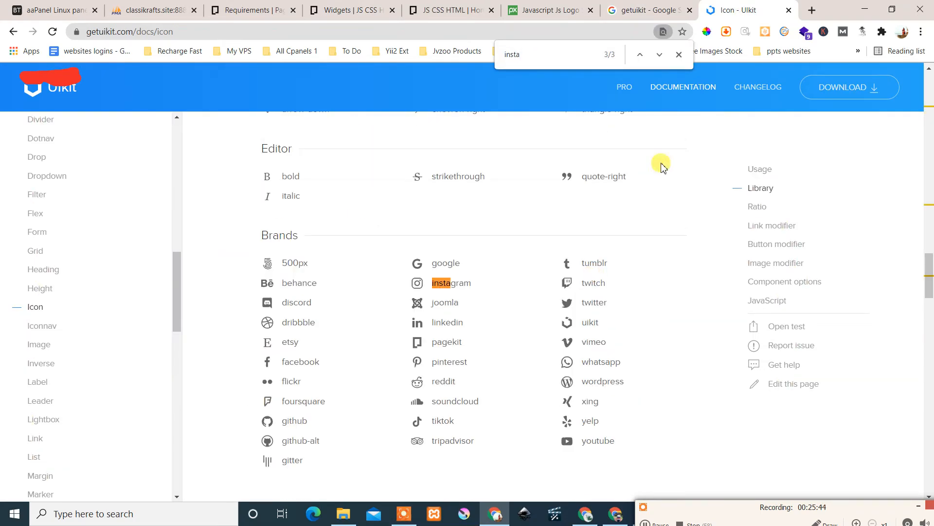
pyautogui.doubleClick(452, 284)
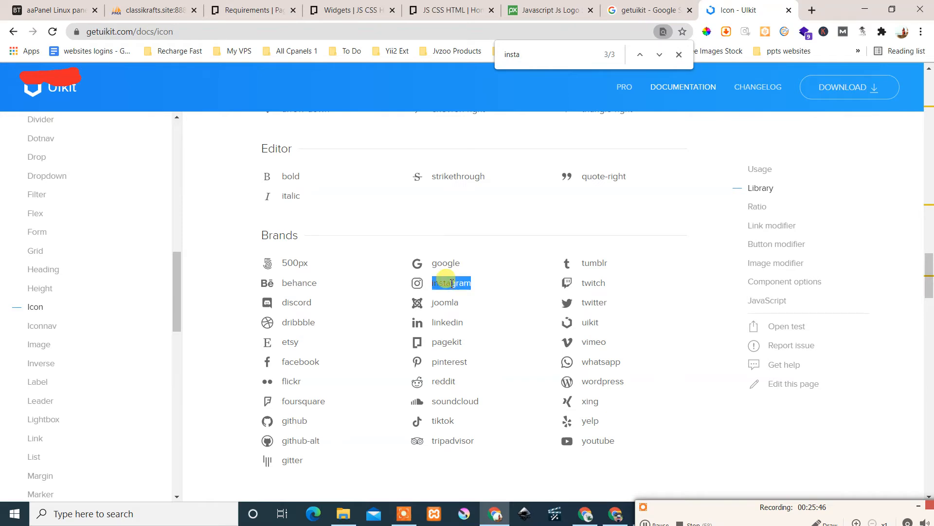
pyautogui.click(429, 10)
pyautogui.click(353, 10)
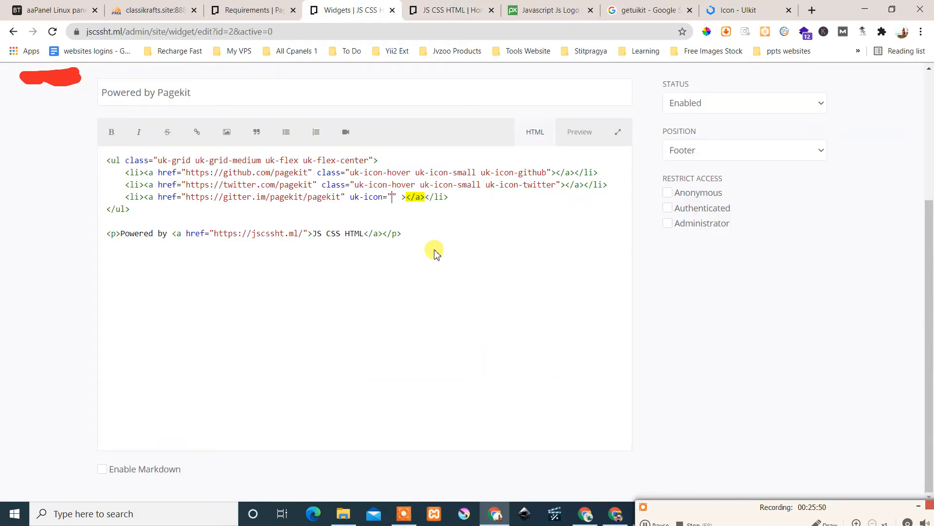
pyautogui.write('<li><a href="https://gitter.im/pagekit/pagekit" uk-icon="" ></a></li>')
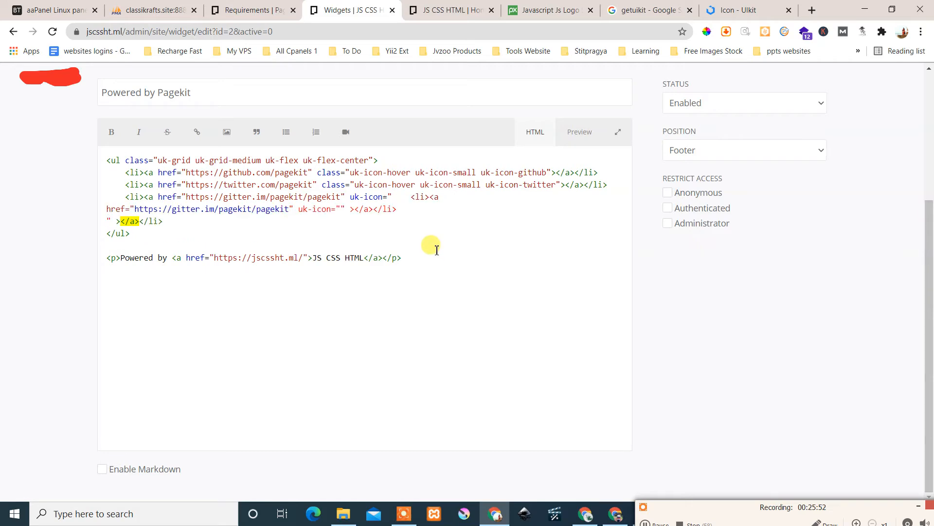
pyautogui.hotkey('ctrl', 'z')
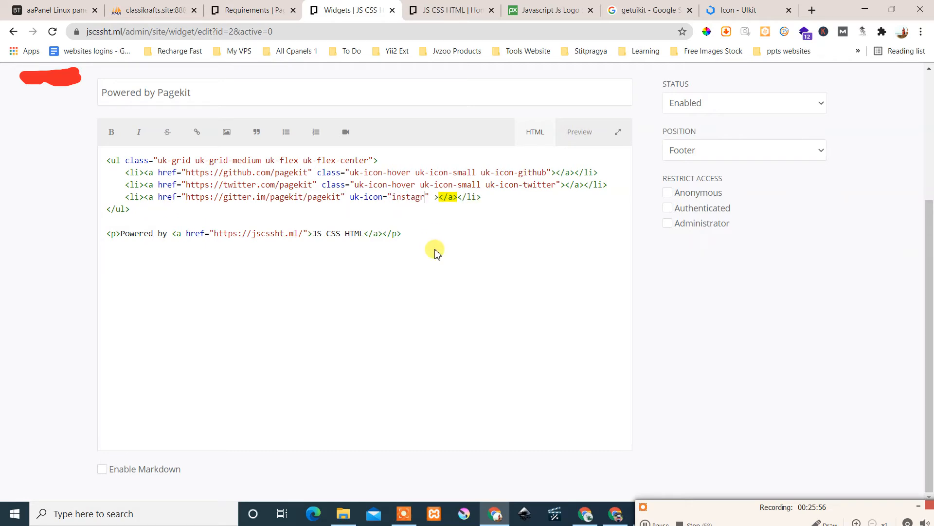
pyautogui.scroll(4, 786, 272)
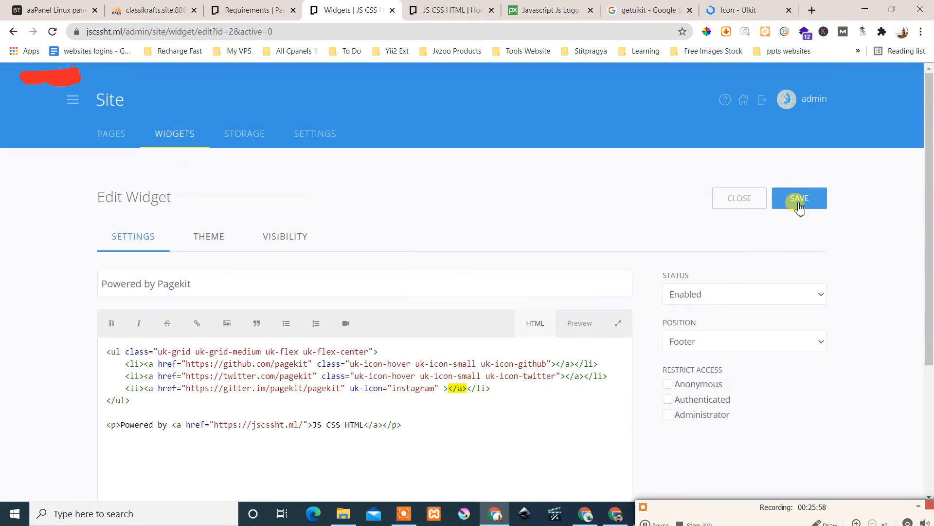
# Add target="_blank" to the Instagram icon link and save the widget
pyautogui.click(800, 198)
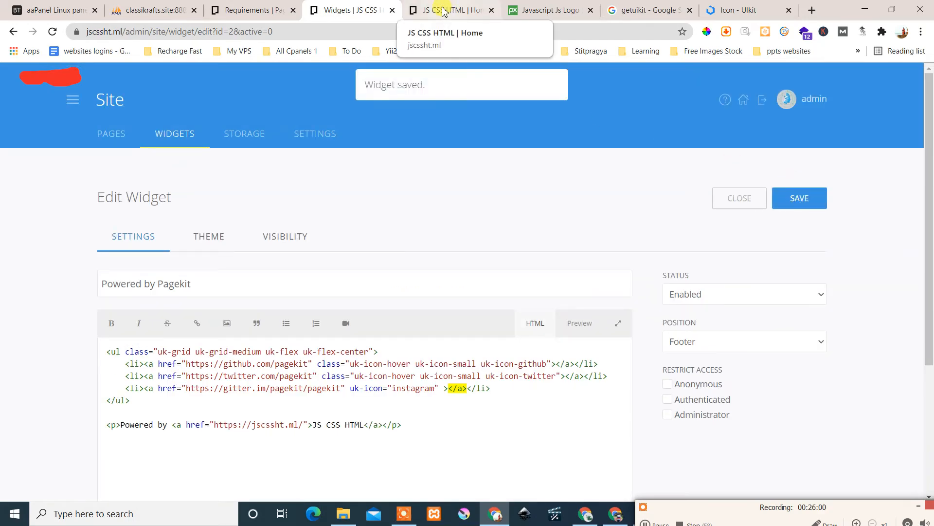
pyautogui.click(452, 11)
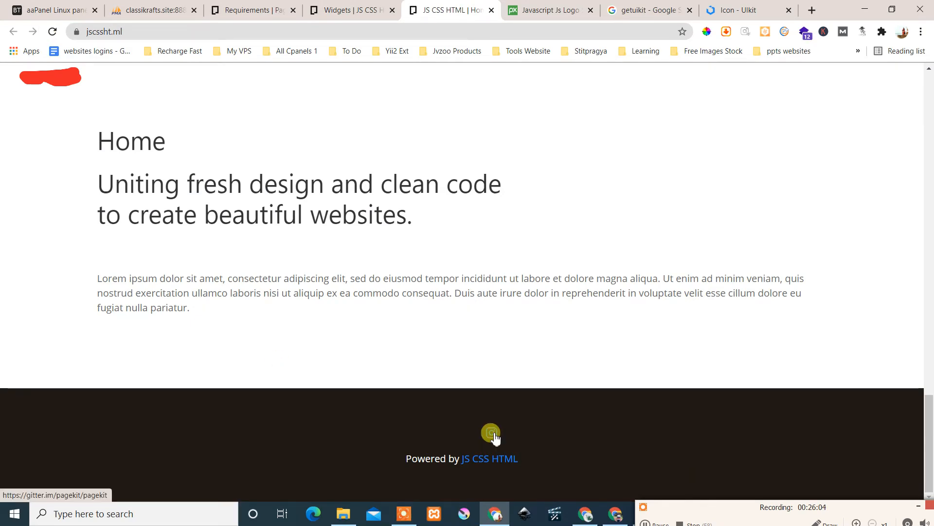
pyautogui.click(346, 9)
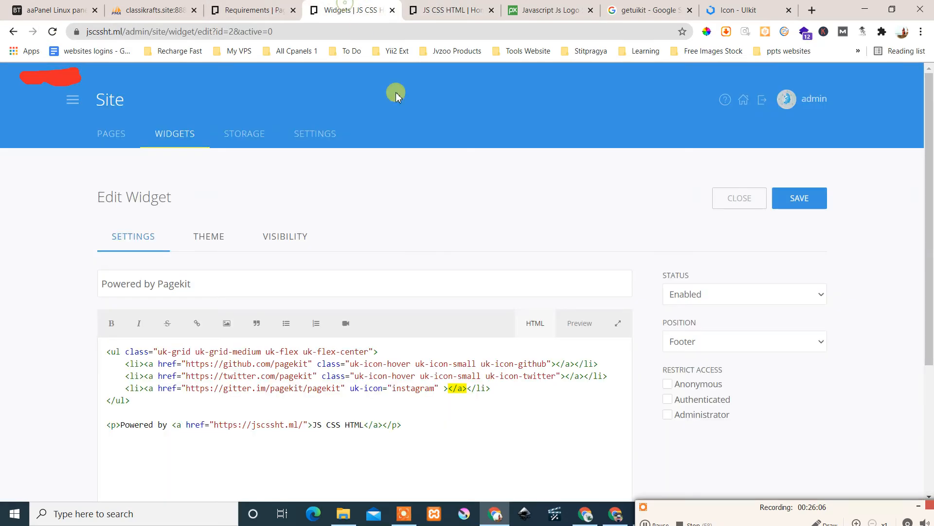
pyautogui.click(443, 388)
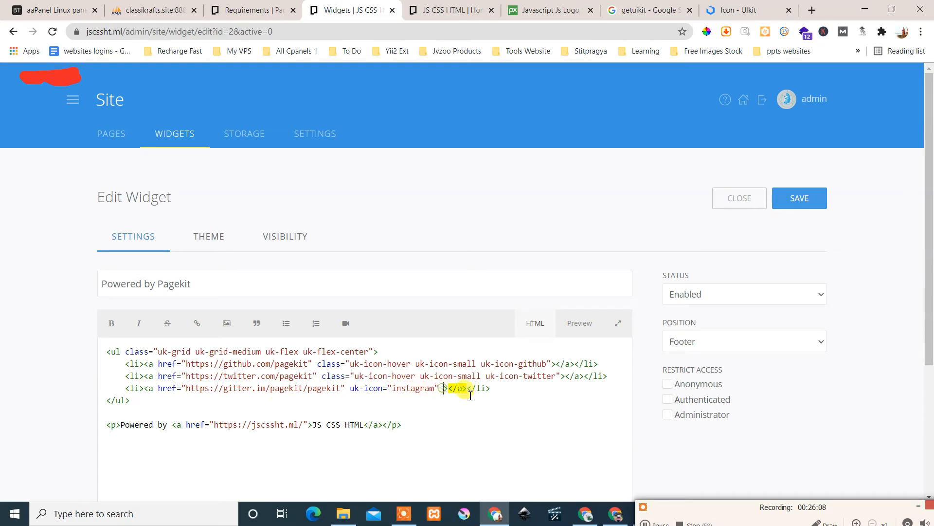
pyautogui.write('target')
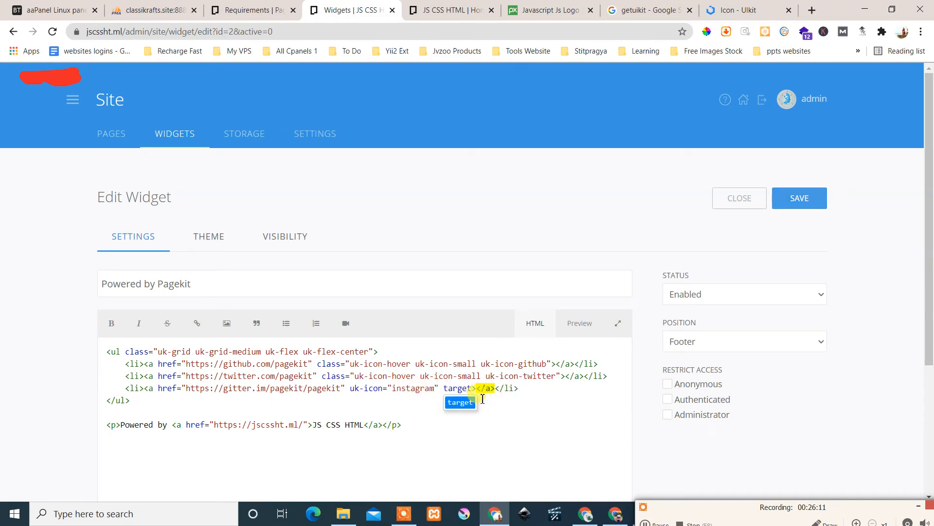
pyautogui.press('Return')
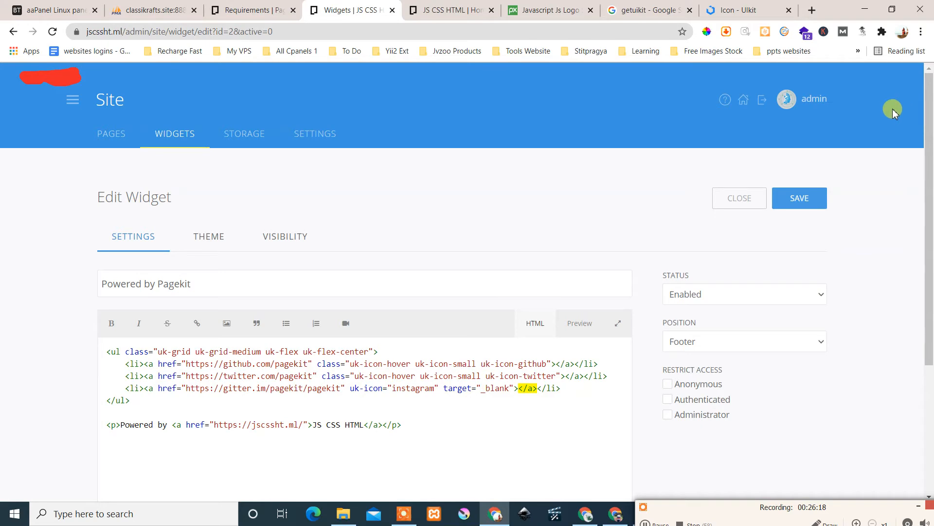
pyautogui.click(792, 207)
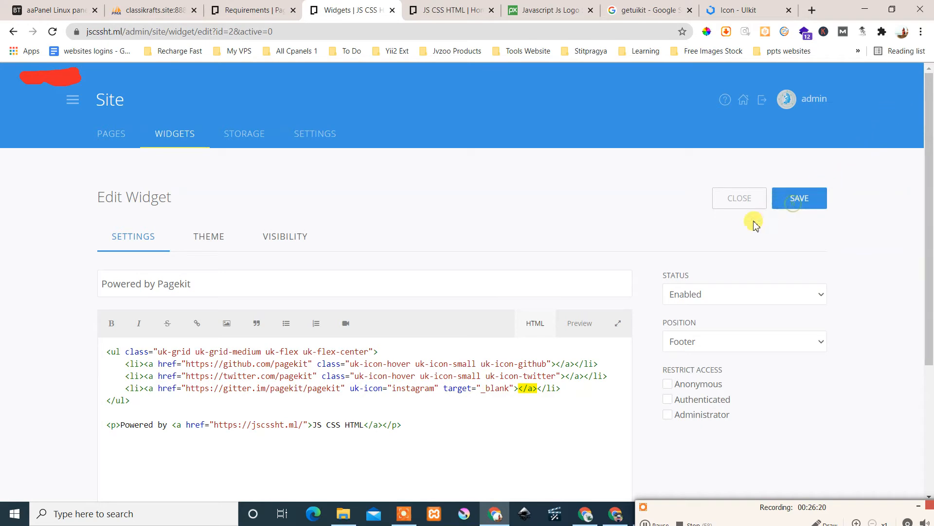
# Reload the live site and test the footer Instagram icon, which opens Gitter in a new tab
pyautogui.click(500, 12)
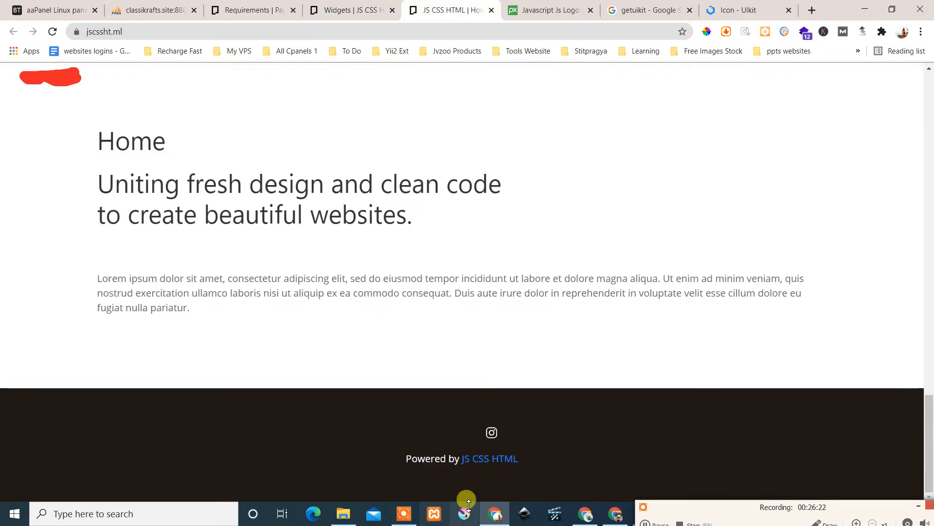
pyautogui.click(493, 464)
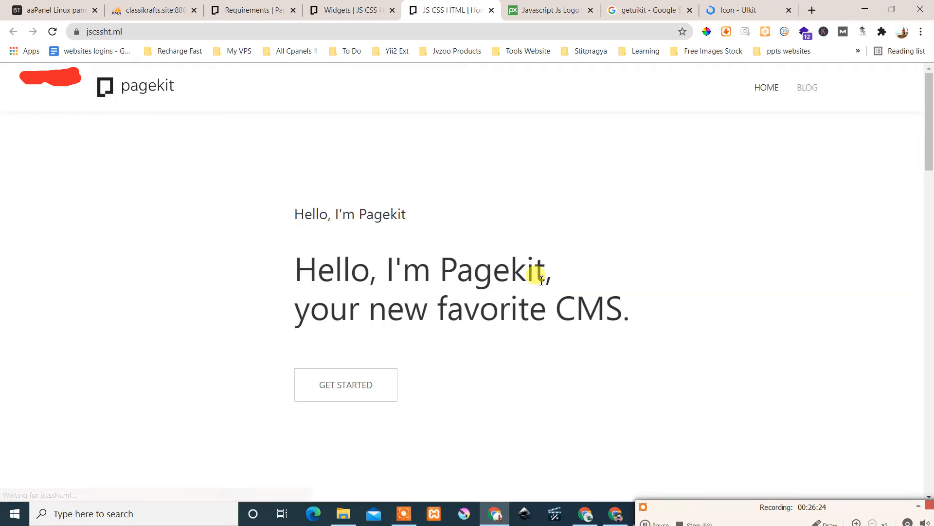
pyautogui.click(52, 31)
pyautogui.scroll(-15, 514, 297)
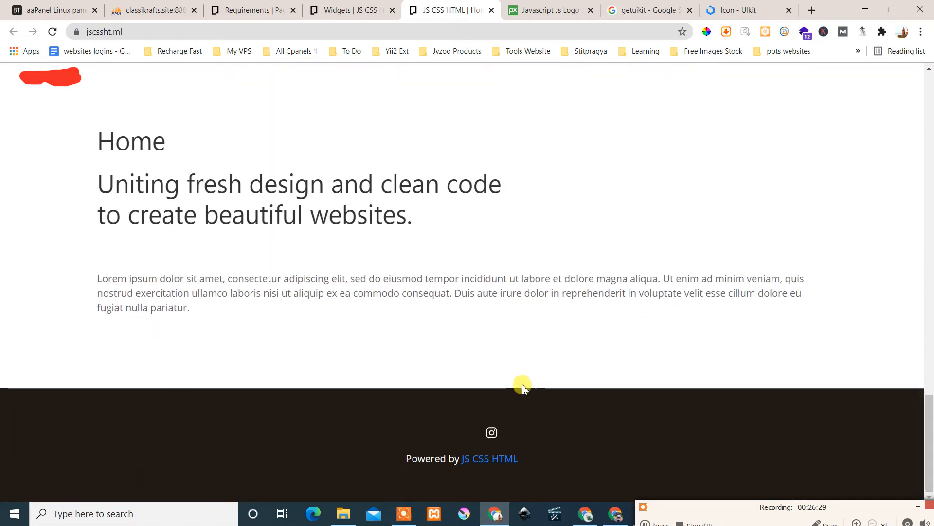
pyautogui.click(502, 459)
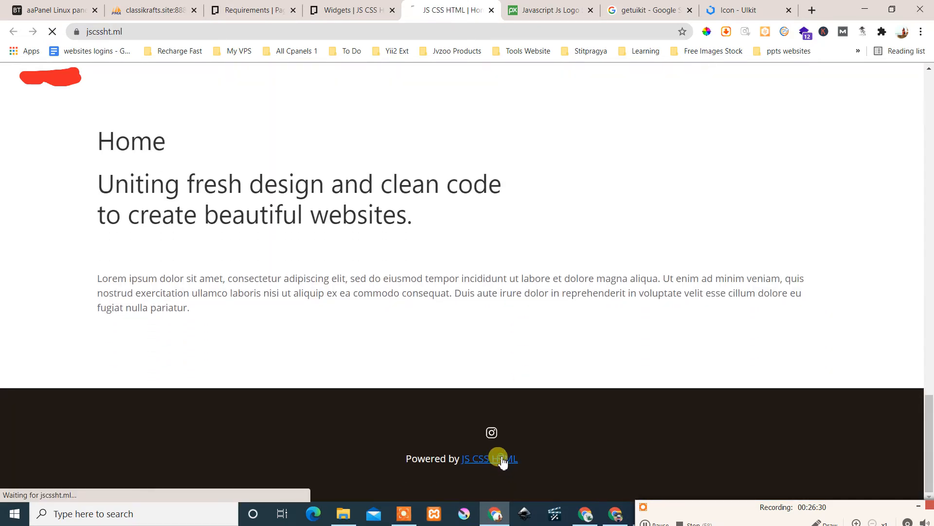
pyautogui.scroll(-18, 372, 236)
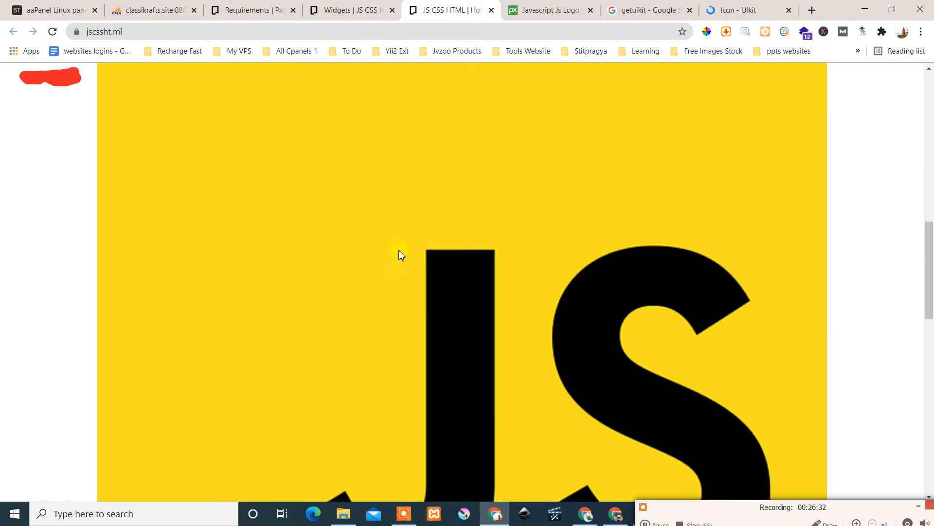
pyautogui.scroll(-3, 495, 262)
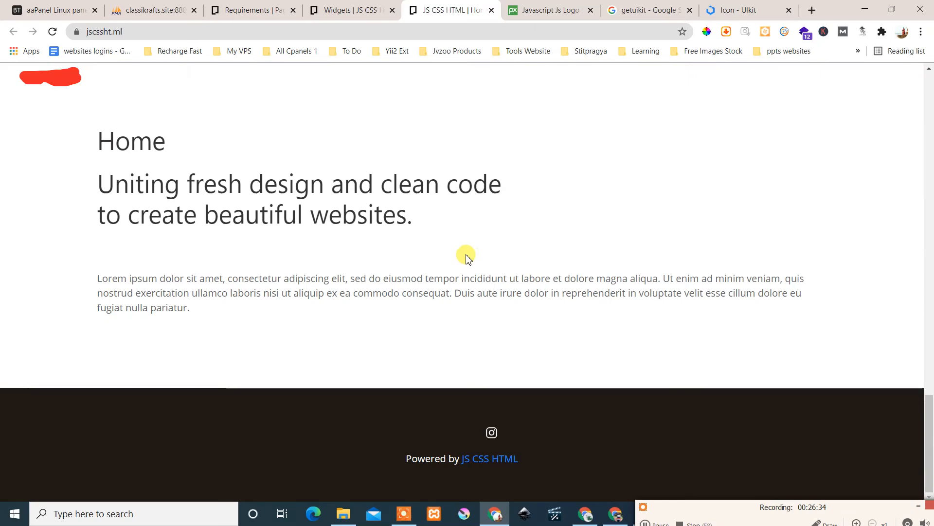
pyautogui.click(492, 433)
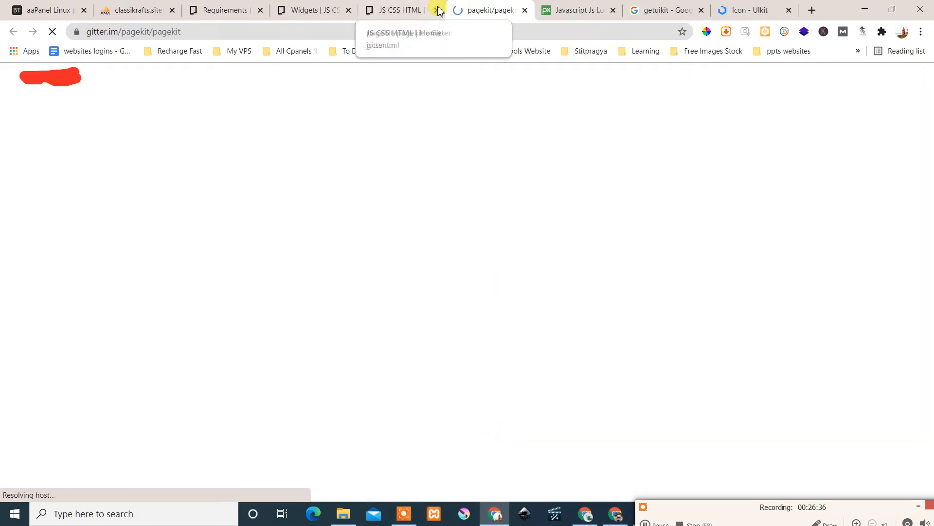
pyautogui.click(411, 10)
pyautogui.click(501, 16)
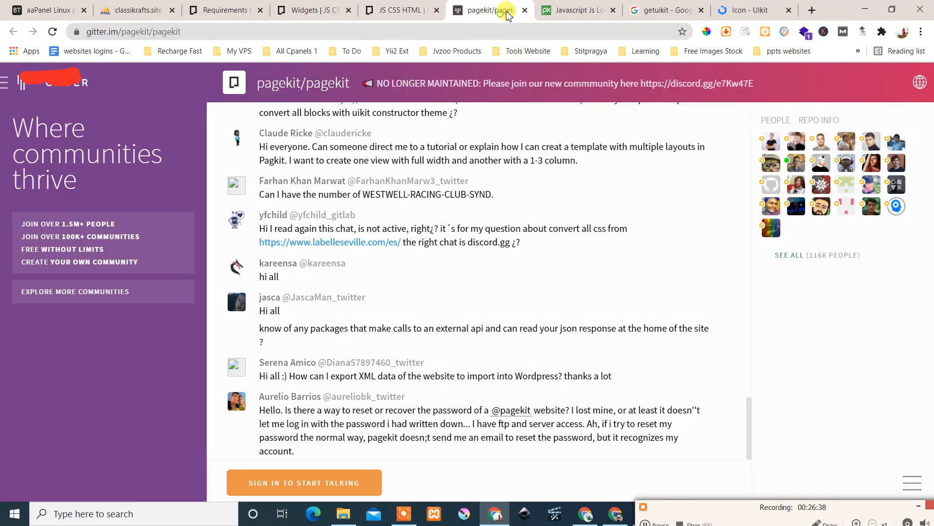
pyautogui.click(525, 11)
pyautogui.click(311, 10)
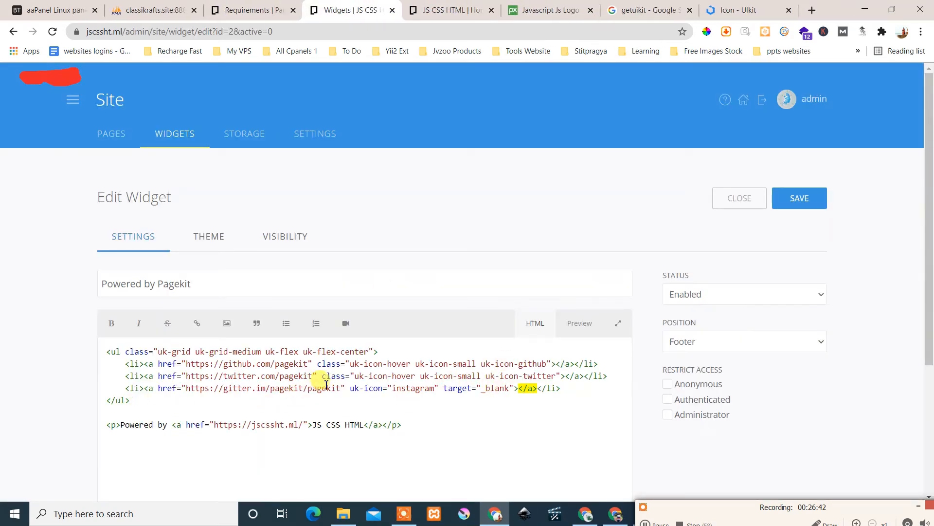
pyautogui.moveTo(341, 388); pyautogui.dragTo(196, 393)
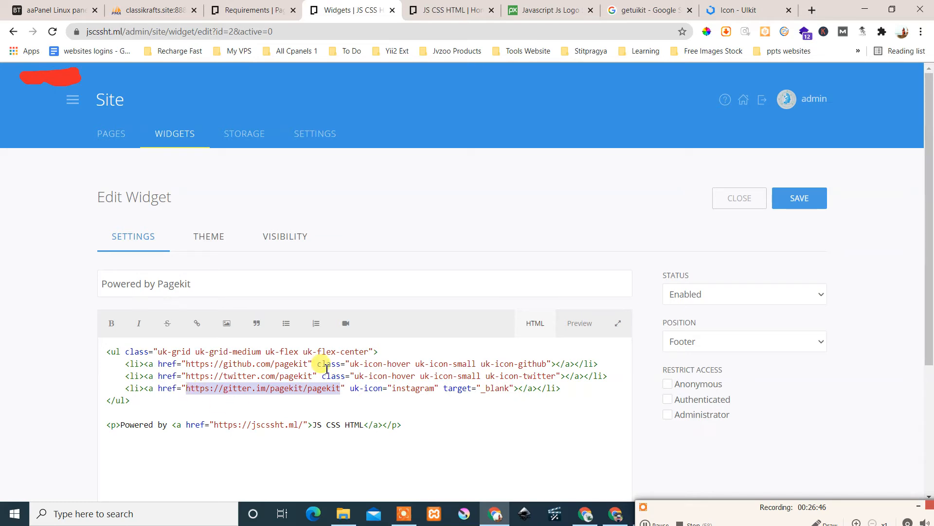
pyautogui.write('https://')
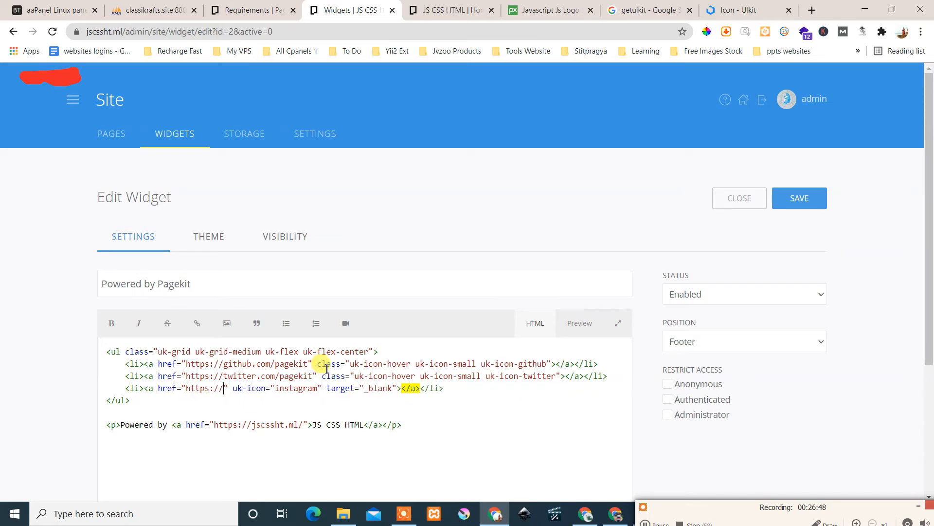
pyautogui.write('nstagram/')
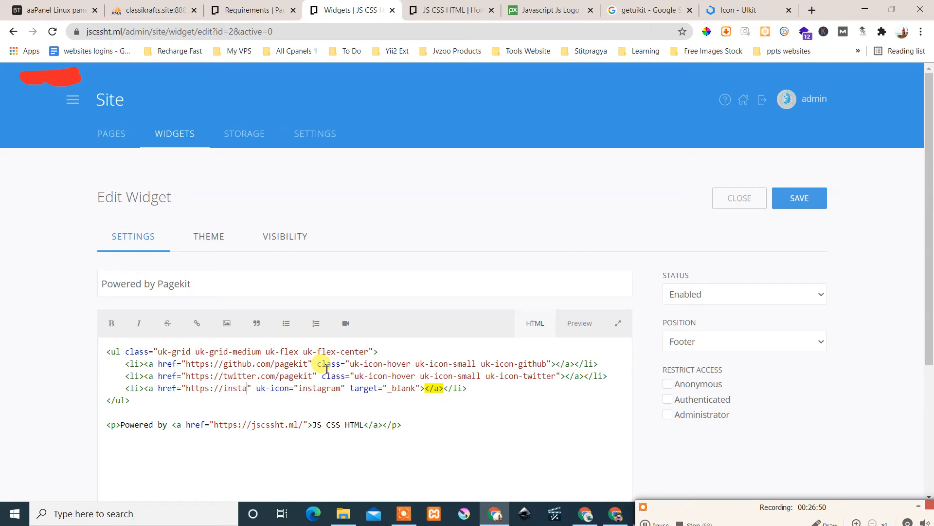
pyautogui.write('jsc')
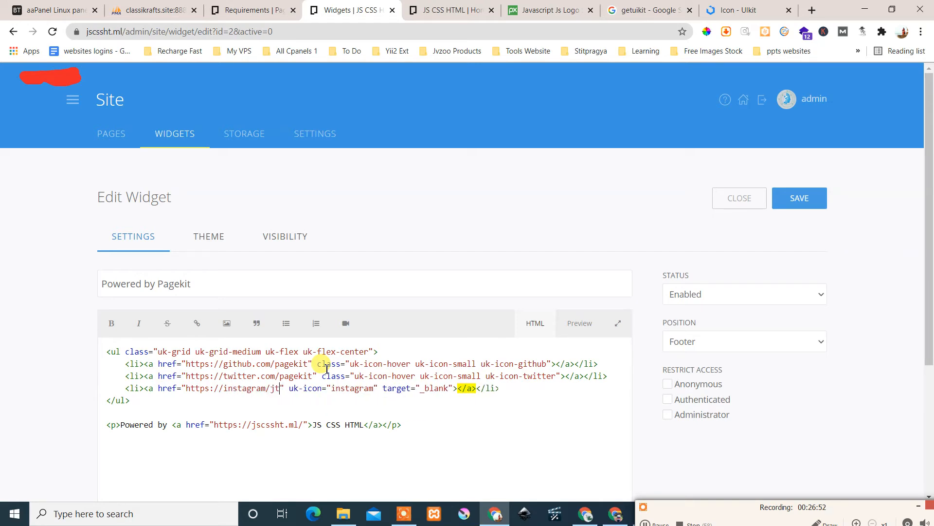
pyautogui.write('ssht')
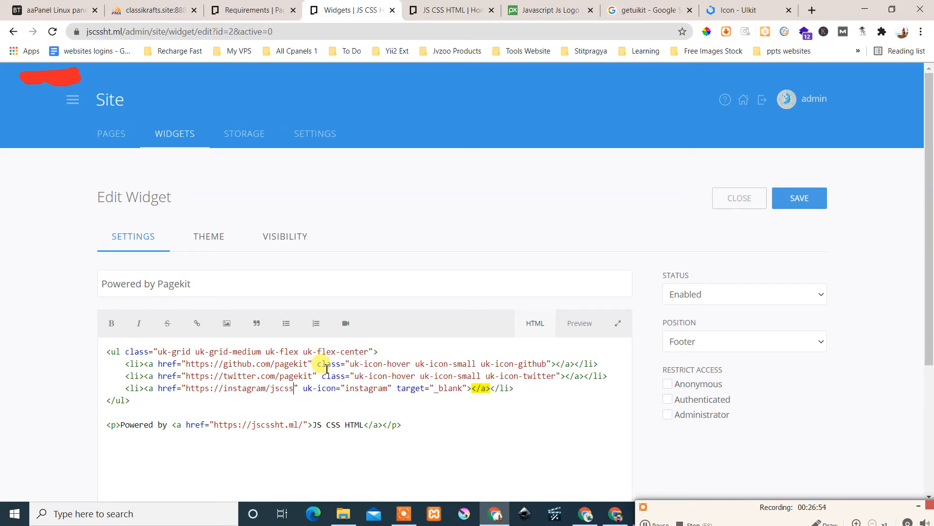
pyautogui.write('ml')
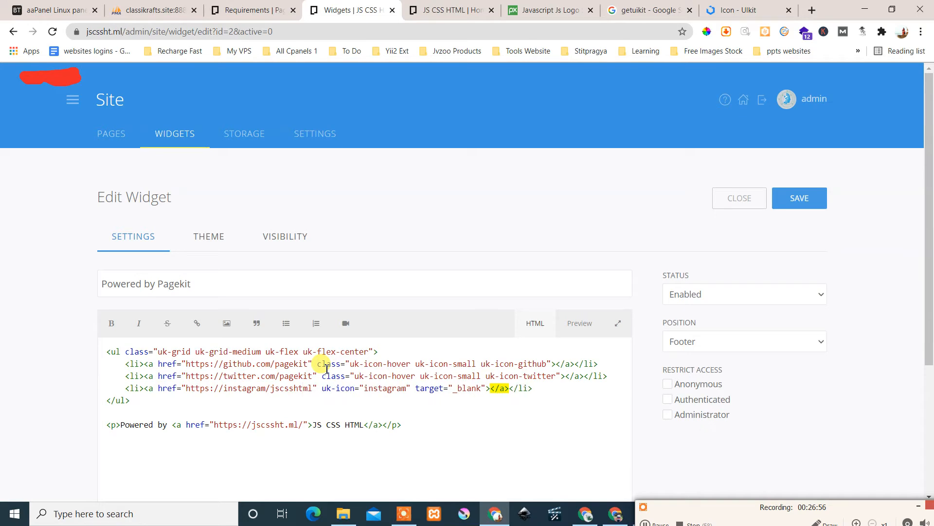
pyautogui.click(798, 196)
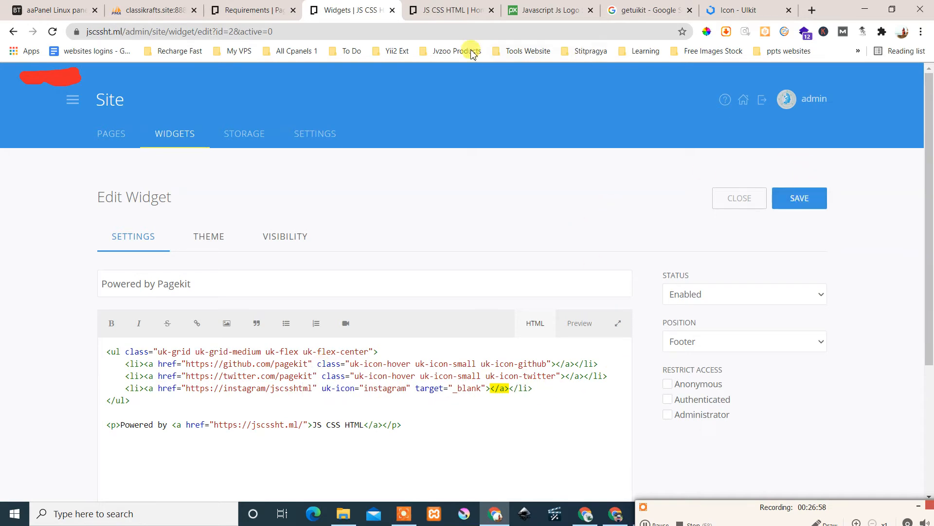
# Test the footer icon, try instagram/jscssht.ml in the address bar, and close the unreachable tab
pyautogui.click(446, 11)
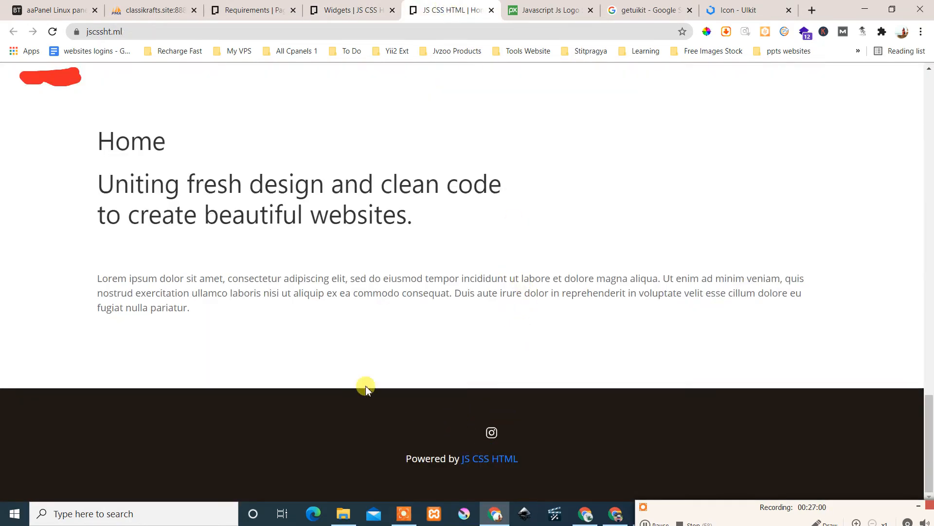
pyautogui.click(53, 31)
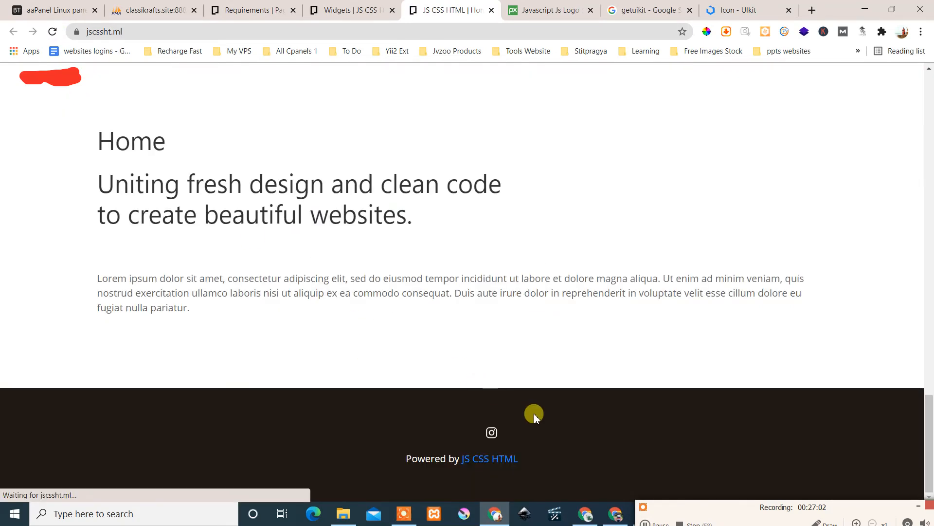
pyautogui.click(490, 432)
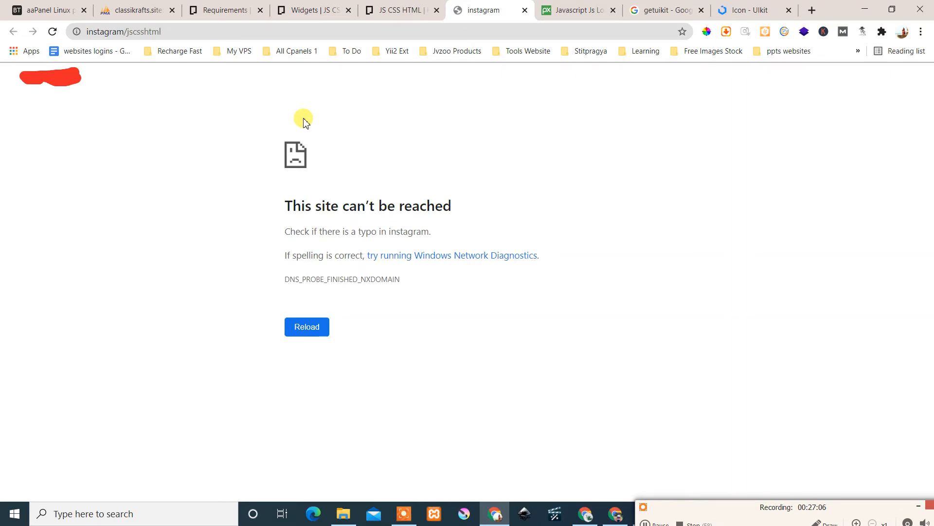
pyautogui.click(187, 32)
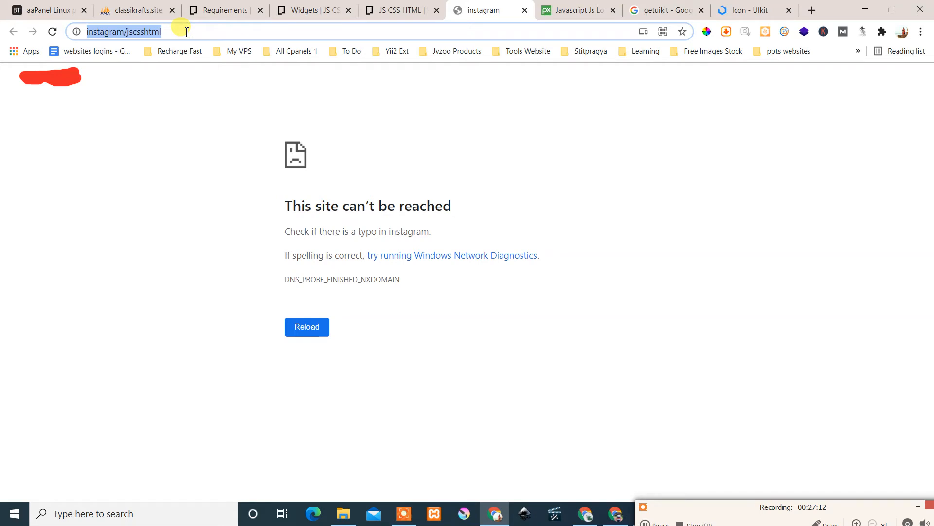
pyautogui.click(187, 32)
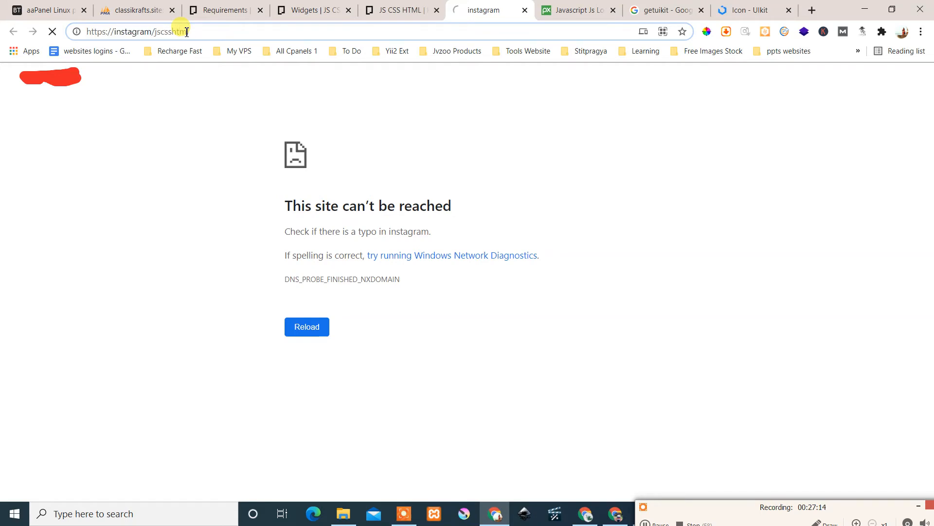
pyautogui.write('.')
pyautogui.press('Return')
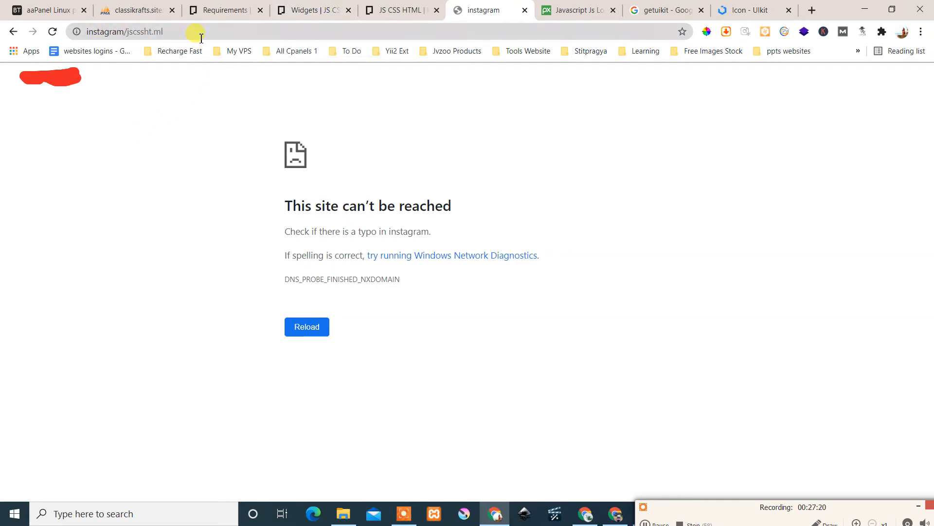
pyautogui.click(525, 11)
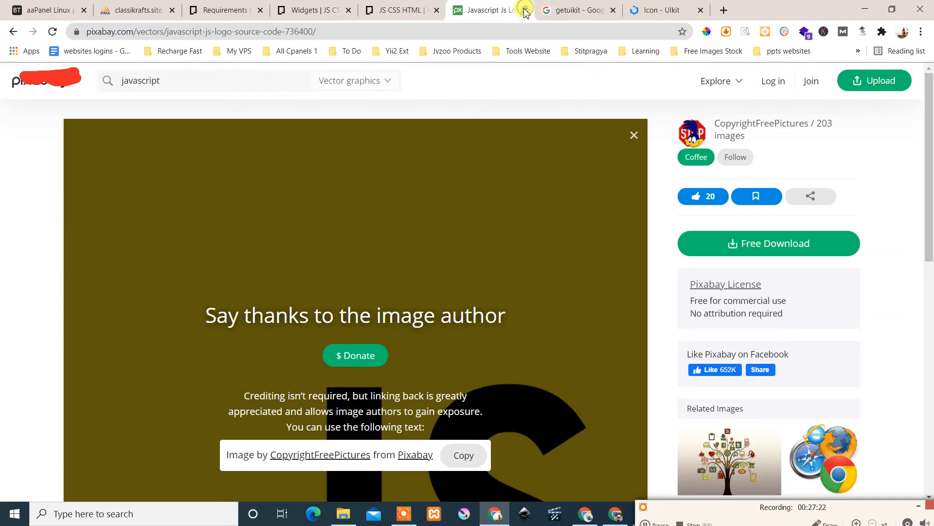
pyautogui.click(402, 6)
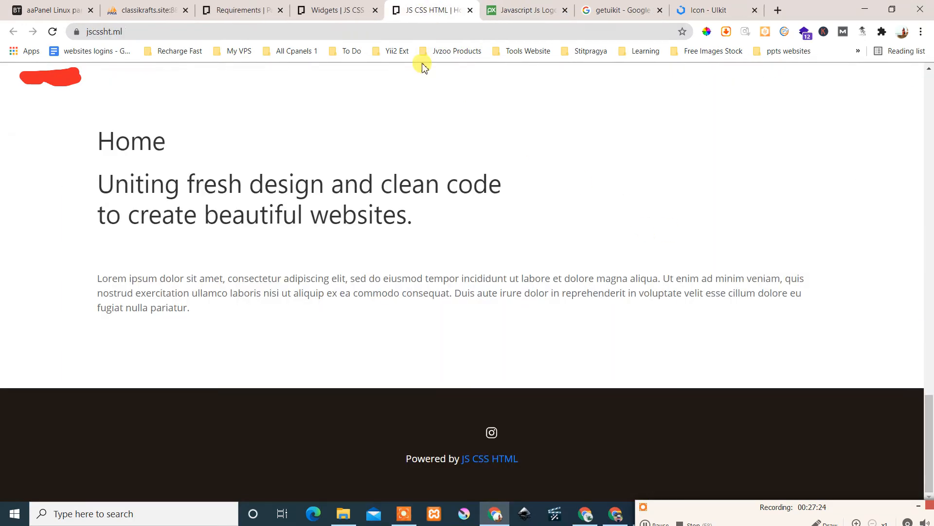
pyautogui.click(368, 12)
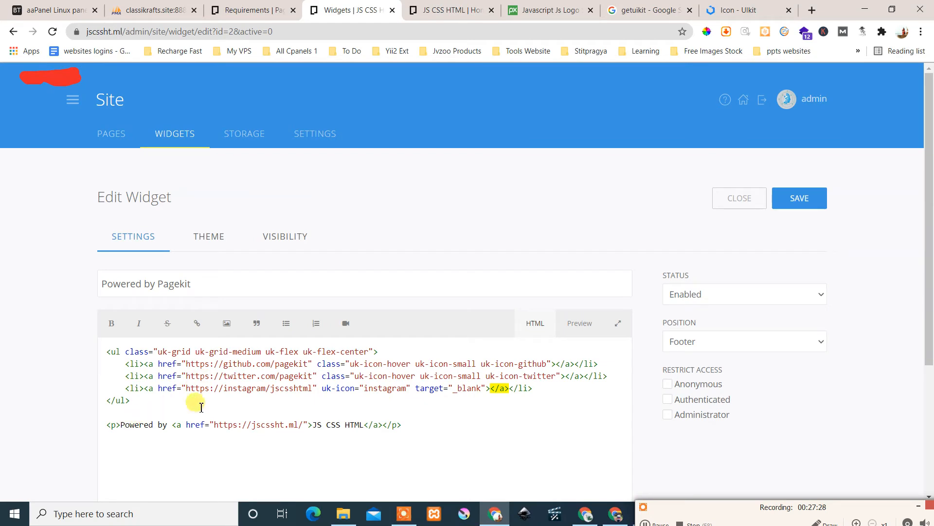
pyautogui.click(267, 388)
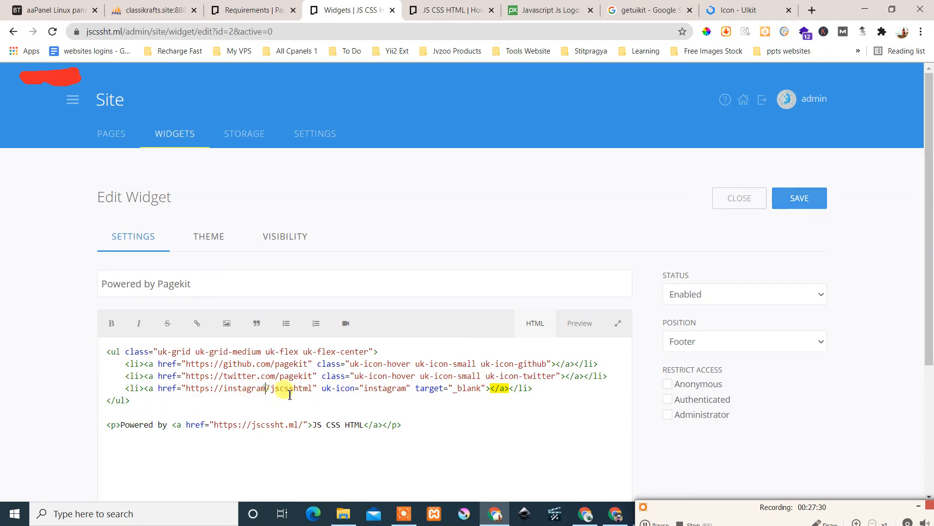
pyautogui.write('.com')
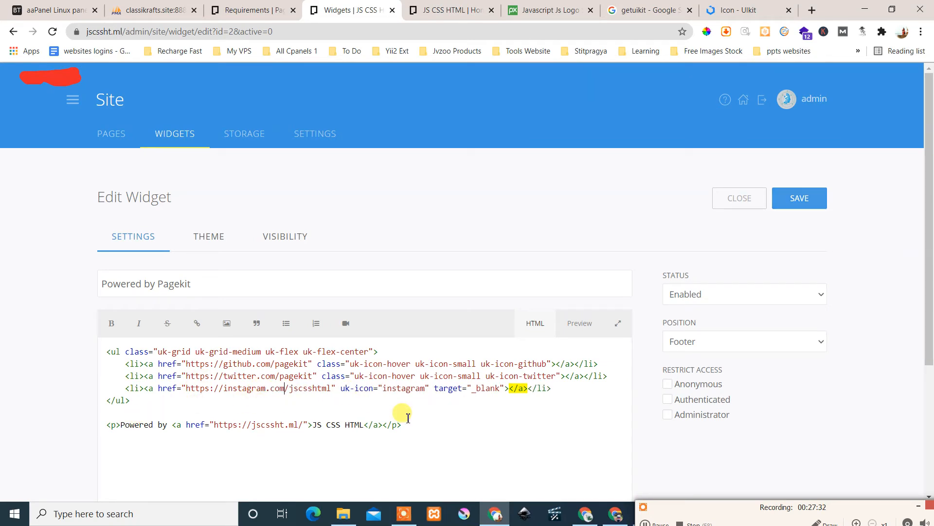
pyautogui.click(410, 6)
pyautogui.click(53, 32)
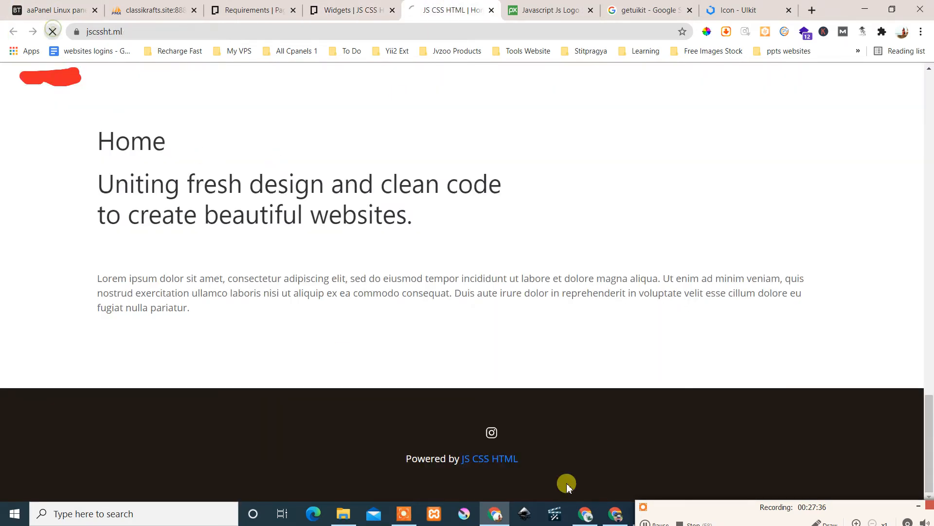
pyautogui.click(493, 432)
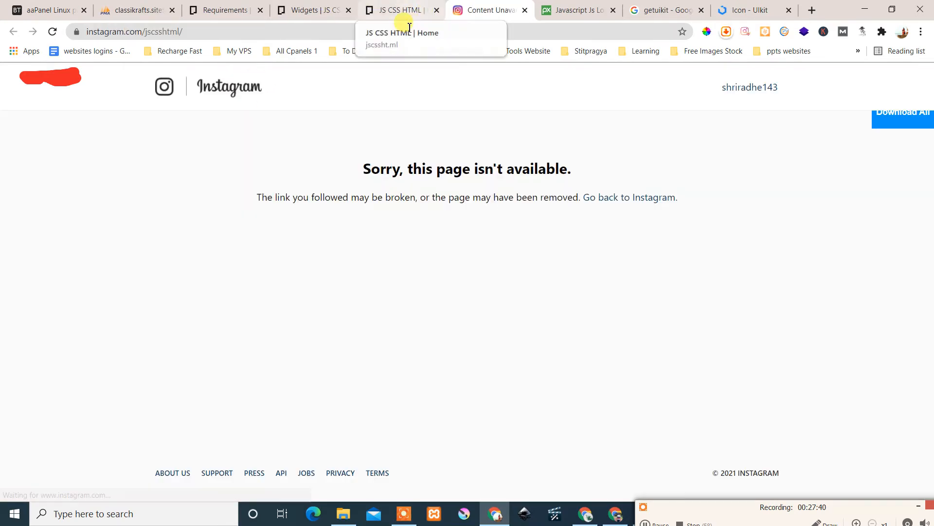
pyautogui.click(229, 33)
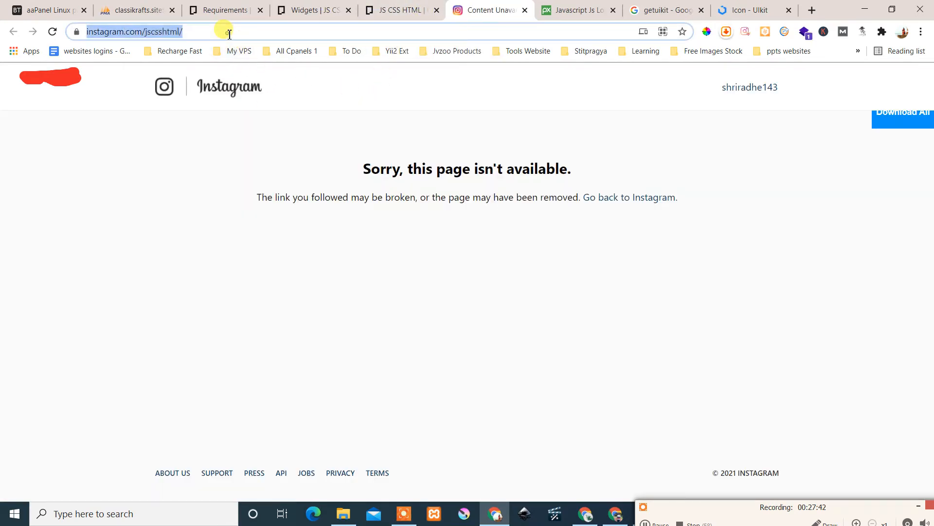
pyautogui.click(229, 33)
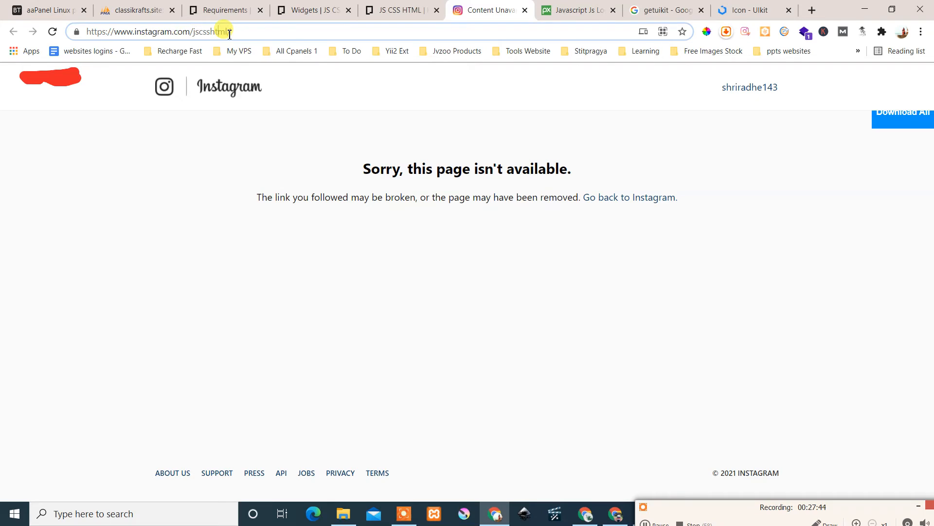
# Load the edited profile address and log out of the current Instagram account
pyautogui.write('.')
pyautogui.press('Return')
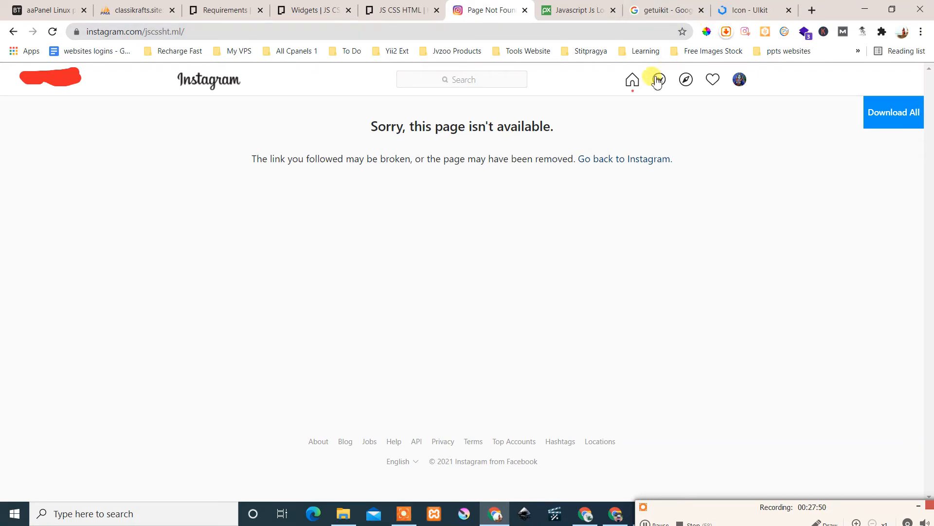
pyautogui.click(739, 82)
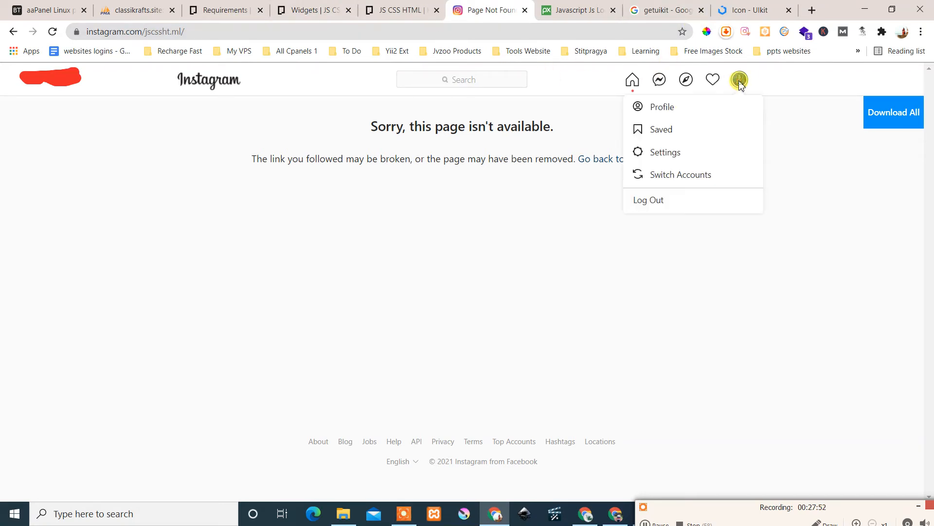
pyautogui.click(664, 200)
pyautogui.click(437, 317)
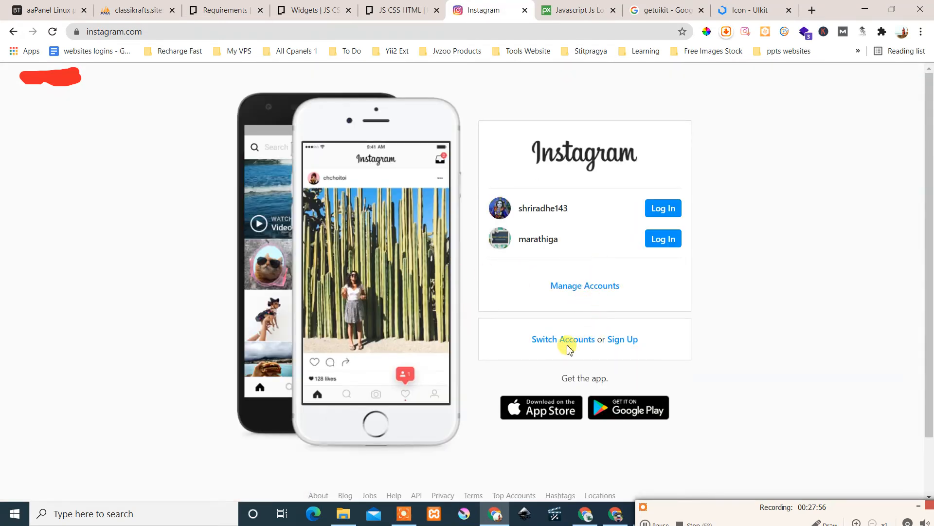
# Open Instagram's sign-up form, autofill the phone number and full name, and enter username jscsshtml
pyautogui.click(625, 339)
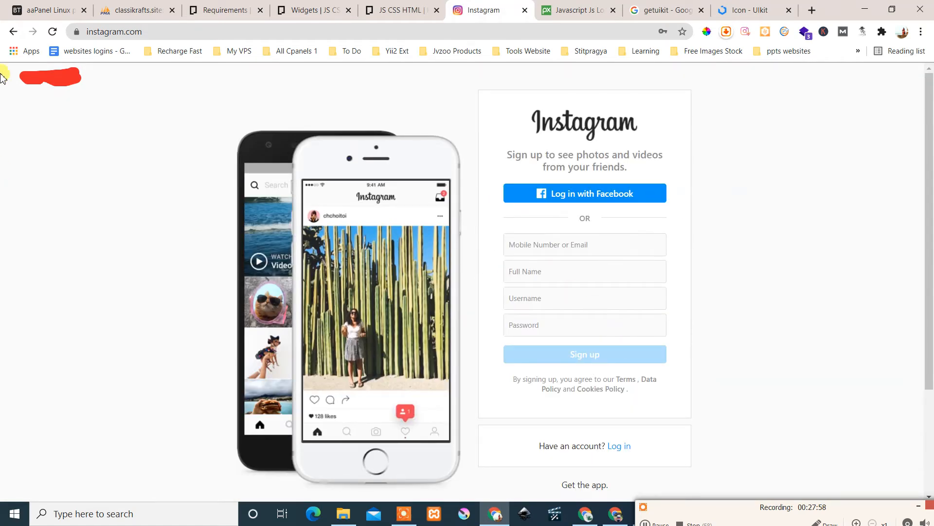
pyautogui.click(582, 245)
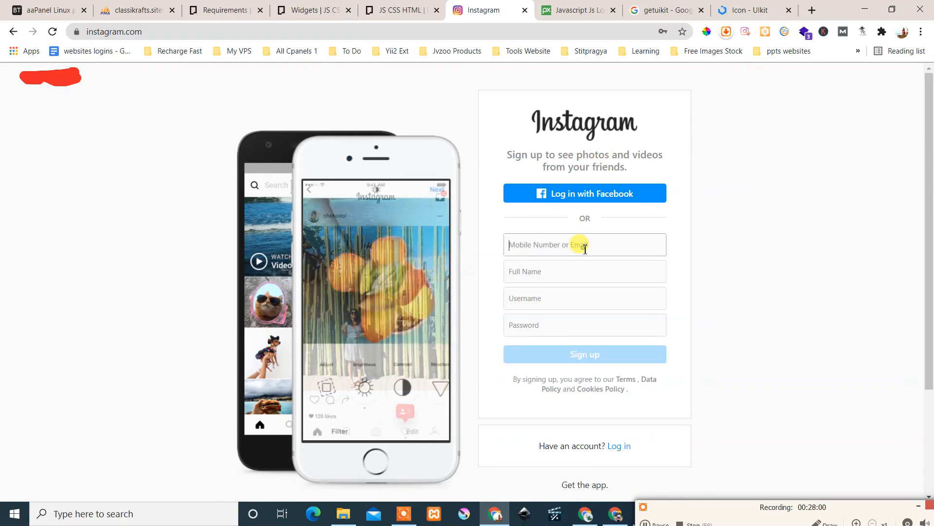
pyautogui.click(577, 271)
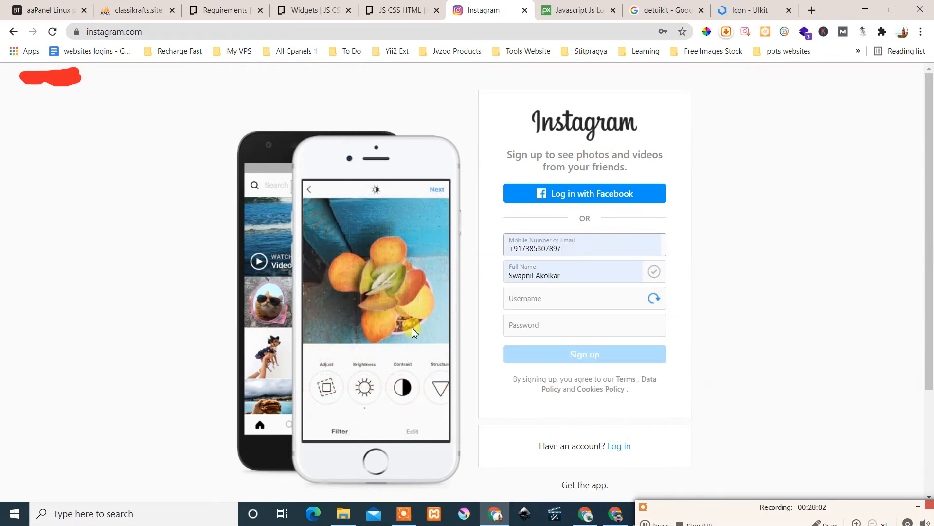
pyautogui.click(576, 300)
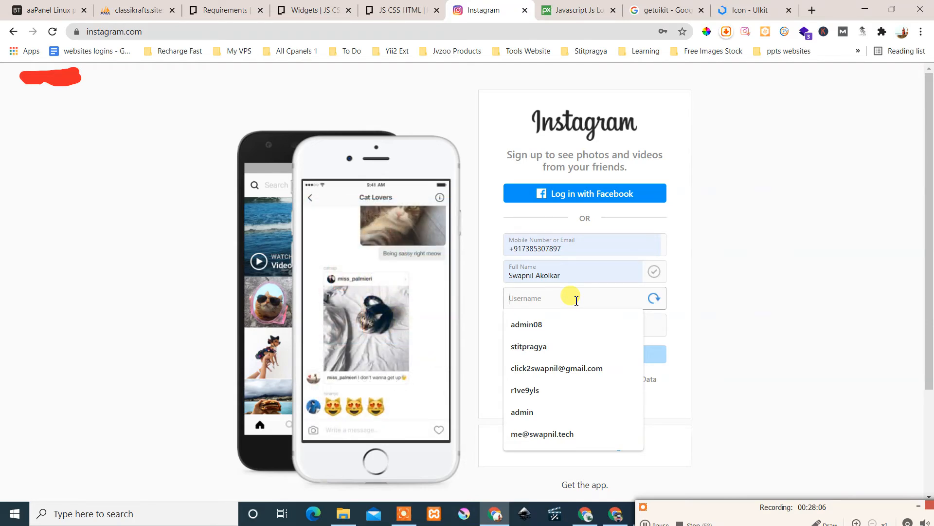
pyautogui.write('jscssh')
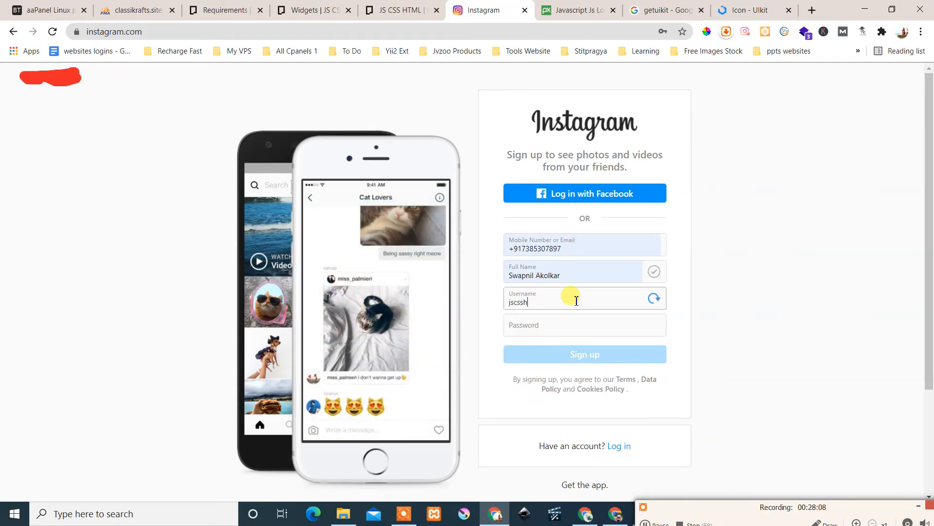
pyautogui.write('tml')
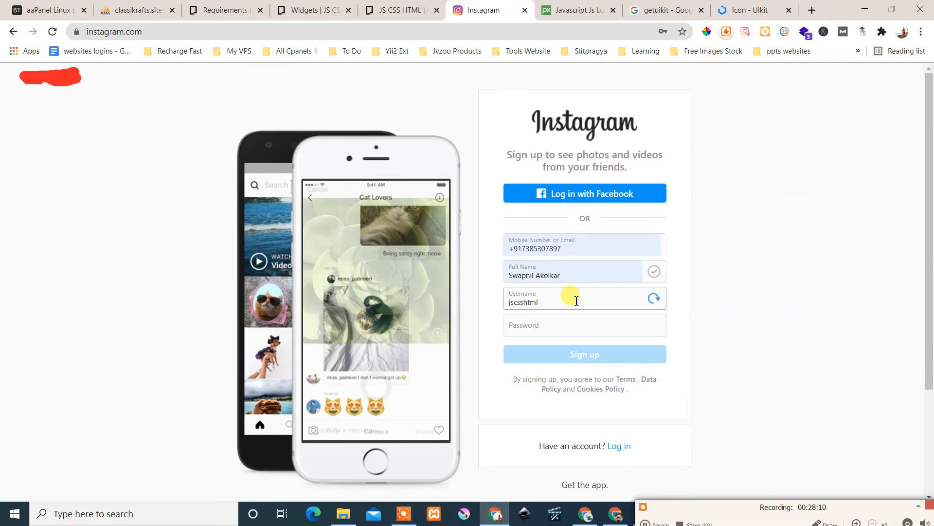
pyautogui.click(547, 324)
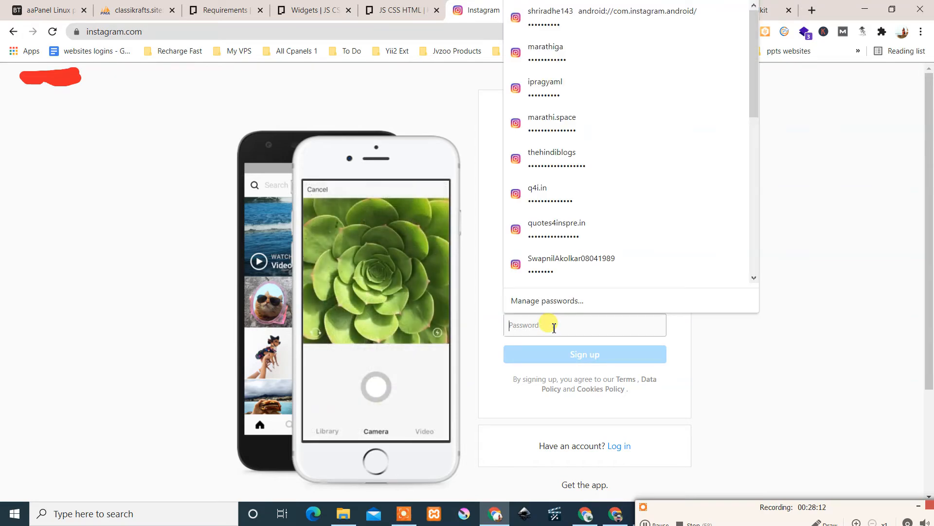
pyautogui.click(854, 368)
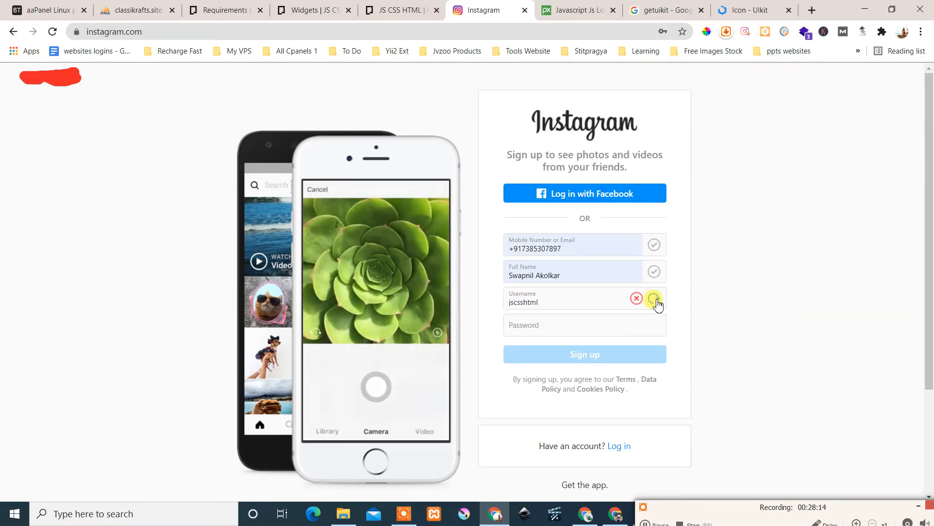
# Replace the suggested username with jscsshtml, enter the account password, and submit the form
pyautogui.doubleClick(584, 300)
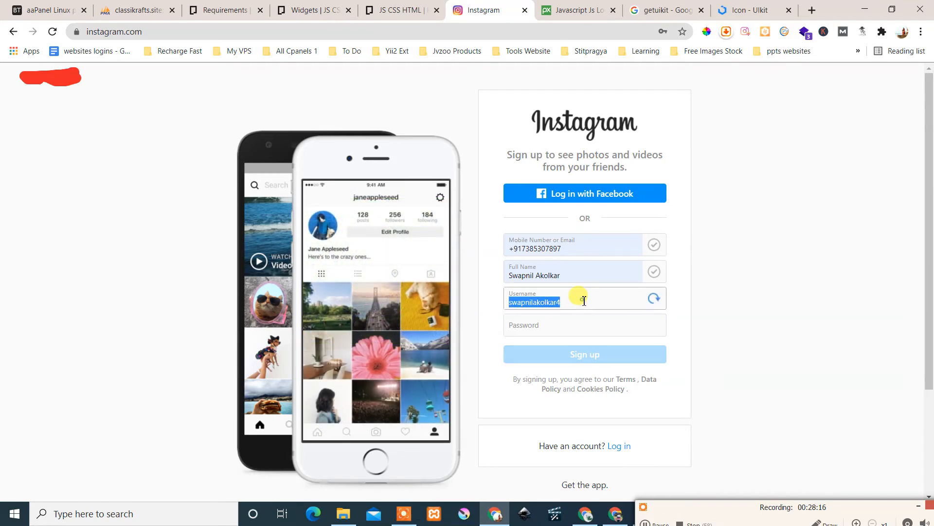
pyautogui.write('jscssh')
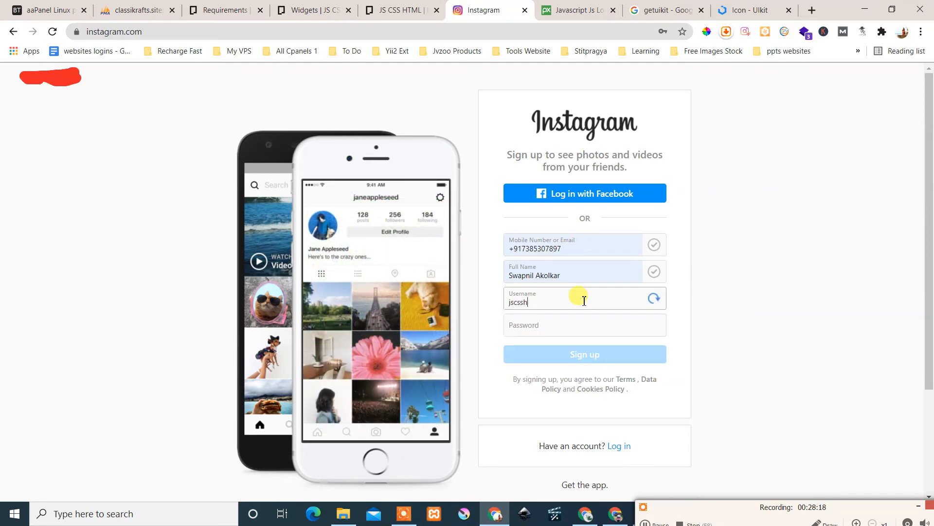
pyautogui.write('tml')
pyautogui.click(541, 324)
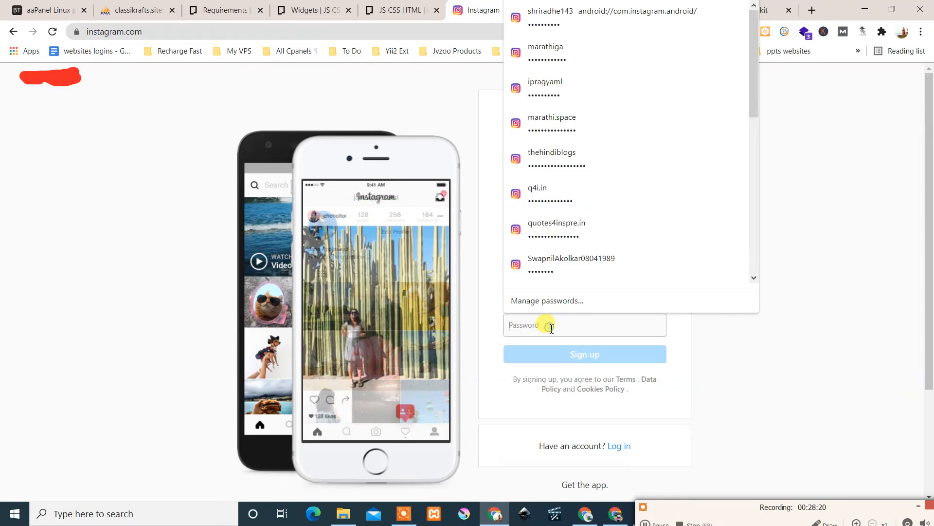
pyautogui.click(865, 395)
pyautogui.click(555, 301)
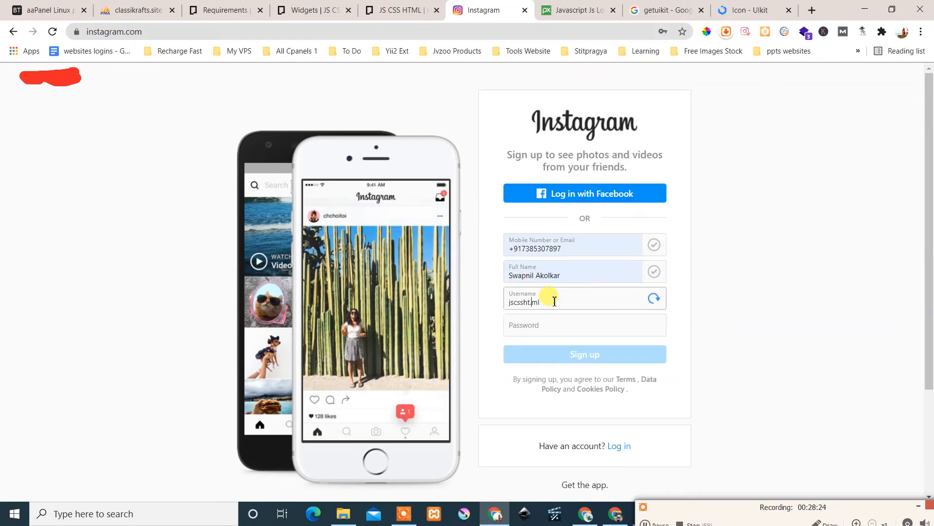
pyautogui.click(555, 323)
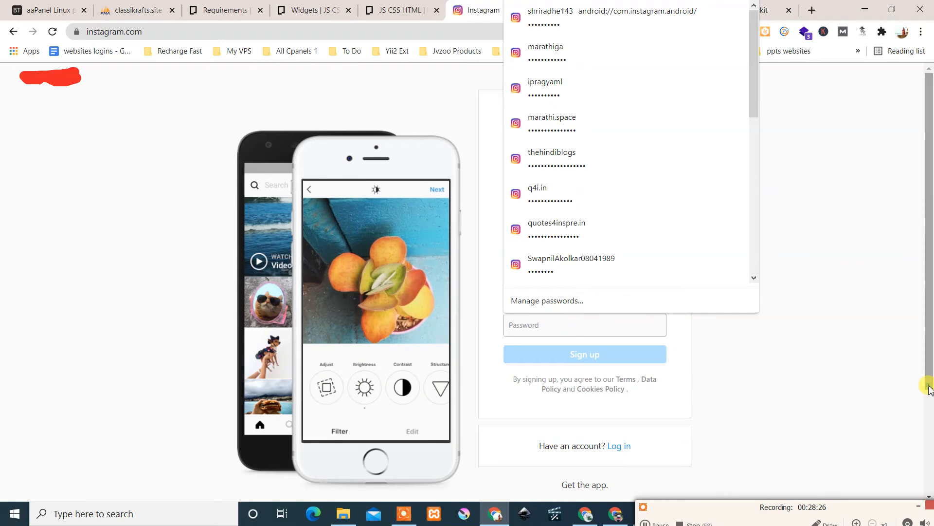
pyautogui.click(871, 390)
pyautogui.click(562, 323)
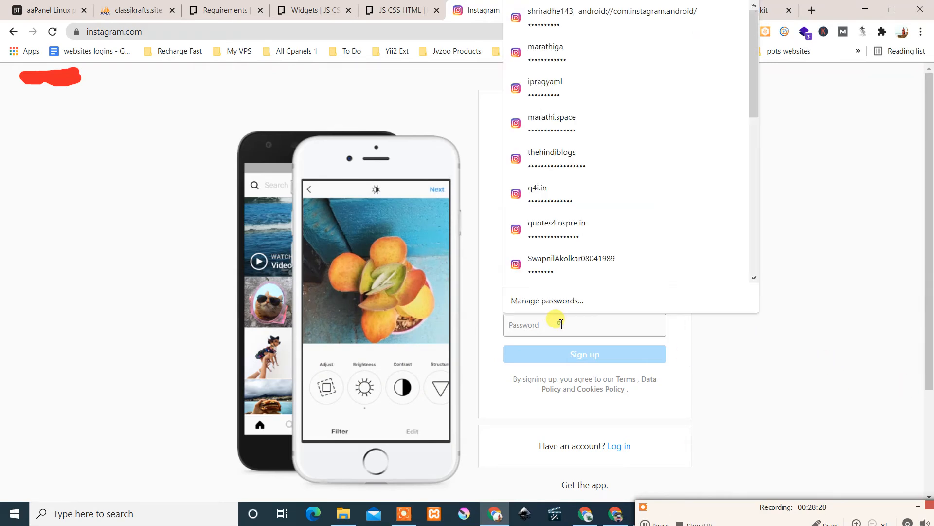
pyautogui.write('•••••••')
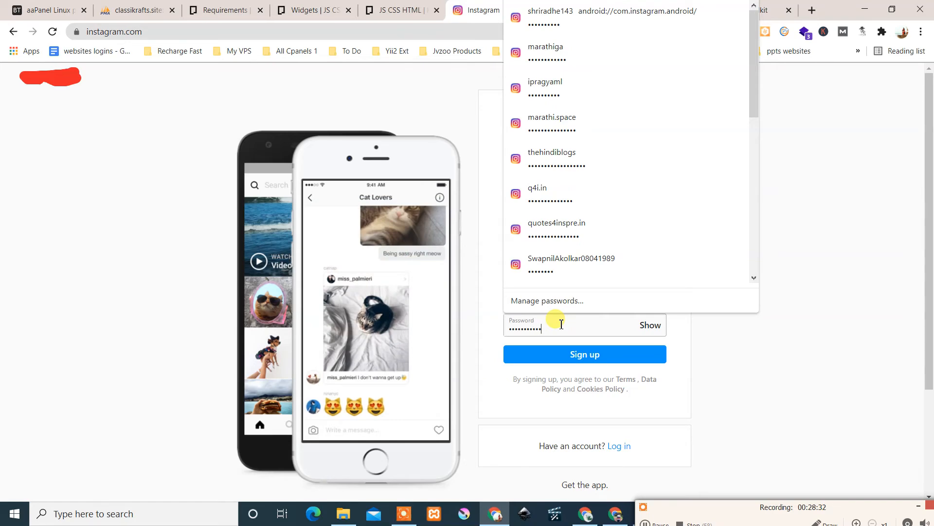
pyautogui.click(564, 355)
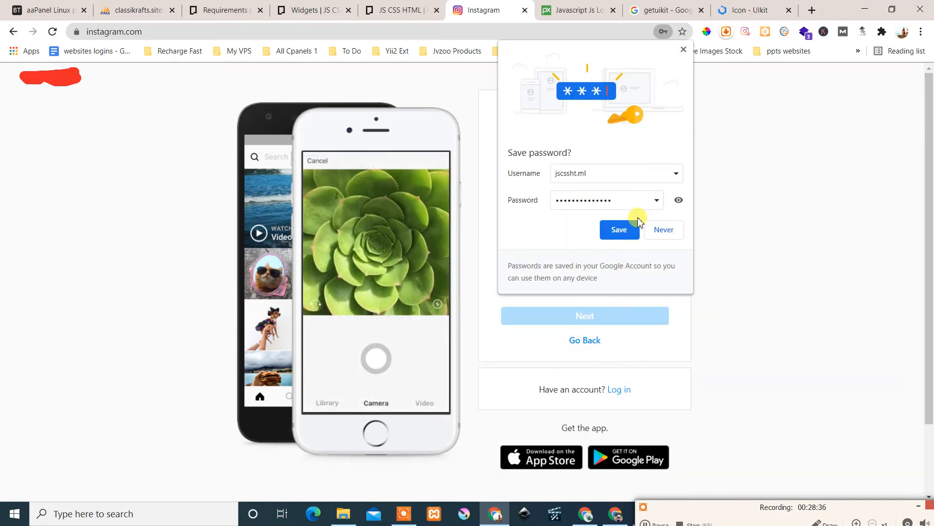
pyautogui.click(617, 231)
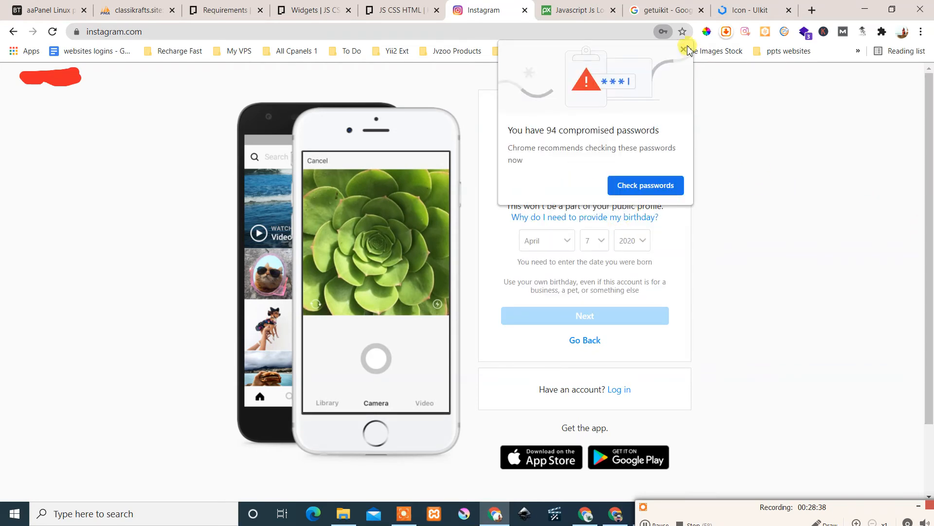
pyautogui.click(686, 49)
pyautogui.click(594, 241)
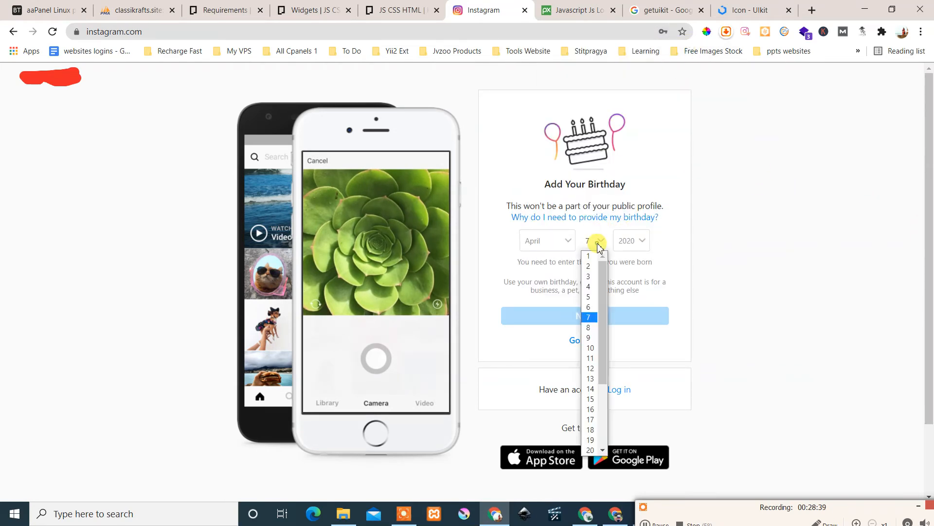
pyautogui.click(588, 327)
pyautogui.click(633, 240)
pyautogui.scroll(-10, 628, 312)
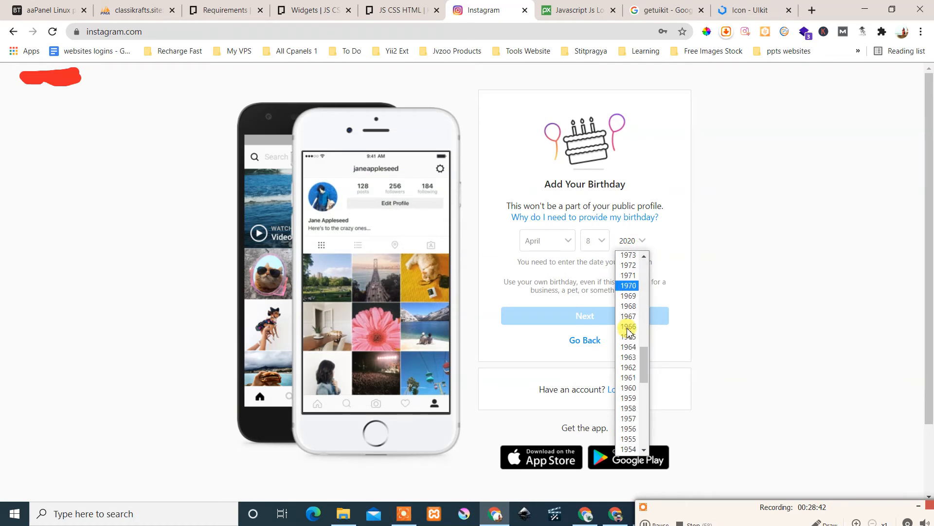
pyautogui.scroll(-2, 629, 331)
pyautogui.scroll(9, 634, 313)
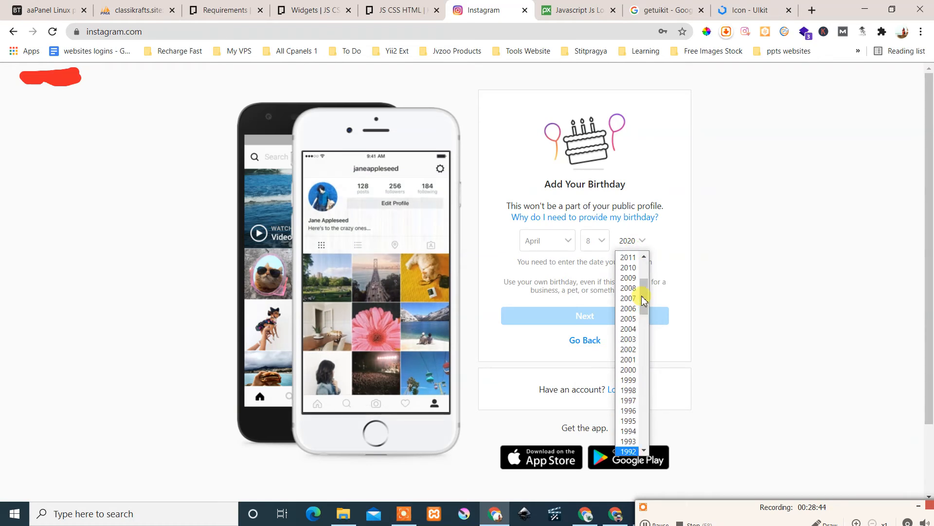
pyautogui.scroll(-5, 630, 436)
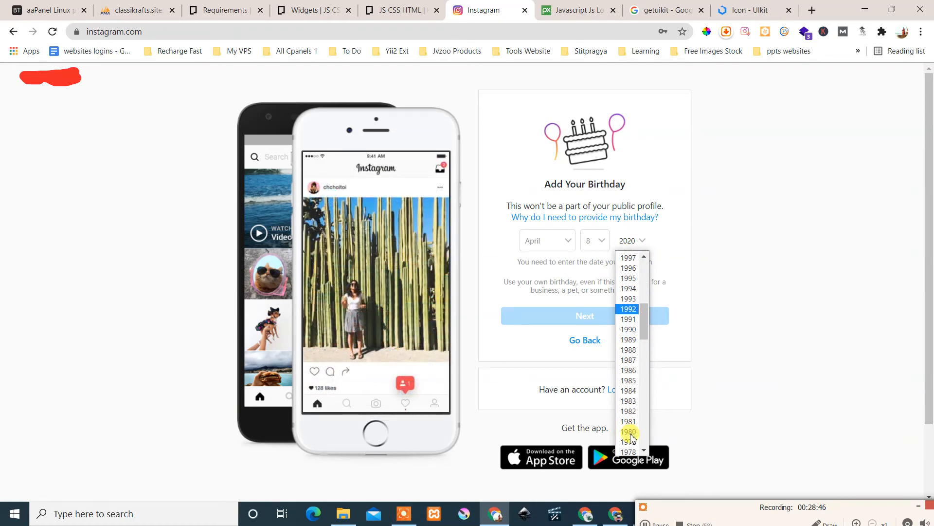
pyautogui.click(629, 340)
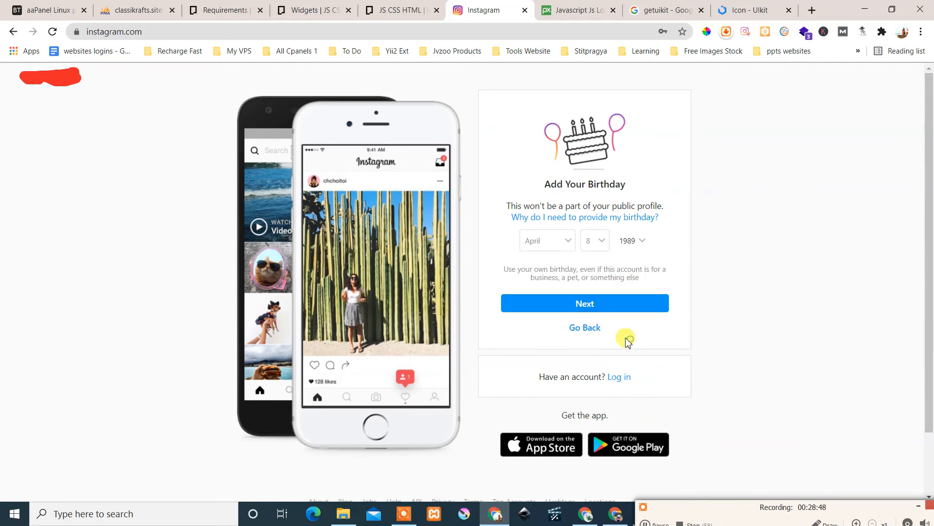
pyautogui.click(579, 304)
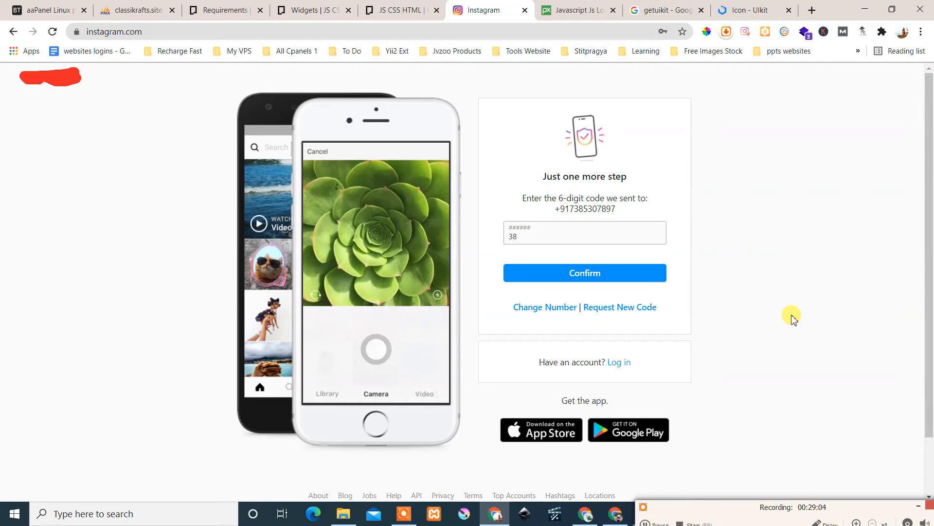
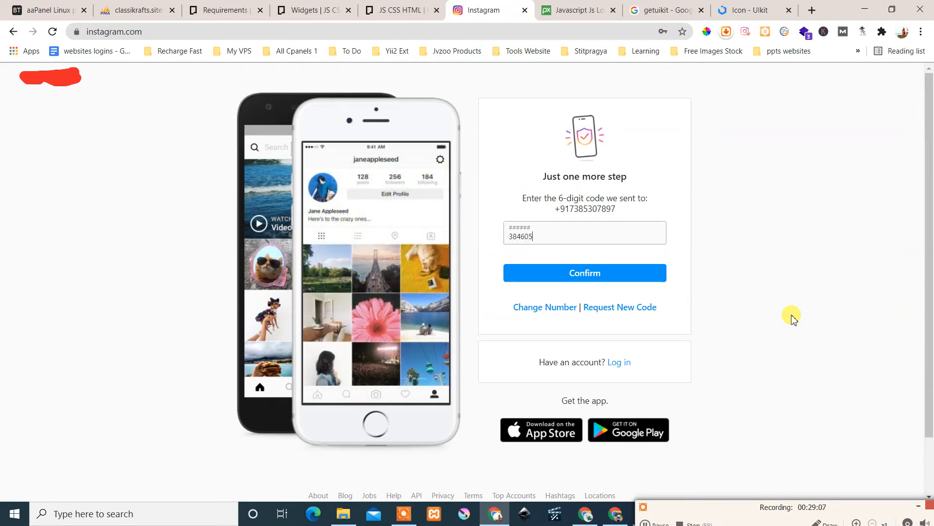
# Confirm the phone verification code and open the new jscssht.ml Instagram profile page
pyautogui.click(578, 271)
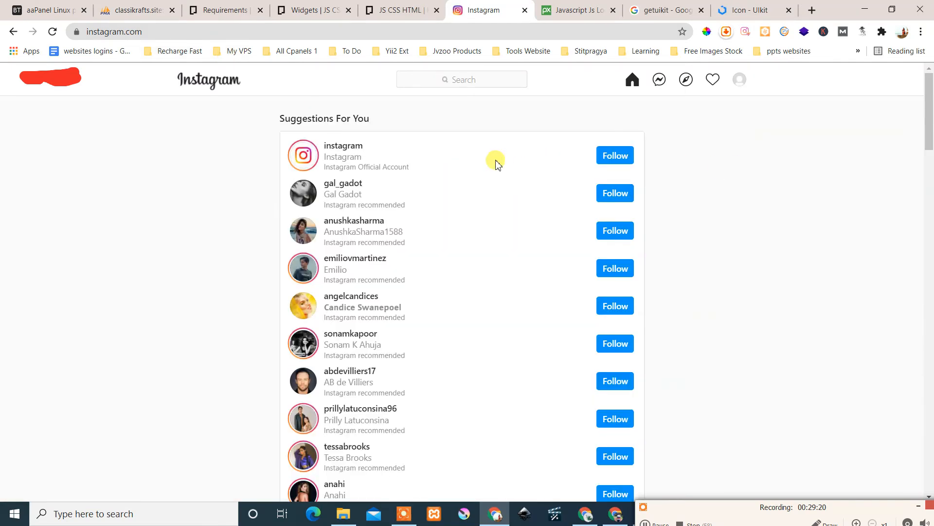
pyautogui.click(741, 81)
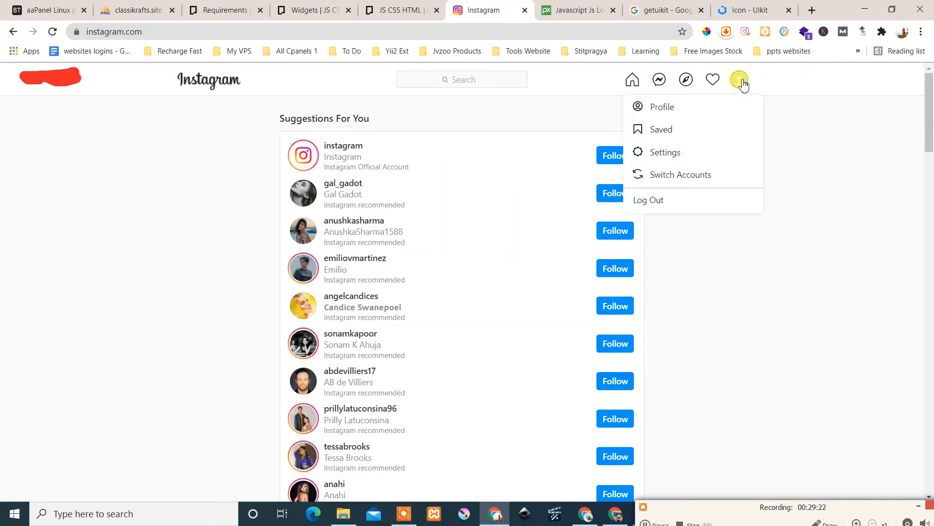
pyautogui.click(663, 107)
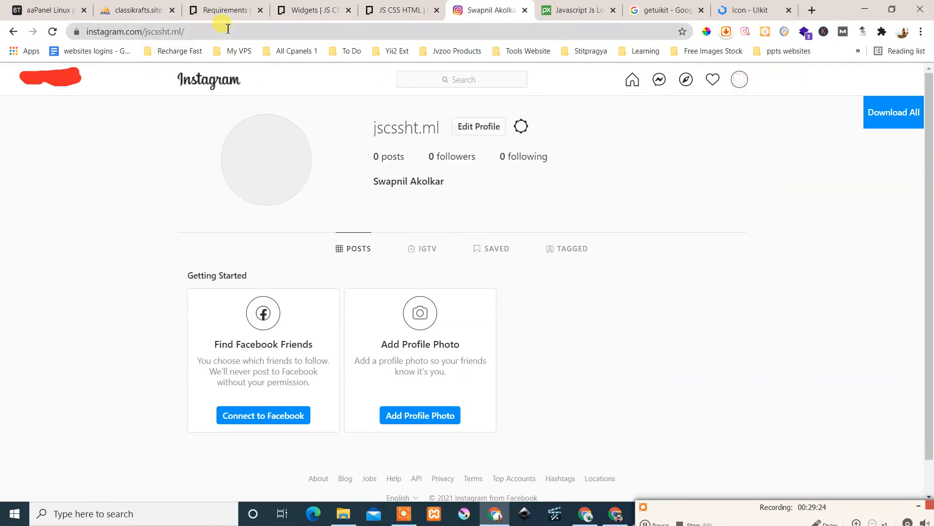
pyautogui.click(229, 30)
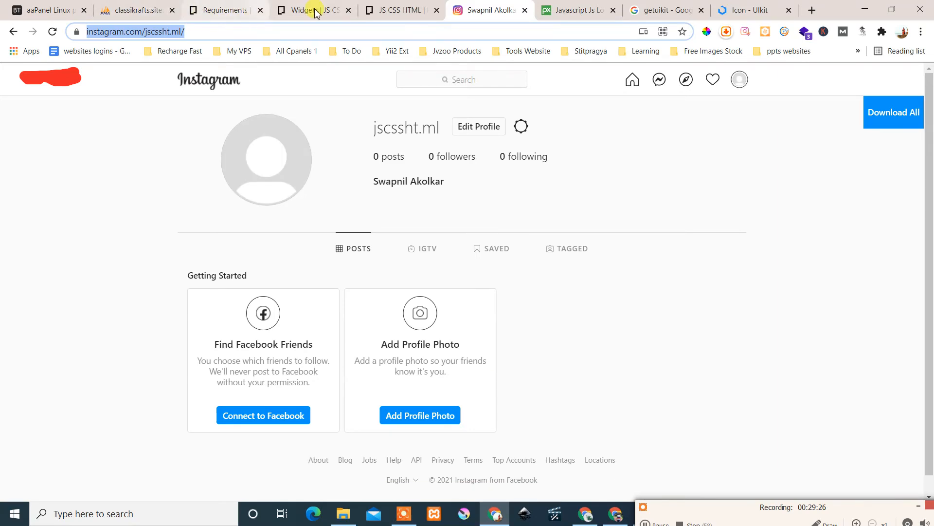
pyautogui.click(394, 10)
# Correct the footer widget's Instagram link to instagram.com/jscssht.ml and save the widget
pyautogui.click(323, 10)
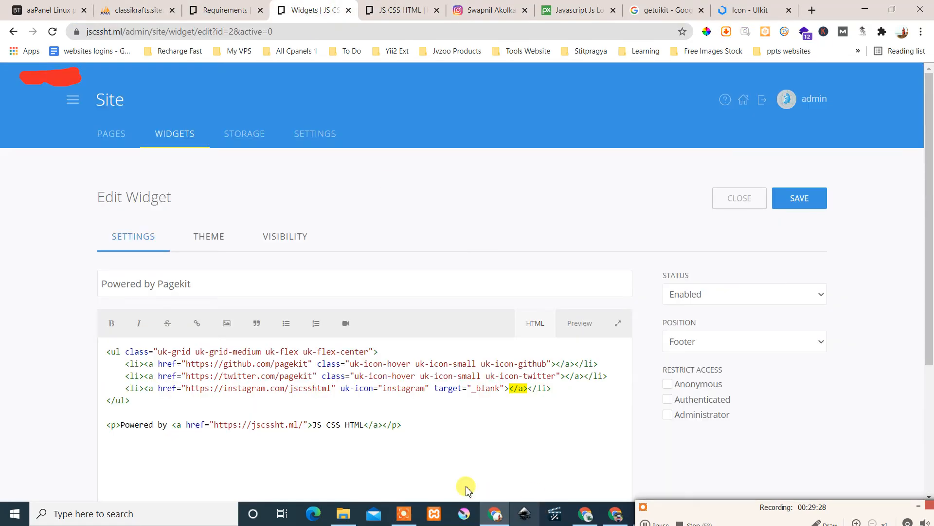
pyautogui.write('.')
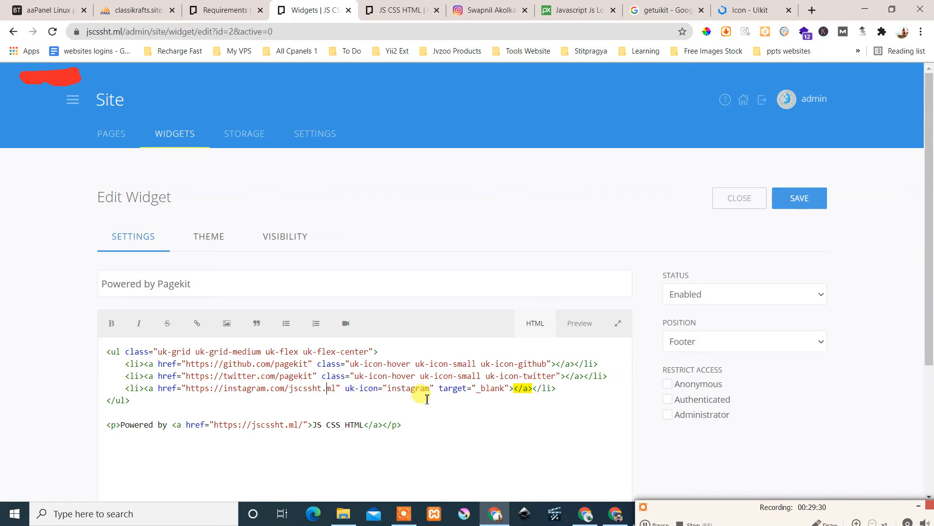
pyautogui.click(791, 199)
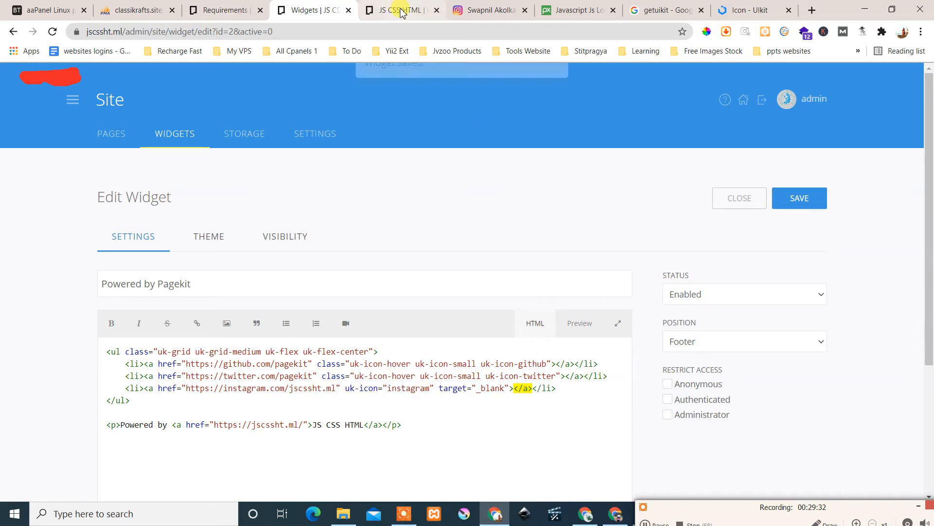
# Reload the jscssht.ml site and confirm the footer Instagram icon opens the new profile
pyautogui.click(399, 10)
pyautogui.click(52, 32)
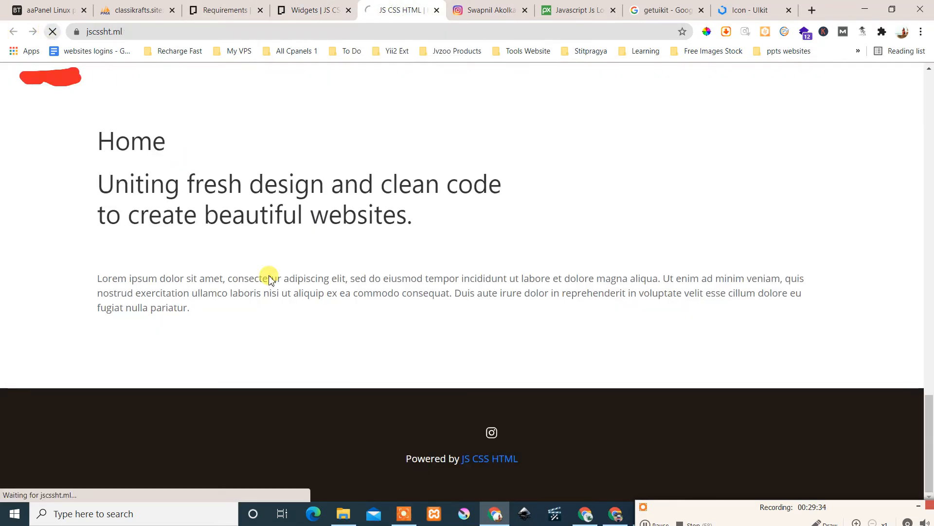
pyautogui.click(493, 433)
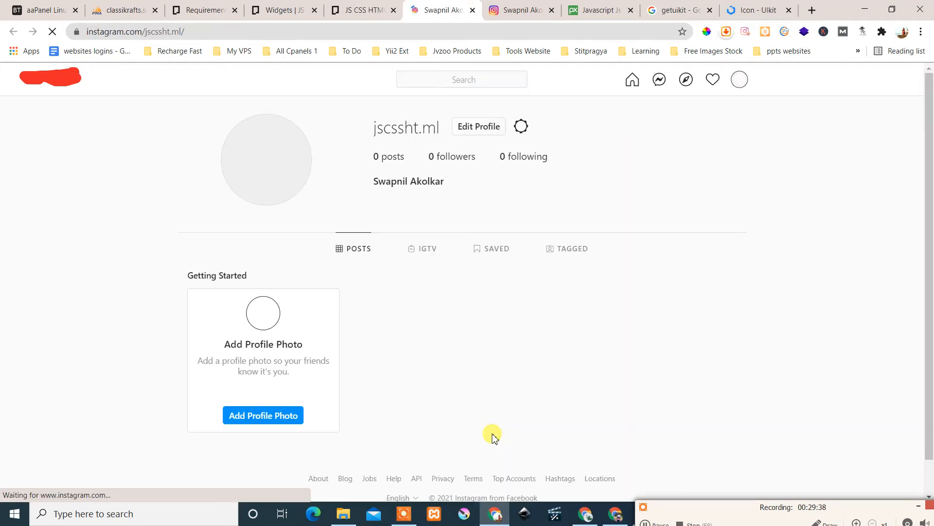
pyautogui.click(472, 10)
pyautogui.click(433, 10)
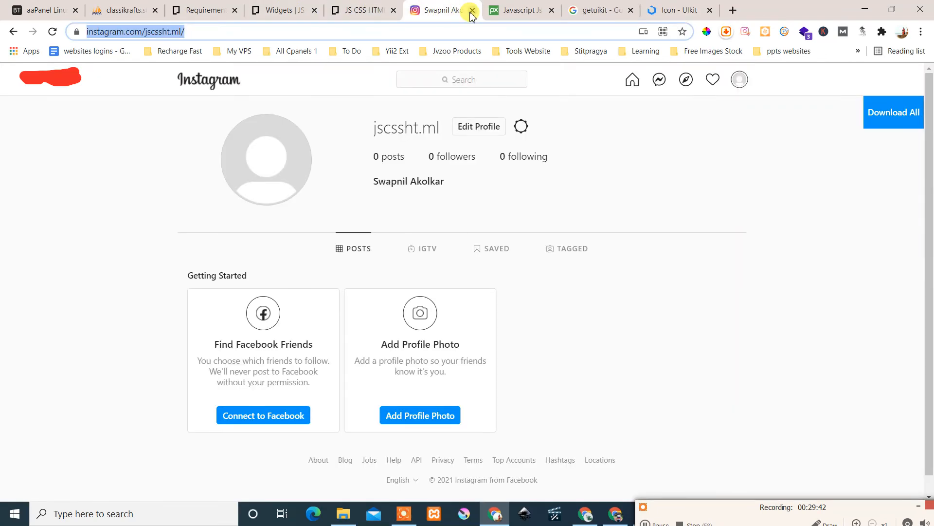
pyautogui.click(472, 9)
pyautogui.click(360, 10)
pyautogui.click(278, 9)
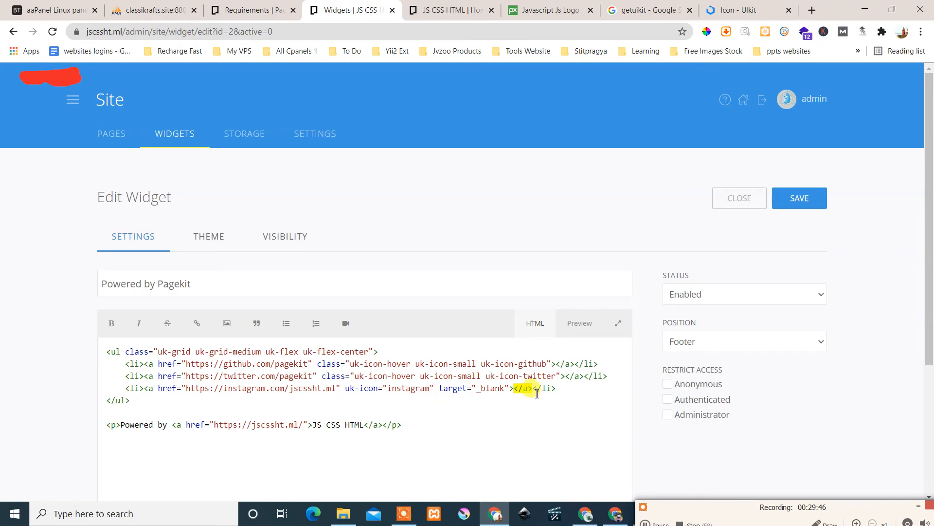
# Replace the github and twitter lines with Instagram link copies, the first using uk-icon facebook
pyautogui.moveTo(340, 388); pyautogui.dragTo(159, 389)
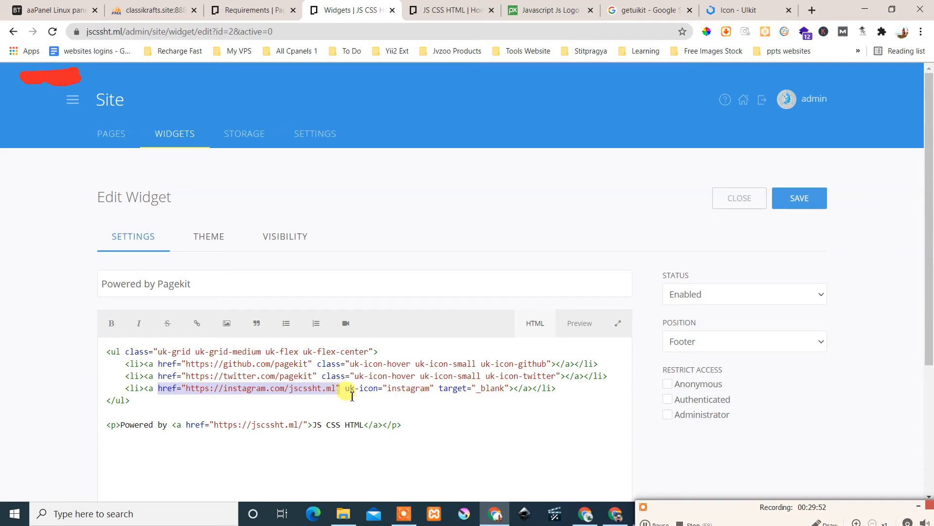
pyautogui.moveTo(605, 395); pyautogui.dragTo(126, 389)
pyautogui.hotkey('ctrl', 'c')
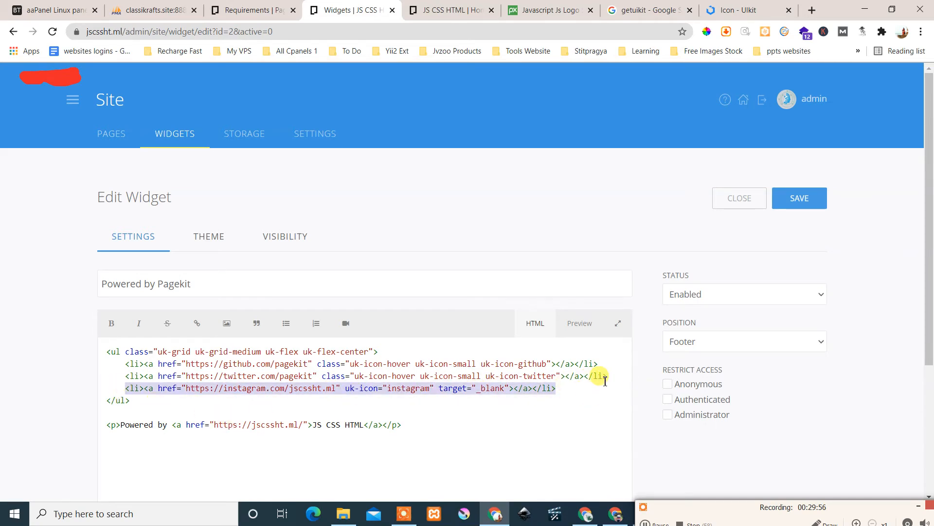
pyautogui.moveTo(610, 375); pyautogui.dragTo(125, 368)
pyautogui.hotkey('ctrl', 'v')
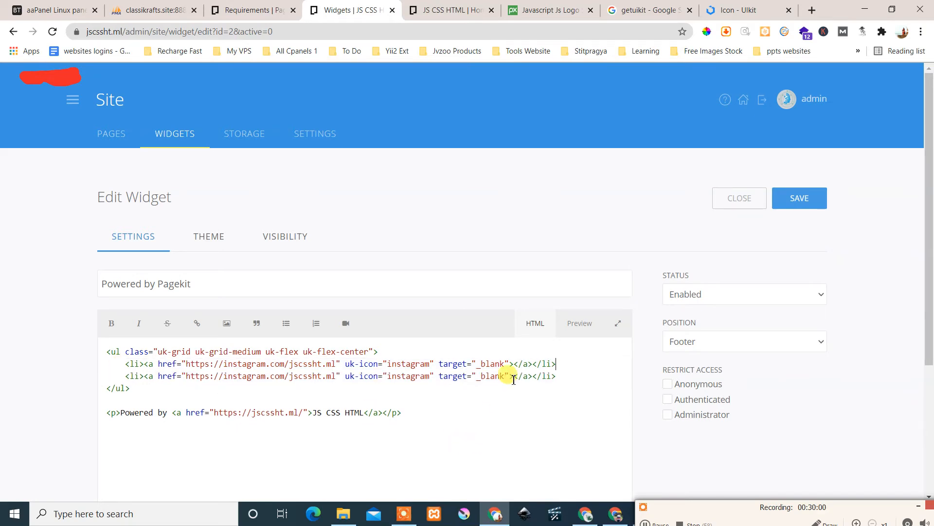
pyautogui.doubleClick(410, 365)
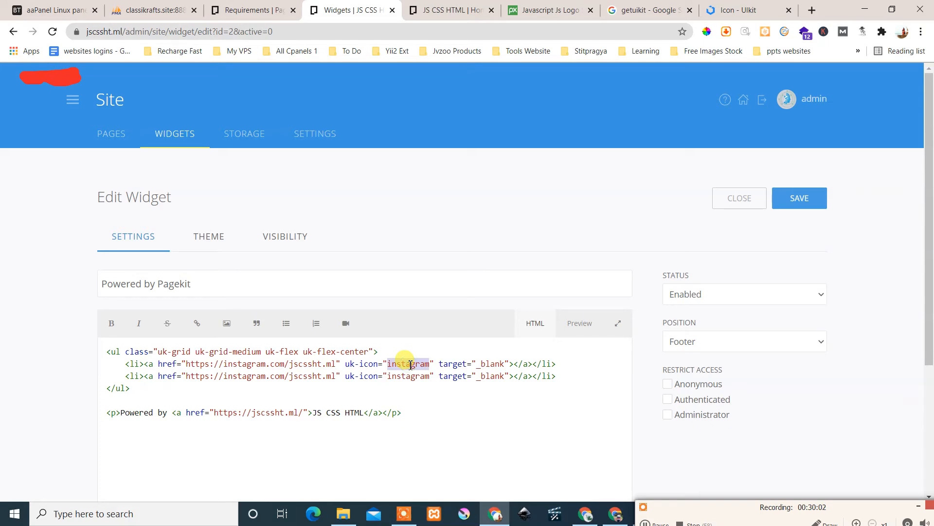
pyautogui.write('facebook')
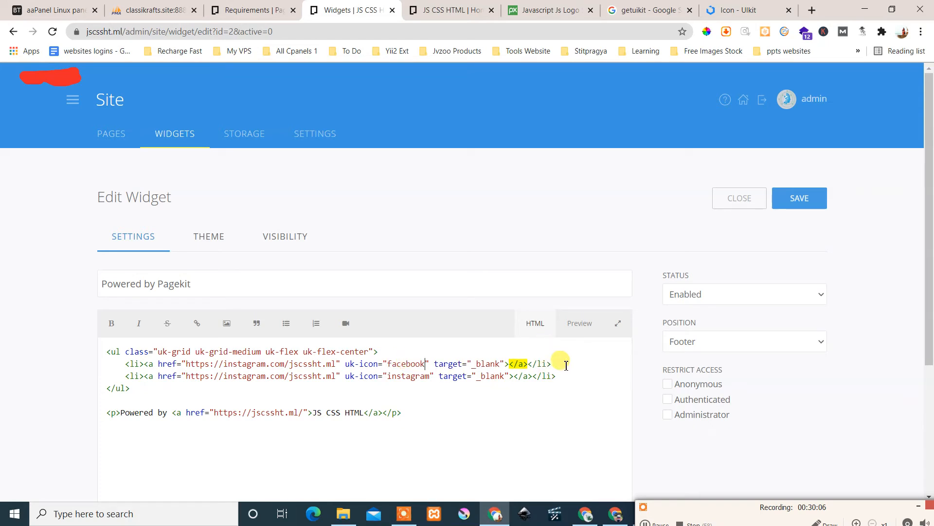
pyautogui.press('Return')
pyautogui.hotkey('ctrl', 'v')
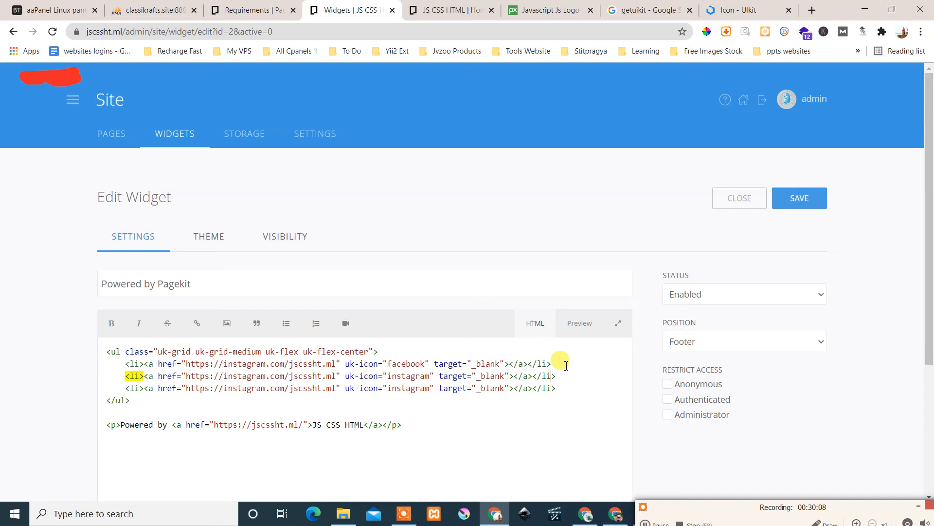
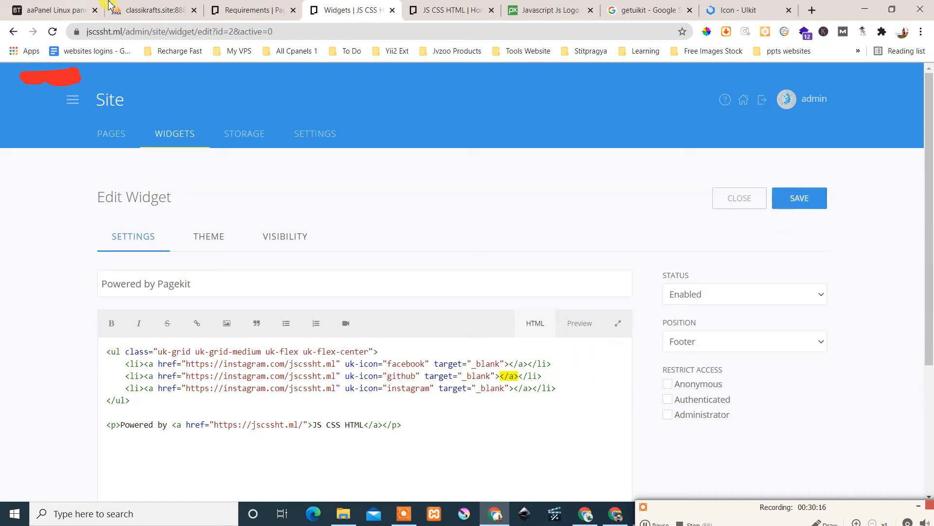
# Recheck the live home page footer, then go back to the Pagekit requirements documentation
pyautogui.click(445, 10)
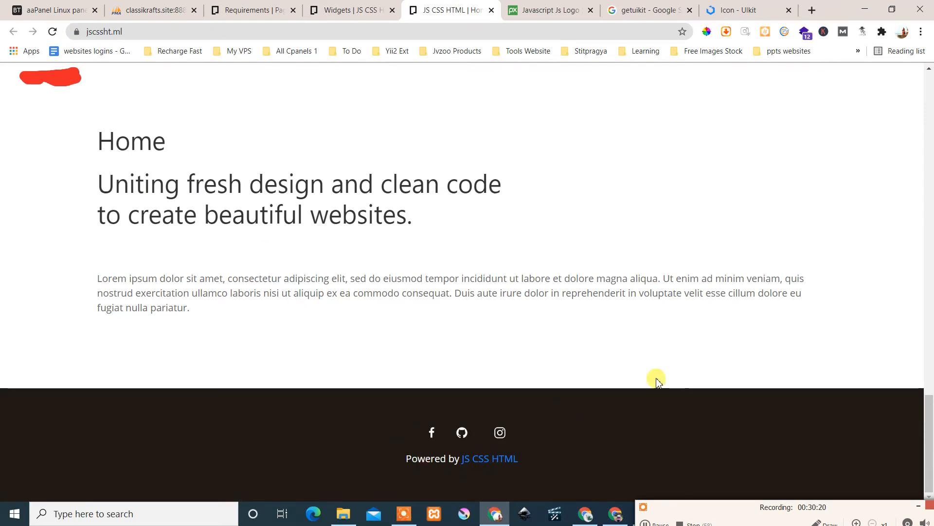
pyautogui.scroll(15, 786, 382)
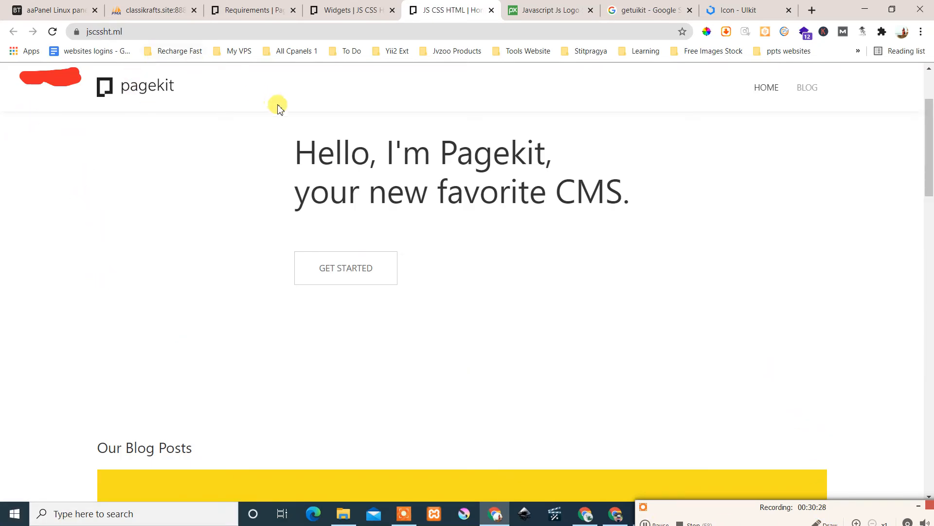
pyautogui.scroll(-10, 501, 212)
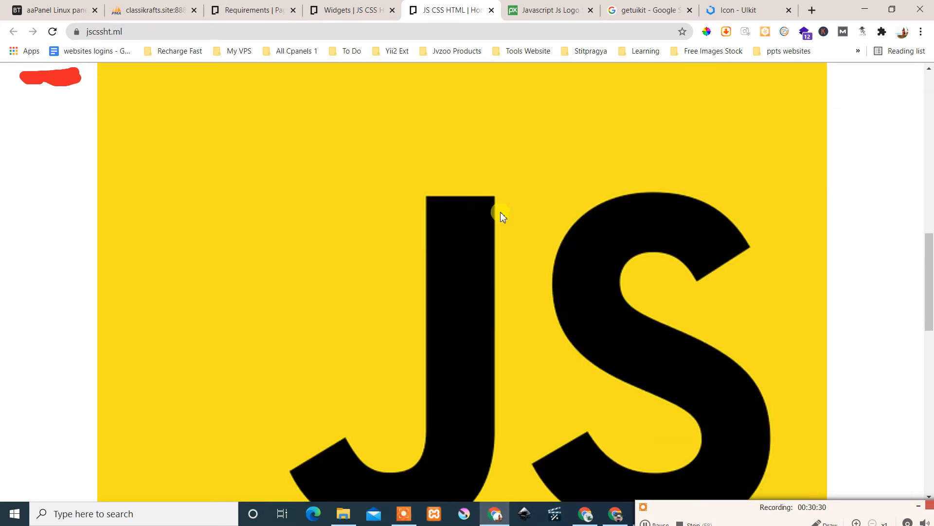
pyautogui.scroll(8, 501, 213)
pyautogui.scroll(5, 502, 215)
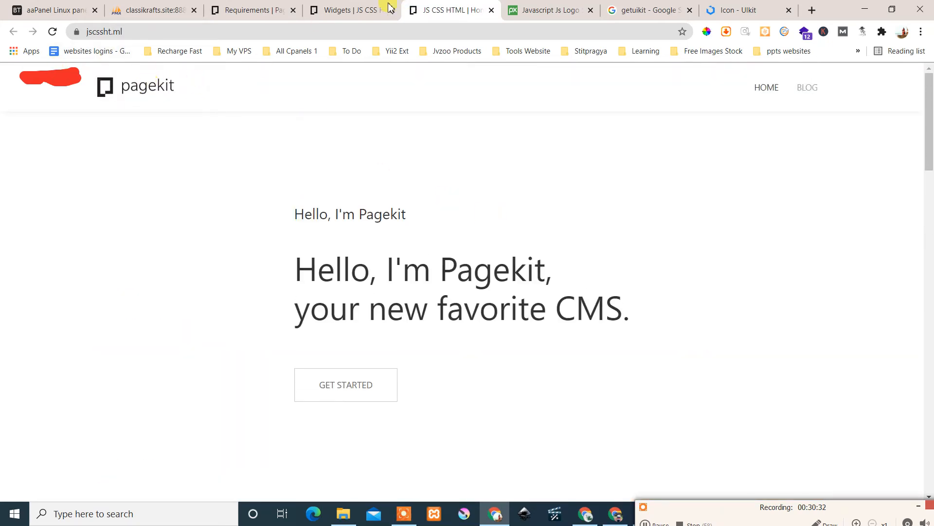
pyautogui.click(344, 10)
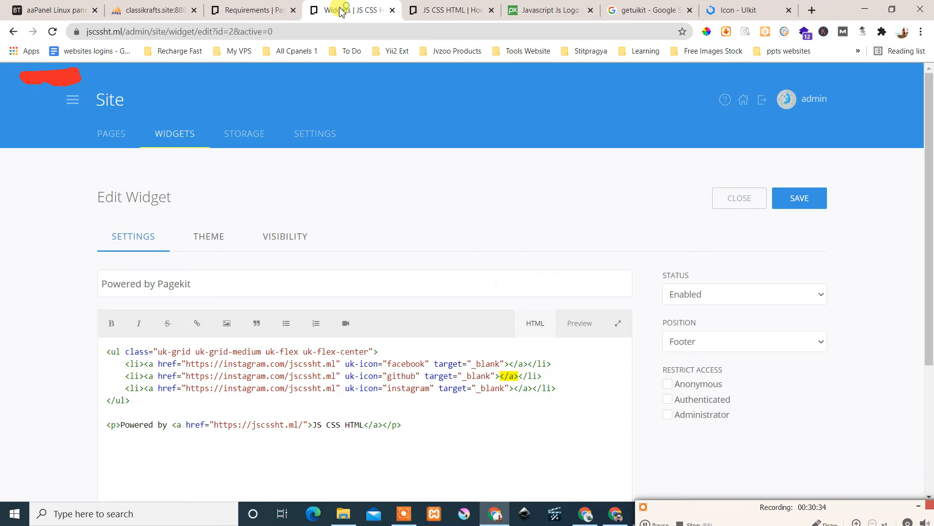
pyautogui.click(266, 12)
# Load logomakr.com in a new tab and start a new blank design
pyautogui.click(820, 17)
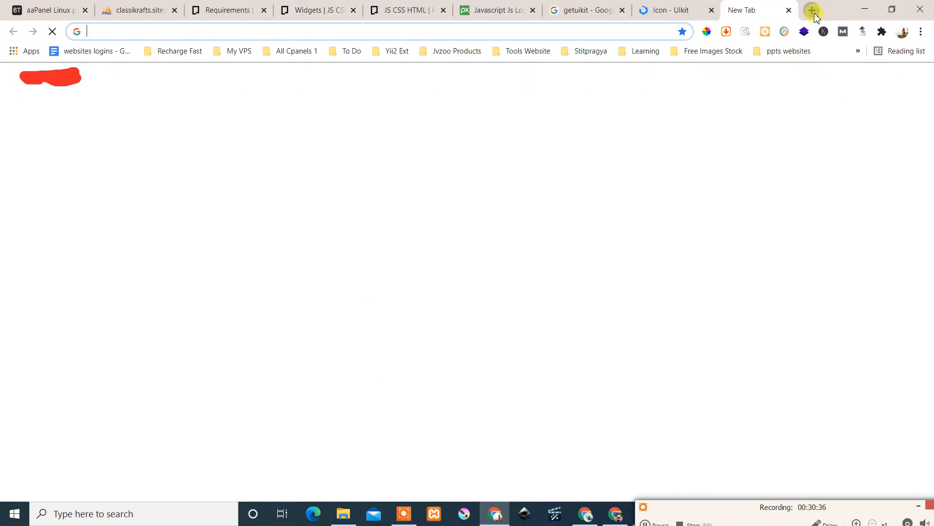
pyautogui.write('logomakr.com')
pyautogui.press('Return')
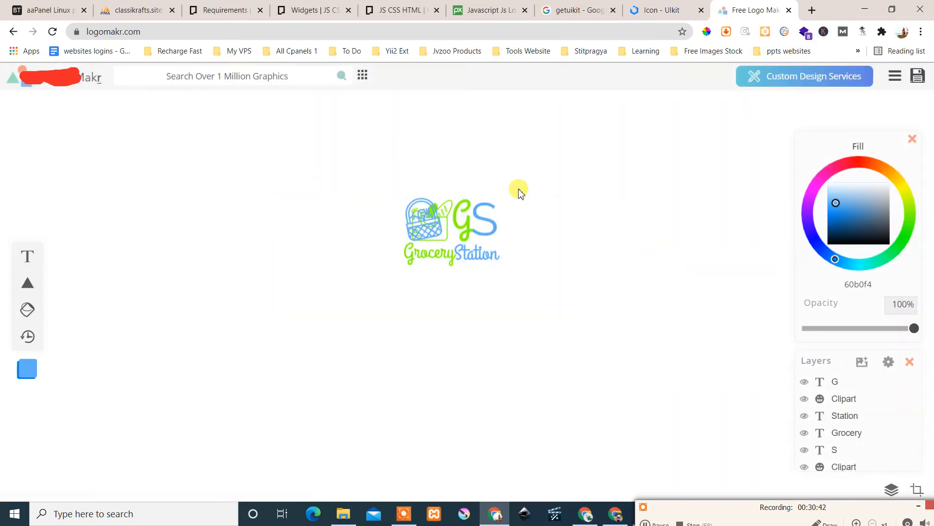
pyautogui.click(462, 197)
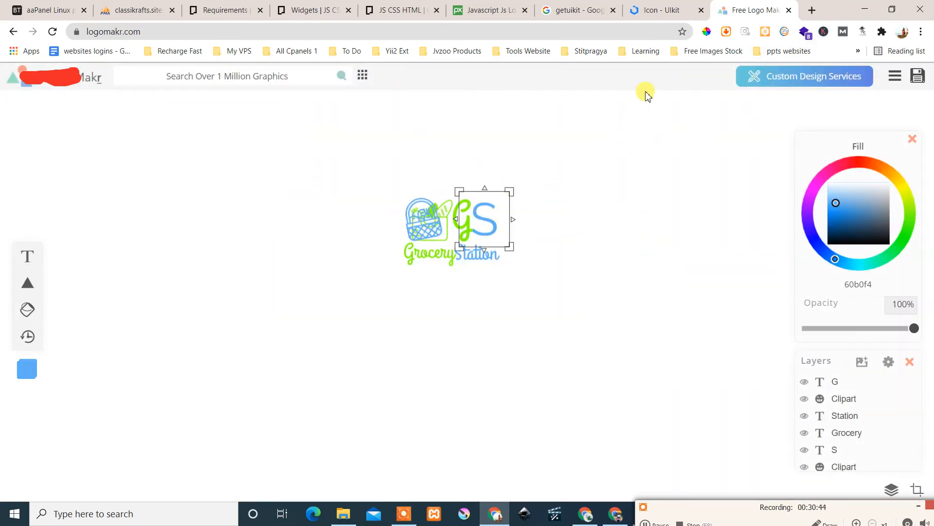
pyautogui.click(54, 32)
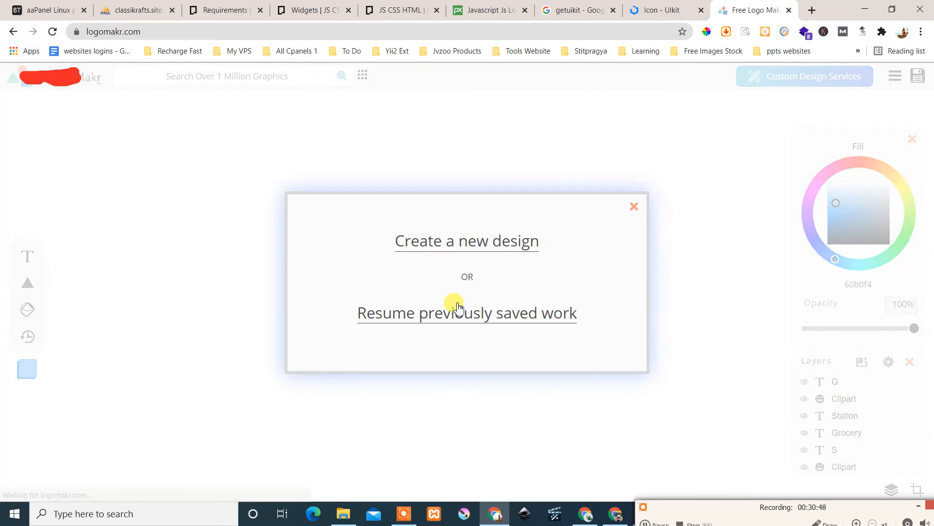
pyautogui.click(475, 247)
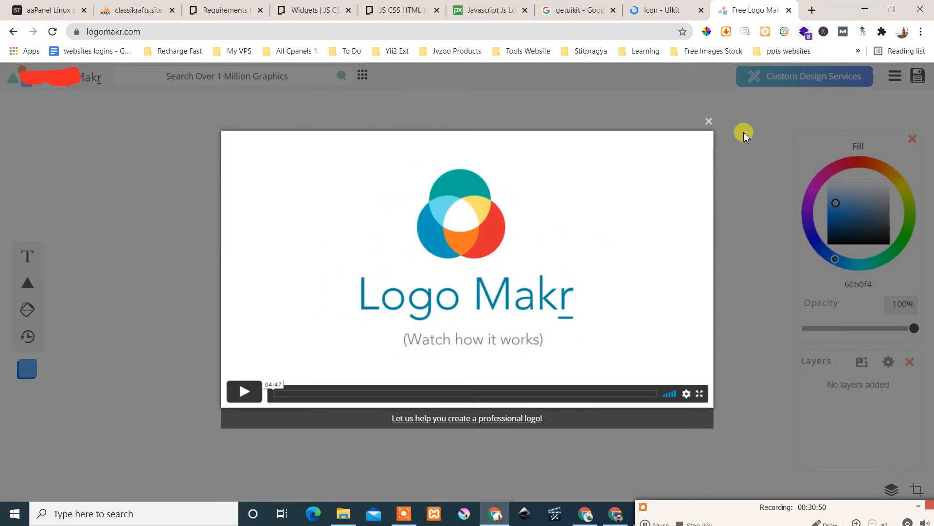
pyautogui.click(709, 122)
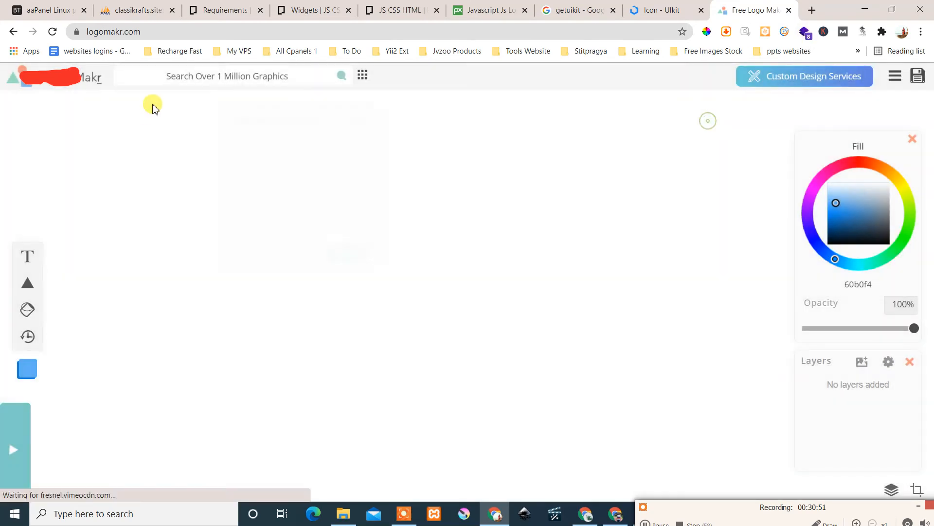
# Add the monitor-with-code clipart from a 'code' search, shrink it to about 114×98 px, colour it 1a4e7b
pyautogui.click(256, 77)
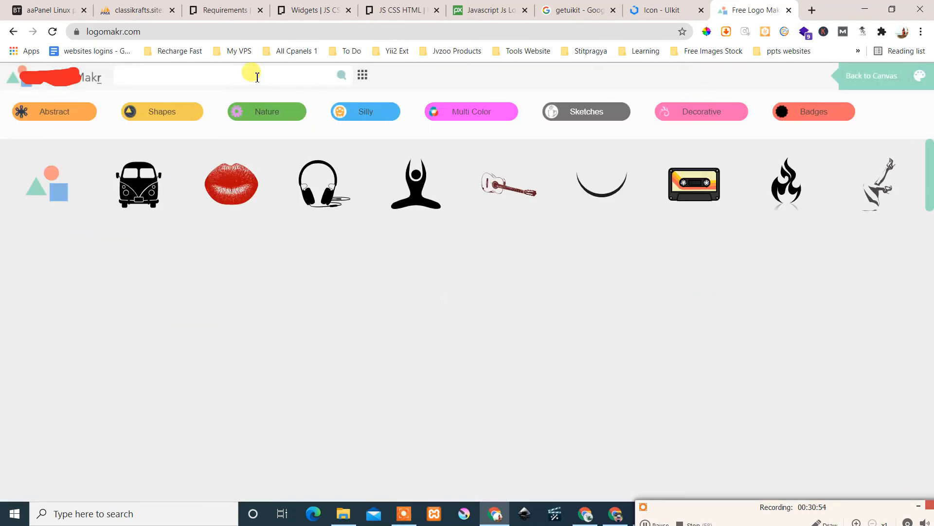
pyautogui.write('code')
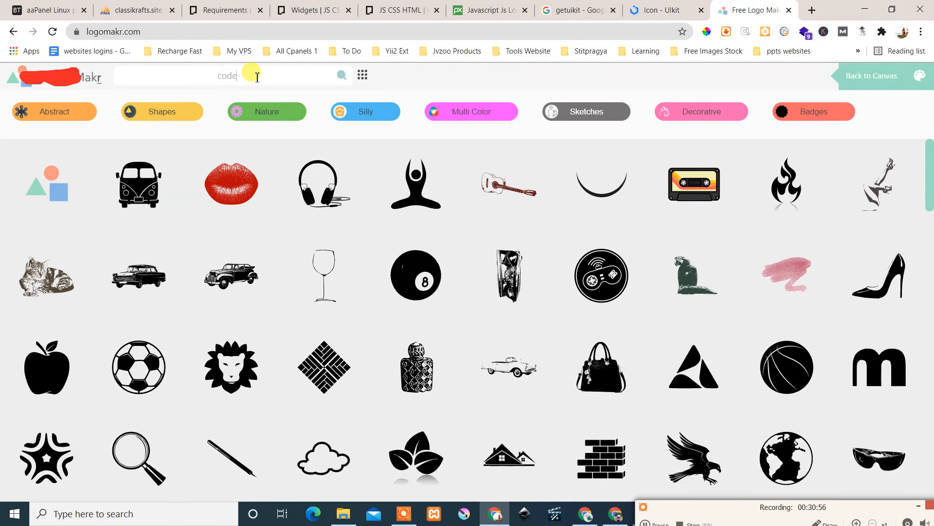
pyautogui.press('Return')
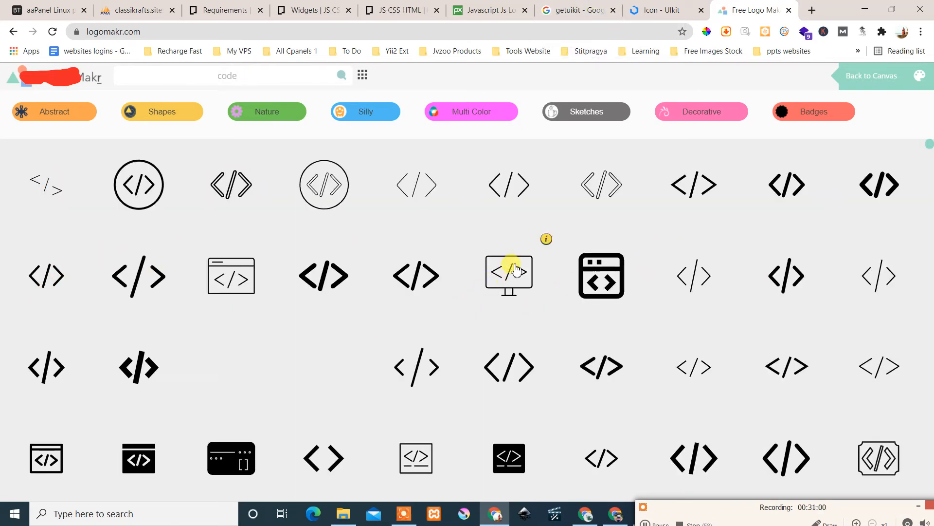
pyautogui.click(510, 282)
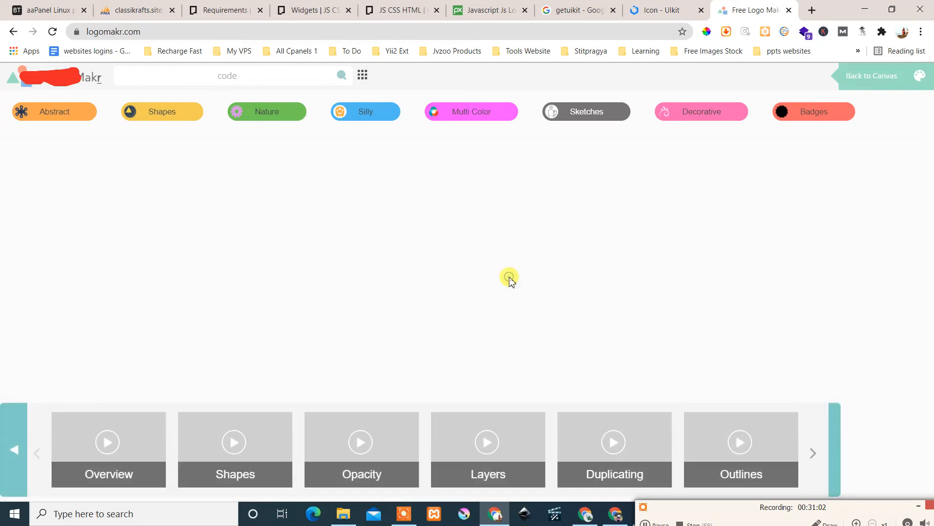
pyautogui.moveTo(410, 271); pyautogui.dragTo(373, 212)
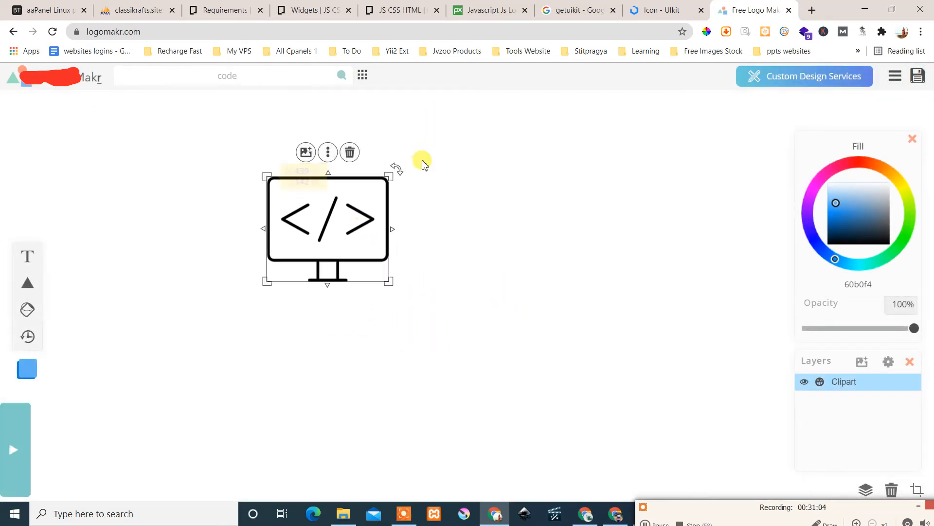
pyautogui.moveTo(391, 174); pyautogui.dragTo(334, 216)
pyautogui.moveTo(269, 221); pyautogui.dragTo(319, 199)
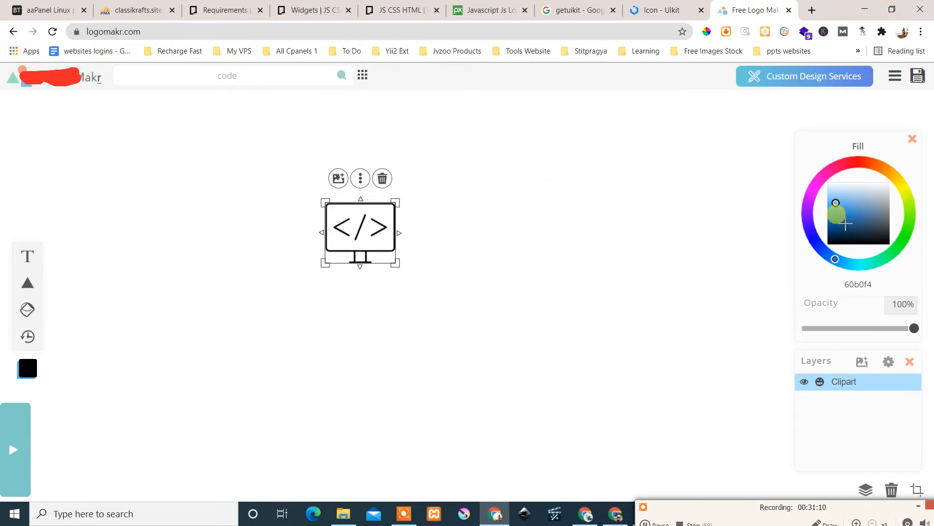
pyautogui.moveTo(846, 224); pyautogui.dragTo(851, 227)
pyautogui.click(556, 263)
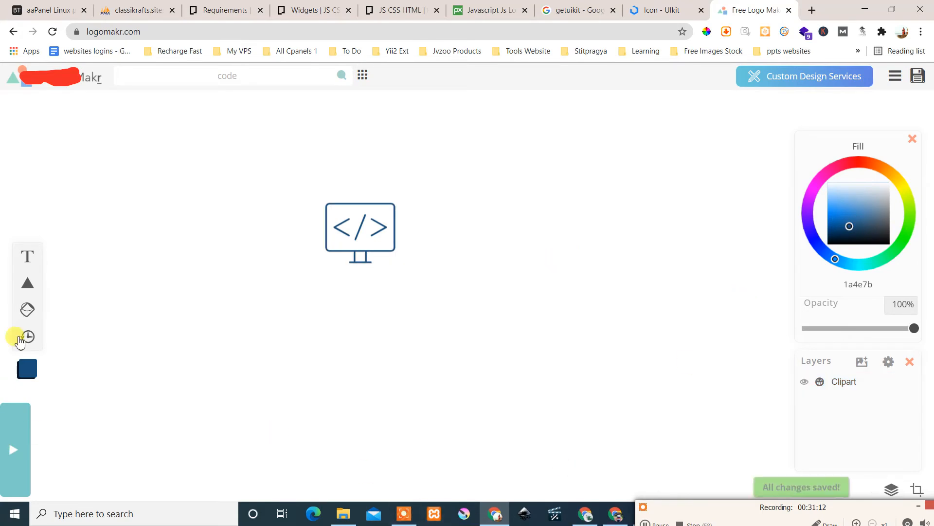
# Add a 'JSCSSHTML' text layer, narrow it and place it beside the monitor icon
pyautogui.click(29, 256)
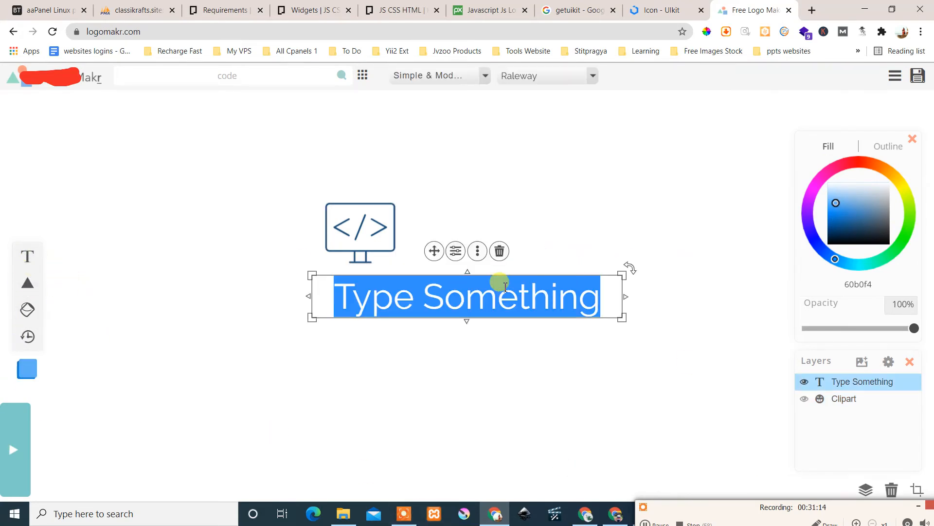
pyautogui.write('JS')
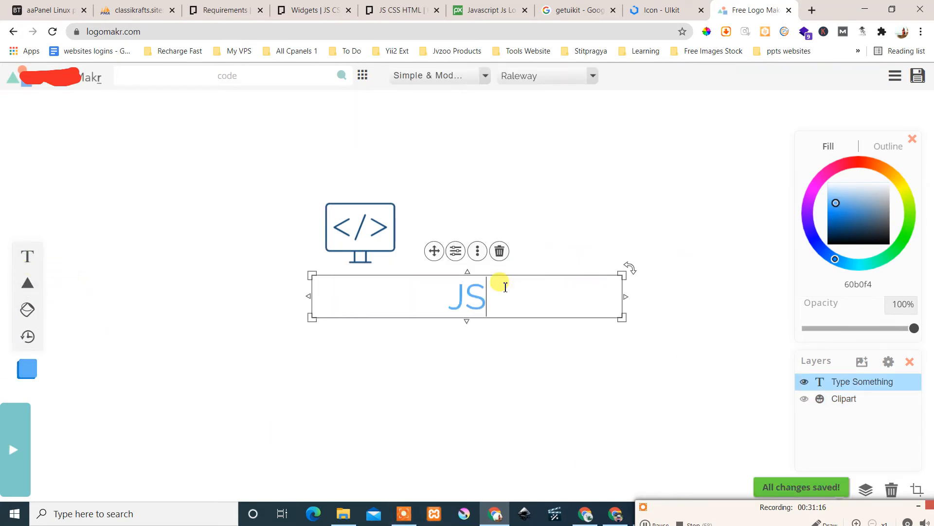
pyautogui.write('CSS')
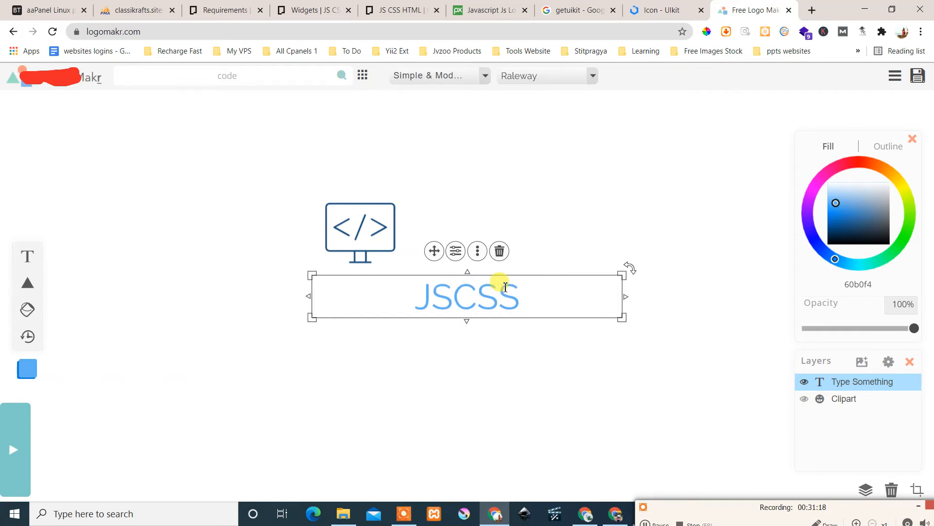
pyautogui.write('HTML')
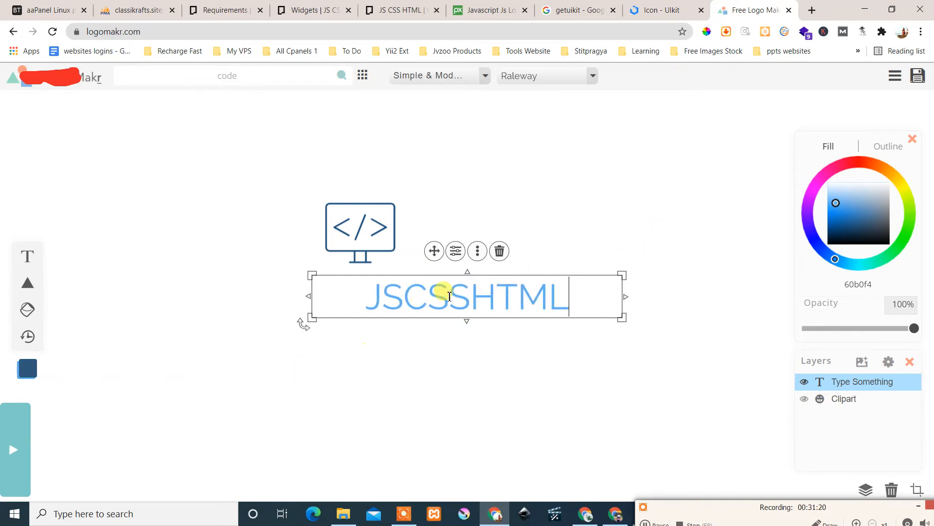
pyautogui.click(579, 377)
pyautogui.moveTo(440, 288); pyautogui.dragTo(477, 220)
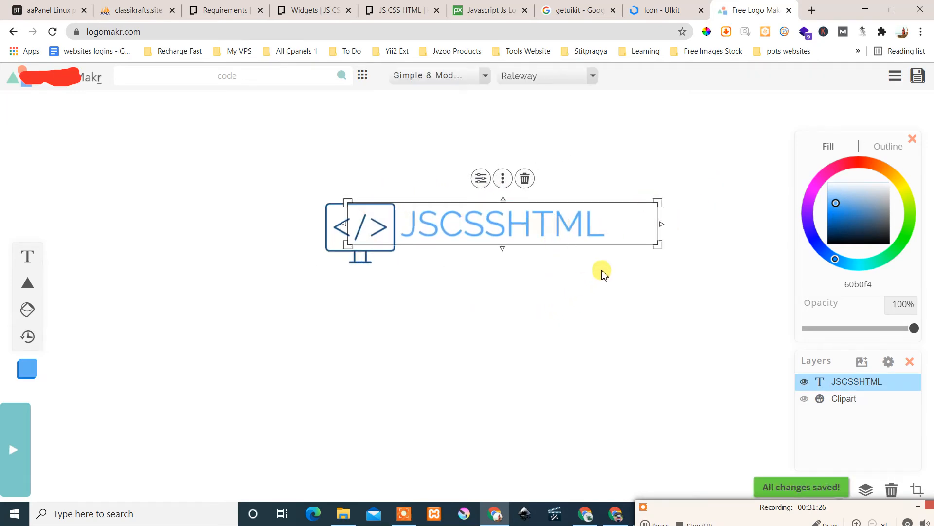
pyautogui.moveTo(664, 224); pyautogui.dragTo(575, 225)
pyautogui.moveTo(350, 224); pyautogui.dragTo(393, 223)
pyautogui.moveTo(432, 263); pyautogui.dragTo(433, 265)
pyautogui.click(445, 294)
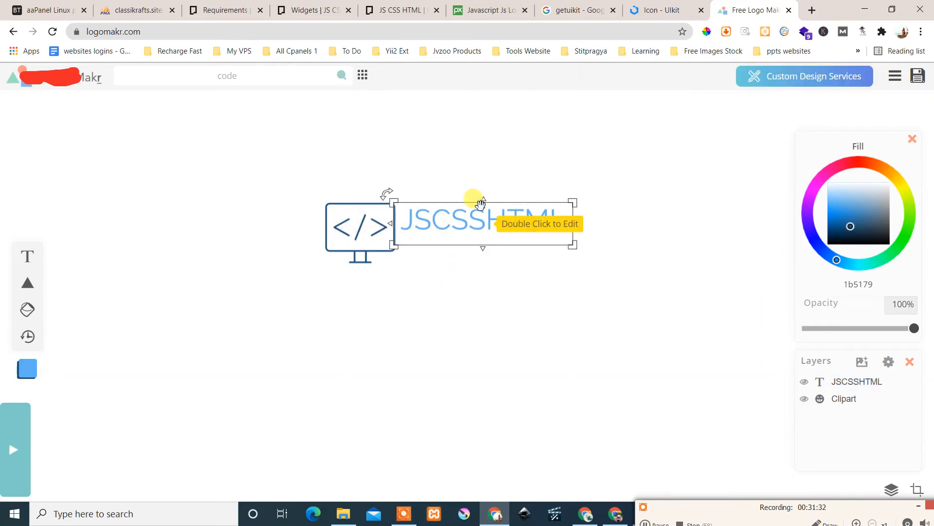
pyautogui.moveTo(477, 209); pyautogui.dragTo(485, 235)
pyautogui.click(556, 313)
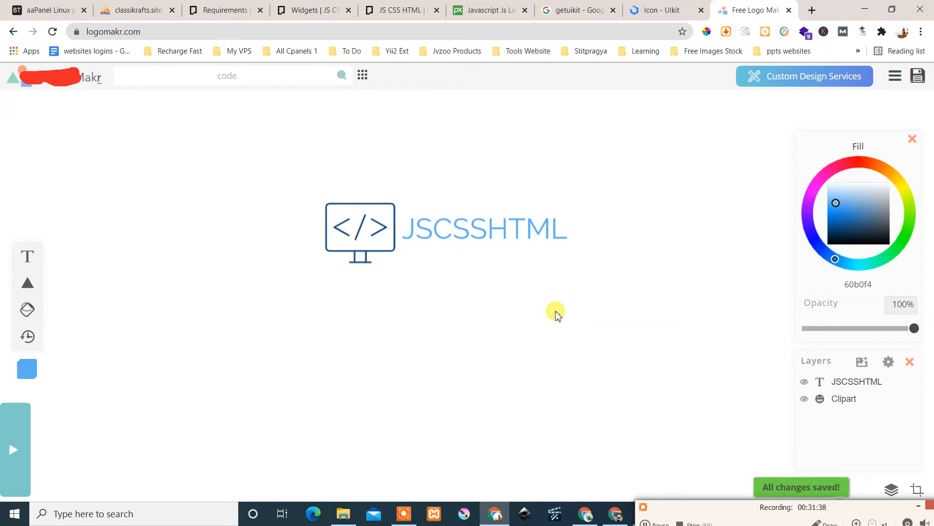
pyautogui.click(360, 221)
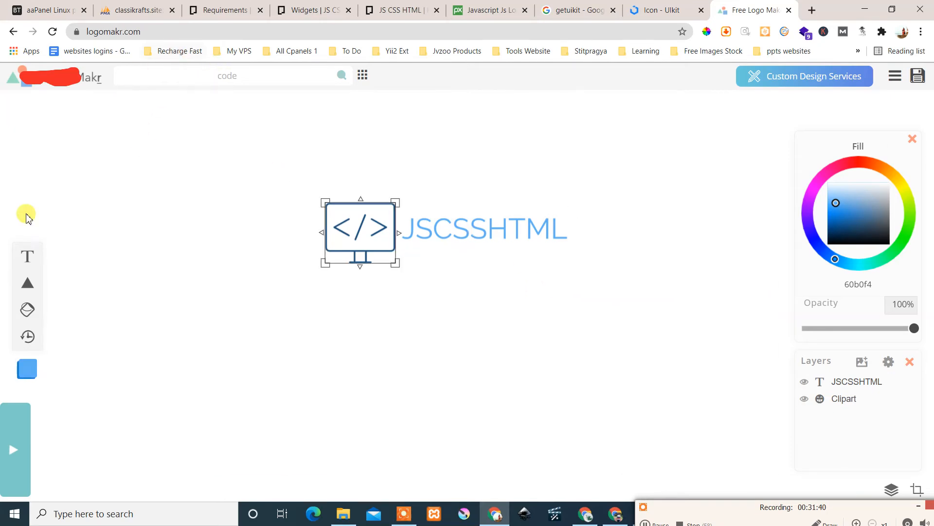
# Add a 'FrontEndCode' text layer, shrink it and place it under JSCSSHTML
pyautogui.click(28, 256)
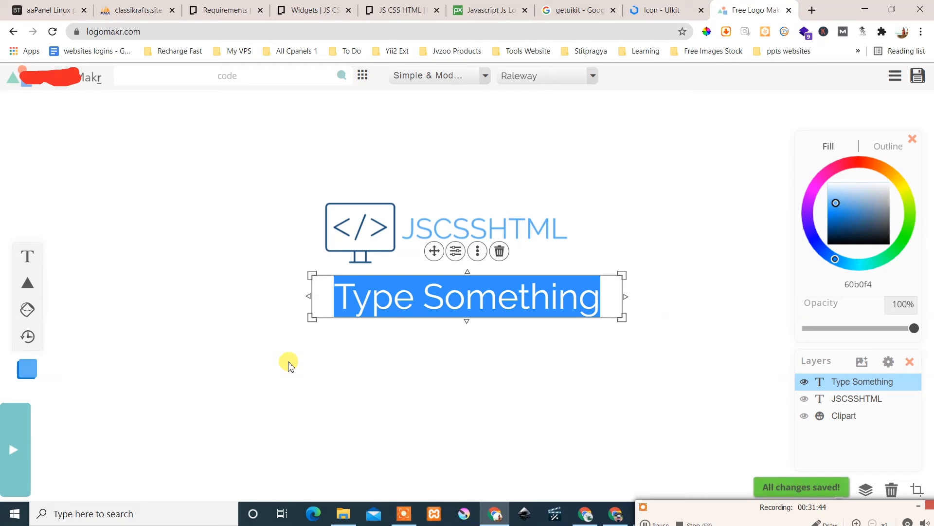
pyautogui.write('FRONT')
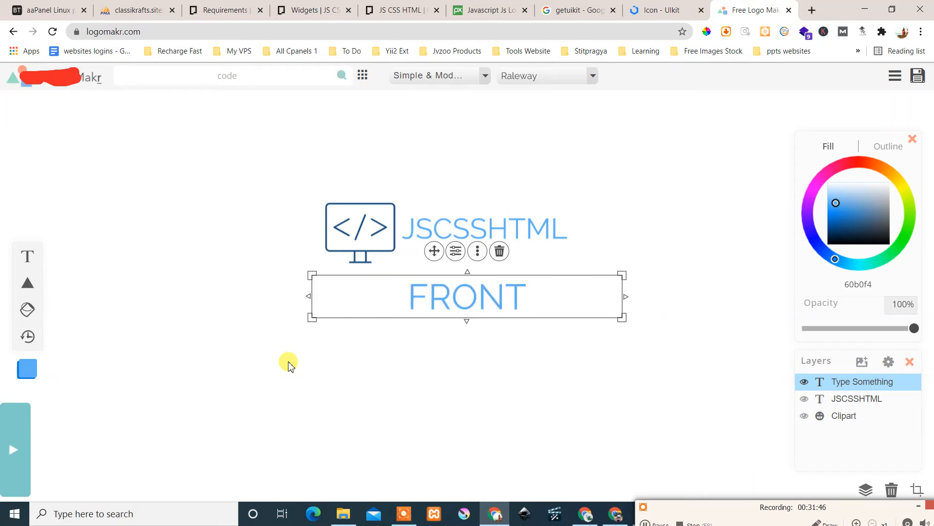
pyautogui.write('eND')
pyautogui.press('BackSpace')
pyautogui.press('BackSpace')
pyautogui.press('BackSpace')
pyautogui.press('BackSpace')
pyautogui.press('BackSpace')
pyautogui.press('BackSpace')
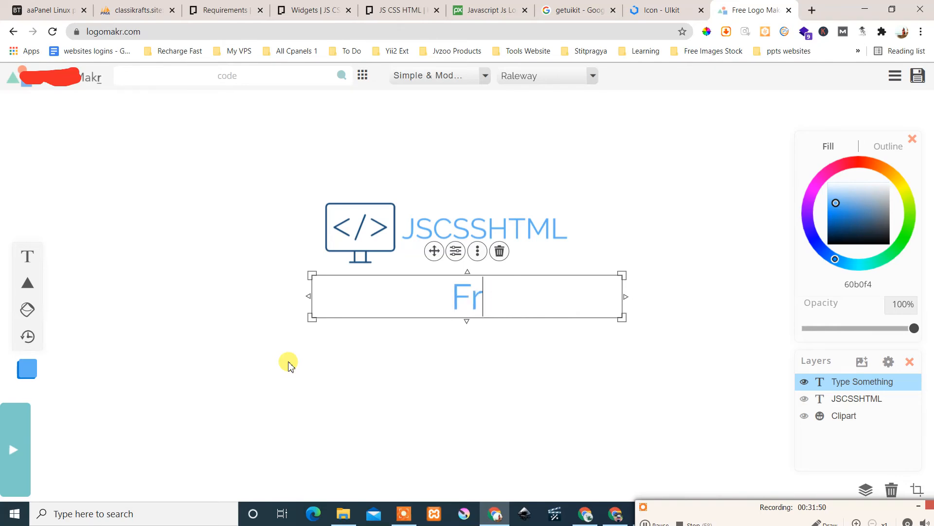
pyautogui.write('ontEndC')
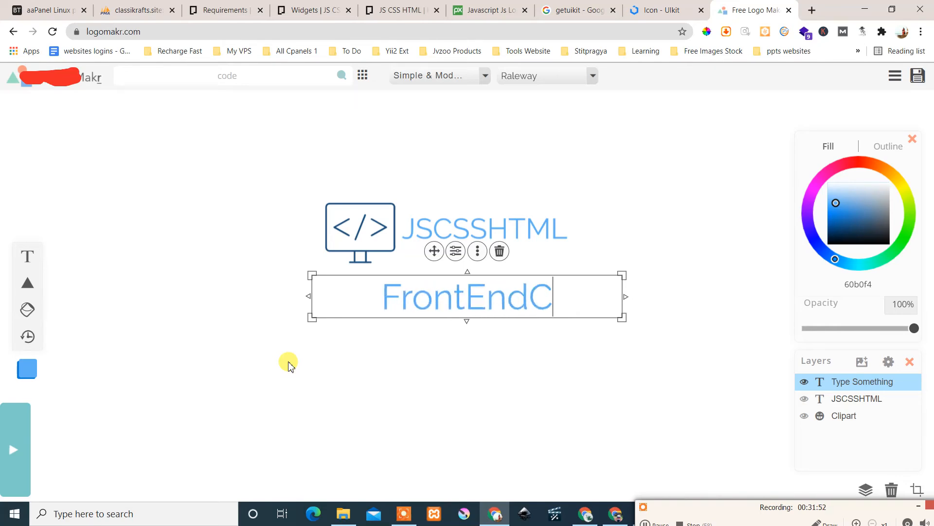
pyautogui.write('ode')
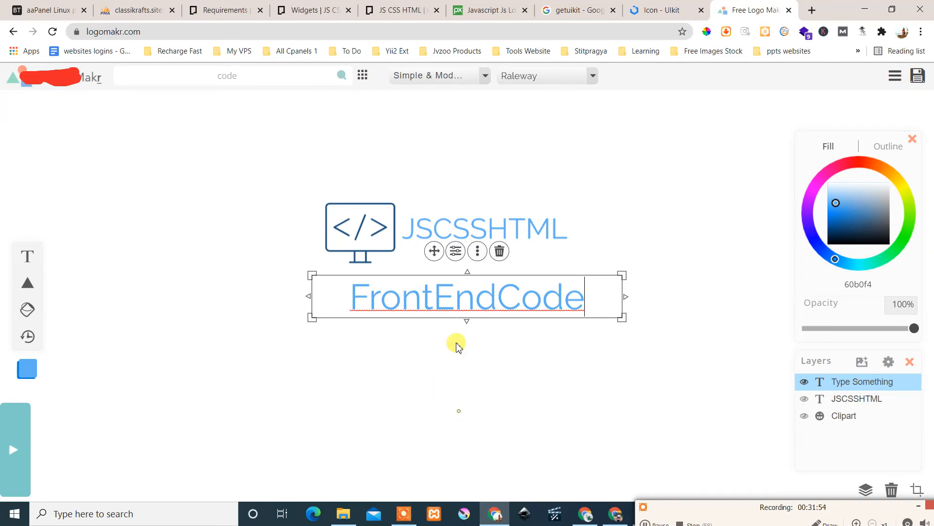
pyautogui.moveTo(450, 295); pyautogui.dragTo(490, 278)
pyautogui.moveTo(662, 281); pyautogui.dragTo(530, 296)
pyautogui.moveTo(452, 276); pyautogui.dragTo(491, 220)
pyautogui.click(740, 317)
pyautogui.click(636, 224)
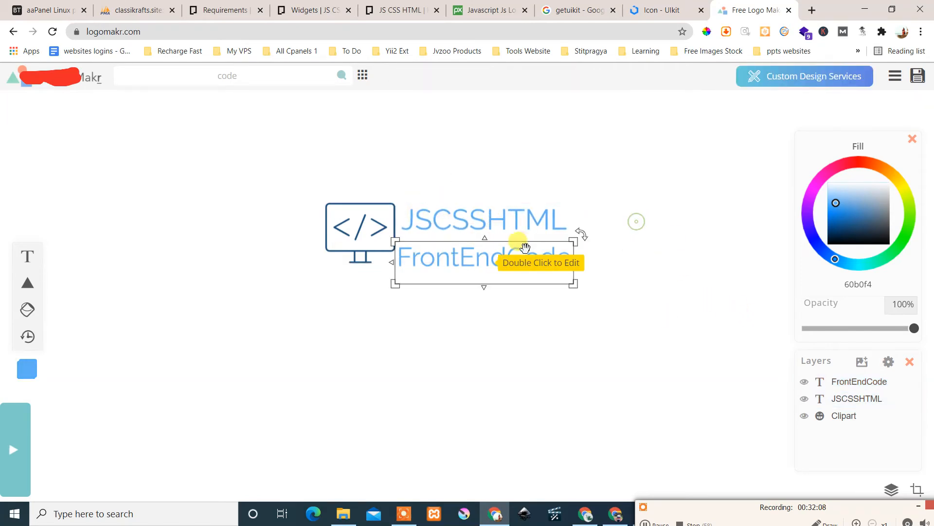
pyautogui.click(513, 258)
# Nudge FrontEndCode up and try the Grand Hotel and Sacramento cursive fonts on it
pyautogui.moveTo(513, 259)
pyautogui.mouseDown()
pyautogui.moveTo(512, 251)
pyautogui.moveTo(515, 258)
pyautogui.mouseUp()
pyautogui.click(484, 76)
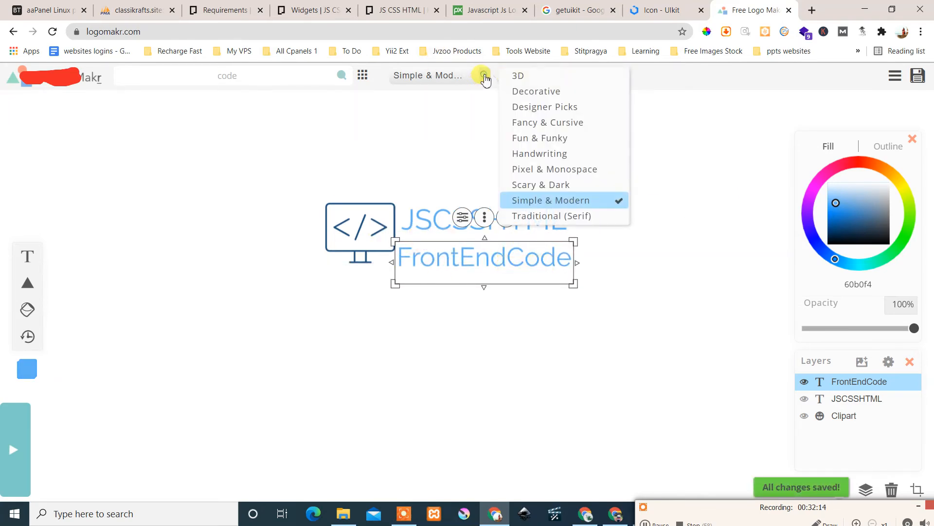
pyautogui.click(546, 127)
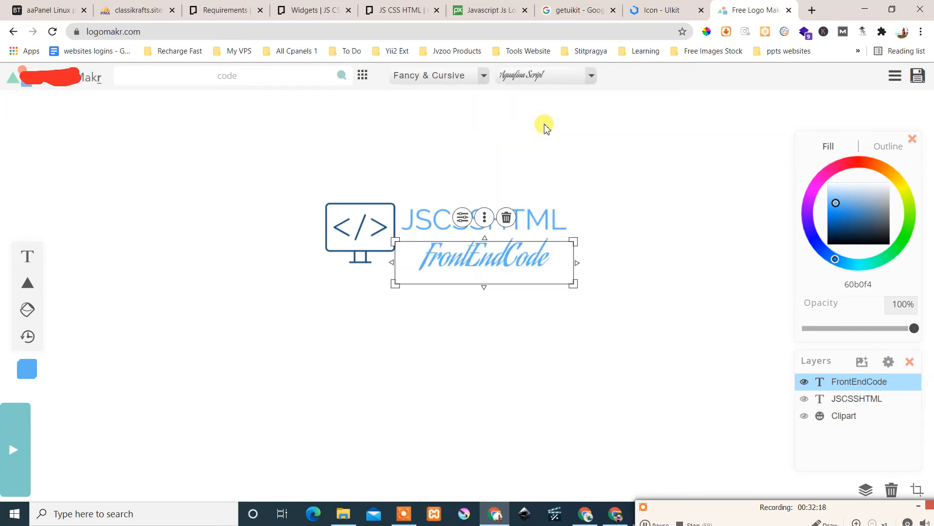
pyautogui.click(591, 76)
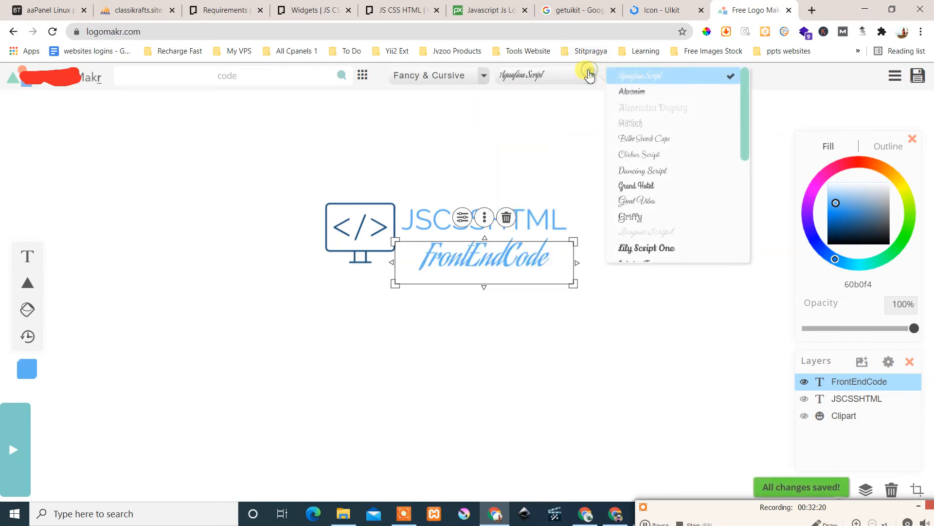
pyautogui.click(645, 187)
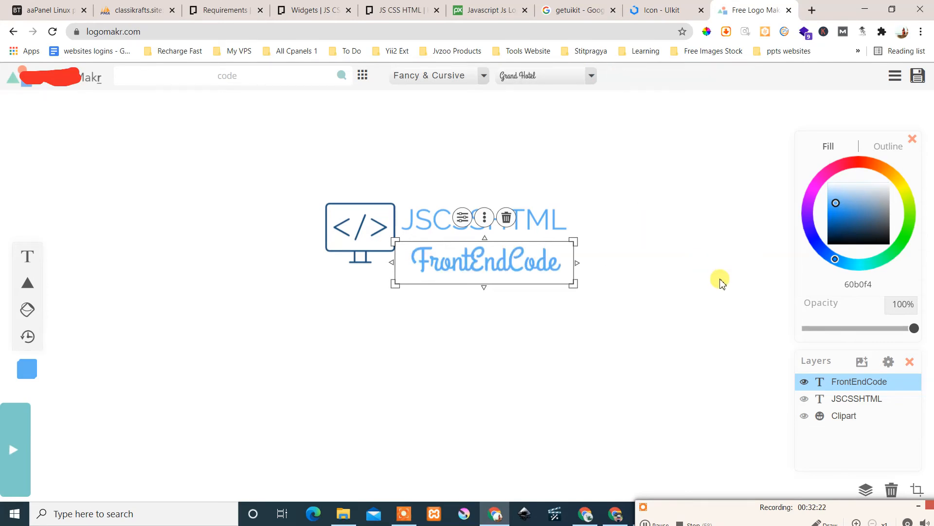
pyautogui.click(641, 319)
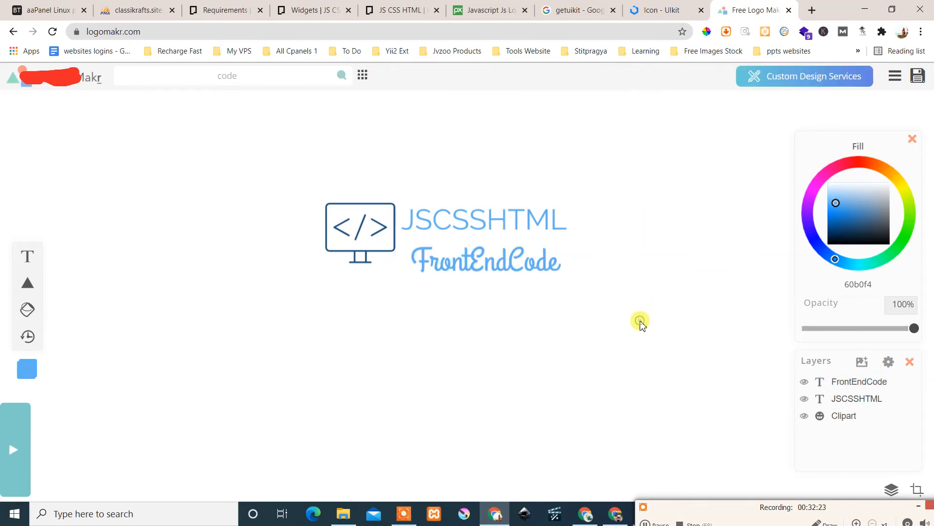
pyautogui.click(513, 266)
pyautogui.click(591, 76)
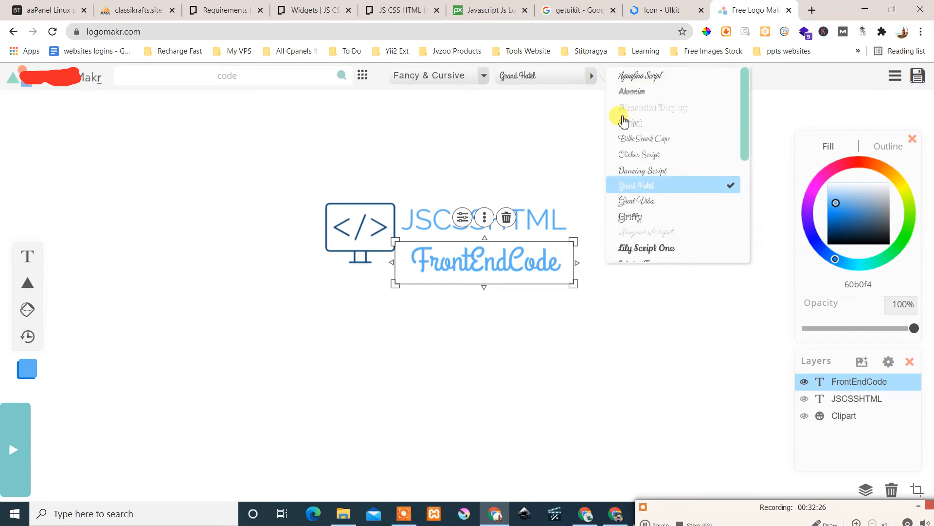
pyautogui.scroll(-5, 652, 204)
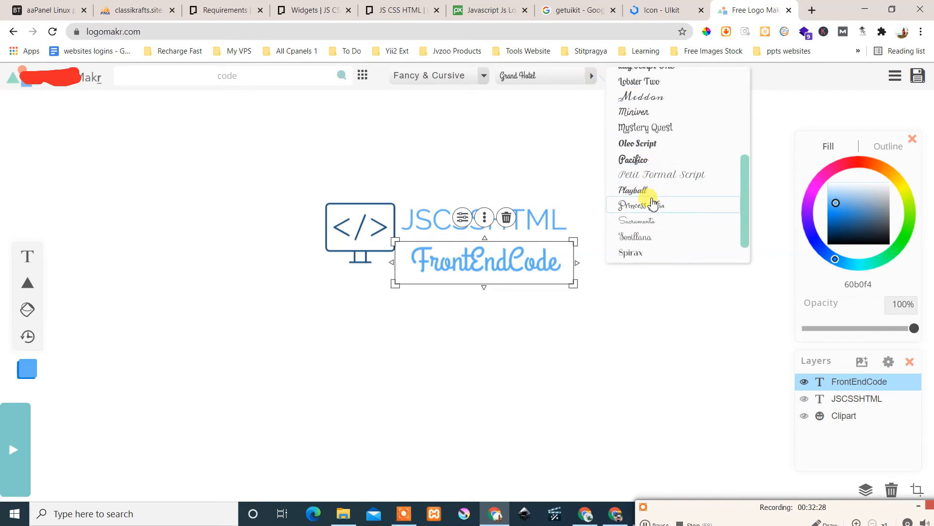
pyautogui.scroll(-1, 678, 194)
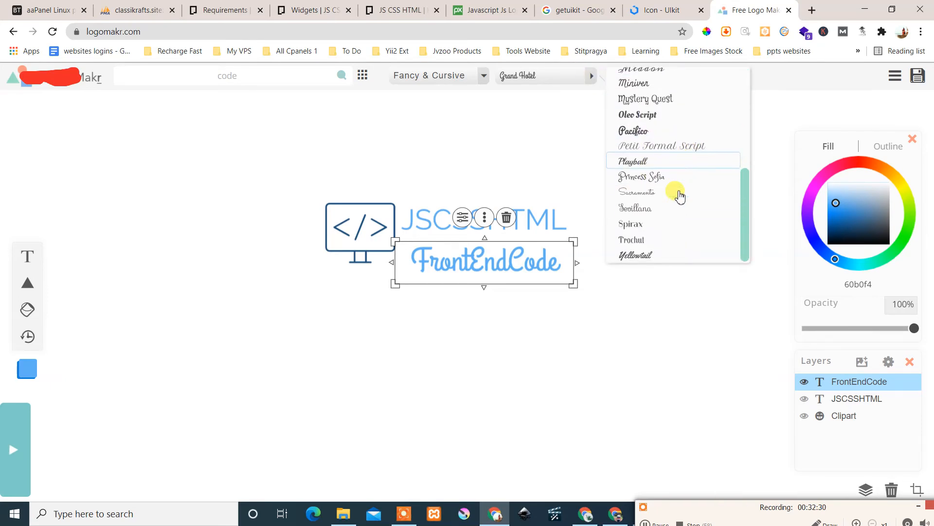
pyautogui.click(648, 192)
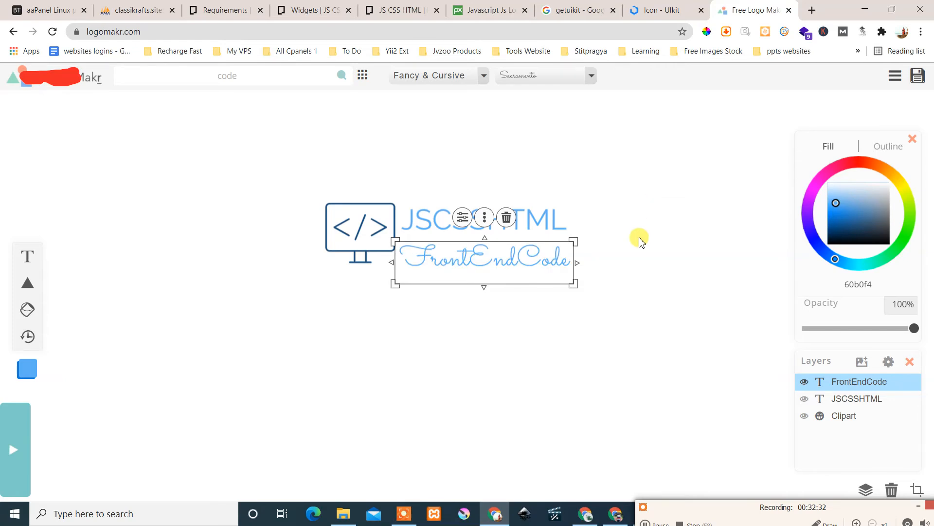
# Switch FrontEndCode to the Caudex serif font
pyautogui.click(465, 75)
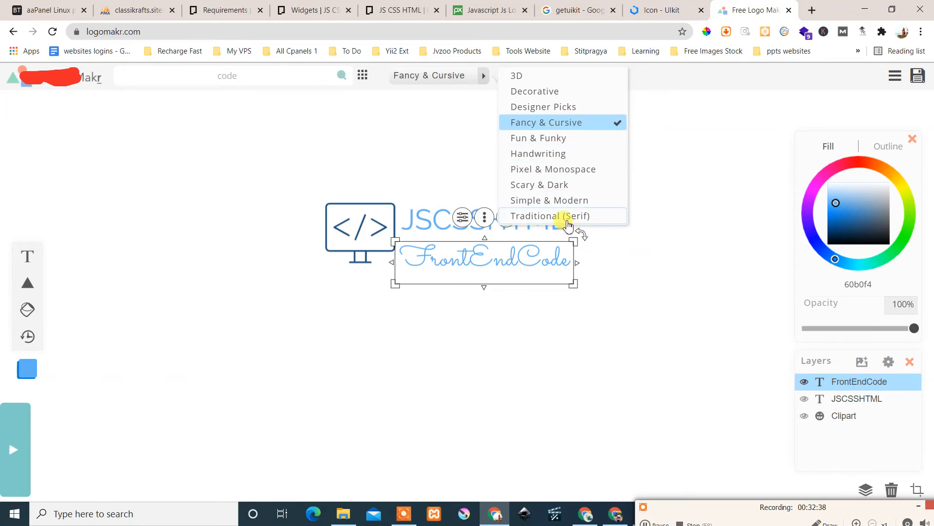
pyautogui.click(553, 215)
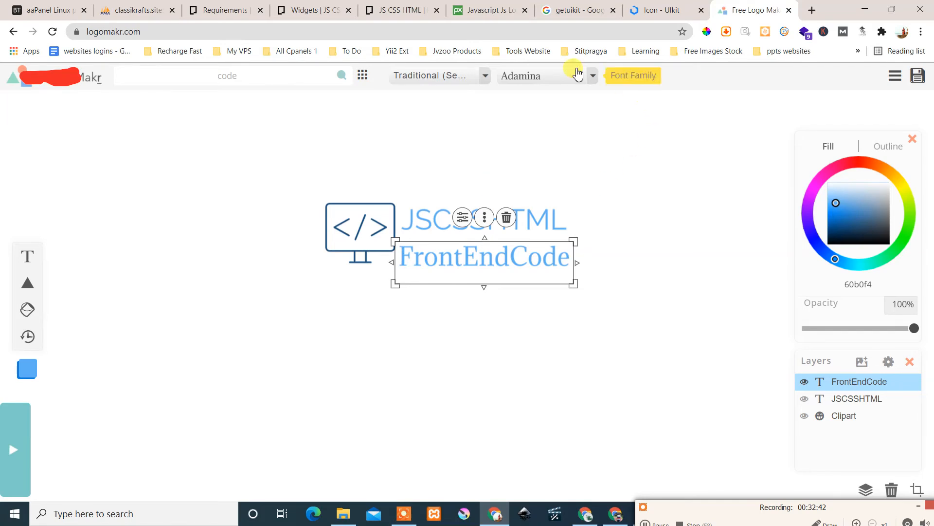
pyautogui.click(593, 76)
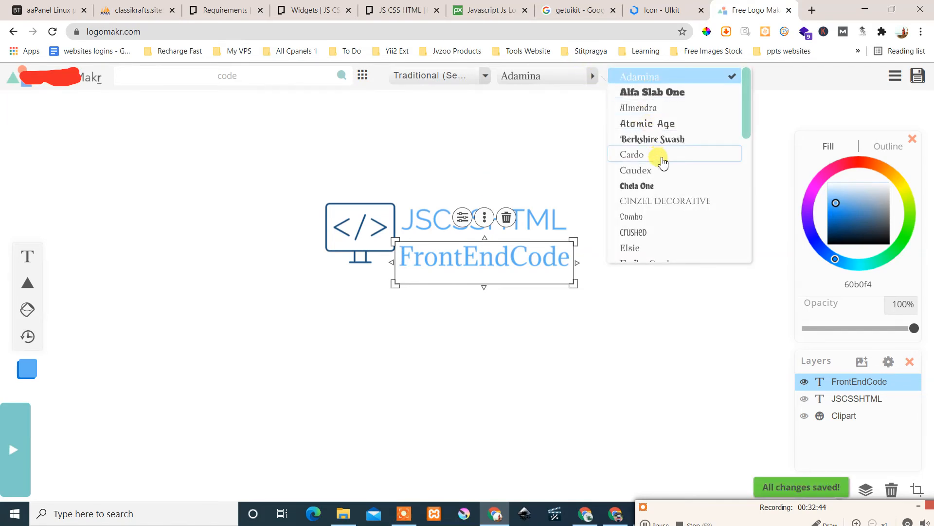
pyautogui.click(659, 178)
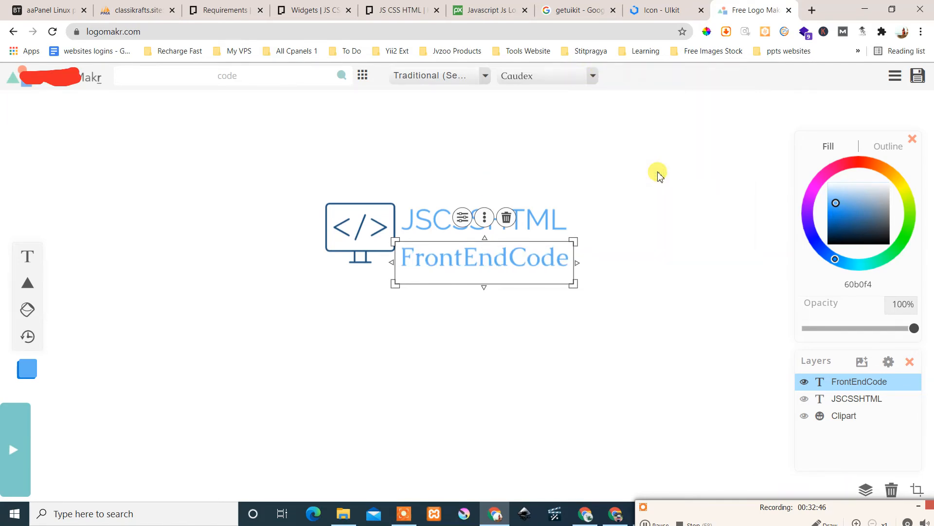
# Set JSCSSHTML in the Grand Hotel cursive font and nudge it slightly right
pyautogui.click(493, 211)
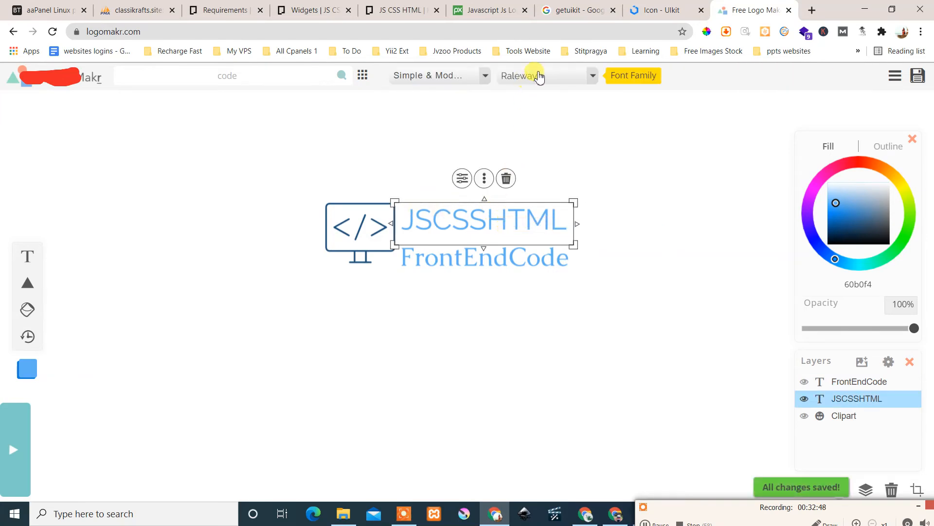
pyautogui.click(435, 84)
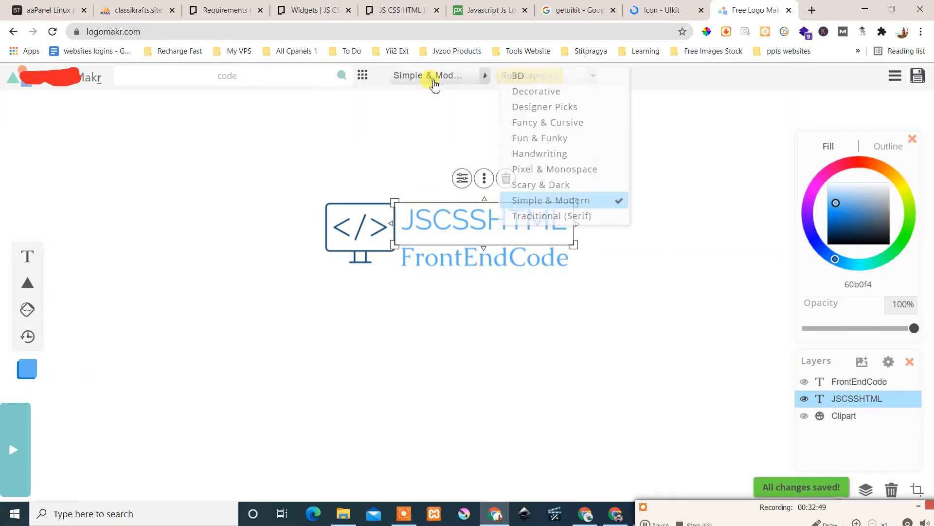
pyautogui.click(542, 126)
pyautogui.click(537, 75)
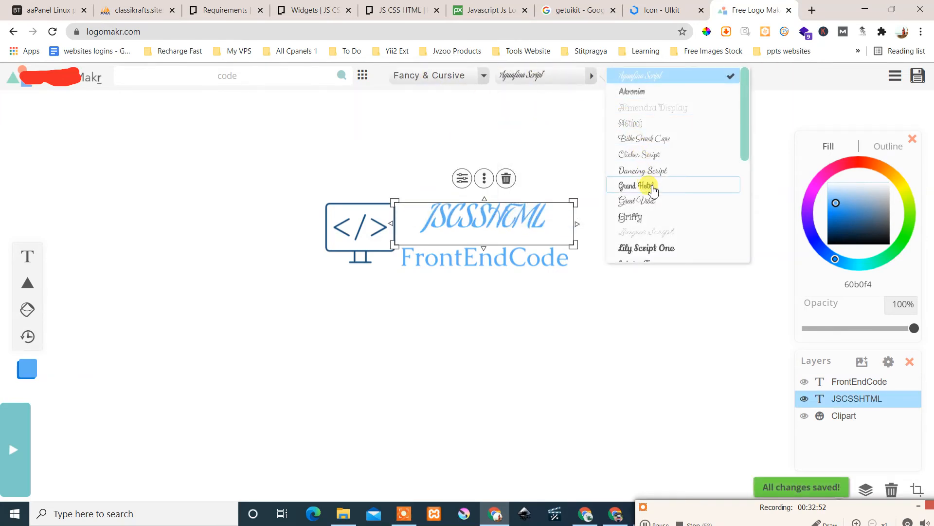
pyautogui.click(651, 189)
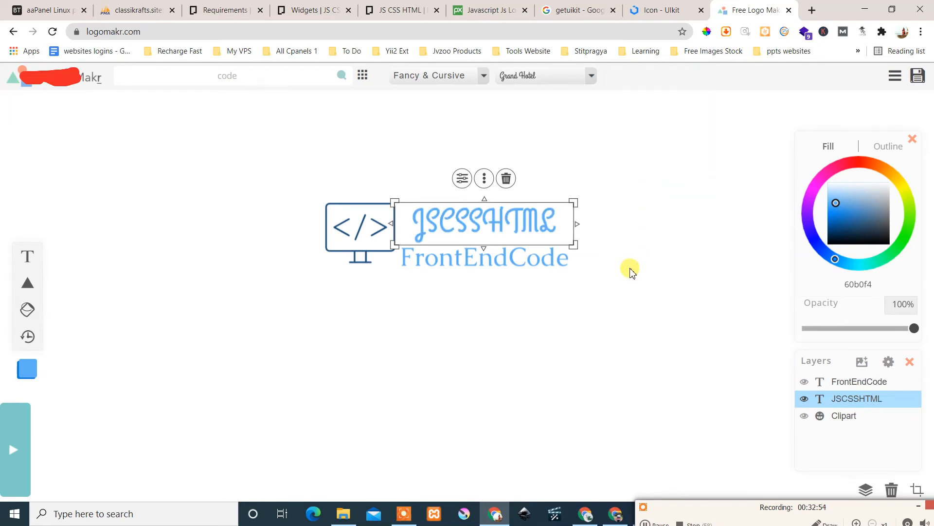
pyautogui.click(628, 267)
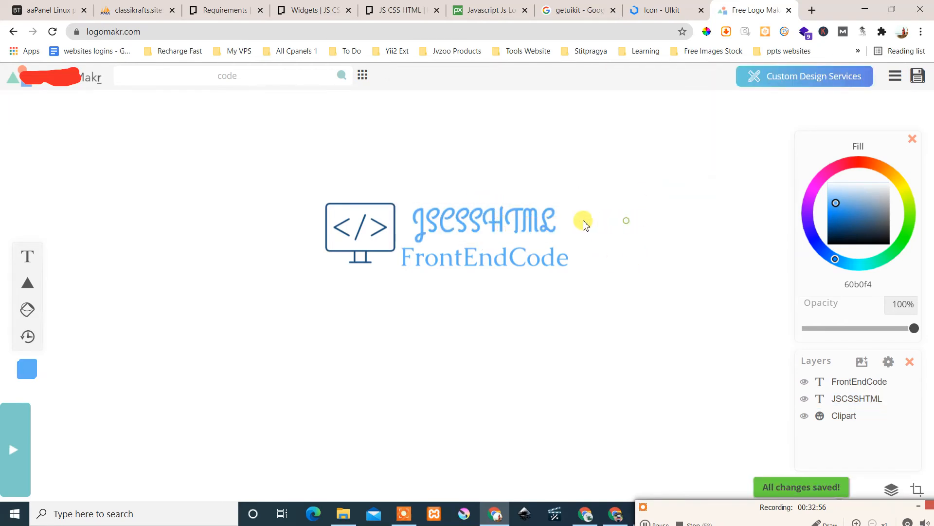
pyautogui.click(484, 211)
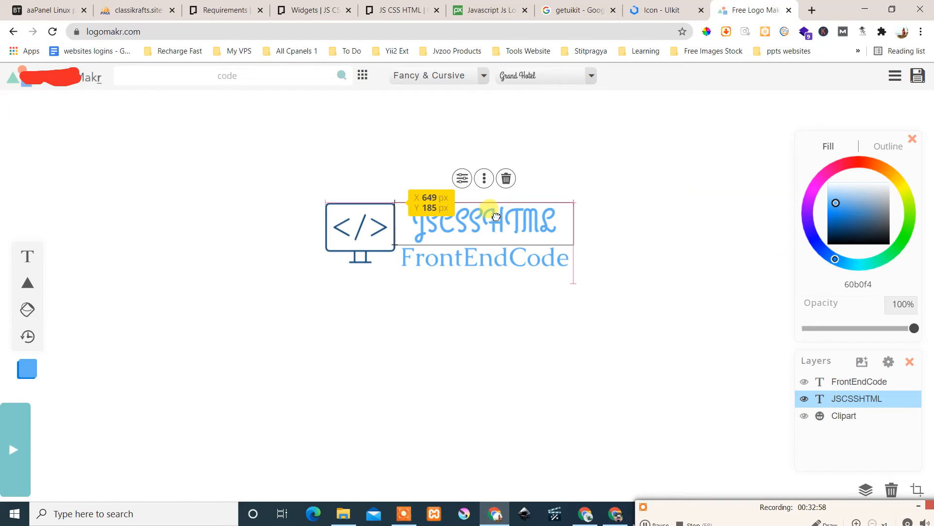
pyautogui.moveTo(495, 217); pyautogui.dragTo(499, 216)
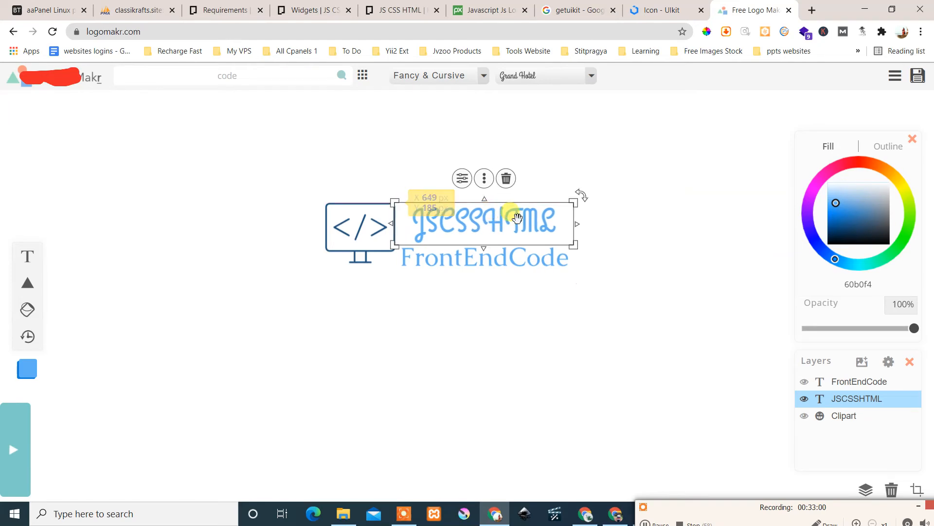
pyautogui.click(701, 263)
# Make both text lines shorter, bringing FrontEndCode down to 50 px tall
pyautogui.click(479, 236)
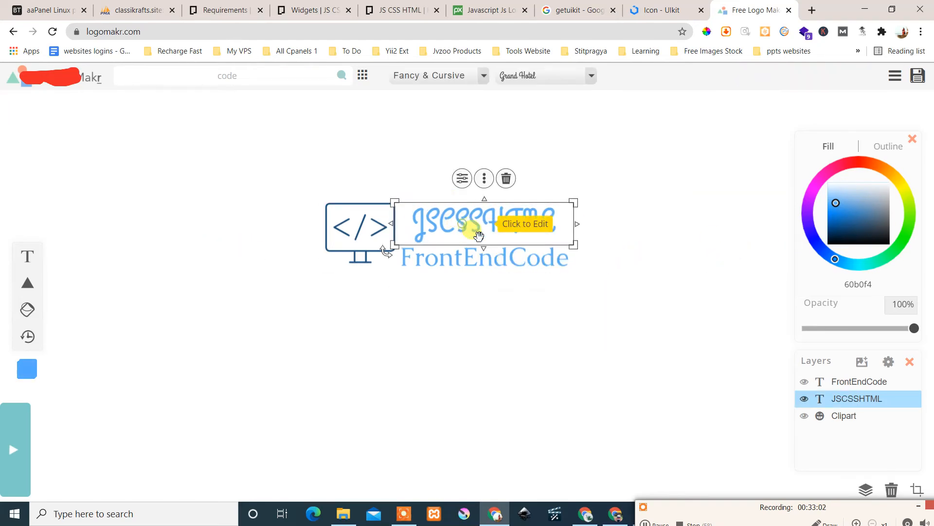
pyautogui.moveTo(486, 249); pyautogui.dragTo(468, 216)
pyautogui.click(479, 260)
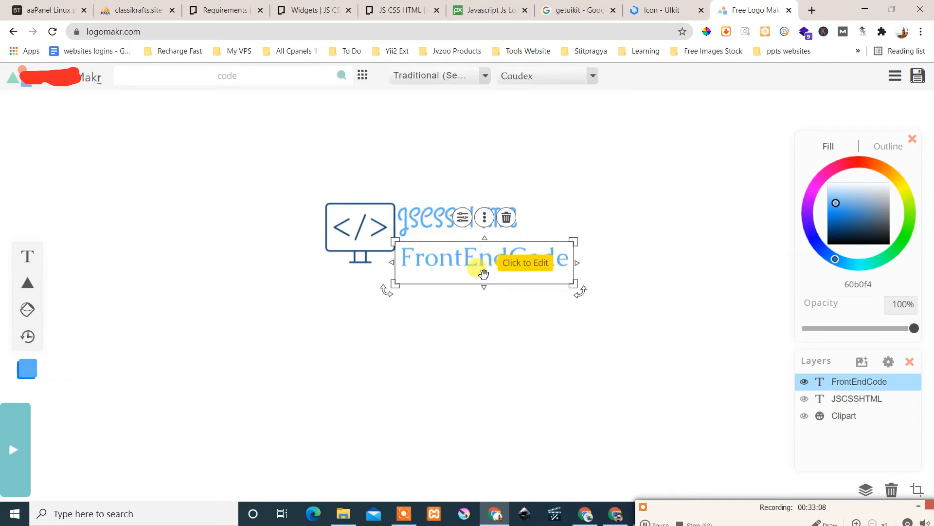
pyautogui.moveTo(485, 288); pyautogui.dragTo(471, 261)
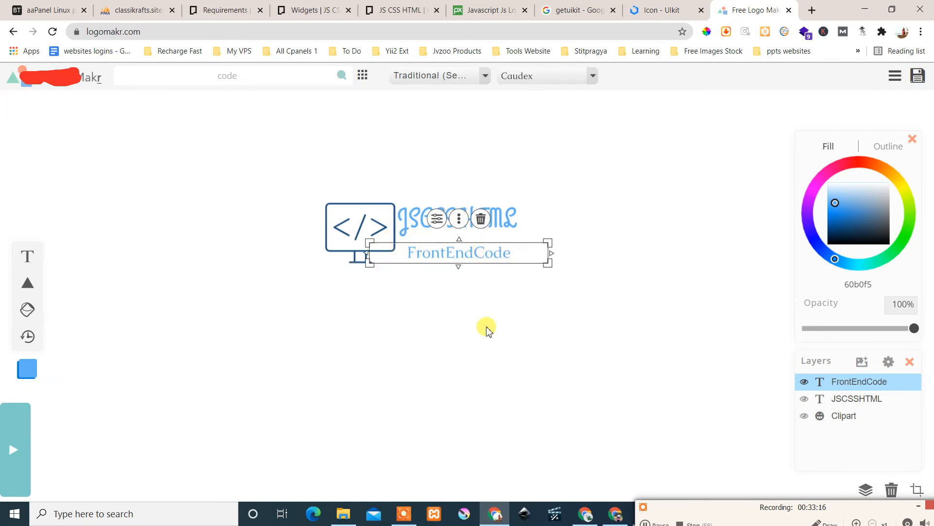
pyautogui.click(486, 326)
pyautogui.click(525, 220)
pyautogui.click(395, 410)
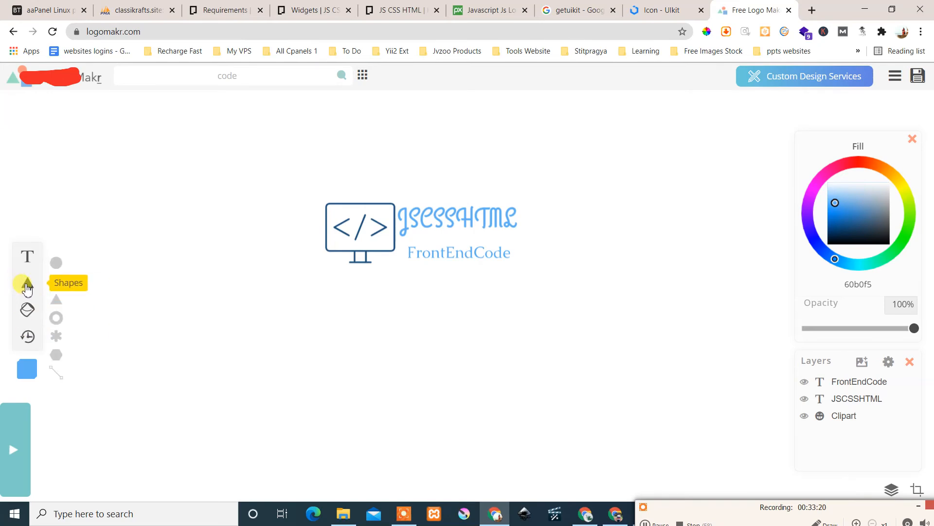
# Add a dotted-end 'line' clipart, rotate and scale it, then remove it along with JSCSSHTML
pyautogui.click(244, 76)
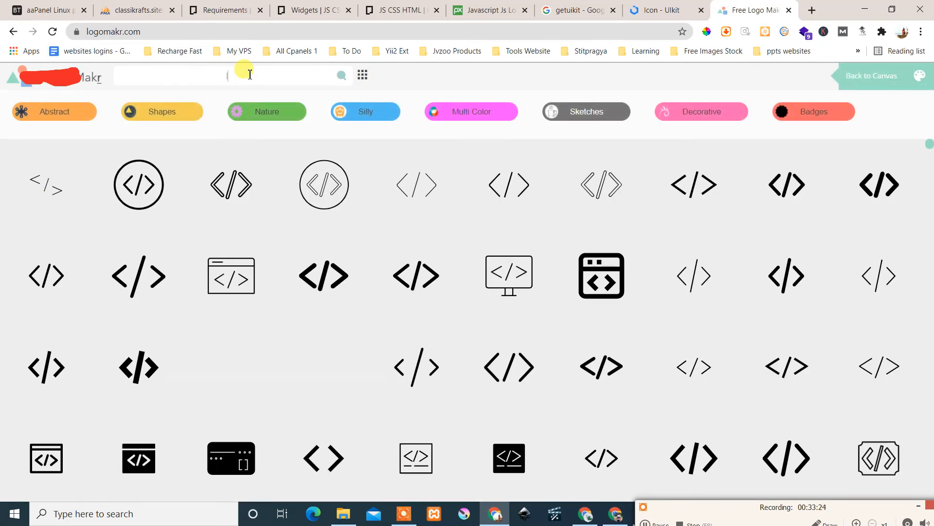
pyautogui.write('line')
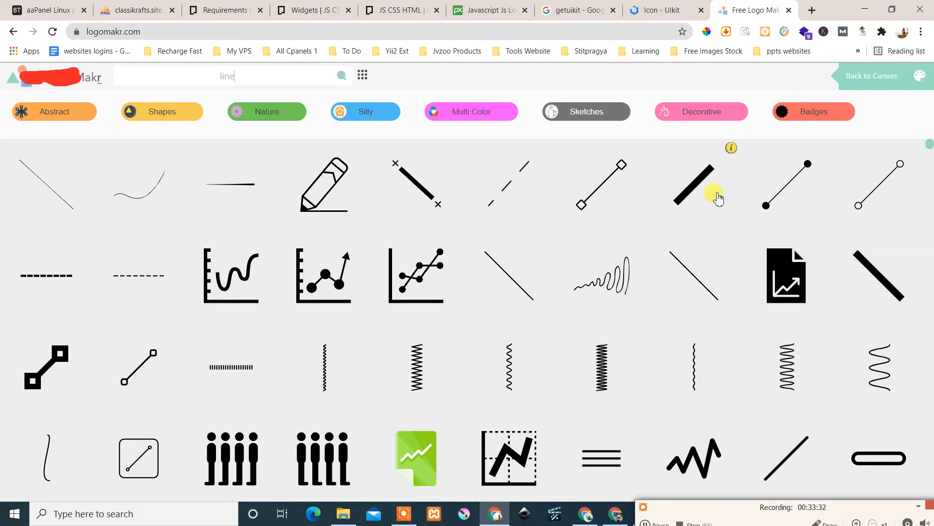
pyautogui.click(791, 189)
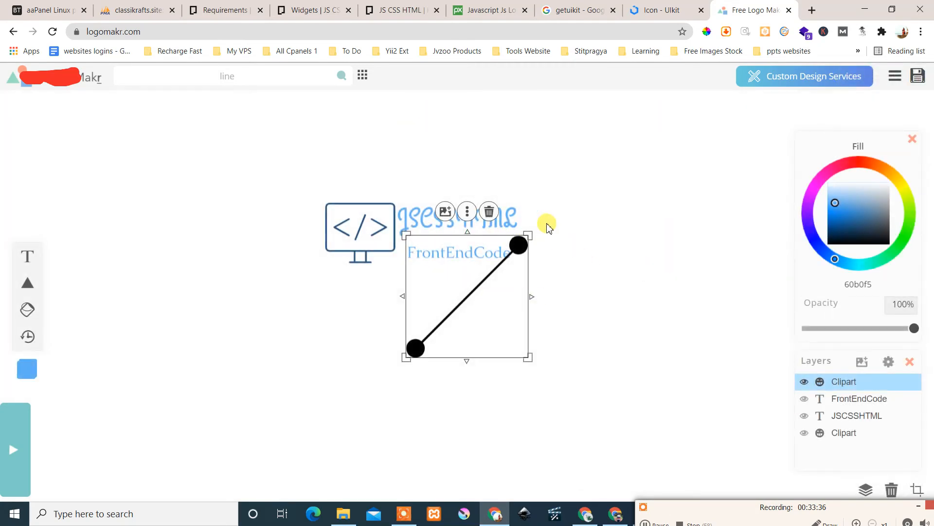
pyautogui.moveTo(534, 228); pyautogui.dragTo(564, 292)
pyautogui.moveTo(490, 298); pyautogui.dragTo(497, 243)
pyautogui.moveTo(468, 149); pyautogui.dragTo(472, 246)
pyautogui.press('Delete')
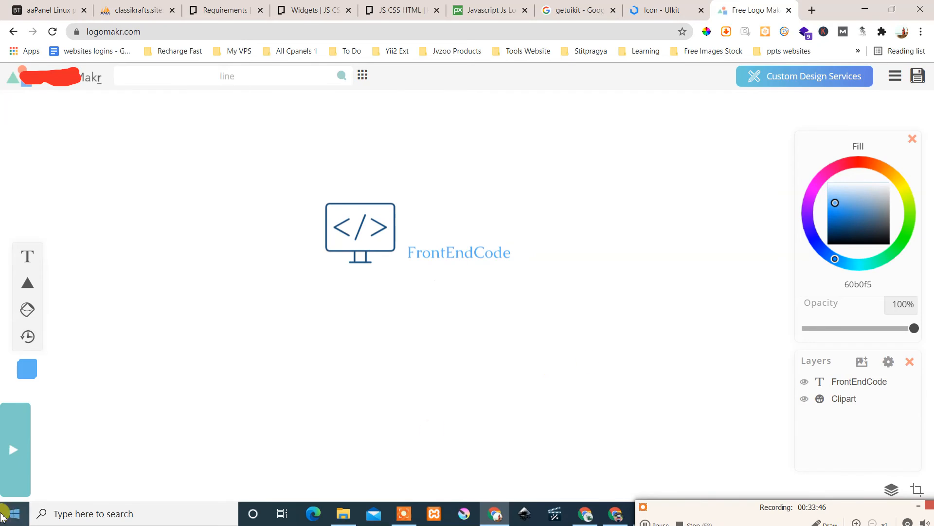
pyautogui.moveTo(7, 285)
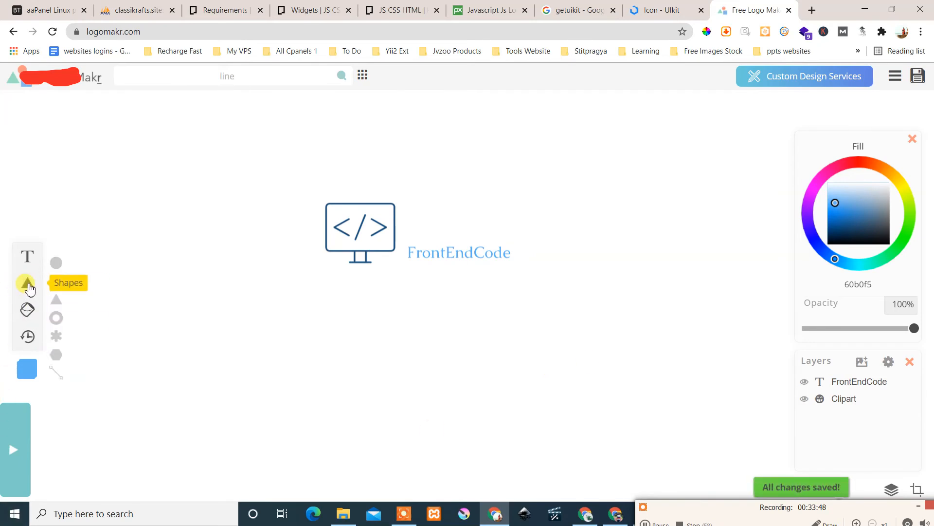
# Undo a trial line to bring JSCSSHTML back beside the icon
pyautogui.click(55, 373)
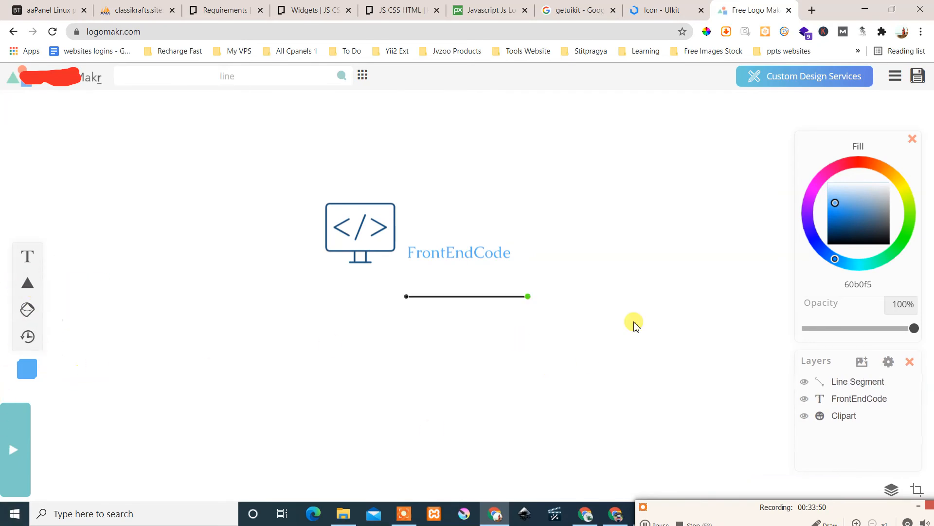
pyautogui.click(472, 297)
pyautogui.click(442, 399)
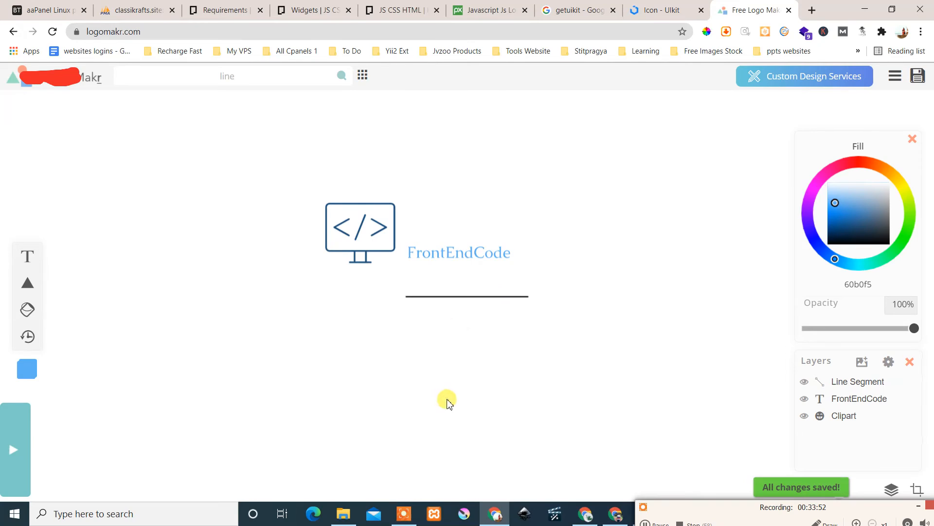
pyautogui.hotkey('ctrl', 'z')
pyautogui.click(446, 374)
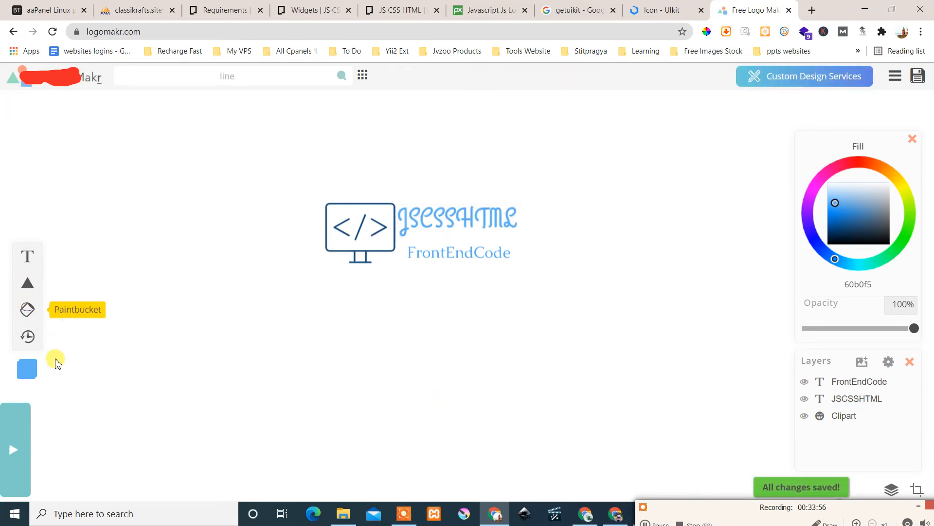
# Add a Line shape coloured 2b557a and move it up toward the text
pyautogui.moveTo(28, 286)
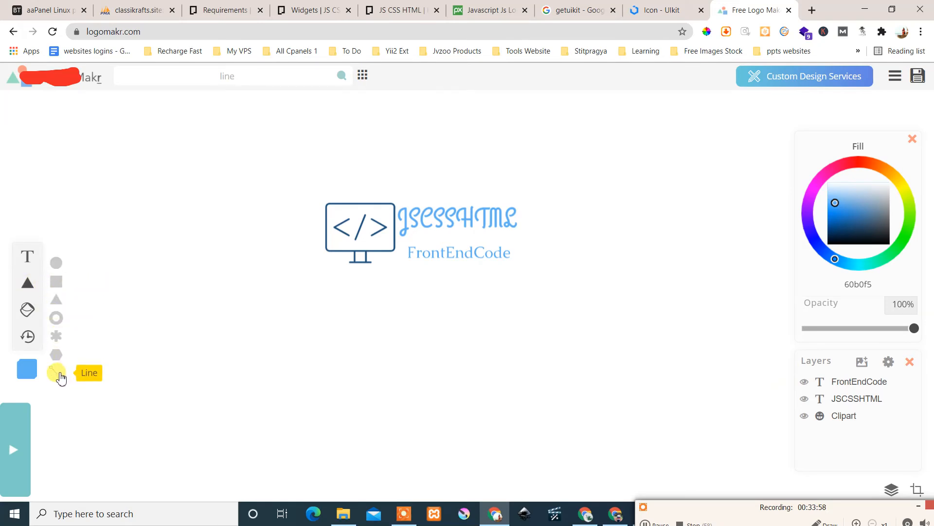
pyautogui.click(57, 373)
pyautogui.click(849, 211)
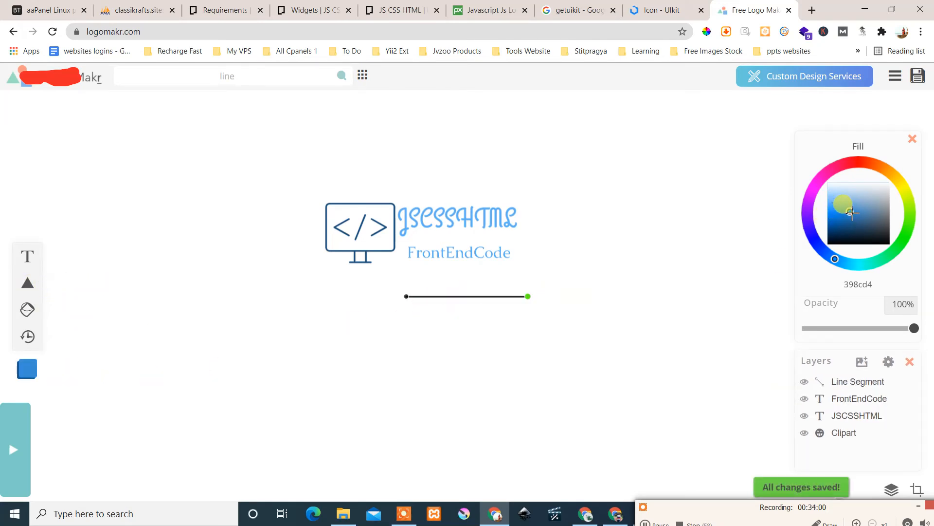
pyautogui.click(860, 224)
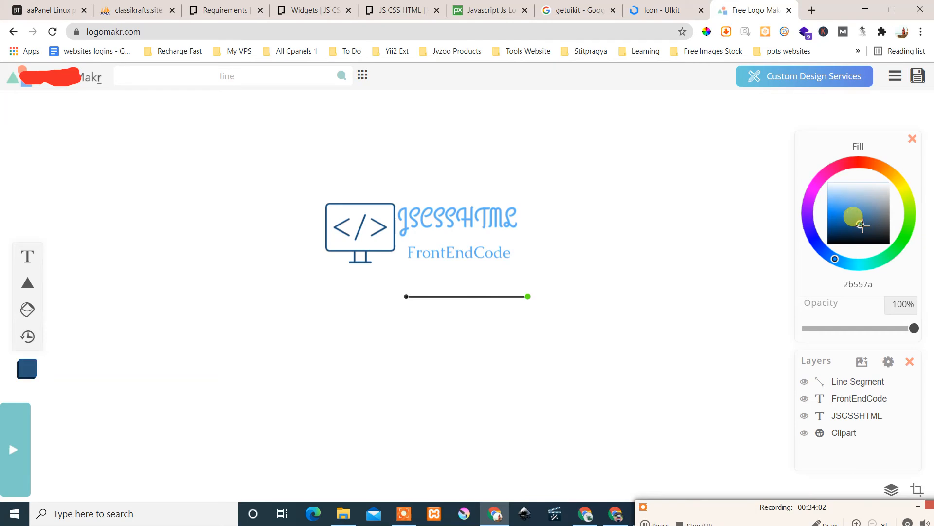
pyautogui.click(649, 315)
pyautogui.moveTo(461, 303); pyautogui.dragTo(450, 221)
pyautogui.click(590, 292)
# Place the line under JSCSSHTML, lengthen it, and realign both text lines around it
pyautogui.click(463, 244)
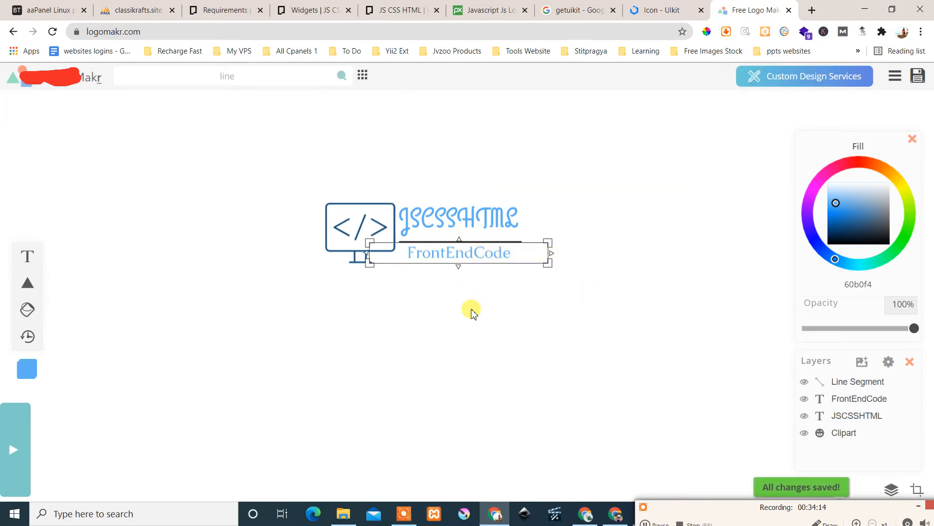
pyautogui.click(472, 314)
pyautogui.moveTo(441, 253); pyautogui.dragTo(447, 268)
pyautogui.click(443, 241)
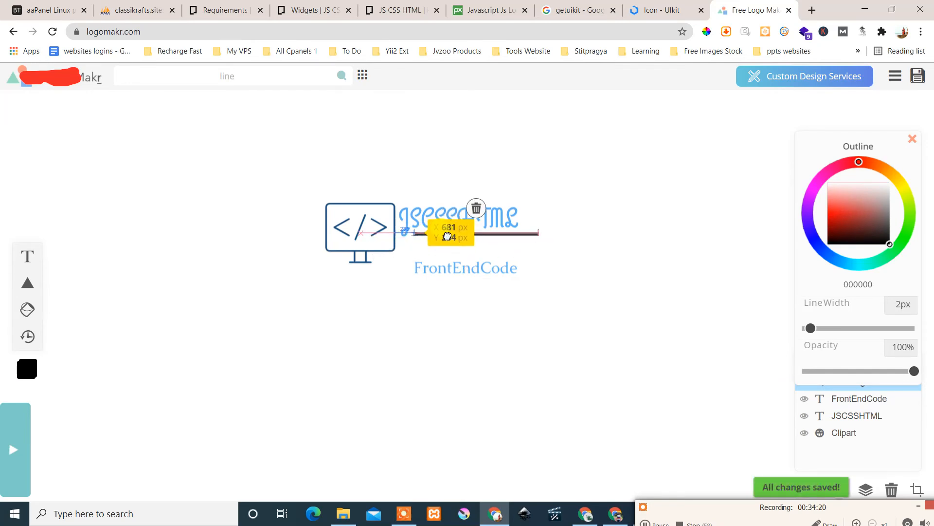
pyautogui.moveTo(447, 236); pyautogui.dragTo(427, 242)
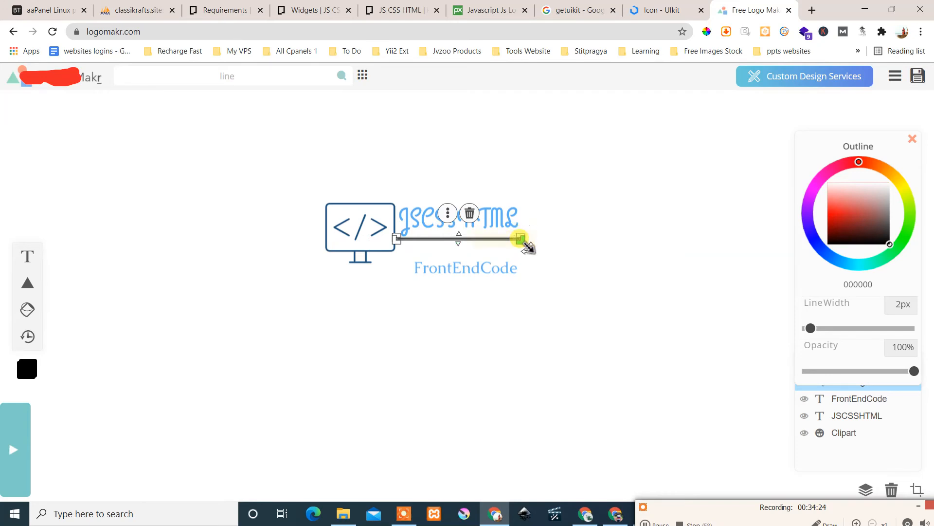
pyautogui.moveTo(525, 246); pyautogui.dragTo(531, 247)
pyautogui.click(554, 320)
pyautogui.moveTo(454, 221); pyautogui.dragTo(457, 220)
pyautogui.click(518, 347)
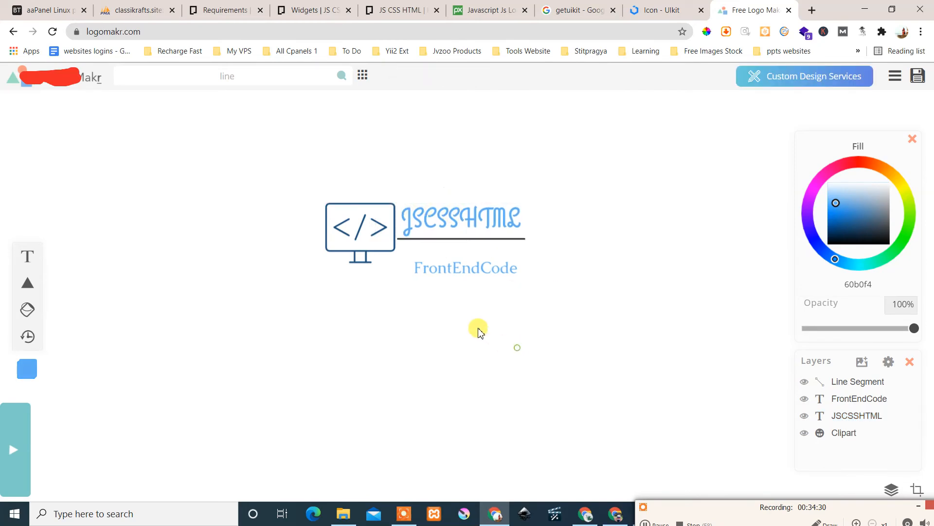
pyautogui.moveTo(463, 267); pyautogui.dragTo(462, 257)
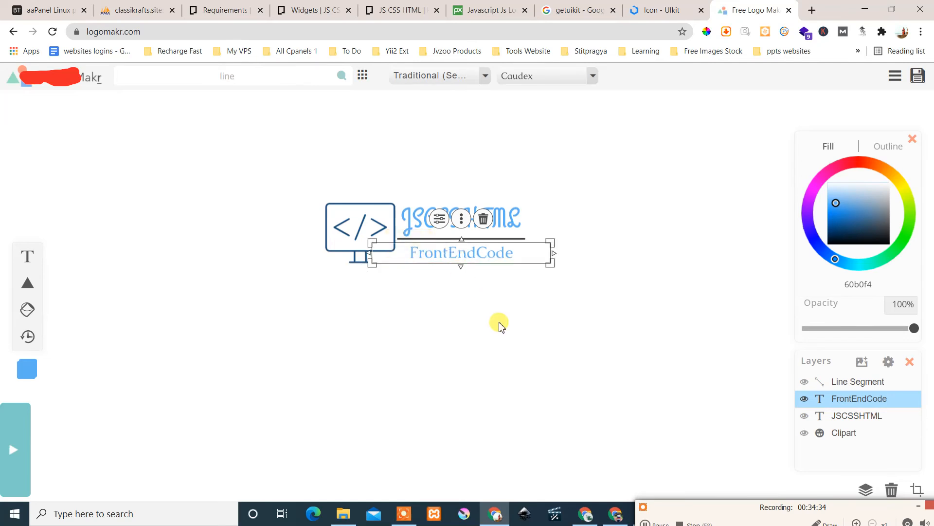
# Select the icon and both text layers together and give them a 15212c dark navy outline
pyautogui.click(498, 323)
pyautogui.moveTo(267, 166); pyautogui.dragTo(574, 317)
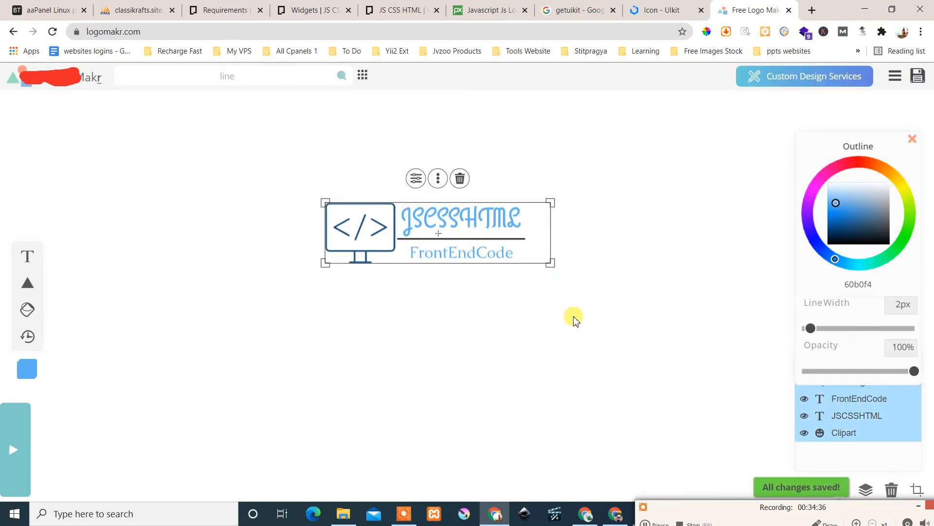
pyautogui.click(839, 237)
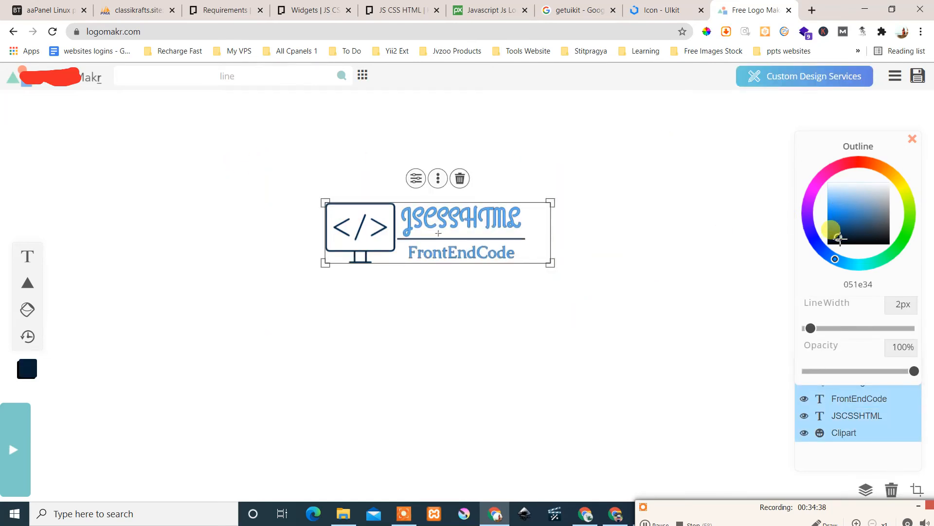
pyautogui.click(867, 237)
pyautogui.click(661, 332)
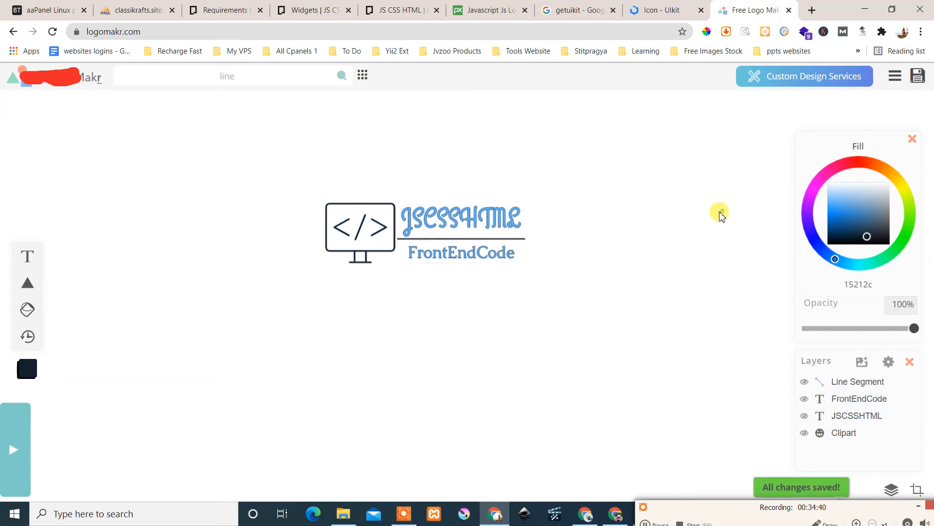
# Select the icon and each text line in turn to review the outlined logo
pyautogui.click(443, 384)
pyautogui.click(470, 214)
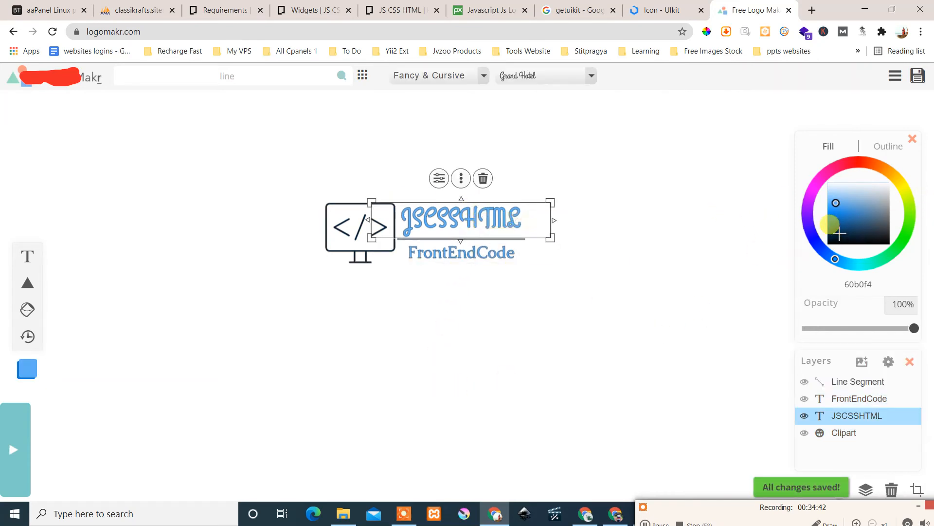
pyautogui.click(309, 267)
pyautogui.click(349, 217)
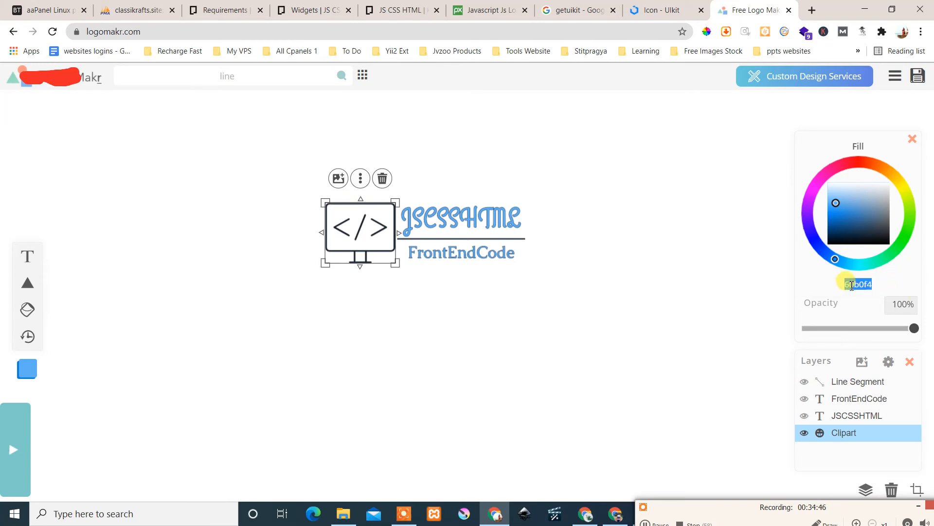
pyautogui.click(490, 216)
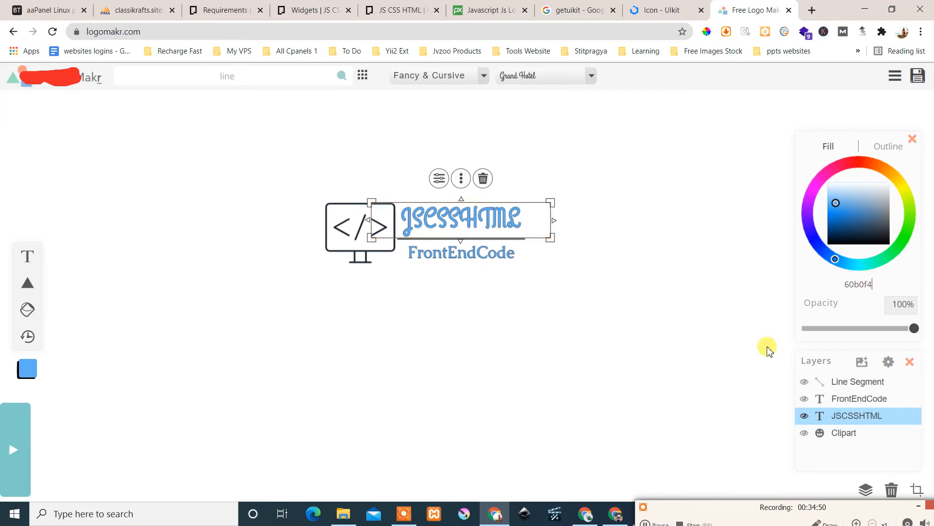
pyautogui.click(482, 294)
pyautogui.click(466, 258)
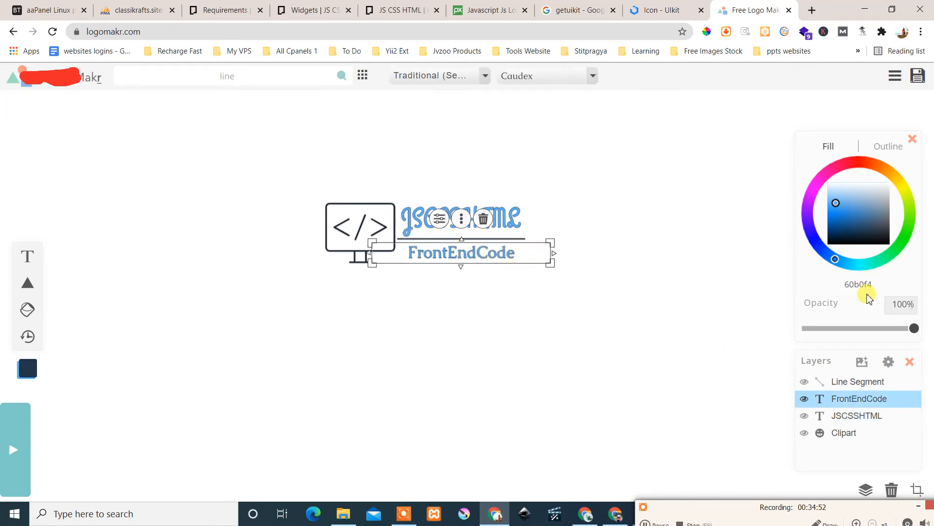
pyautogui.click(641, 342)
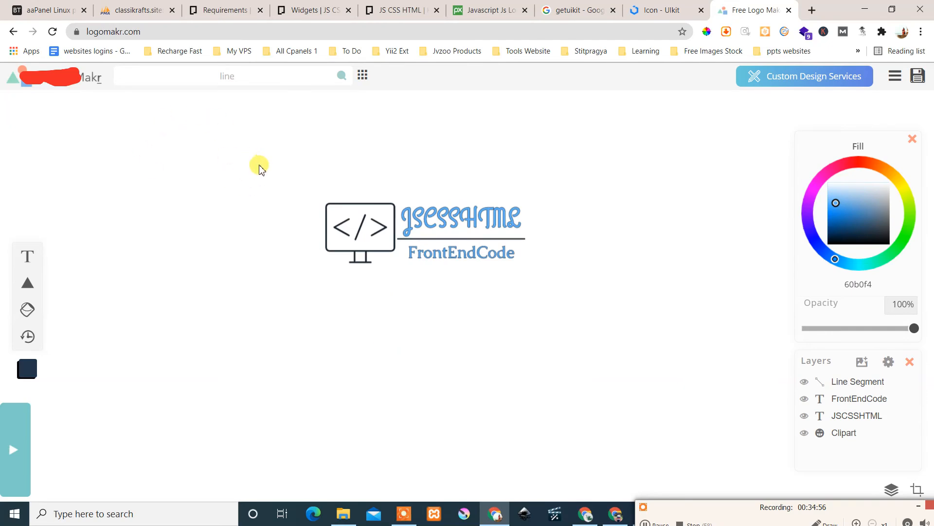
# Download the free low-resolution LogoMakr-6GDrKu.png and return to the Pagekit Requirements tab
pyautogui.click(918, 80)
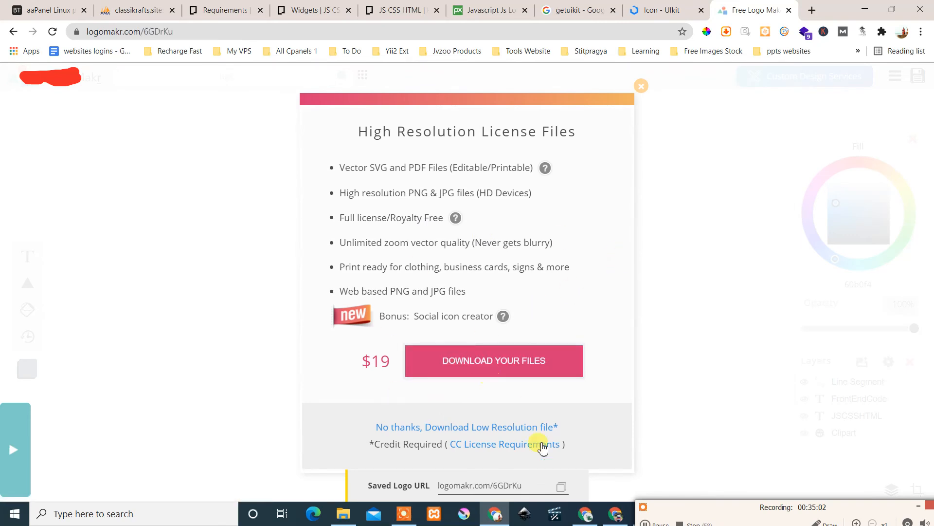
pyautogui.click(496, 429)
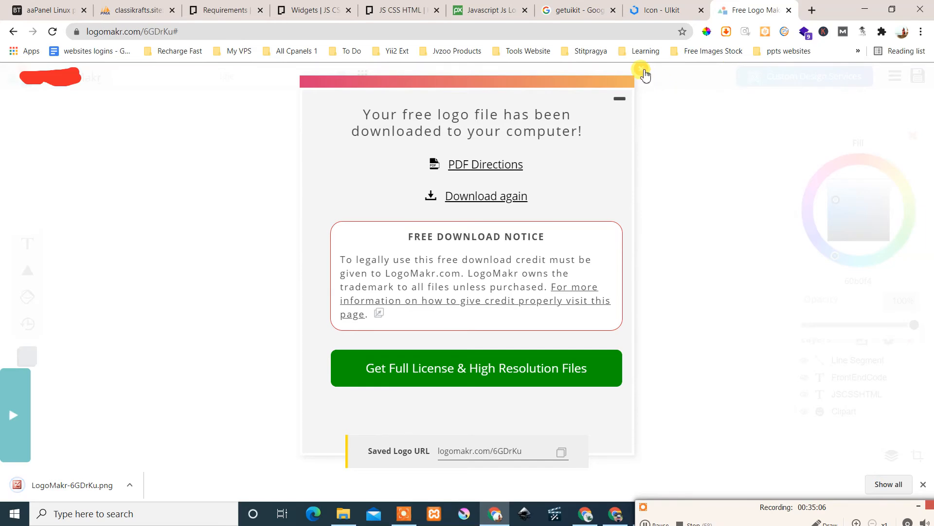
pyautogui.click(645, 74)
pyautogui.click(233, 9)
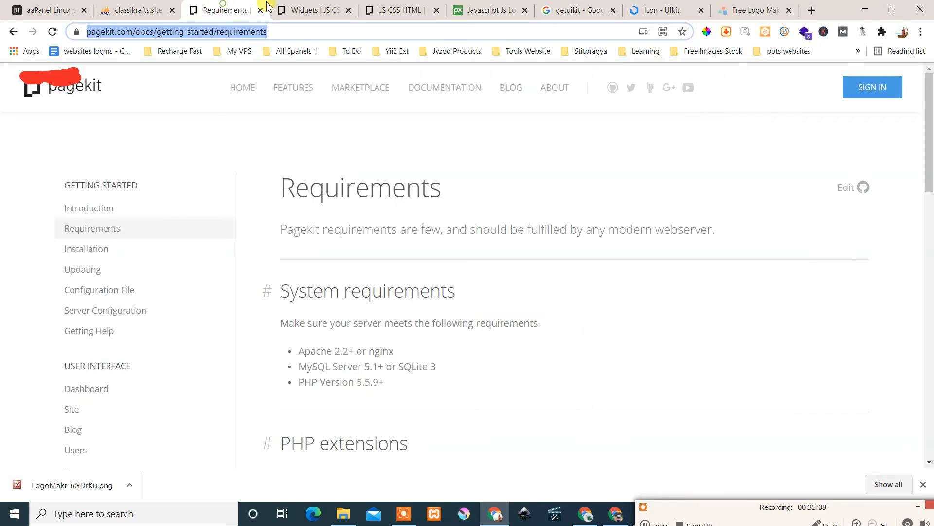
# Open Pagekit's General site settings
pyautogui.click(331, 8)
pyautogui.click(378, 9)
pyautogui.click(216, 11)
pyautogui.click(295, 7)
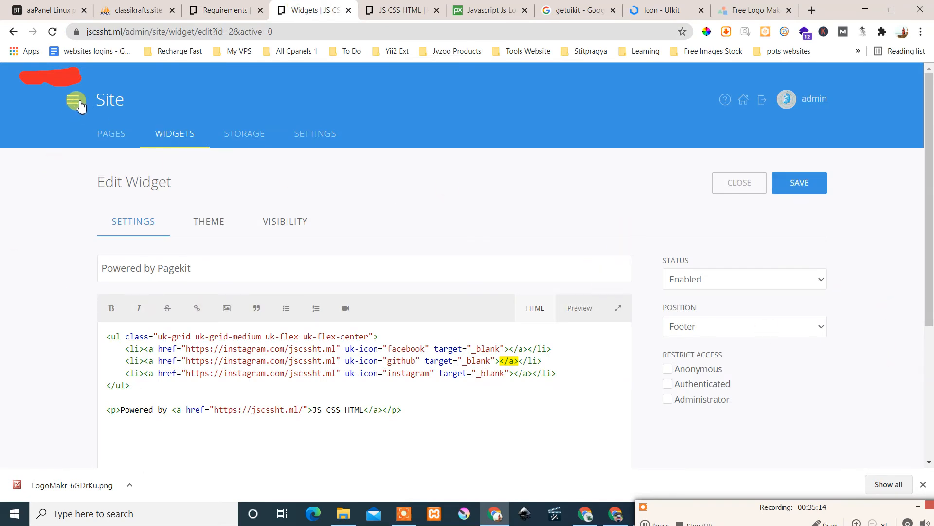
pyautogui.click(315, 132)
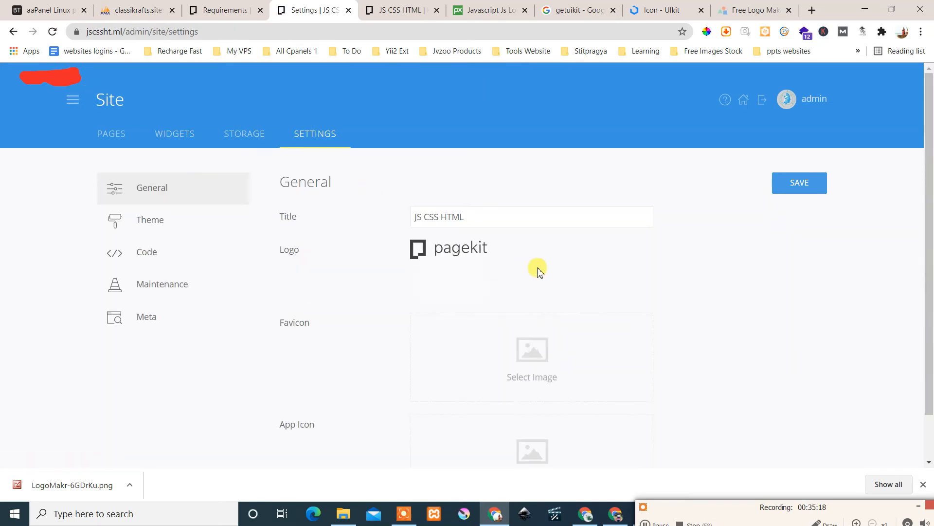
# Replace the default Pagekit logo with an uploaded LogoMakr-6GDrKu.png image
pyautogui.click(467, 264)
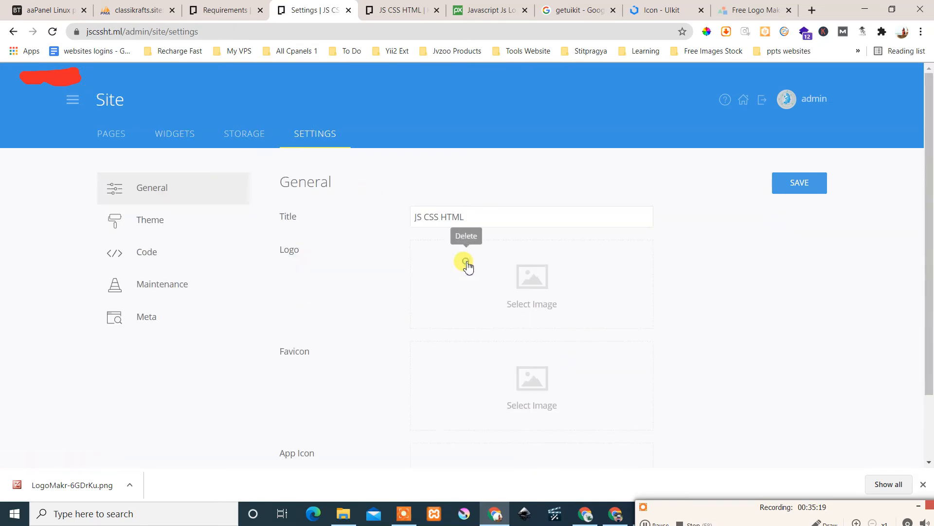
pyautogui.click(530, 279)
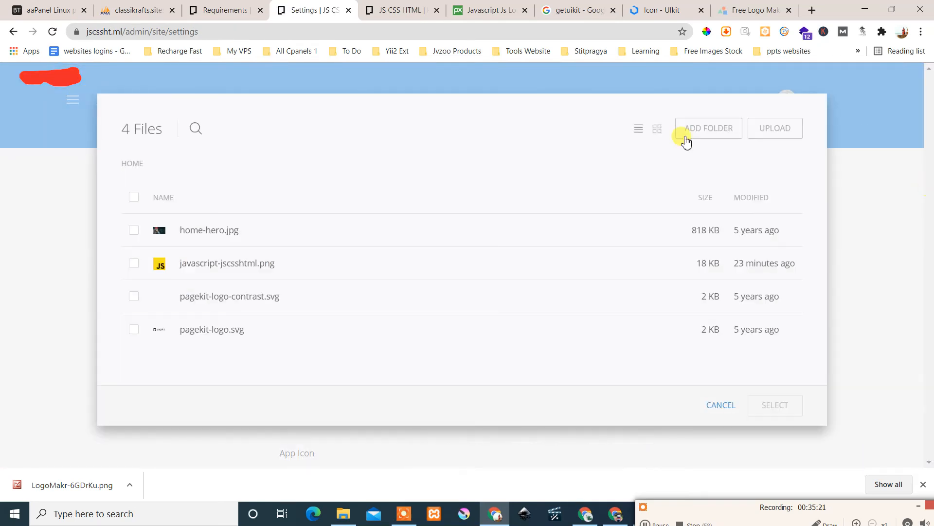
pyautogui.click(775, 129)
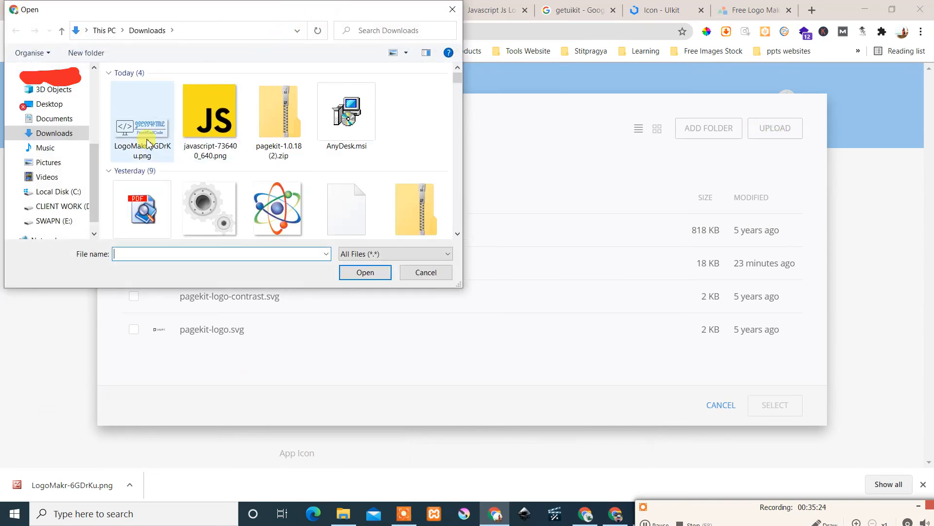
pyautogui.doubleClick(148, 141)
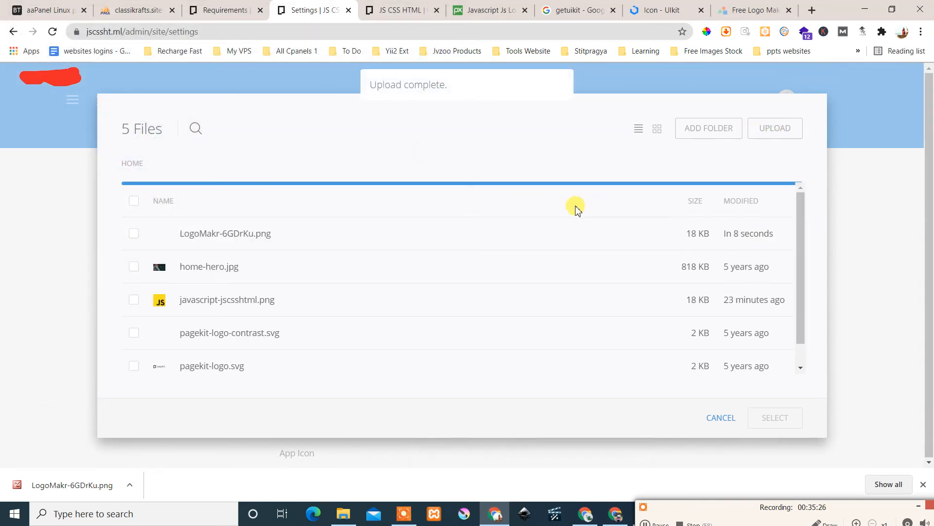
pyautogui.click(217, 237)
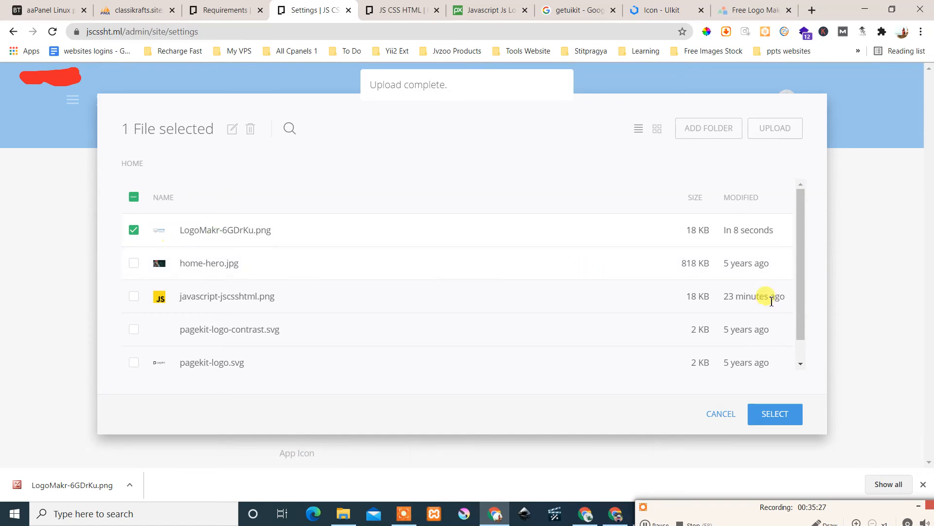
pyautogui.click(773, 415)
pyautogui.scroll(-1, 730, 331)
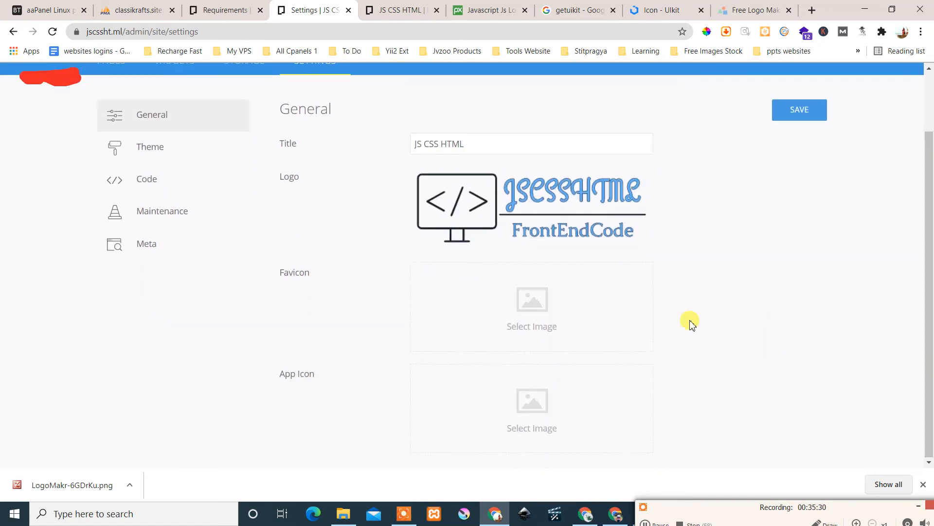
# Set LogoMakr-6GDrKu.png as the favicon and the app icon as well
pyautogui.click(539, 297)
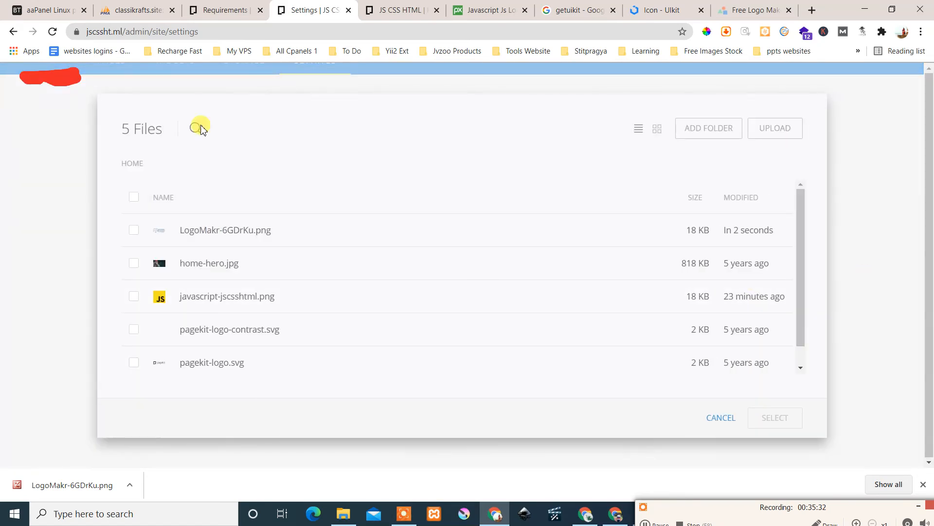
pyautogui.click(200, 235)
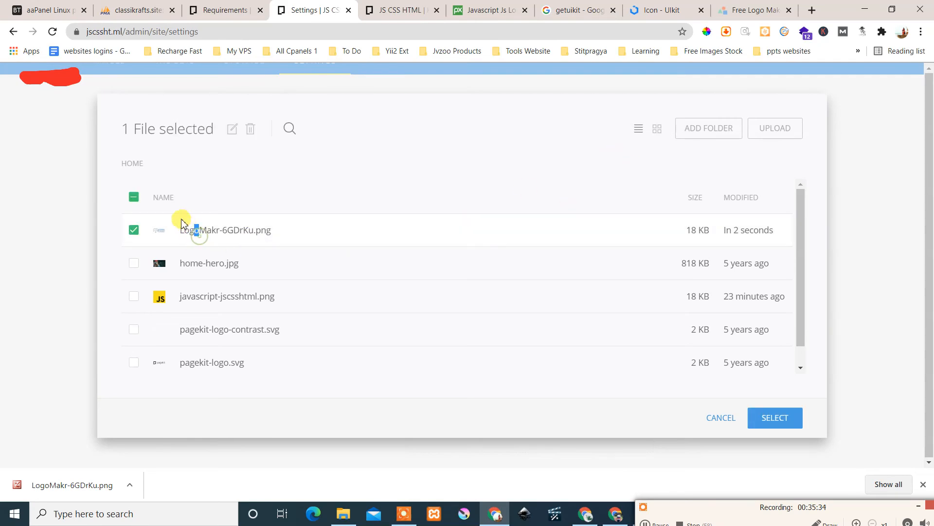
pyautogui.click(785, 419)
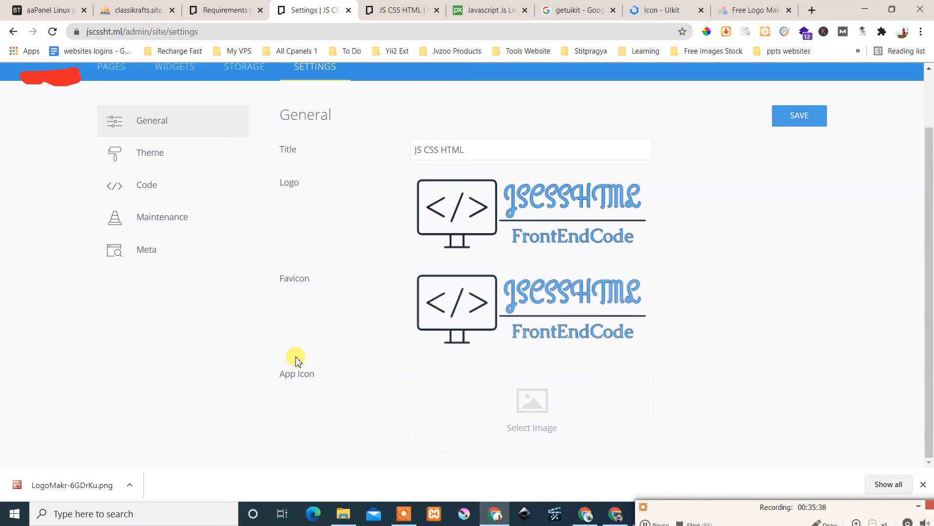
pyautogui.click(520, 428)
pyautogui.click(244, 225)
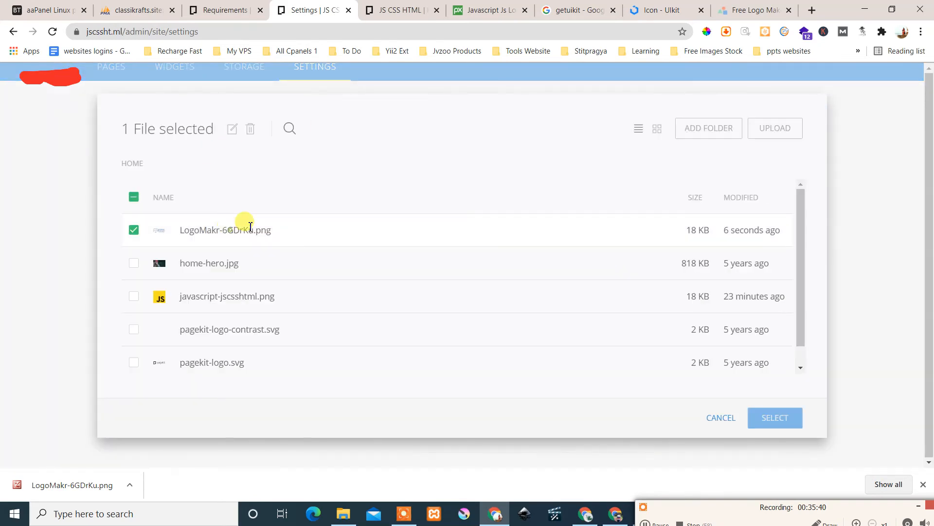
pyautogui.click(777, 419)
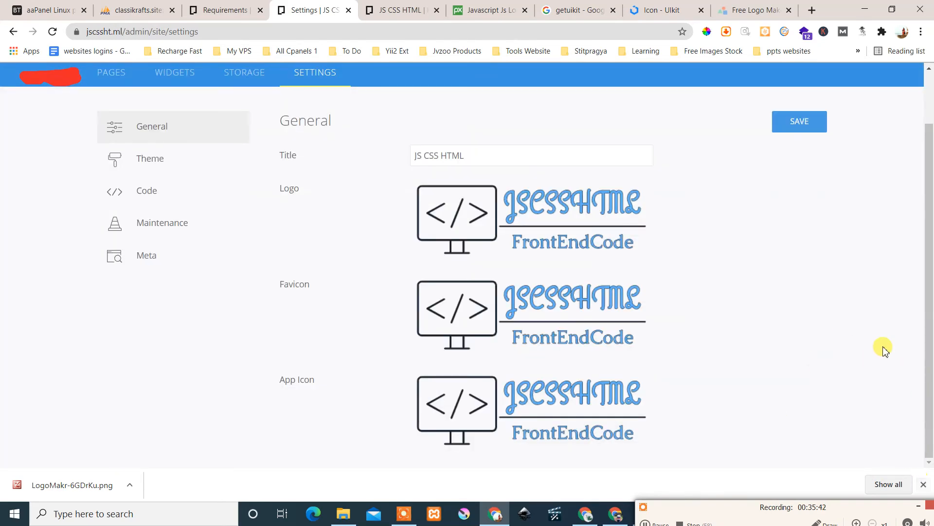
# Save the general site settings
pyautogui.scroll(2, 876, 336)
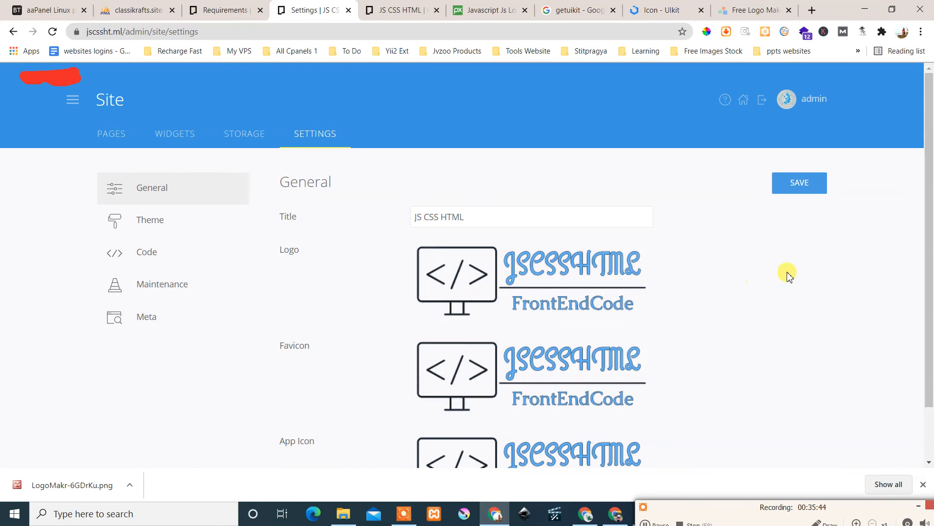
pyautogui.click(791, 183)
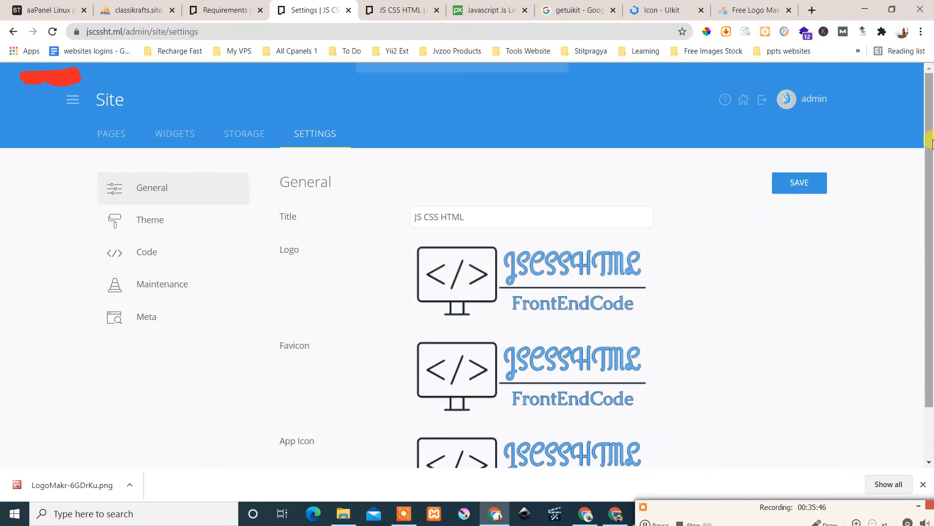
pyautogui.click(402, 12)
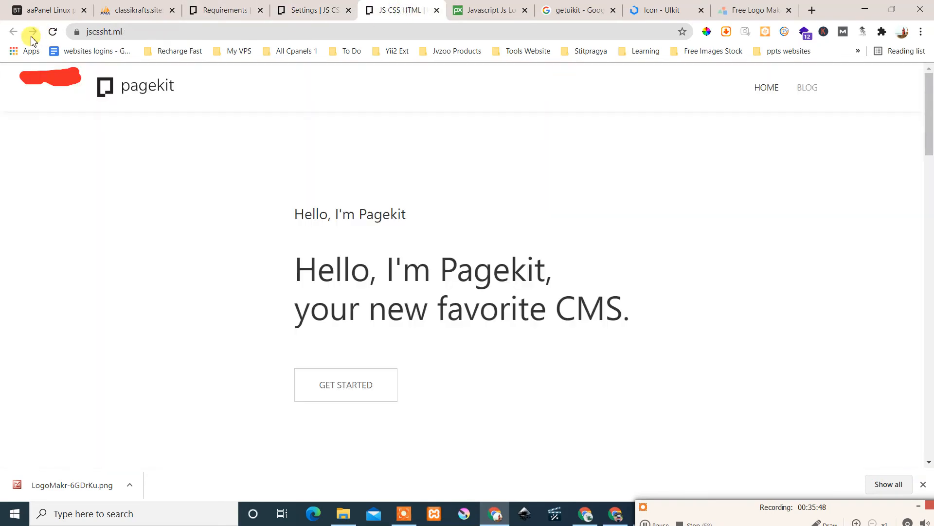
# Reload the live home page and scroll through it to check the new FrontEndCode logo
pyautogui.click(53, 32)
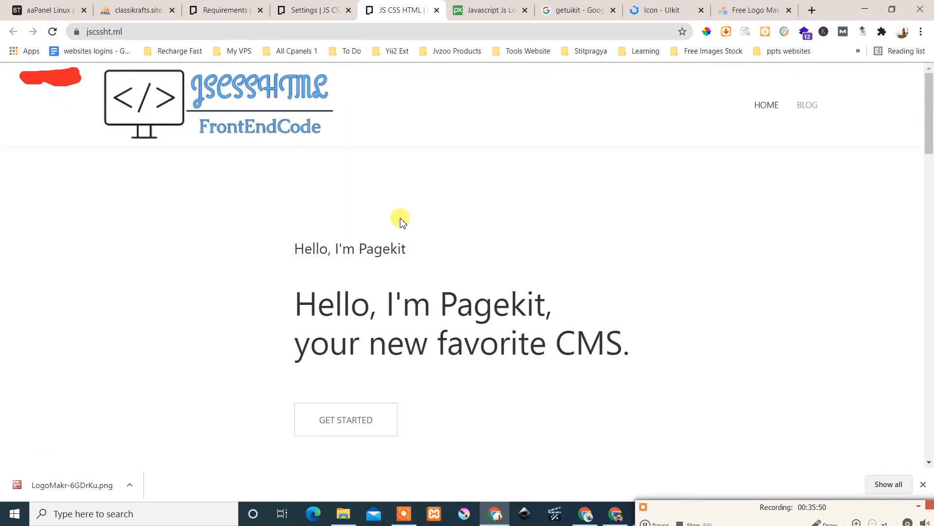
pyautogui.click(774, 109)
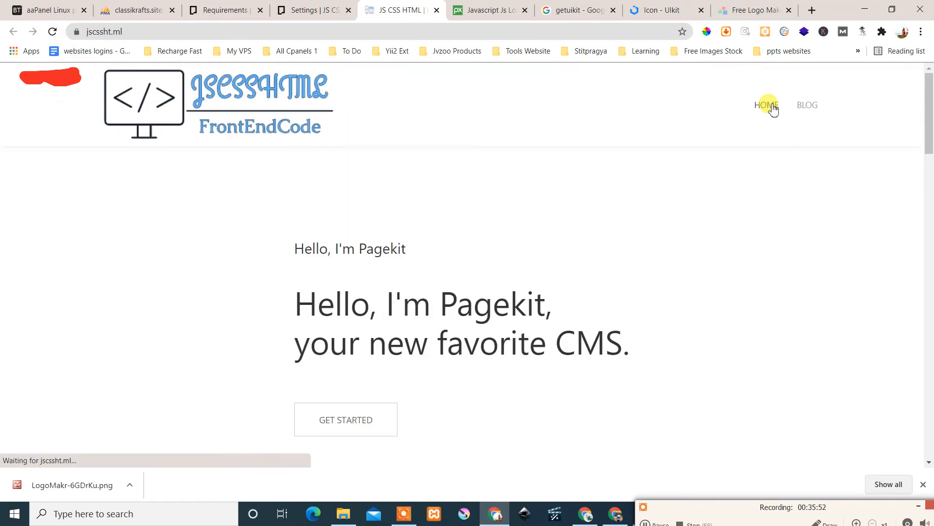
pyautogui.scroll(-12, 740, 312)
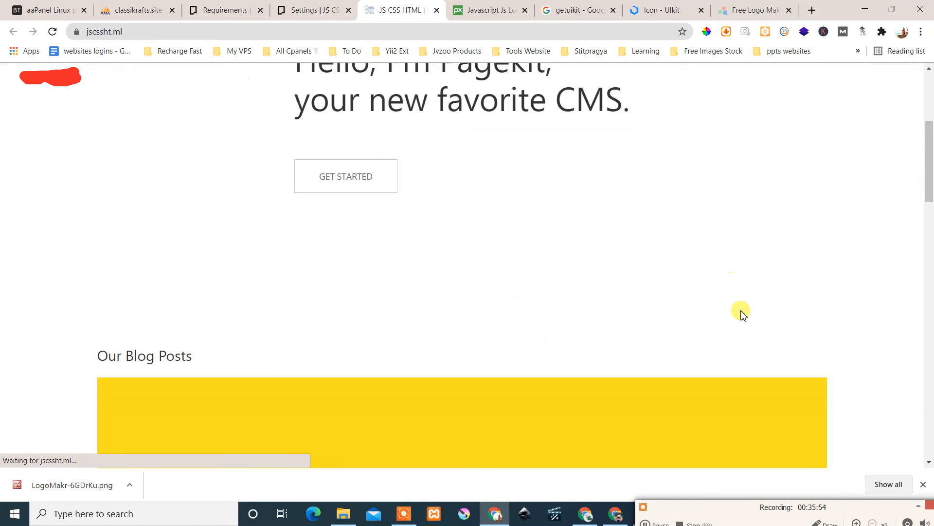
pyautogui.scroll(12, 740, 328)
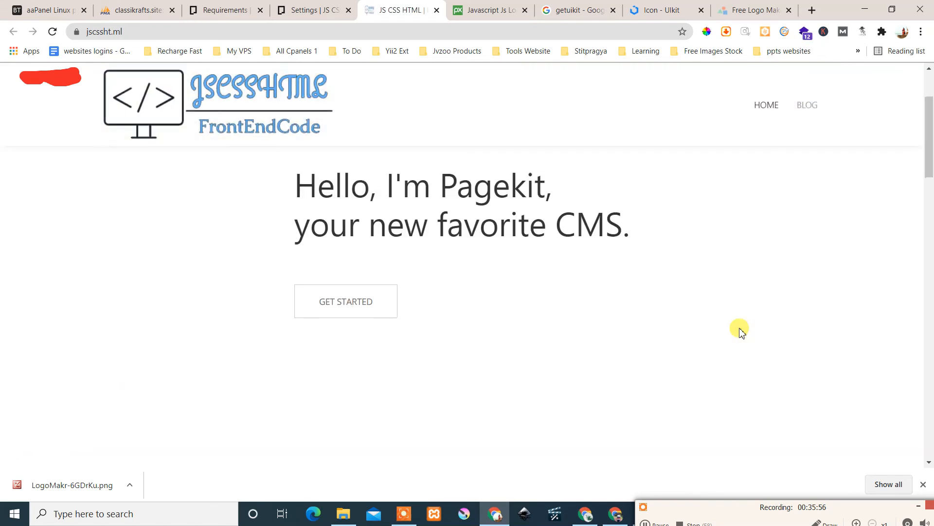
pyautogui.click(53, 32)
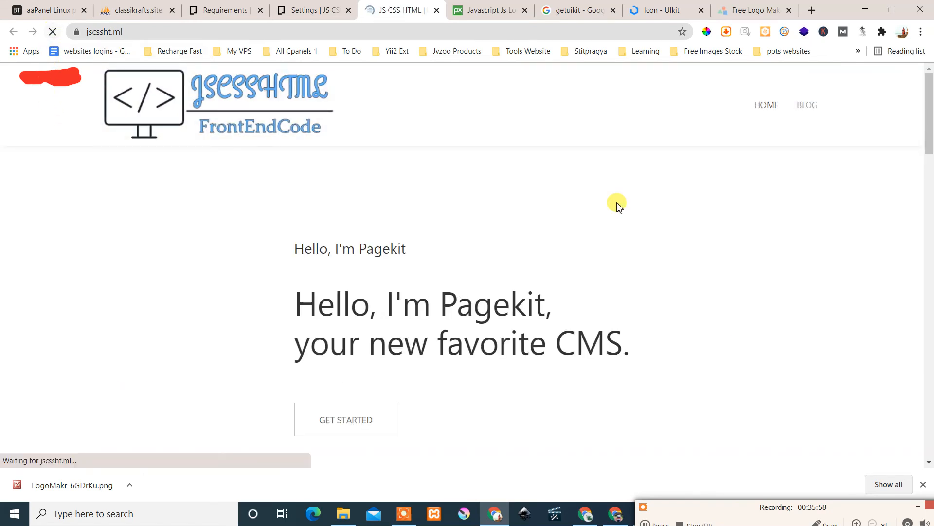
pyautogui.scroll(-10, 759, 250)
pyautogui.scroll(-8, 770, 256)
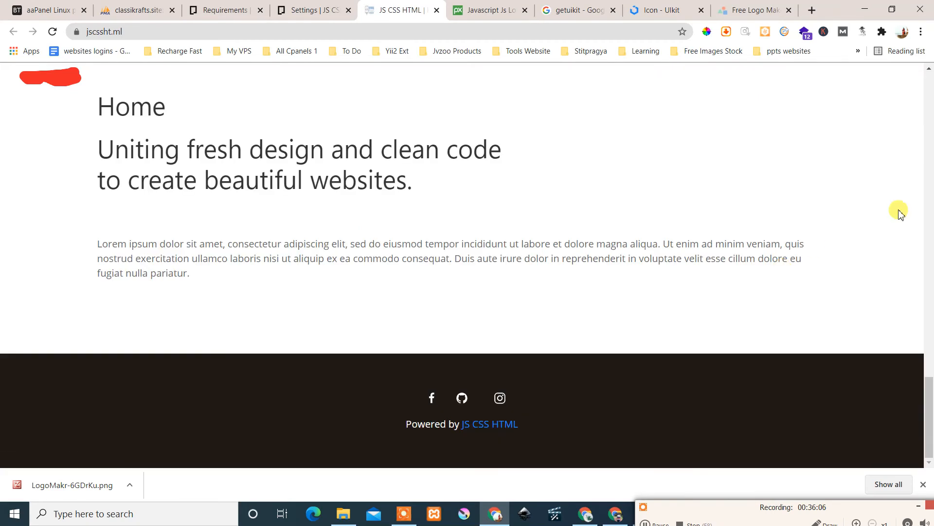
pyautogui.scroll(15, 899, 212)
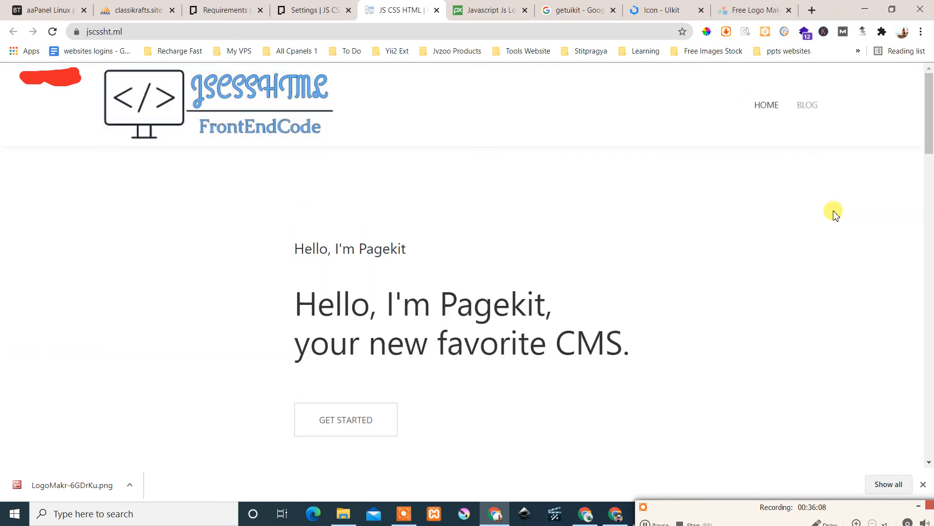
# Glance at the settings tab, return, and open the context menu on the header logo
pyautogui.click(314, 11)
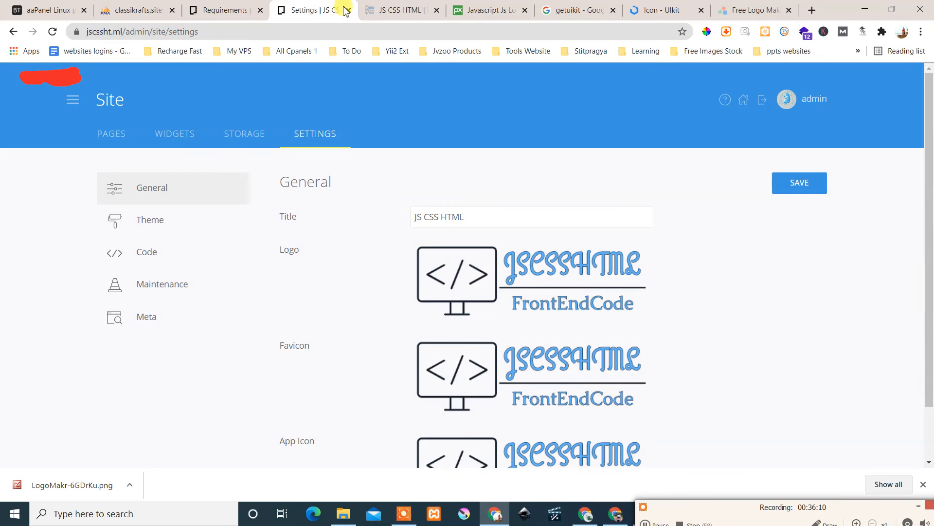
pyautogui.click(388, 11)
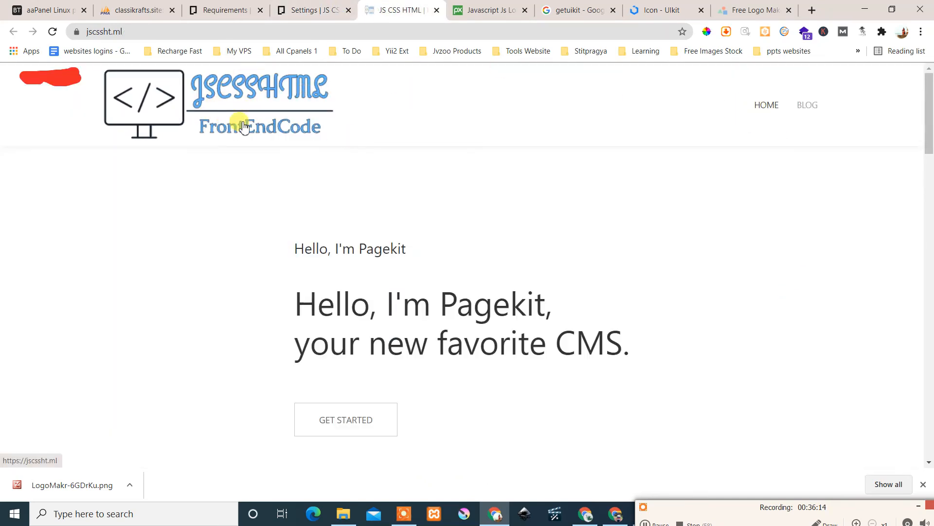
pyautogui.rightClick(257, 99)
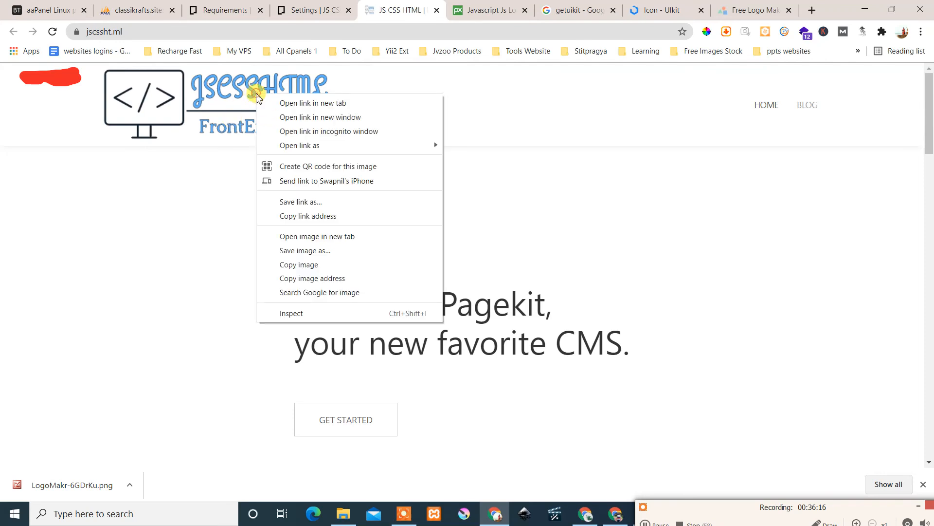
# Inspect the header logo and test a 25px max-height on its wrapping link element
pyautogui.click(317, 311)
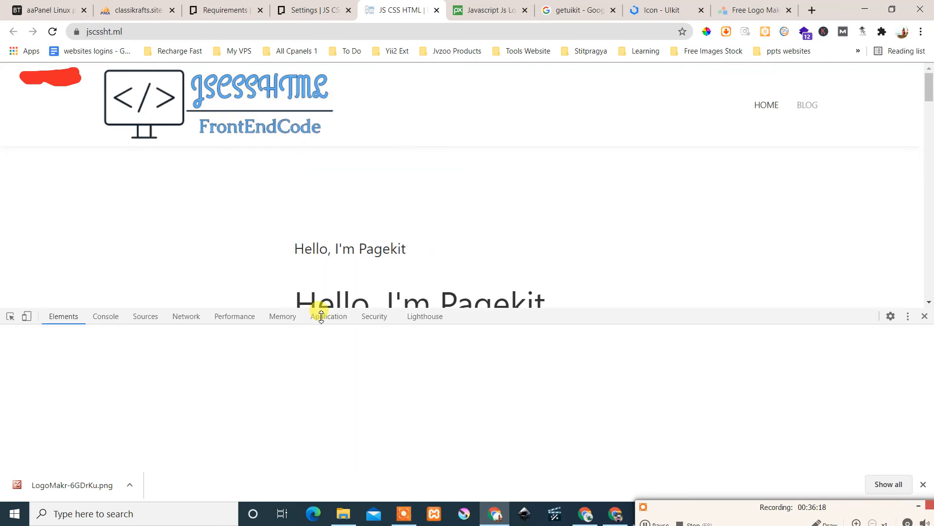
pyautogui.click(136, 423)
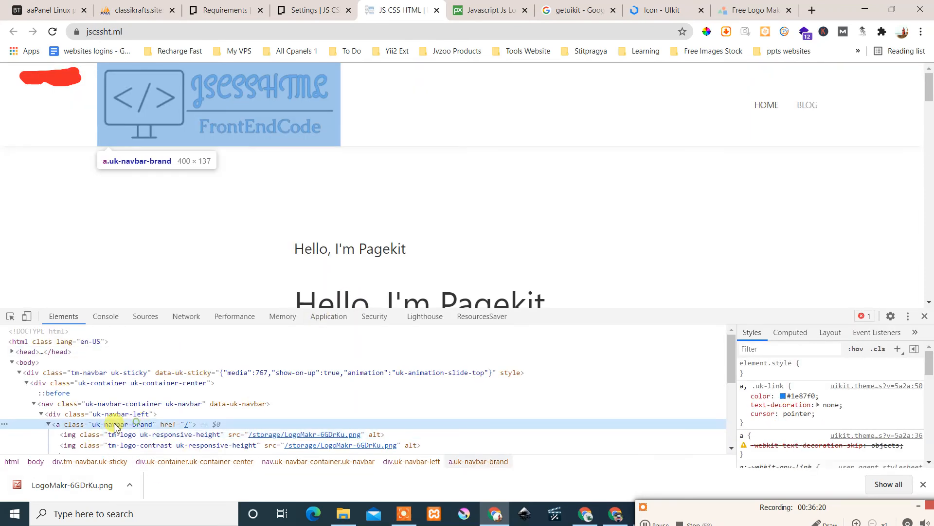
pyautogui.doubleClick(123, 425)
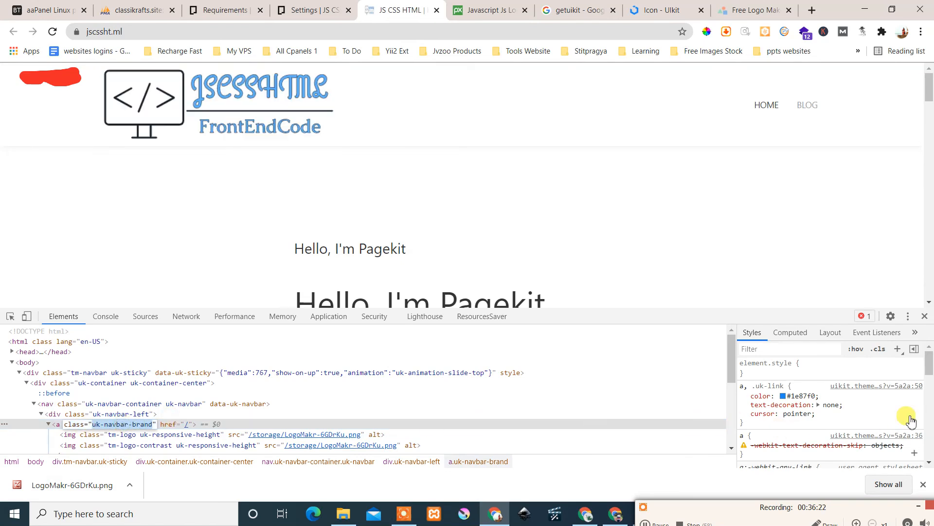
pyautogui.click(817, 366)
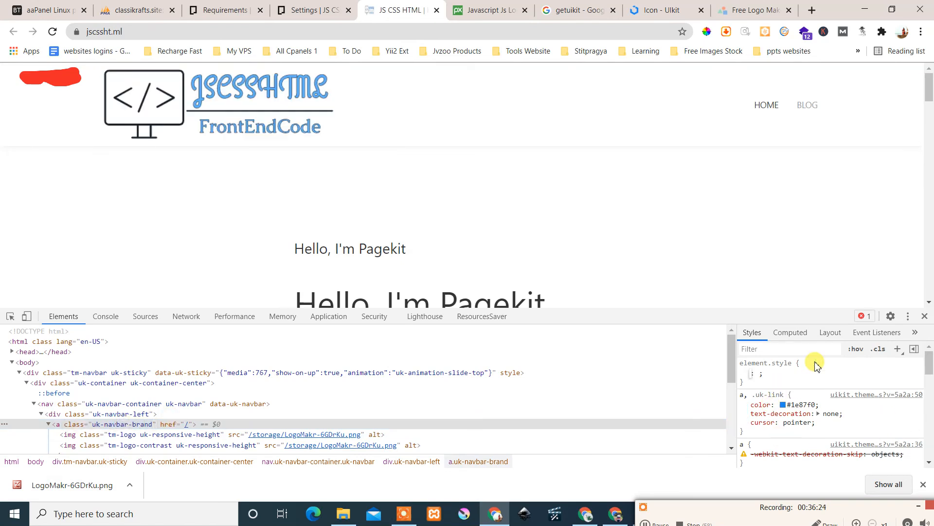
pyautogui.write('max-width')
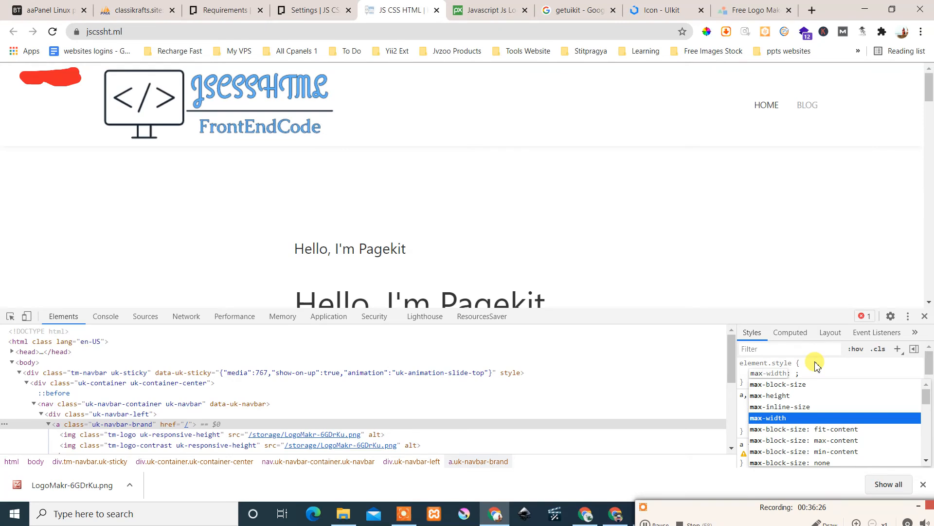
pyautogui.press('Up')
pyautogui.press('Up')
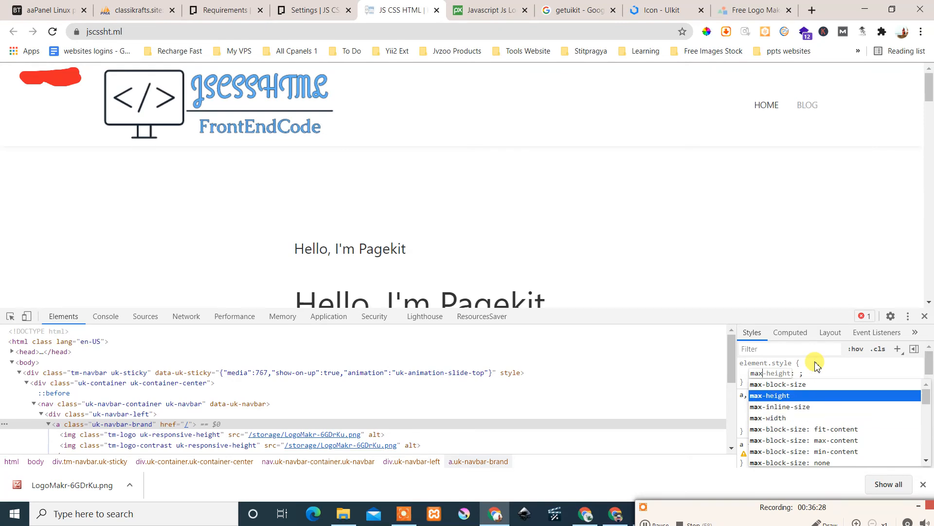
pyautogui.press('Return')
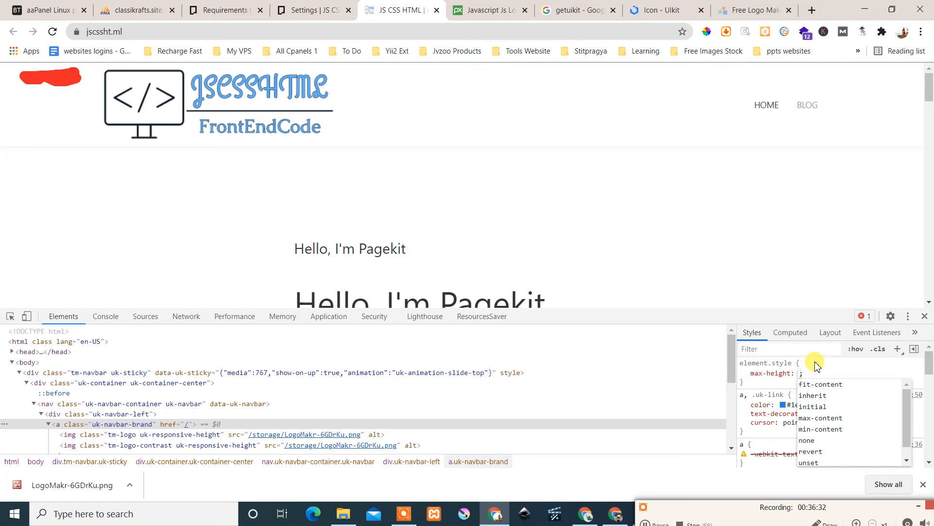
pyautogui.write('25px')
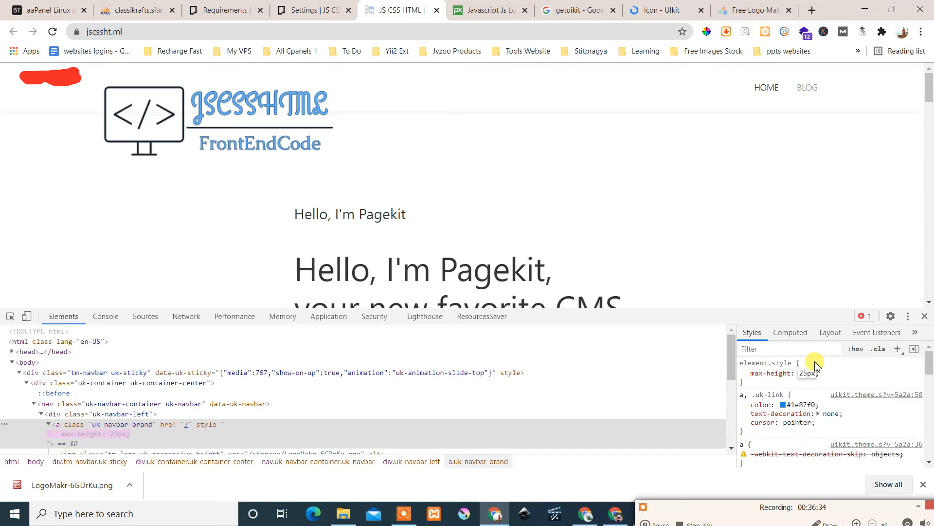
pyautogui.press('Return')
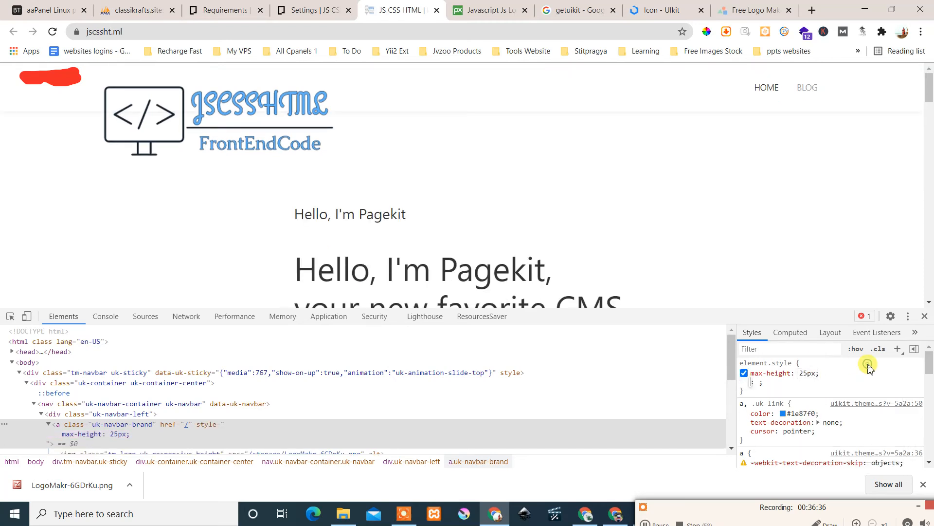
# Reload to discard the test style and select the img.tm-logo node to view its styles
pyautogui.scroll(-2, 192, 370)
pyautogui.scroll(-2, 191, 370)
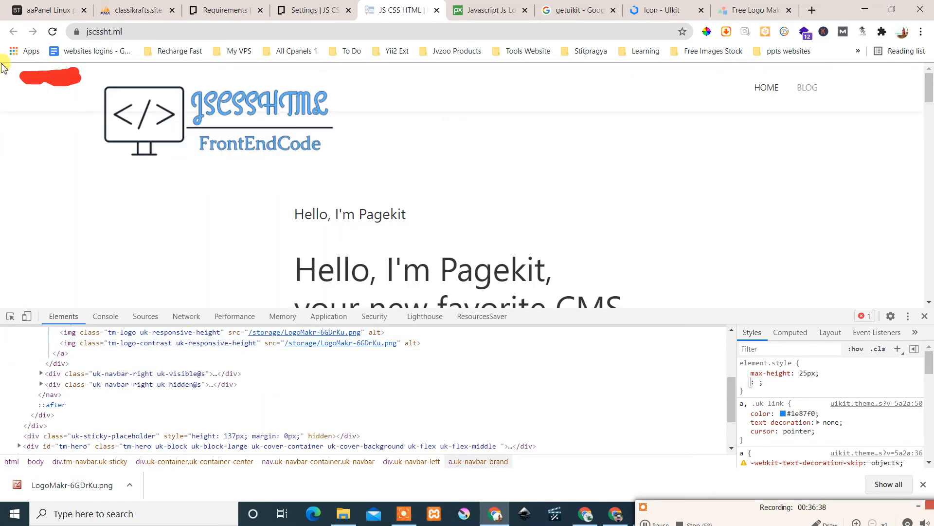
pyautogui.click(52, 32)
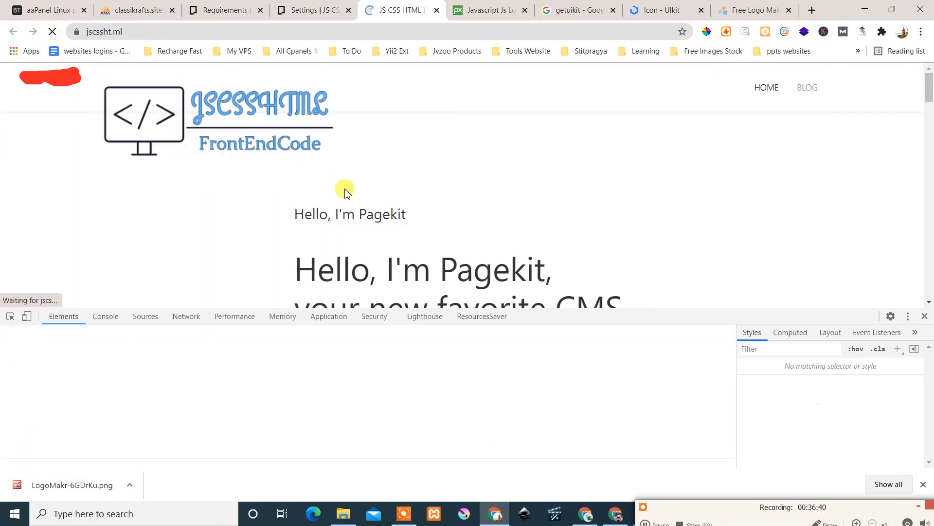
pyautogui.scroll(-3, 204, 419)
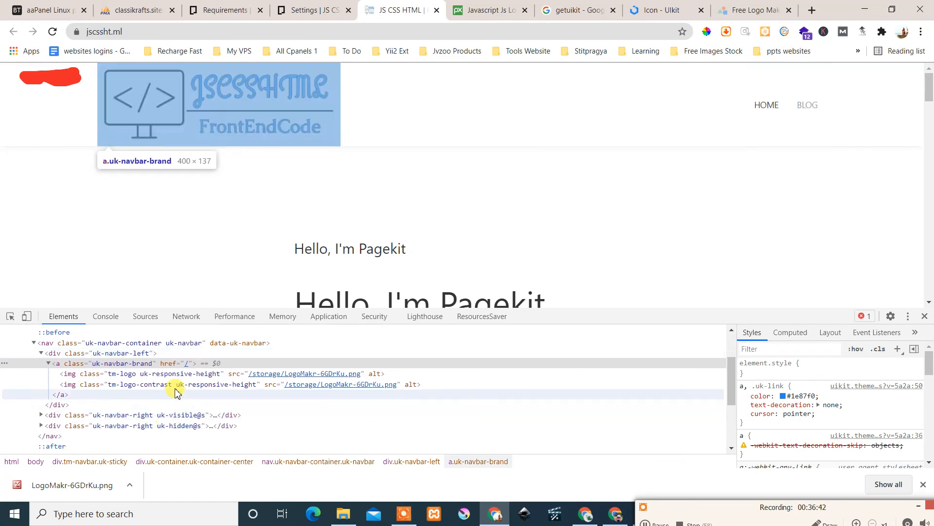
pyautogui.click(194, 373)
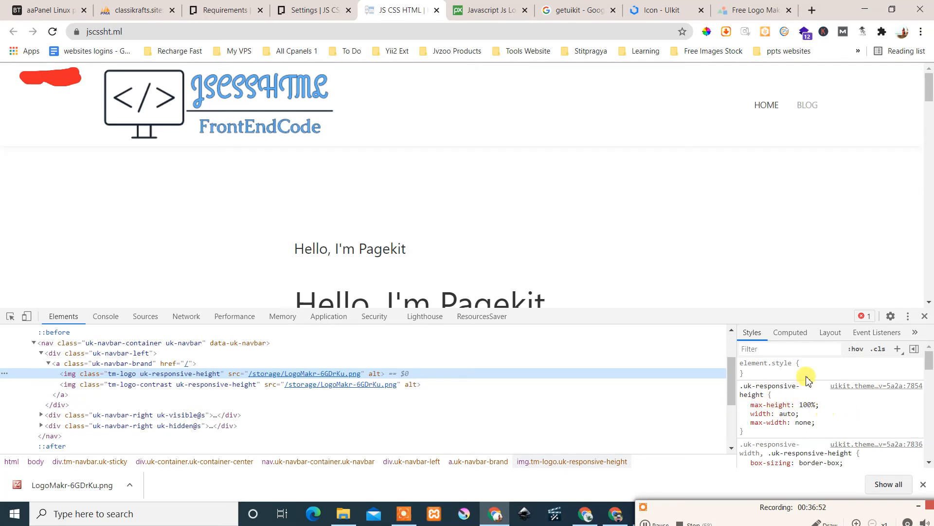
# Add an inline max-height: 25px style to the logo image
pyautogui.click(810, 364)
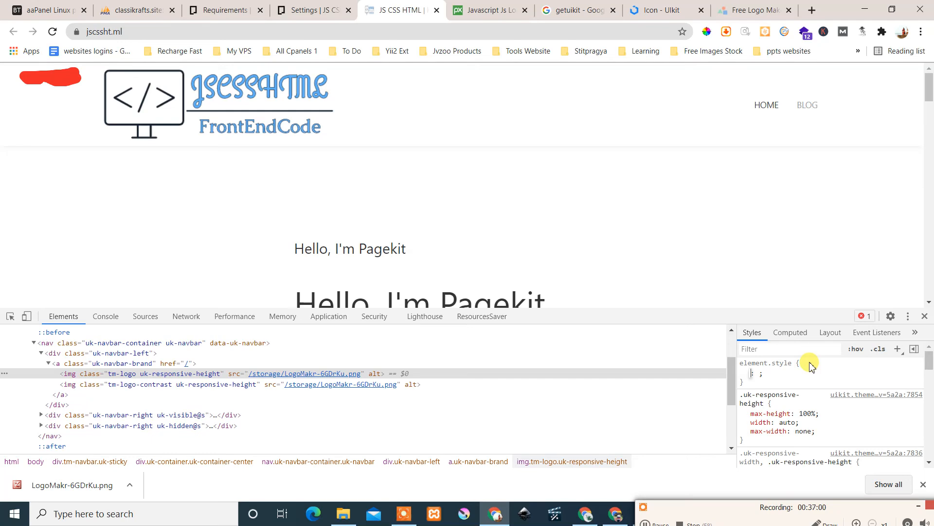
pyautogui.write('min')
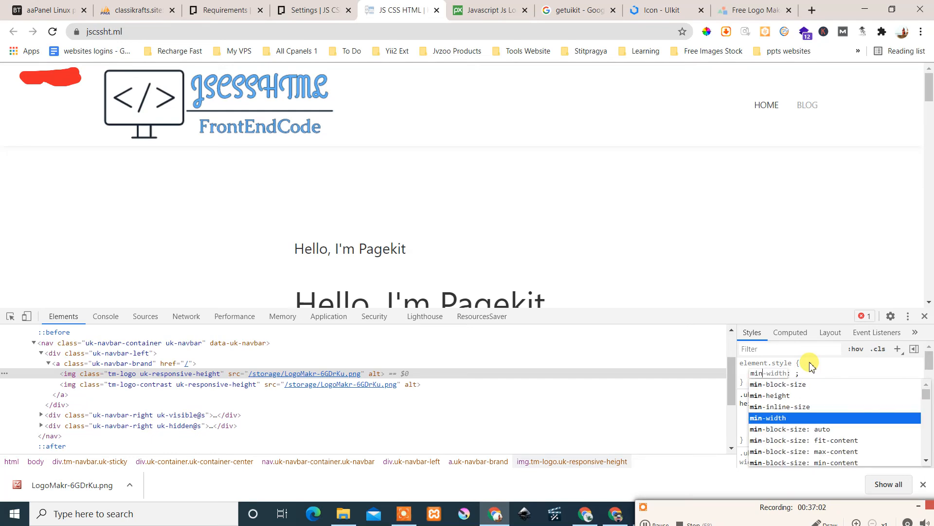
pyautogui.press('Up')
pyautogui.press('Up')
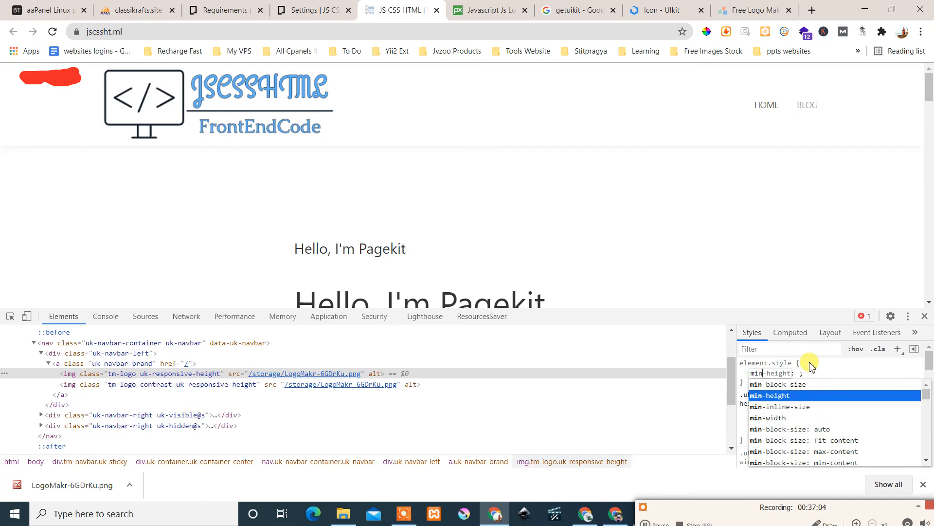
pyautogui.press('BackSpace')
pyautogui.press('BackSpace')
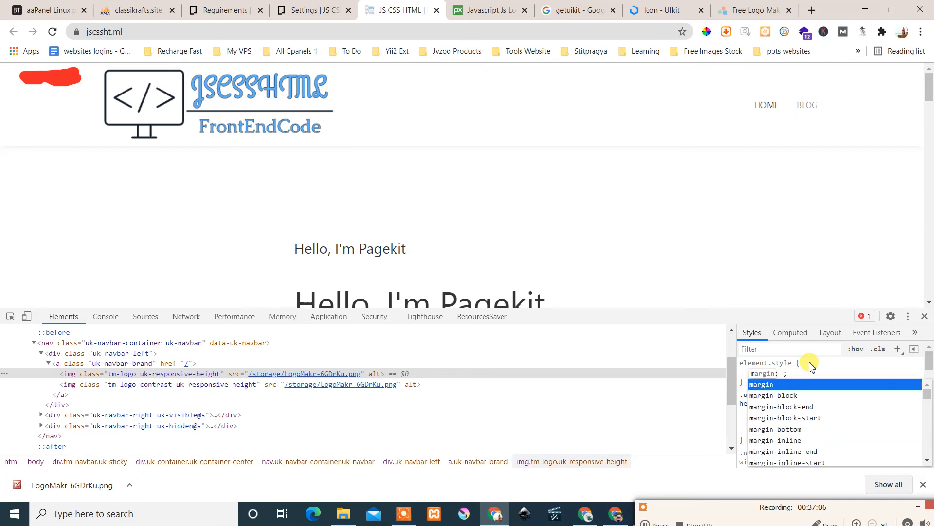
pyautogui.write('ax')
pyautogui.press('Up')
pyautogui.press('Up')
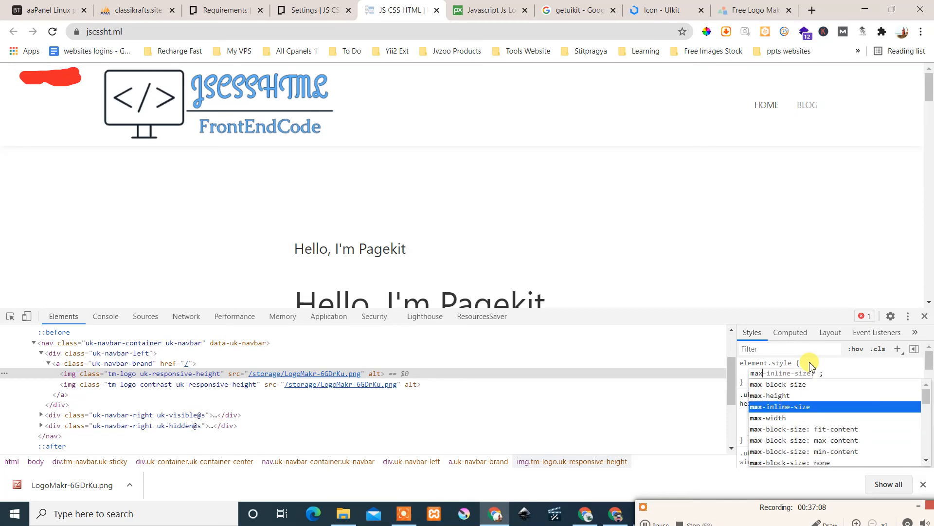
pyautogui.press('Tab')
pyautogui.write('25px')
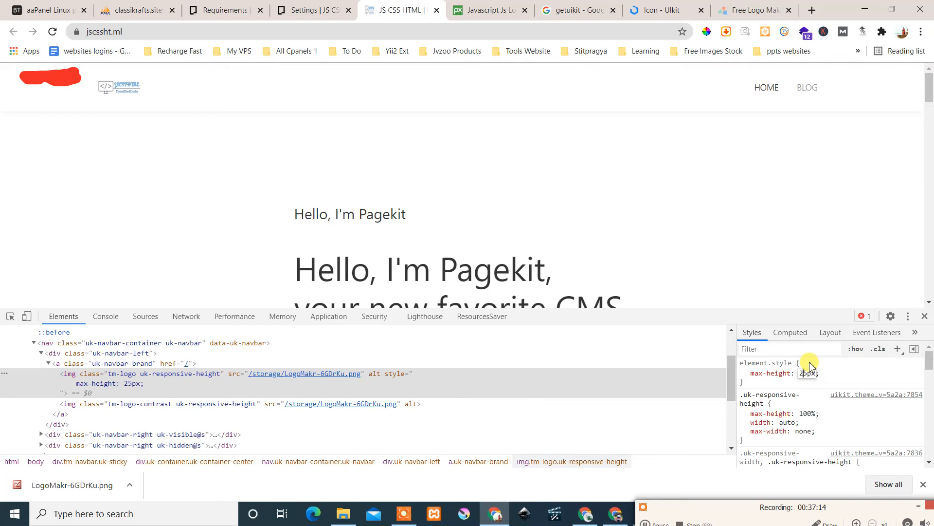
# Raise the logo's max-height to 50px and copy the max-height: 50px declaration
pyautogui.press('Up')
pyautogui.press('Up')
pyautogui.press('Up')
pyautogui.press('Up')
pyautogui.press('Up')
pyautogui.press('Up')
pyautogui.press('Up')
pyautogui.press('Up')
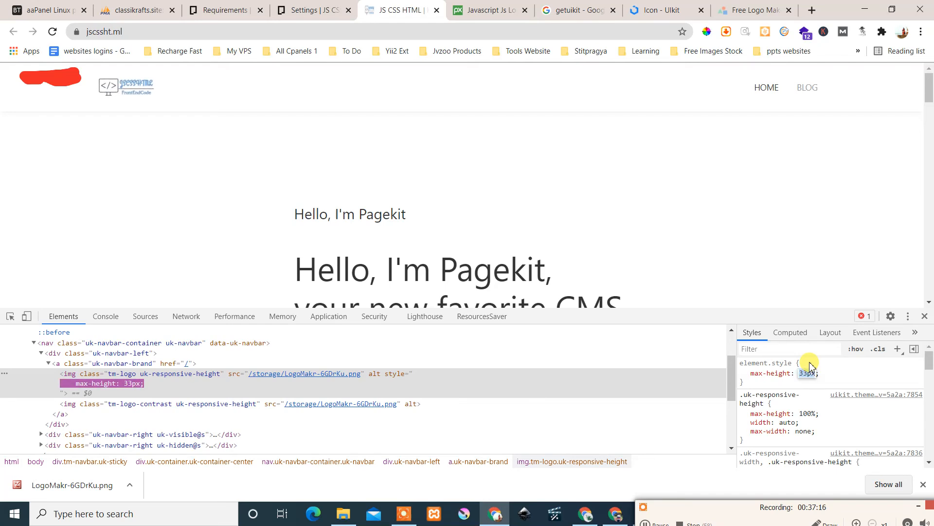
pyautogui.press('Up')
pyautogui.press('Up')
pyautogui.press('Up')
pyautogui.press('Up')
pyautogui.press('Up')
pyautogui.press('Up')
pyautogui.press('Up')
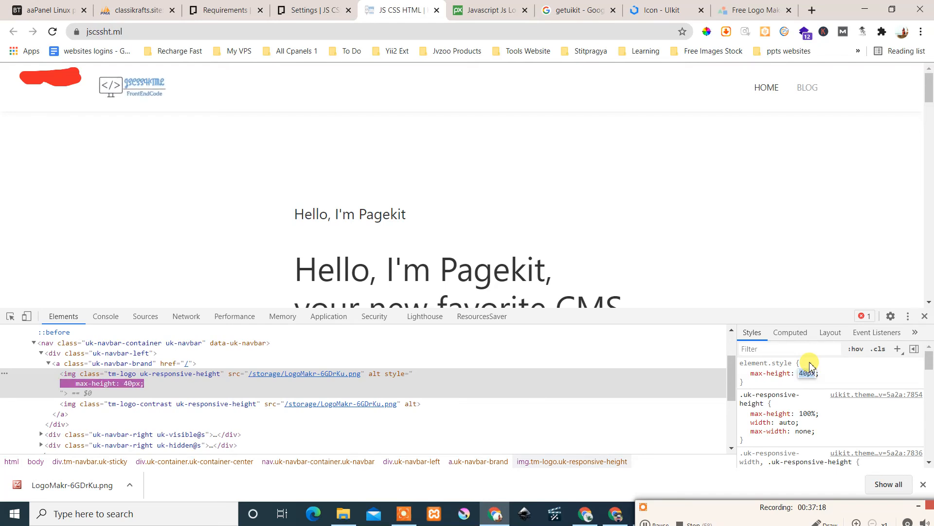
pyautogui.press('Up')
pyautogui.press('Up')
pyautogui.press('Up')
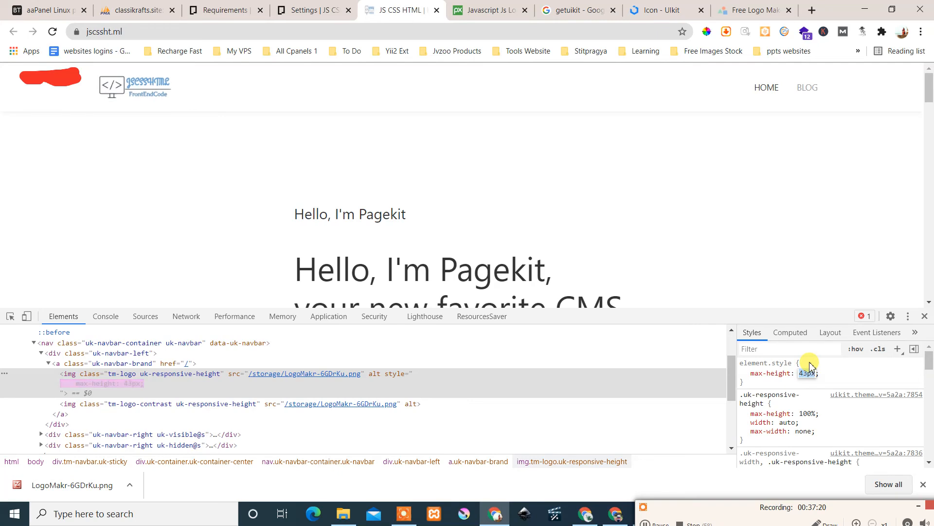
pyautogui.press('Up')
pyautogui.press('Up')
pyautogui.press('Up')
pyautogui.press('Up')
pyautogui.press('Up')
pyautogui.press('Up')
pyautogui.press('Up')
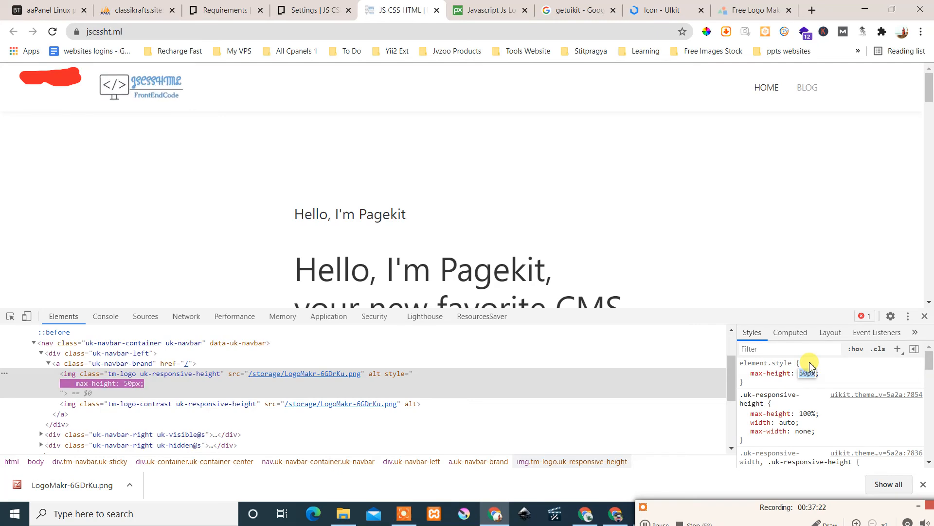
pyautogui.click(865, 372)
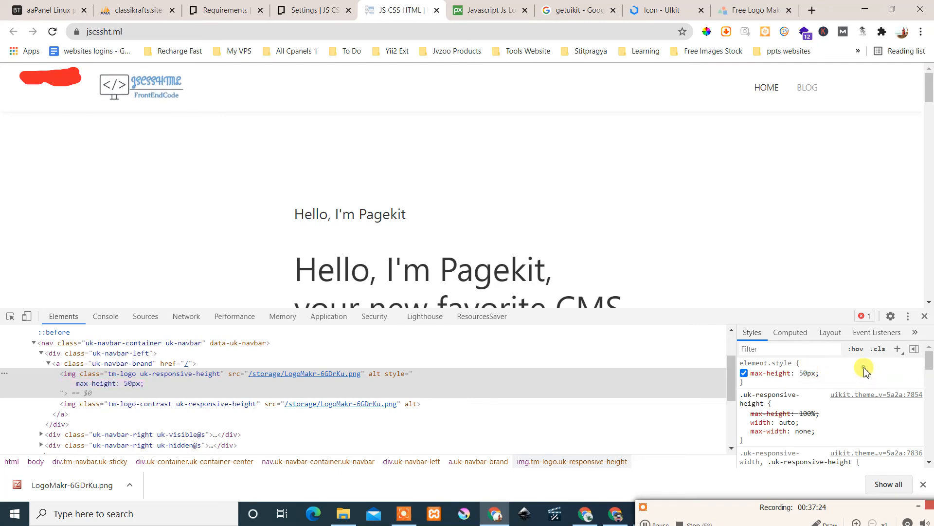
pyautogui.moveTo(831, 373); pyautogui.dragTo(754, 373)
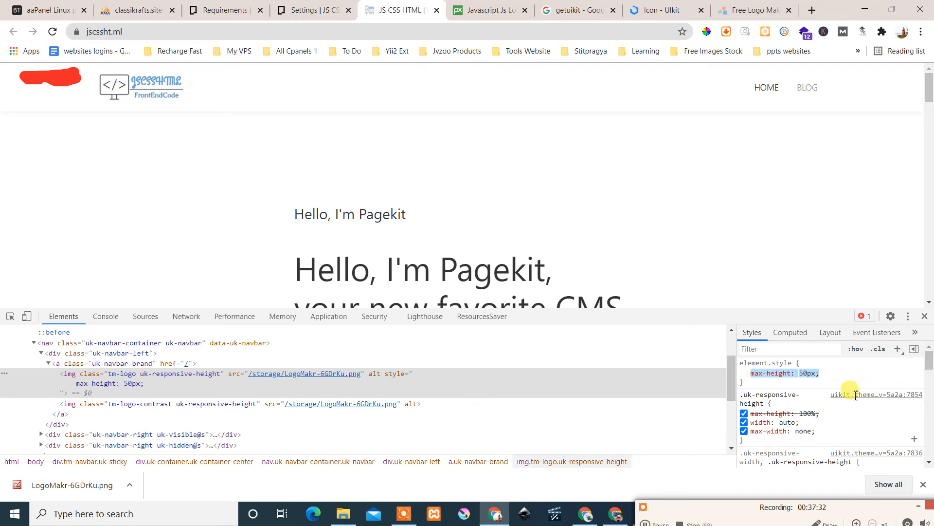
pyautogui.click(321, 9)
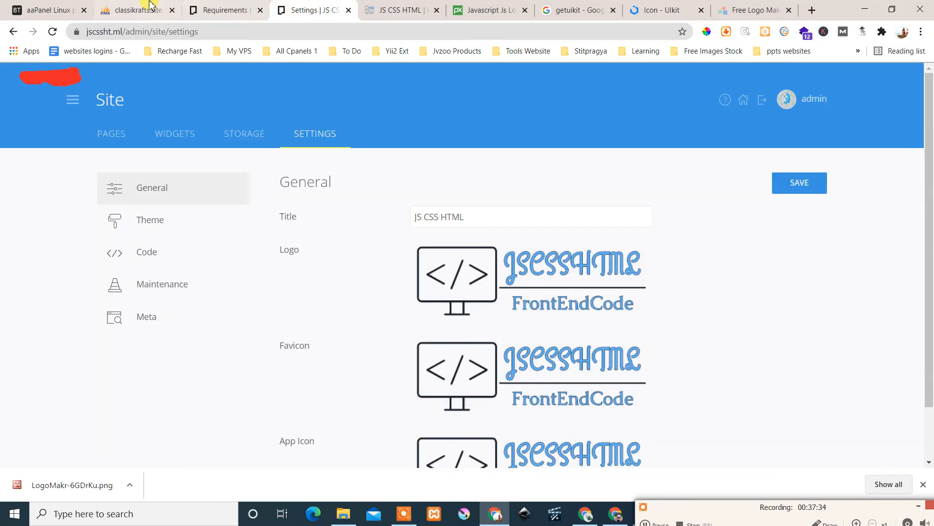
# In Code settings, add a header style block giving .tm-logo max-height: 50px !important, and save
pyautogui.click(173, 252)
pyautogui.scroll(-3, 520, 255)
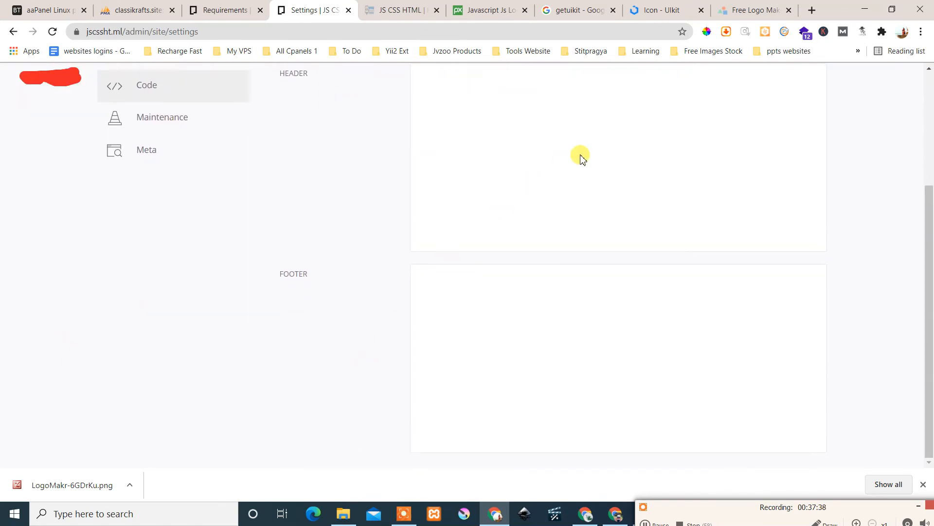
pyautogui.scroll(3, 580, 156)
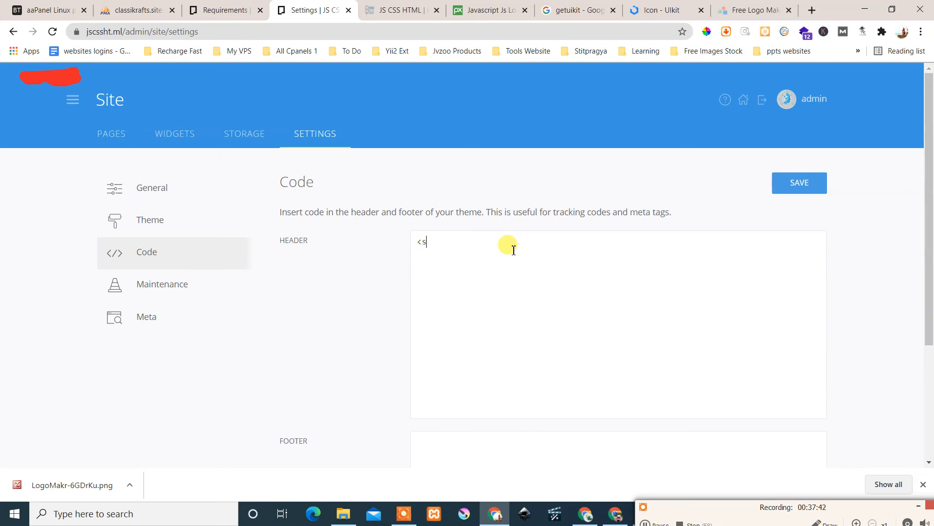
pyautogui.write('>')
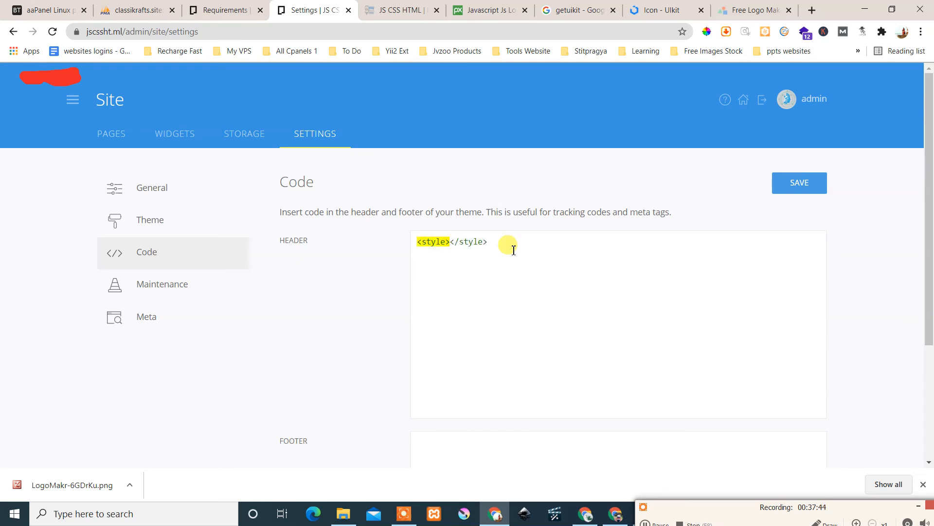
pyautogui.press('Return')
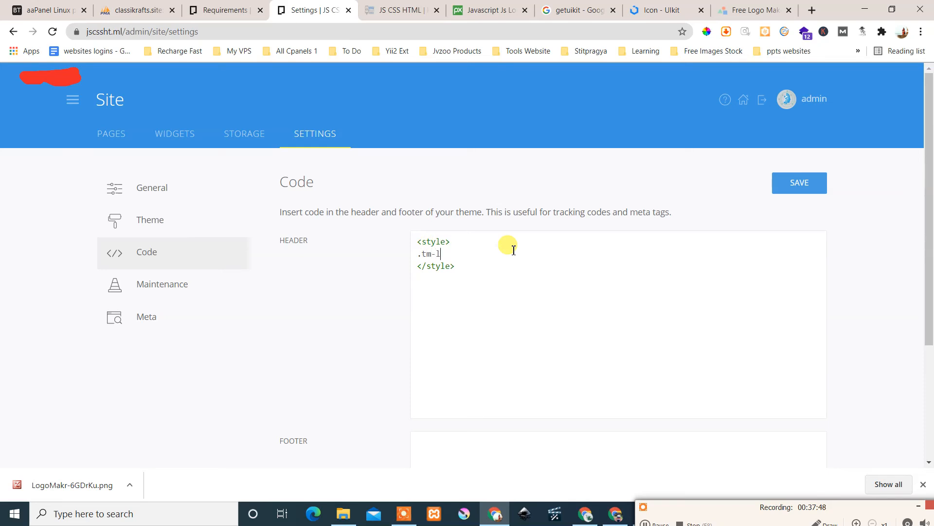
pyautogui.write('.tm-logo{')
pyautogui.press('Return')
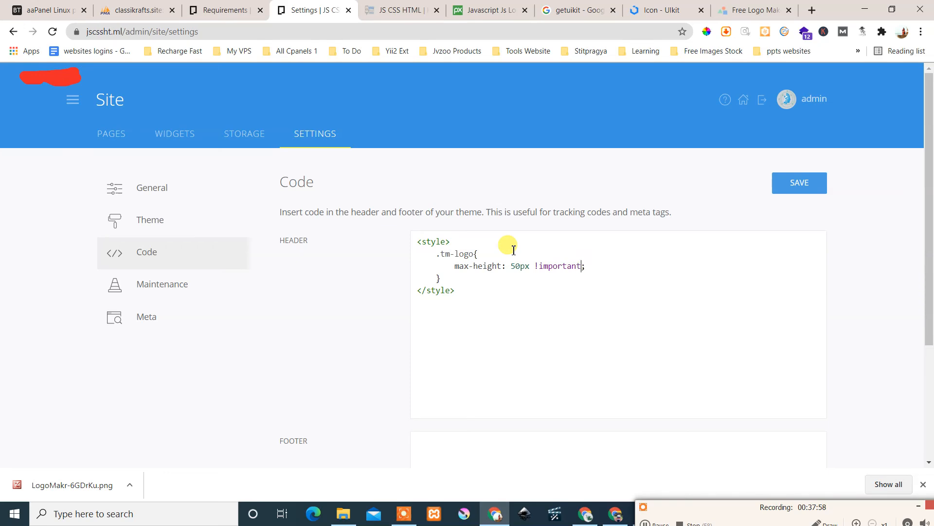
pyautogui.click(800, 188)
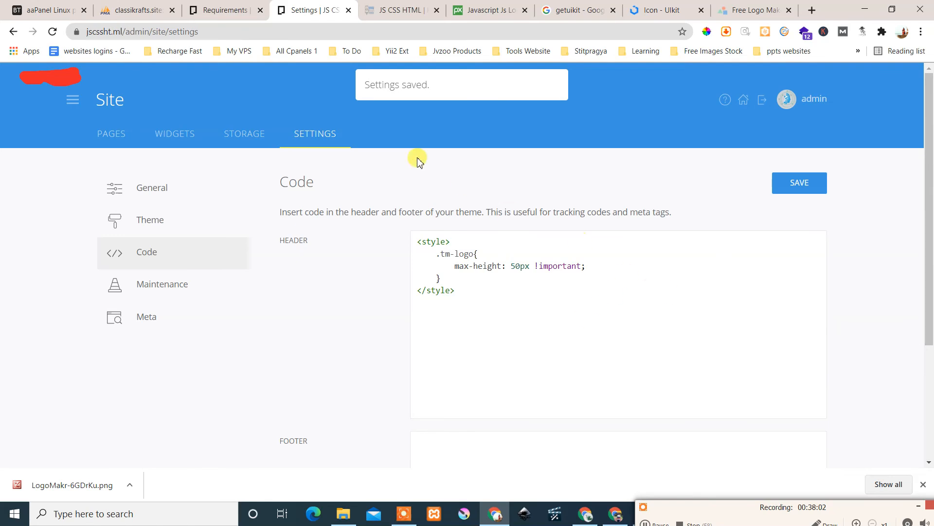
# Close DevTools, reload the live site and scroll to confirm the smaller logo
pyautogui.click(394, 10)
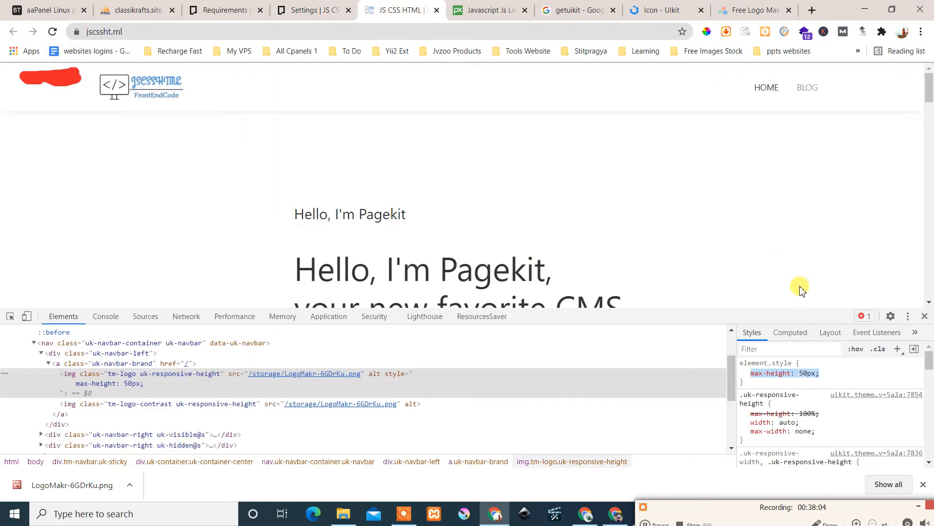
pyautogui.click(924, 316)
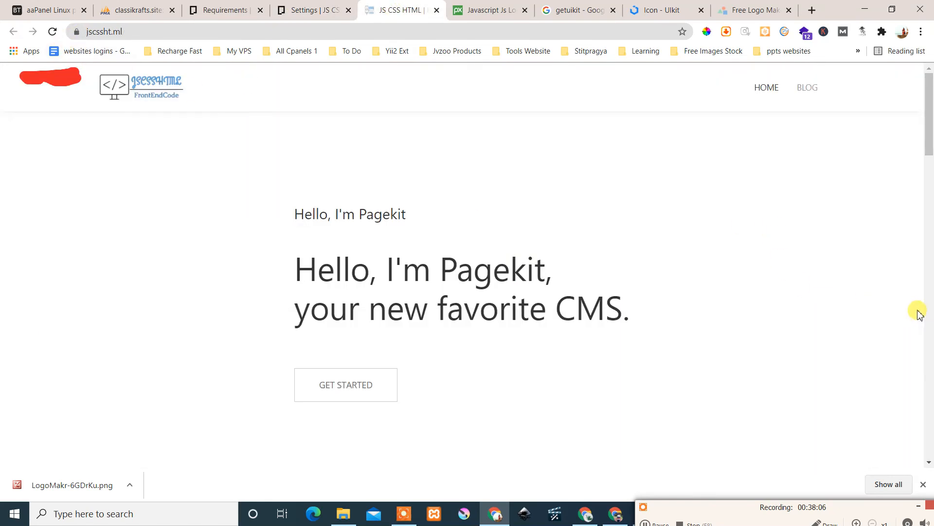
pyautogui.press('F5')
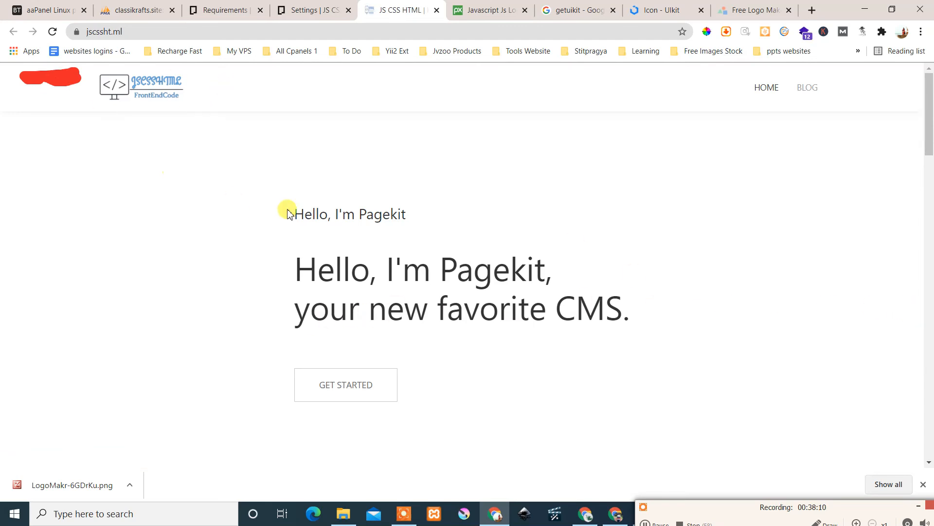
pyautogui.scroll(-13, 926, 336)
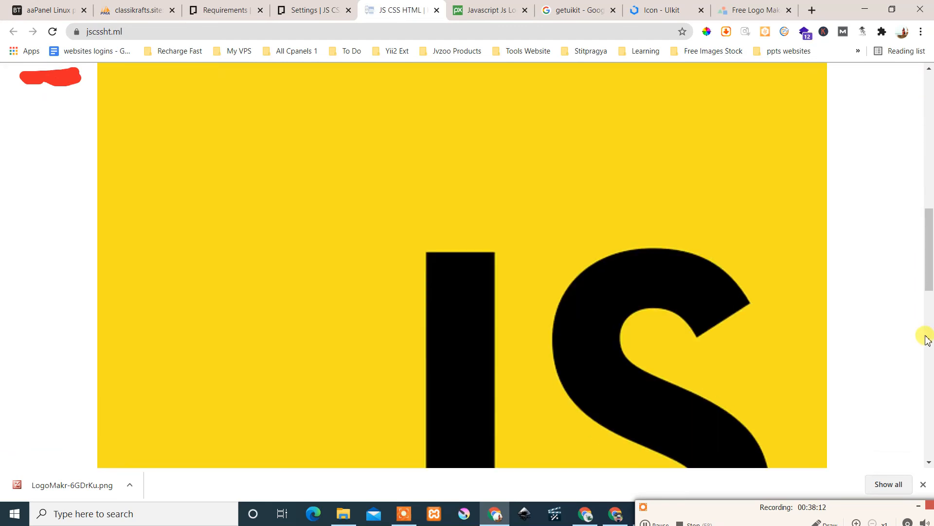
pyautogui.scroll(-7, 928, 339)
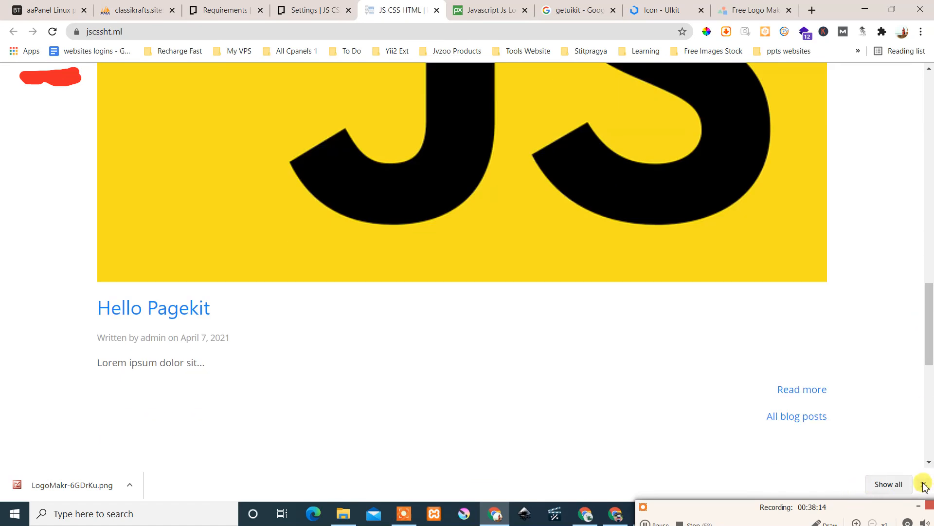
pyautogui.scroll(20, 542, 244)
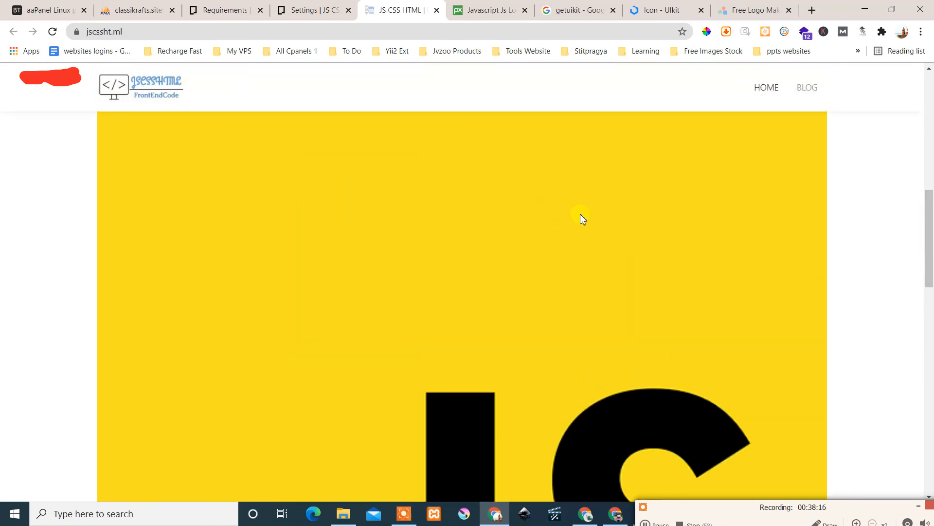
pyautogui.scroll(1, 606, 213)
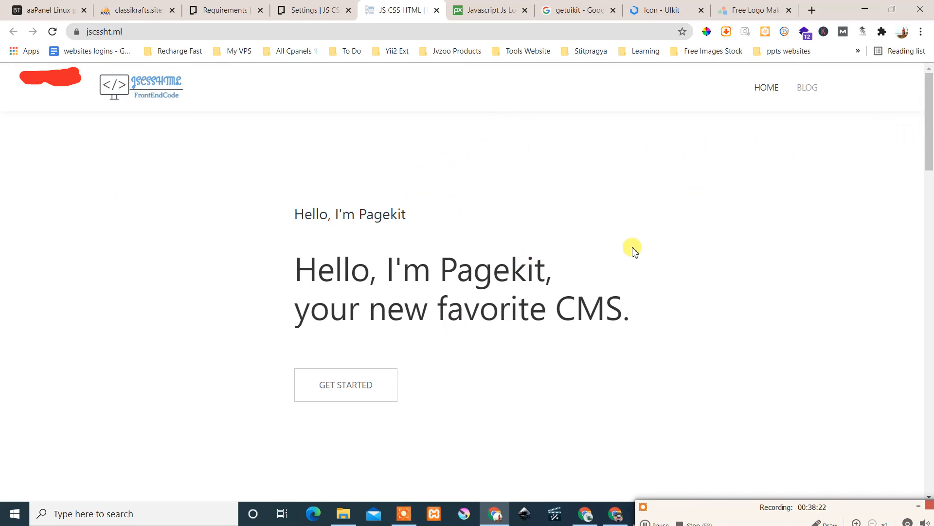
pyautogui.click(341, 9)
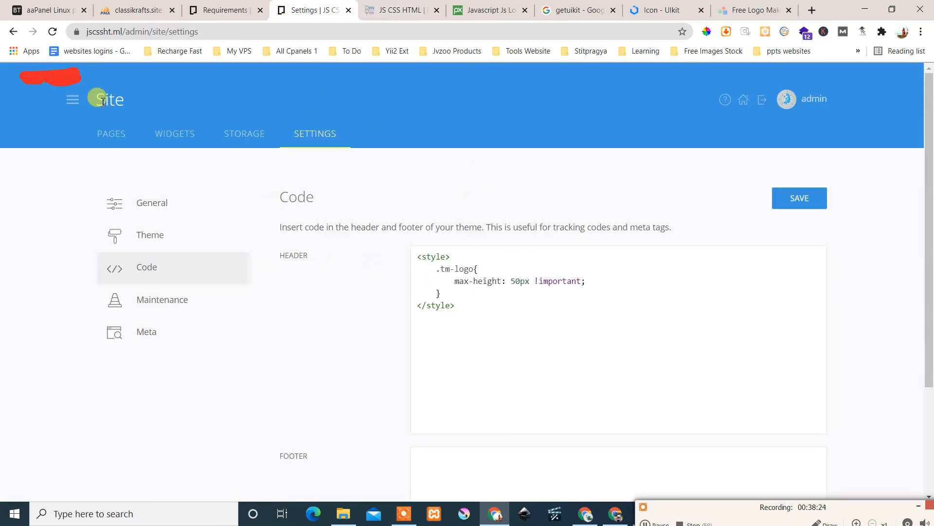
# Set home-hero.jpg as the Home page's Theme hero image and save the page
pyautogui.click(108, 139)
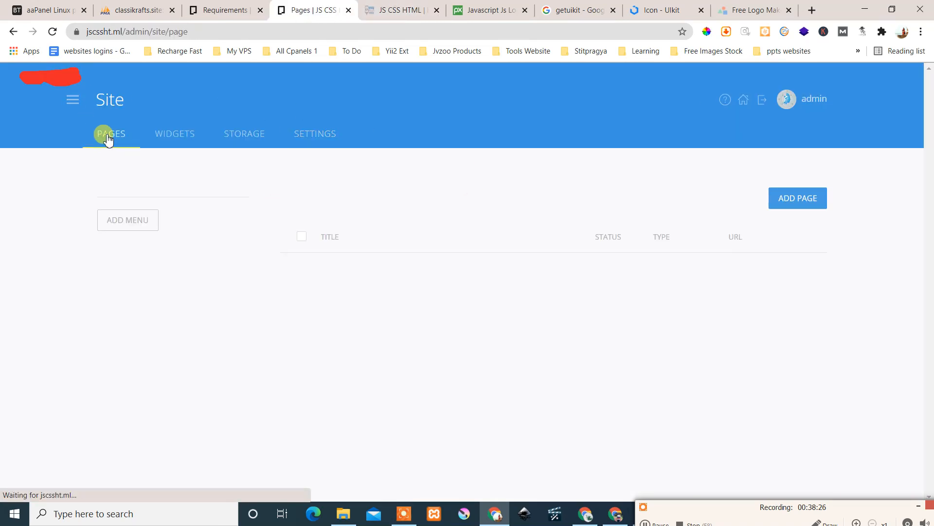
pyautogui.click(324, 271)
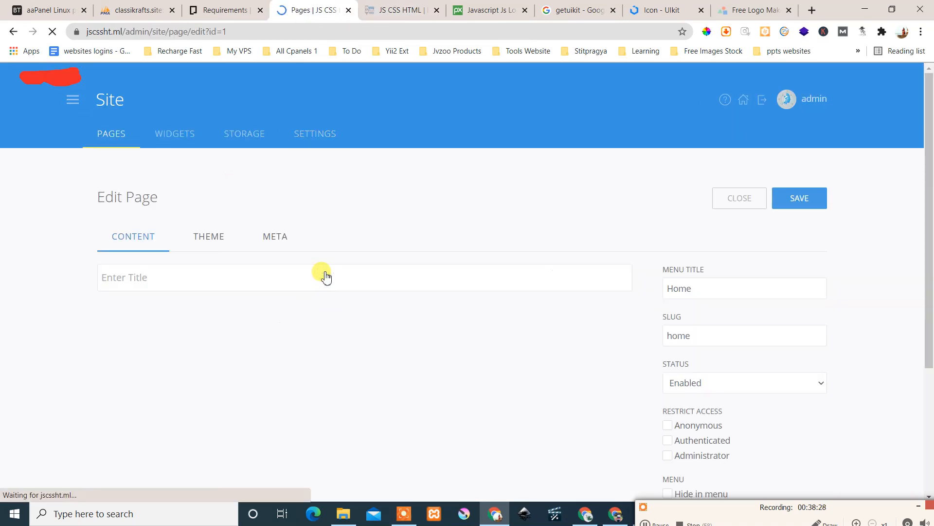
pyautogui.click(208, 243)
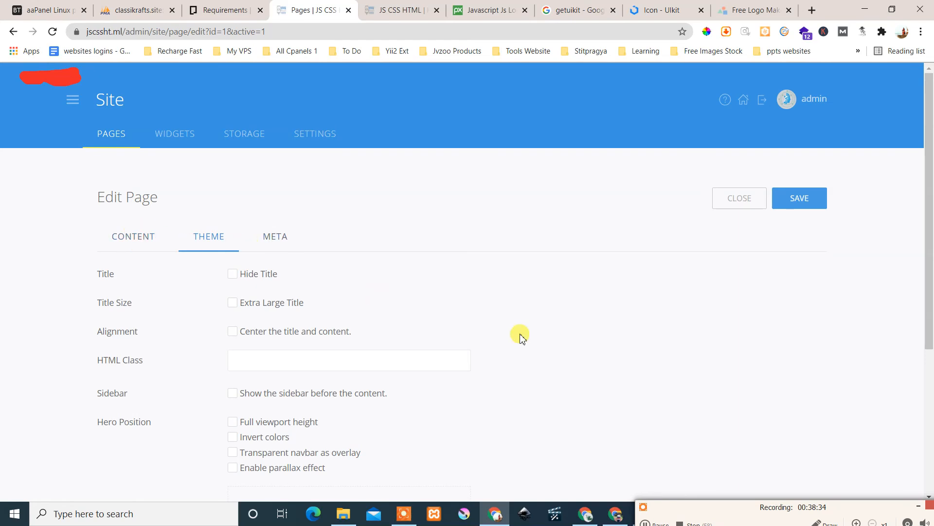
pyautogui.scroll(-1, 574, 358)
pyautogui.scroll(-1, 572, 358)
pyautogui.click(357, 399)
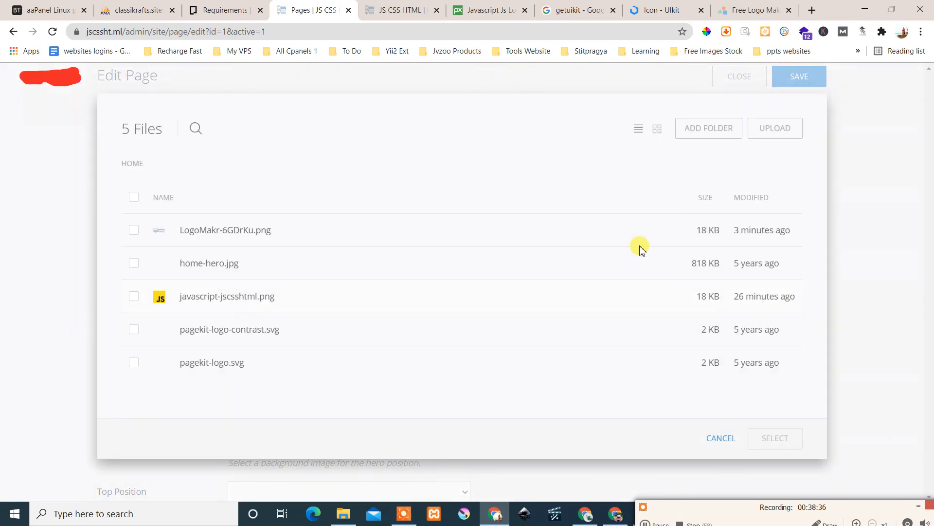
pyautogui.click(211, 265)
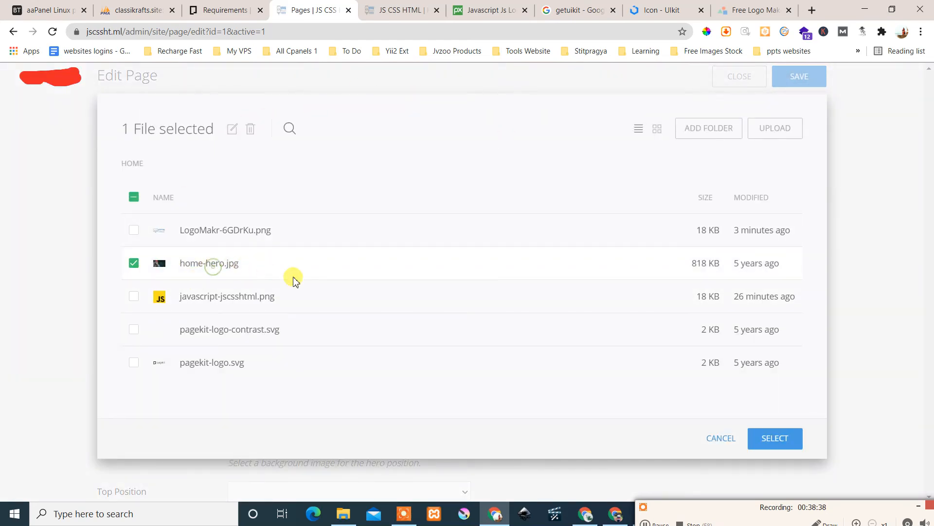
pyautogui.click(773, 437)
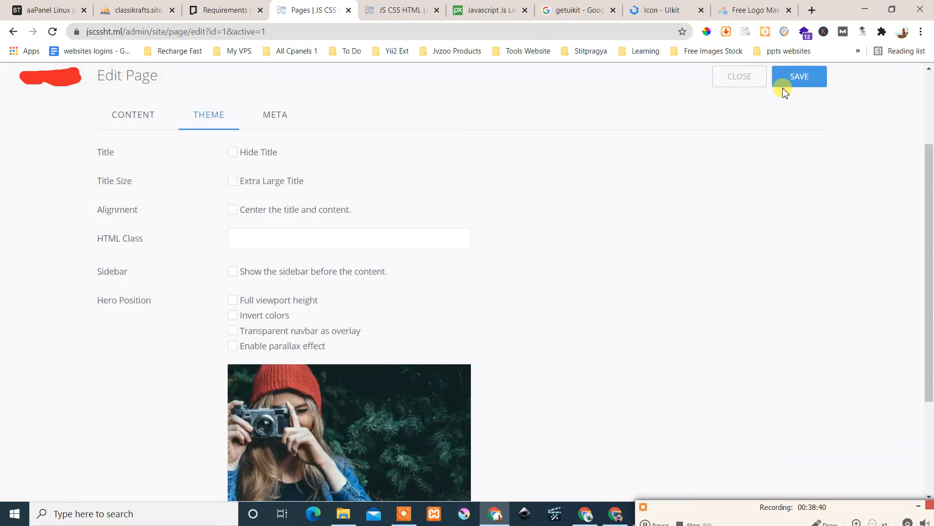
pyautogui.click(807, 78)
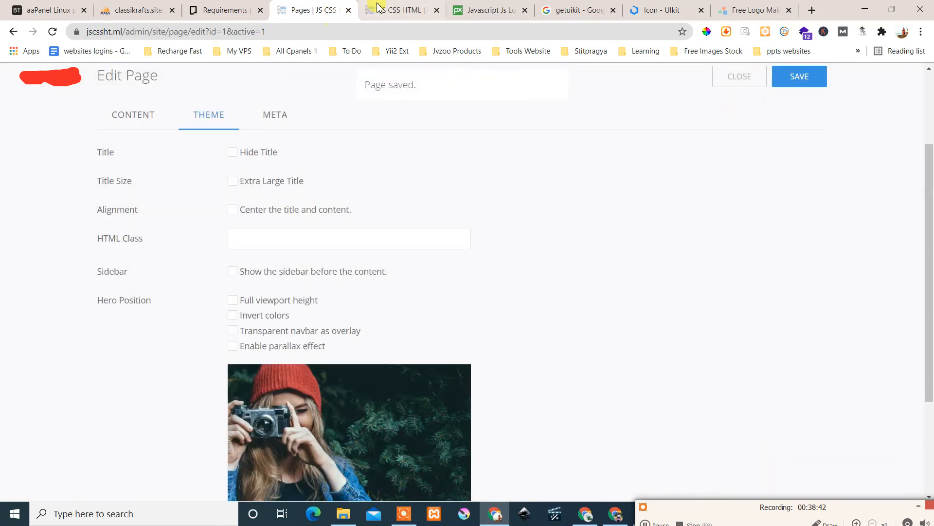
pyautogui.click(377, 9)
# Reload the live homepage and scroll to view the new hero photo
pyautogui.click(49, 32)
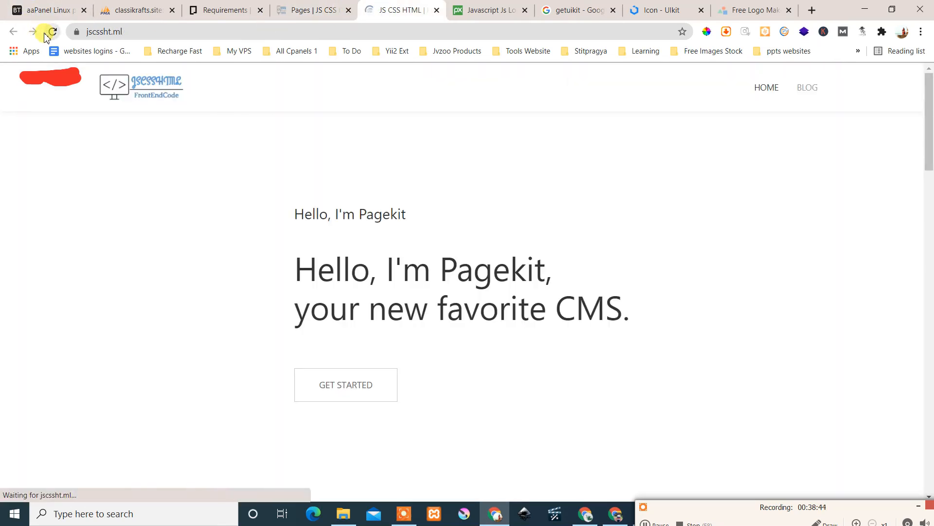
pyautogui.scroll(-6, 512, 314)
pyautogui.scroll(-15, 562, 329)
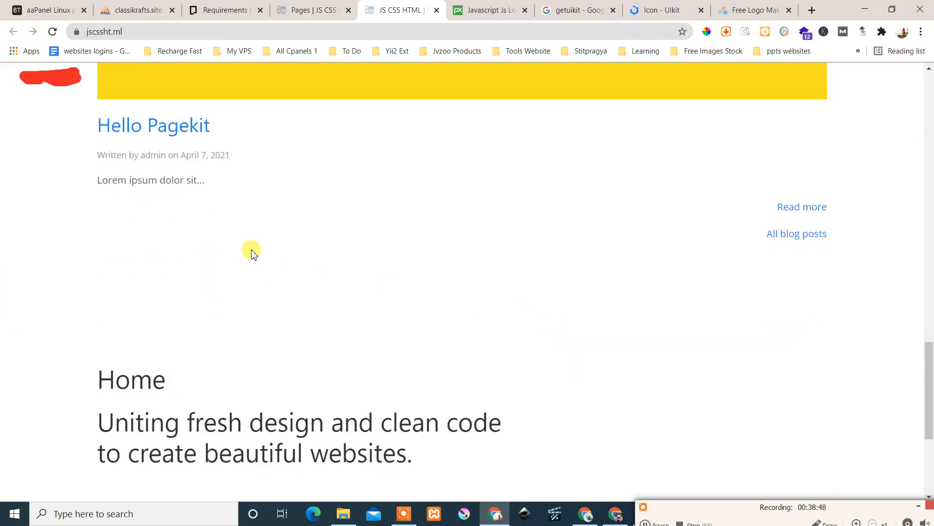
pyautogui.scroll(8, 622, 268)
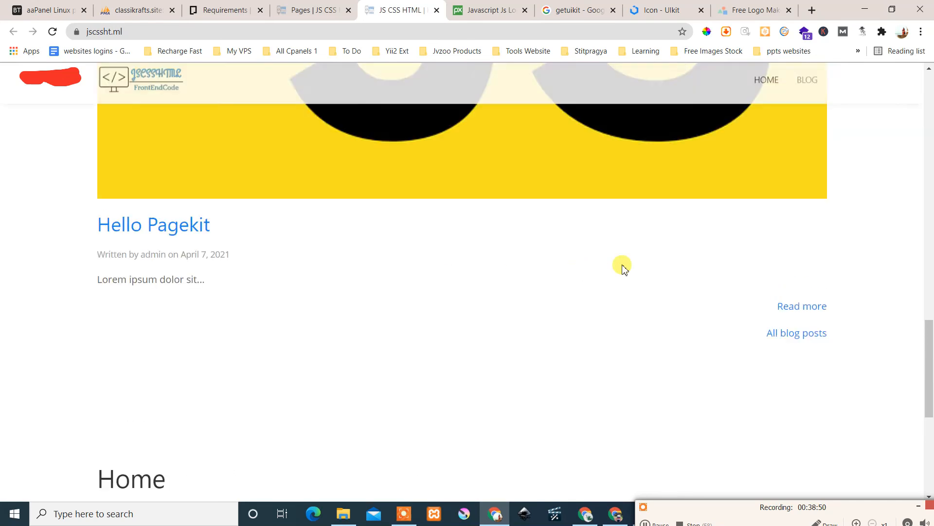
pyautogui.scroll(5, 525, 291)
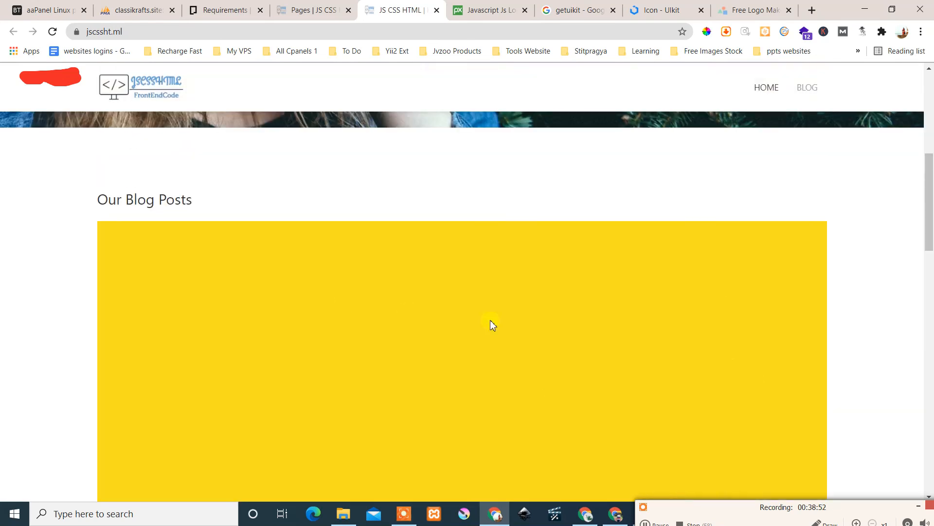
# Check the Our Blog Posts widget in Widgets, then scroll the live homepage again
pyautogui.click(294, 10)
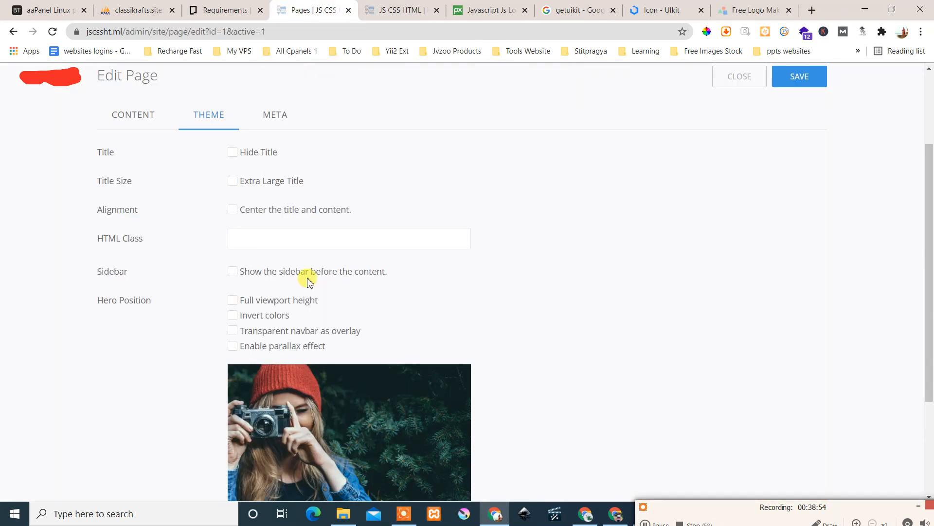
pyautogui.scroll(3, 140, 180)
pyautogui.click(177, 134)
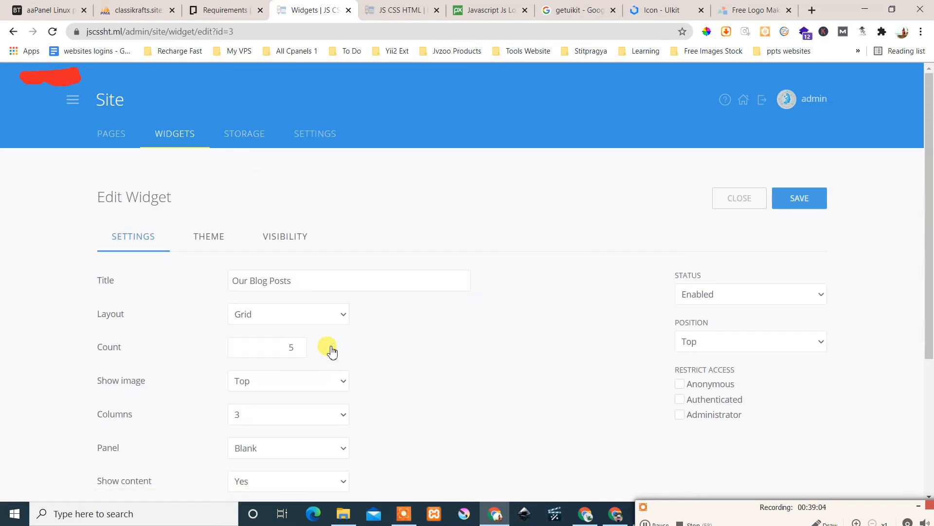
pyautogui.scroll(-2, 340, 349)
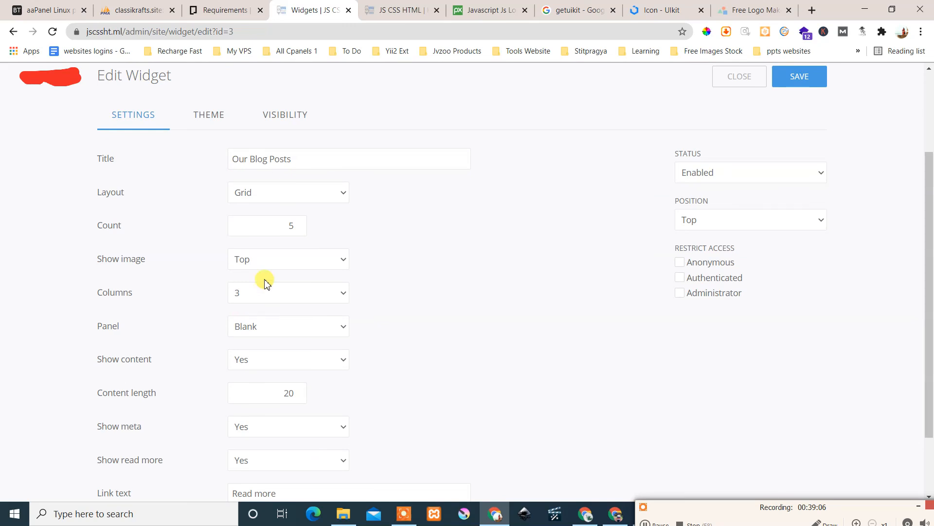
pyautogui.click(397, 10)
pyautogui.scroll(2, 317, 272)
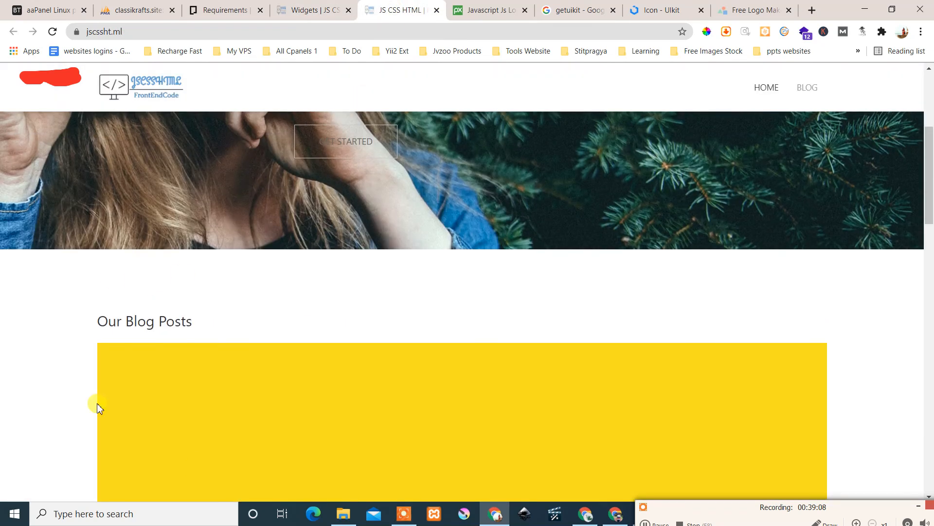
pyautogui.scroll(-12, 442, 379)
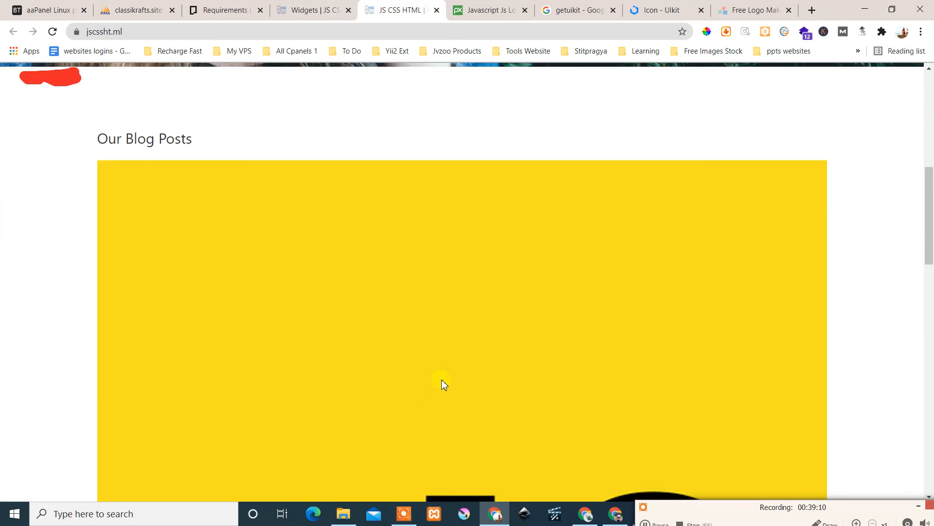
pyautogui.scroll(-3, 515, 362)
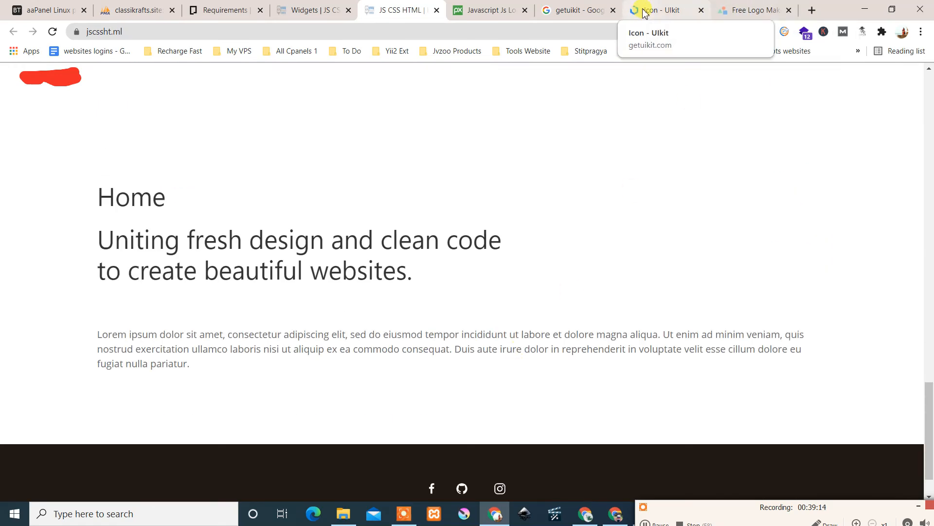
# Go to the UIkit documentation, close the find bar and scroll the page
pyautogui.click(662, 9)
pyautogui.scroll(6, 69, 214)
pyautogui.scroll(9, 640, 131)
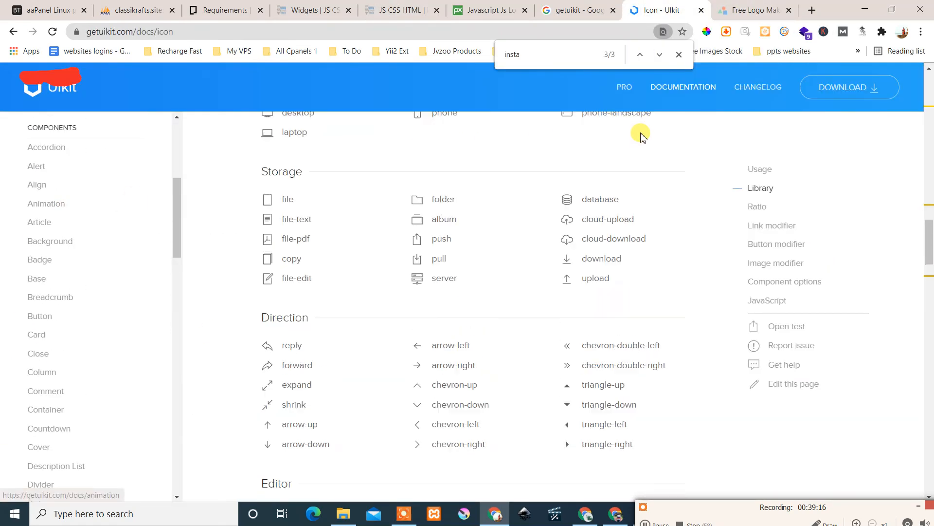
pyautogui.click(679, 55)
pyautogui.scroll(5, 70, 299)
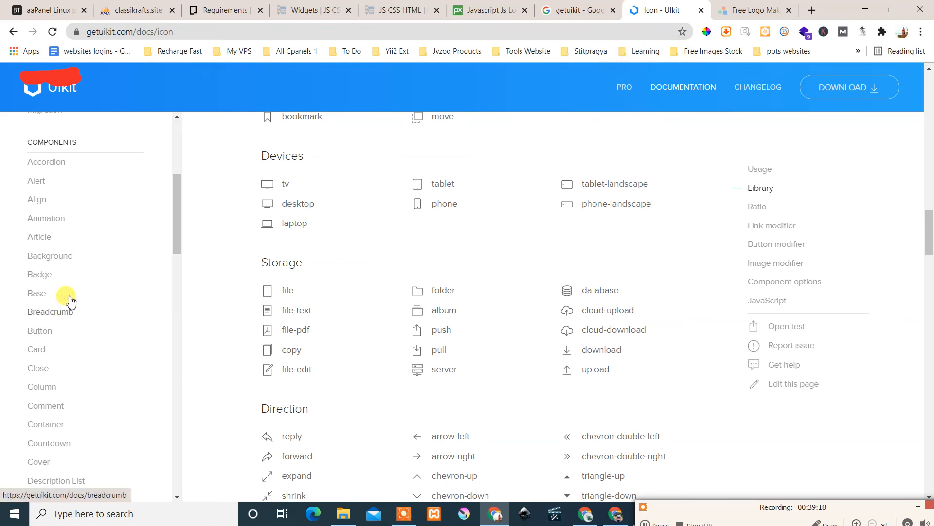
pyautogui.scroll(5, 386, 256)
pyautogui.scroll(15, 463, 327)
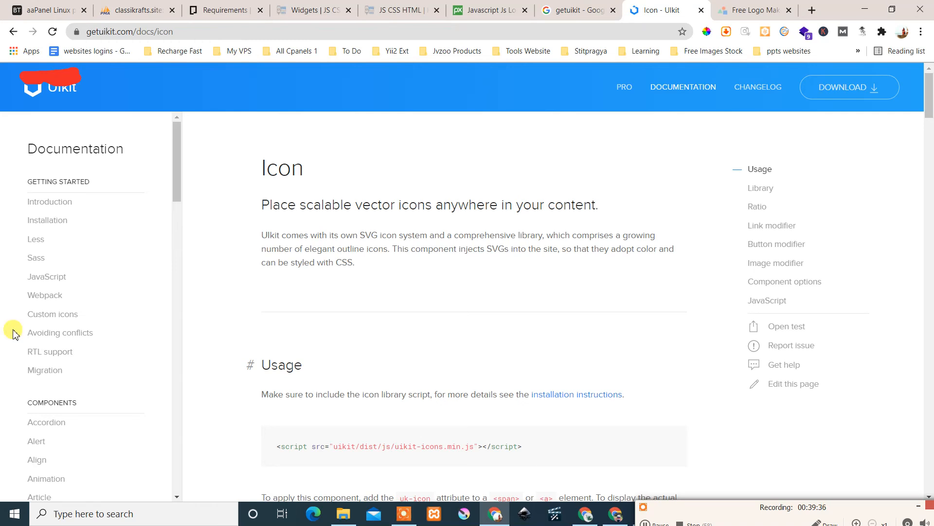
pyautogui.scroll(-5, 125, 316)
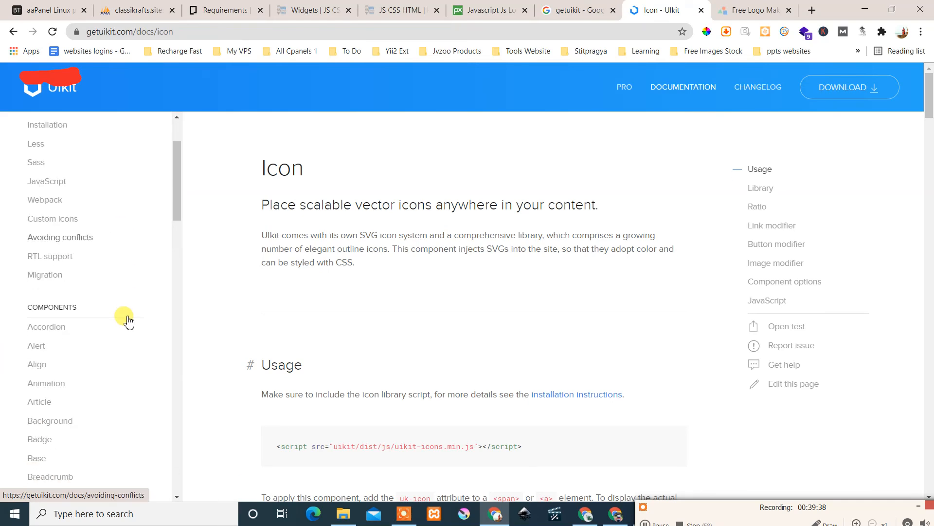
pyautogui.scroll(-10, 105, 426)
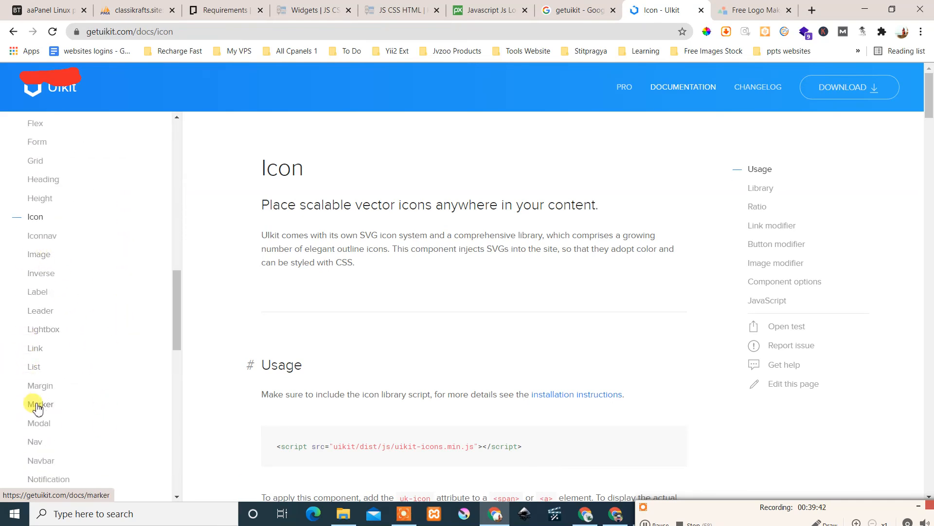
# Open the Grid page's Column and Row example markup and select uk-child-width-1-3@s
pyautogui.click(36, 160)
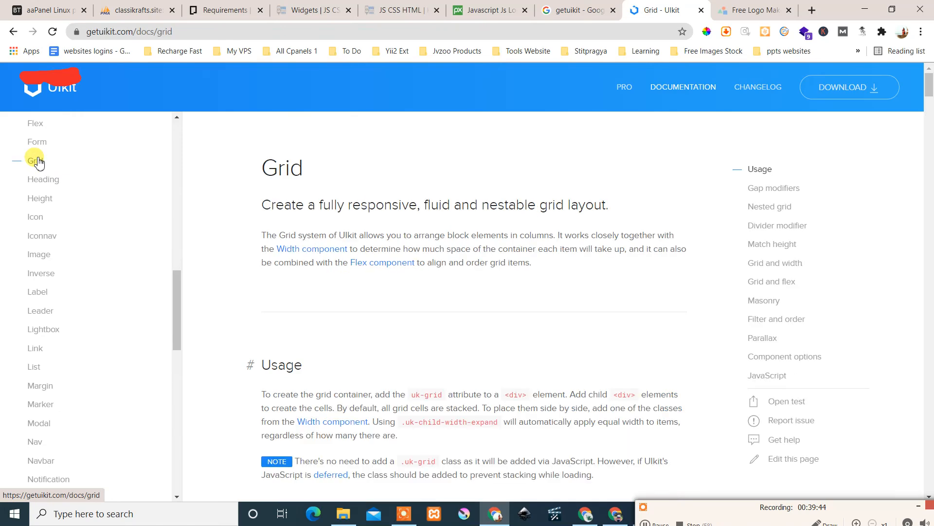
pyautogui.scroll(-5, 403, 259)
pyautogui.scroll(-8, 404, 261)
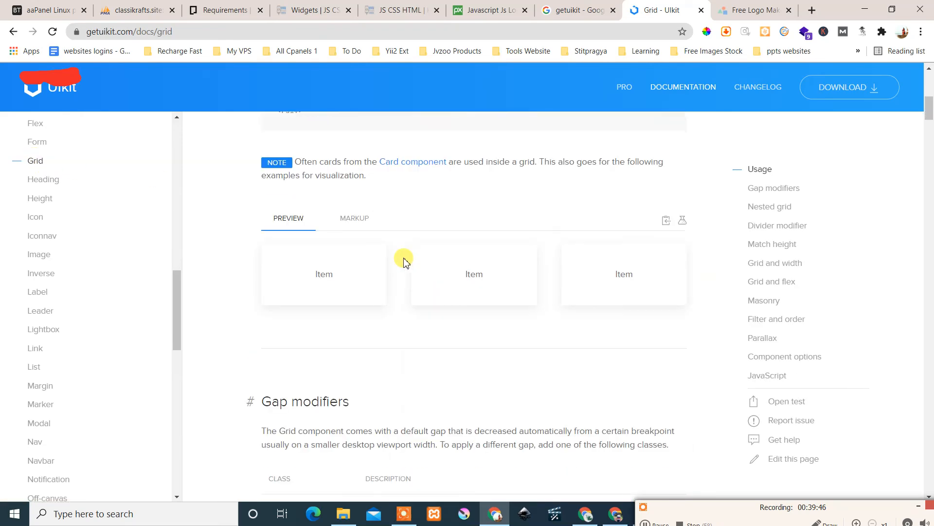
pyautogui.scroll(-4, 404, 261)
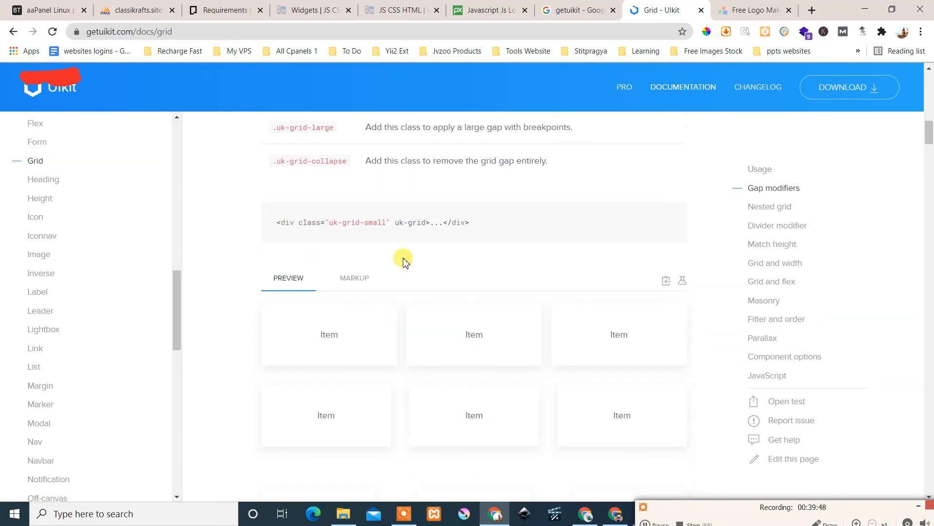
pyautogui.scroll(-8, 403, 262)
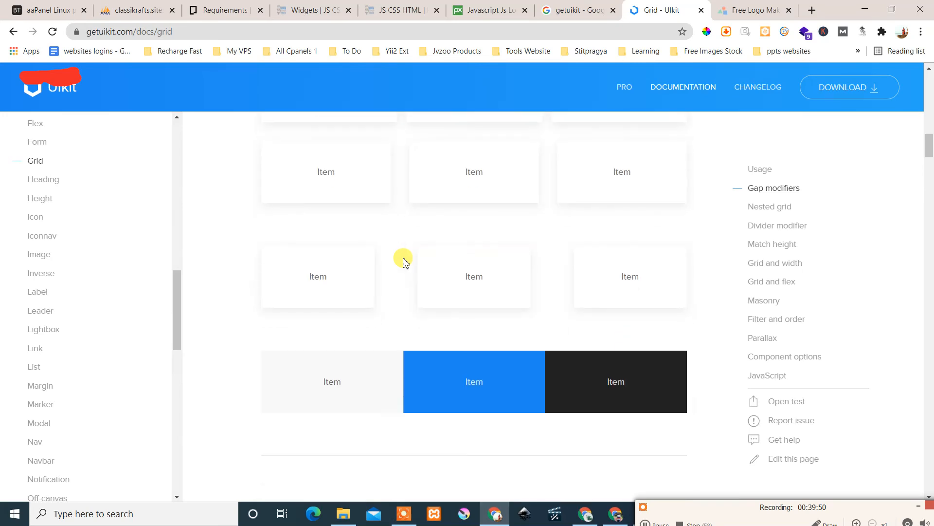
pyautogui.scroll(-6, 403, 262)
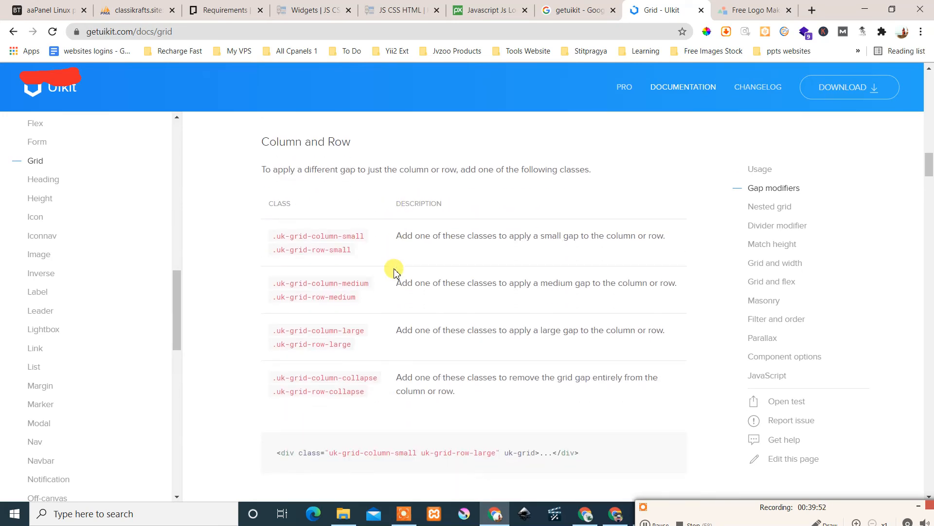
pyautogui.click(357, 265)
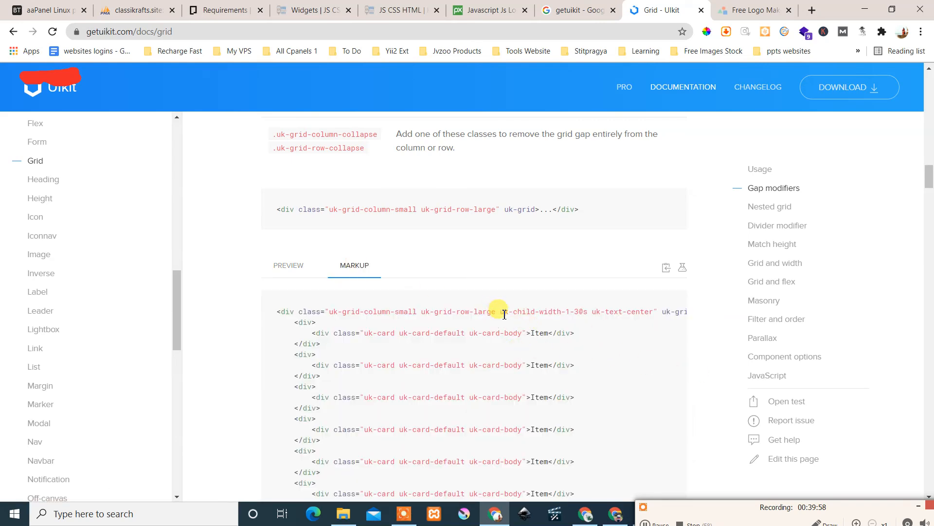
pyautogui.moveTo(511, 311); pyautogui.dragTo(579, 314)
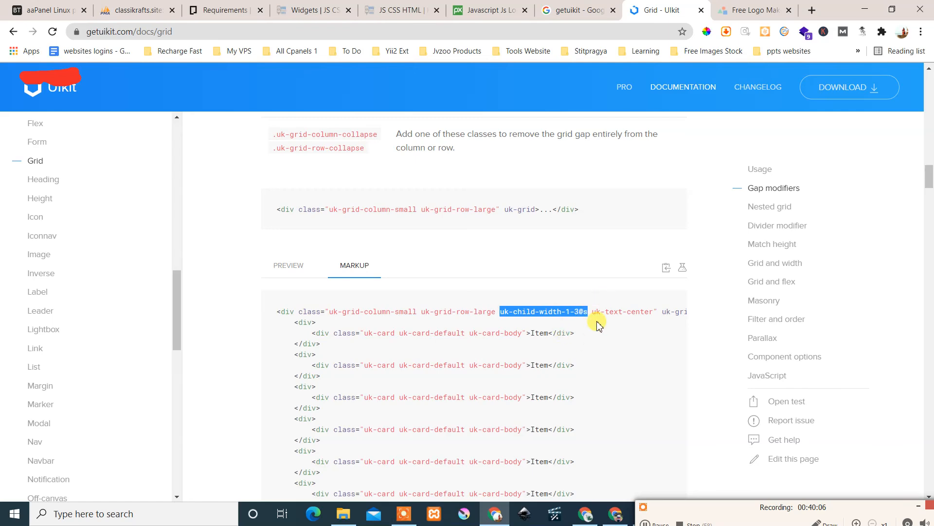
# In aaPanel's website list, open the jscssht.ml site root directory
pyautogui.click(58, 10)
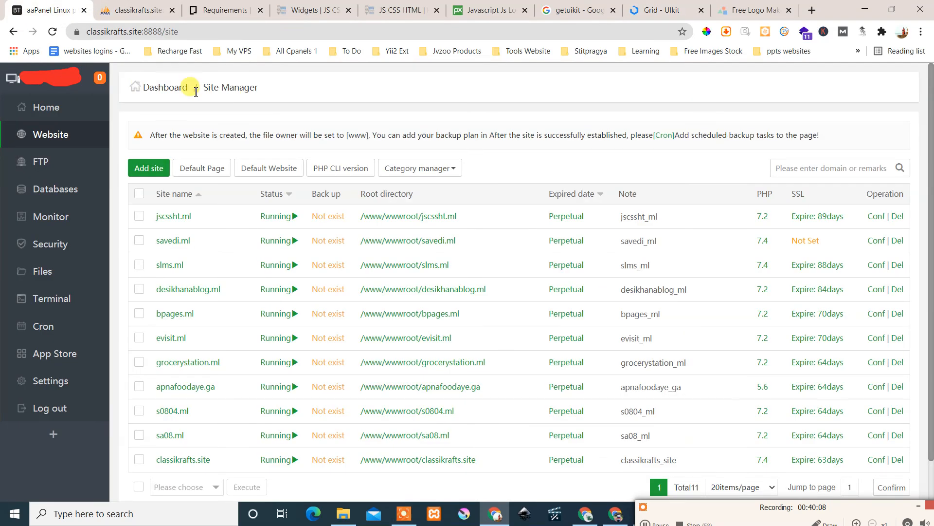
pyautogui.click(234, 11)
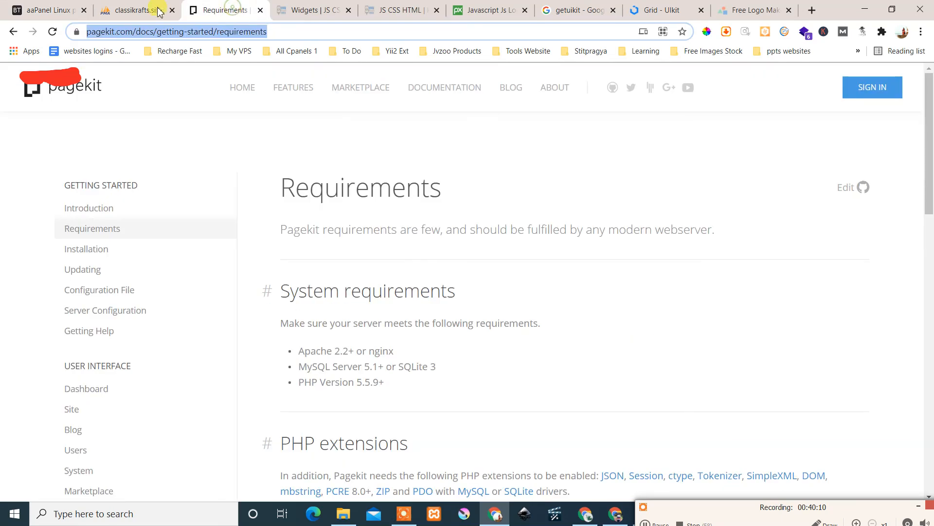
pyautogui.click(36, 10)
pyautogui.click(62, 131)
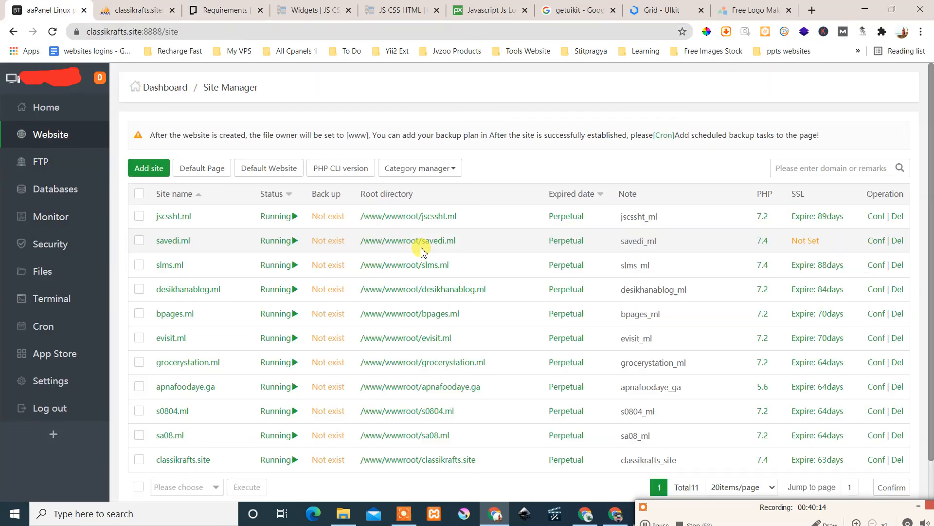
pyautogui.click(432, 220)
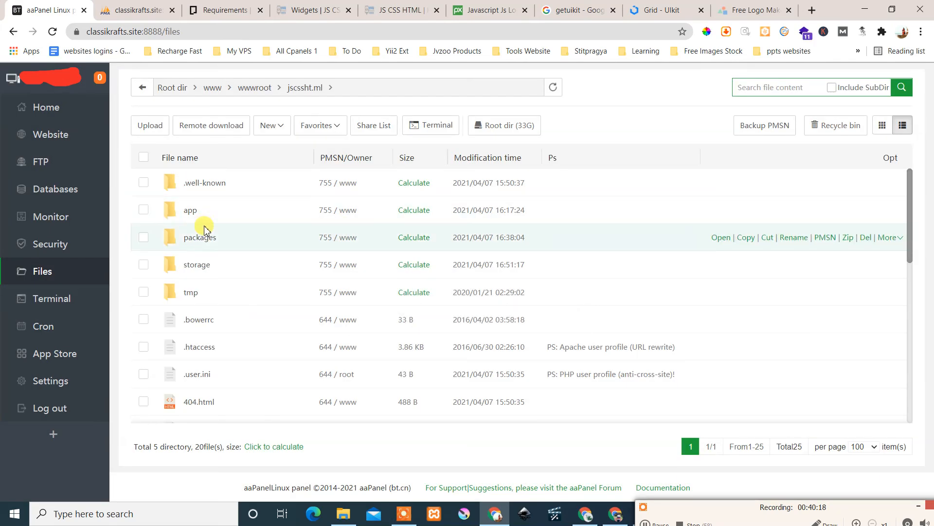
# Browse to packages > bixie > blogposts > views > widgets and select grid.php
pyautogui.click(200, 238)
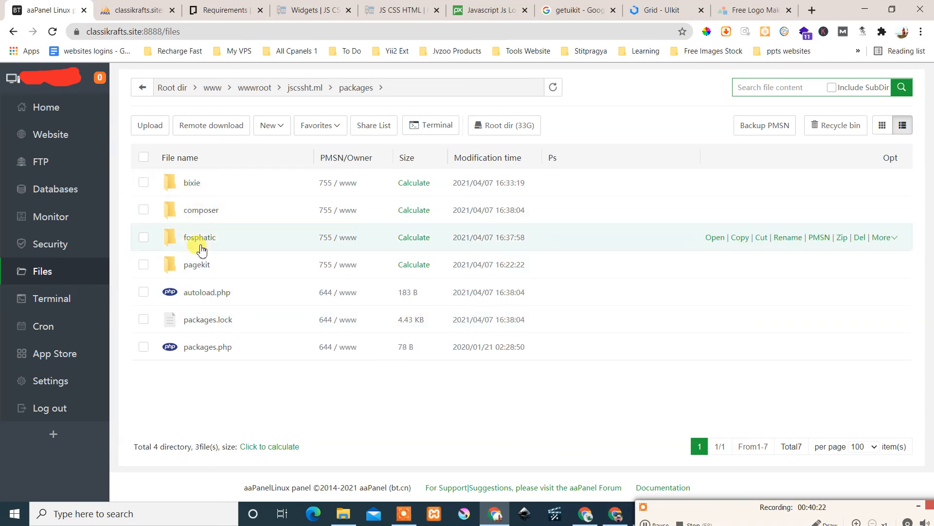
pyautogui.click(198, 266)
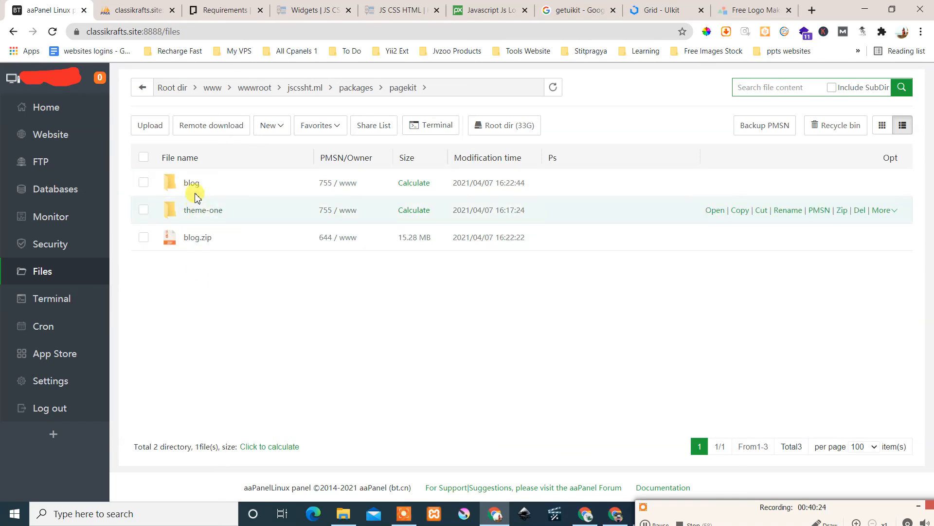
pyautogui.click(276, 124)
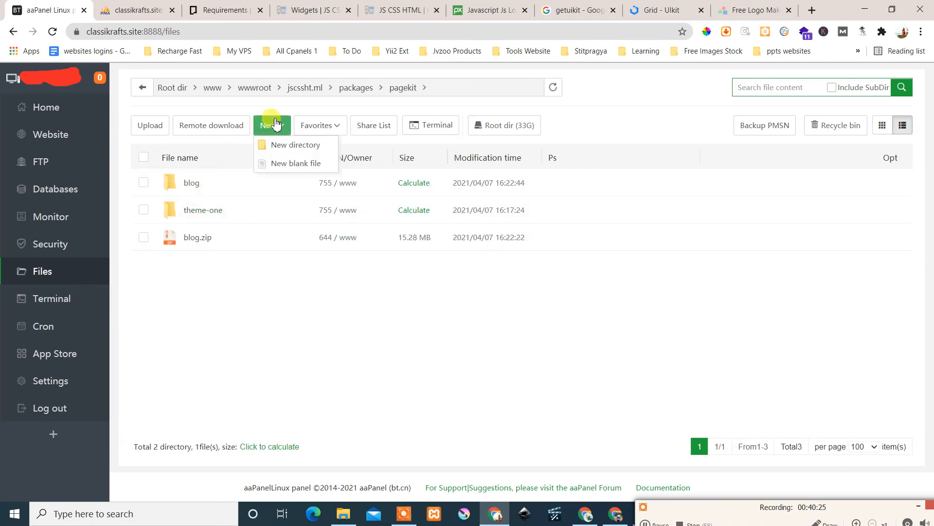
pyautogui.click(366, 89)
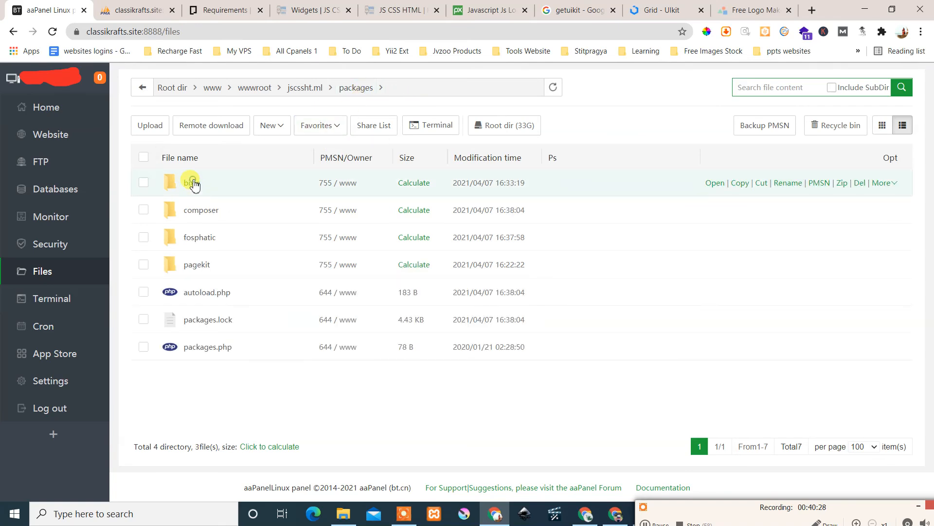
pyautogui.click(194, 184)
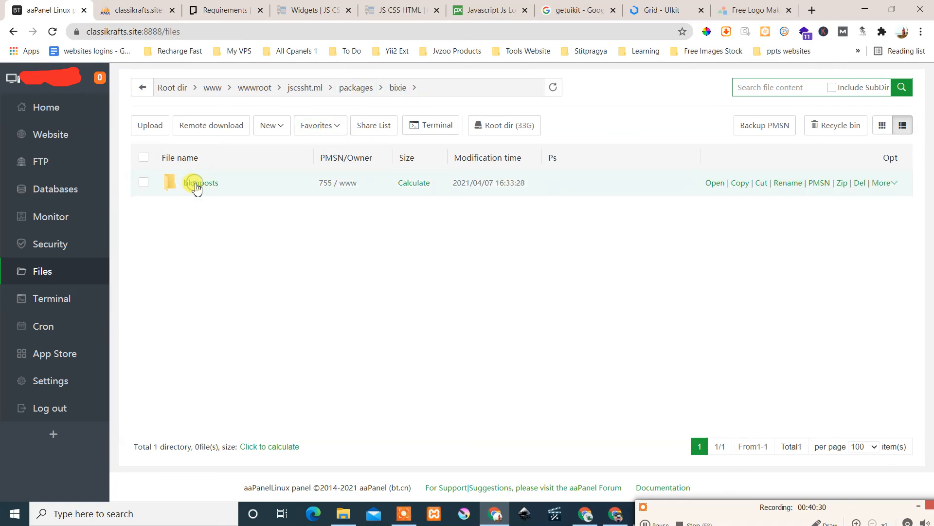
pyautogui.click(197, 185)
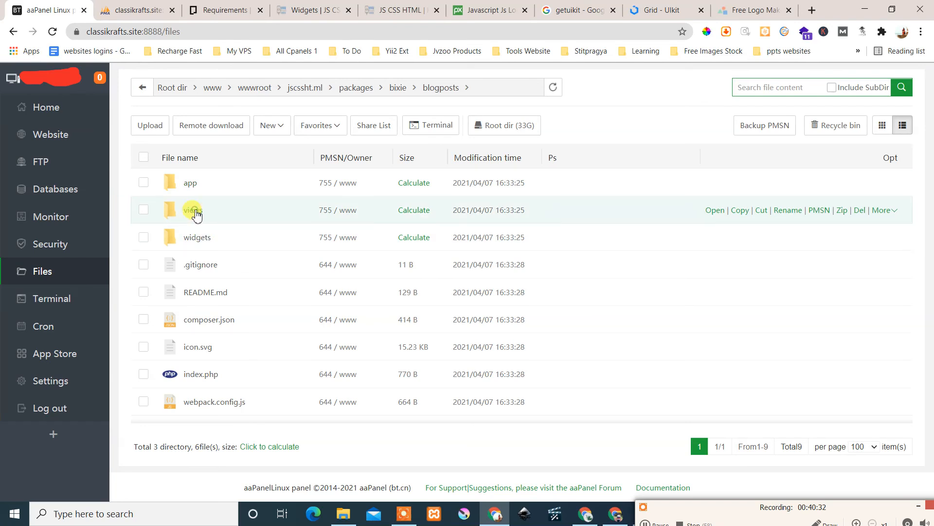
pyautogui.click(196, 212)
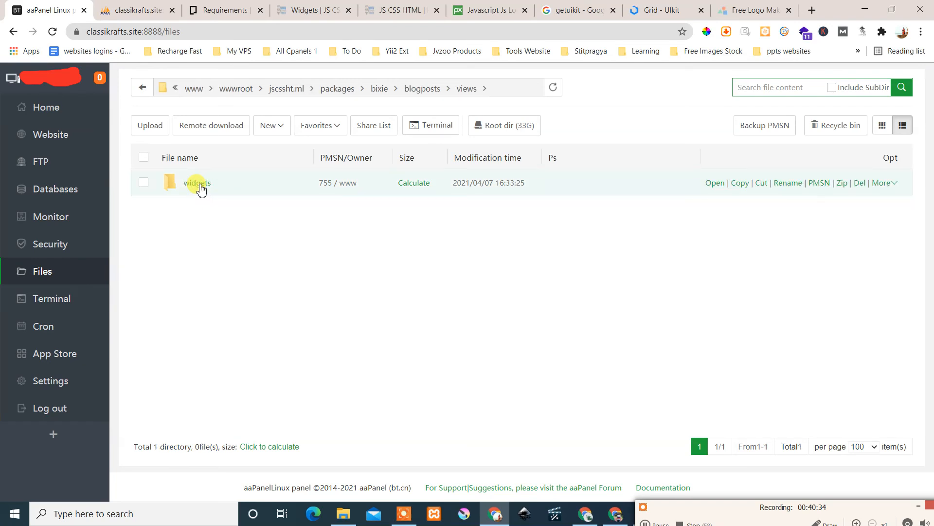
pyautogui.click(197, 184)
pyautogui.click(199, 188)
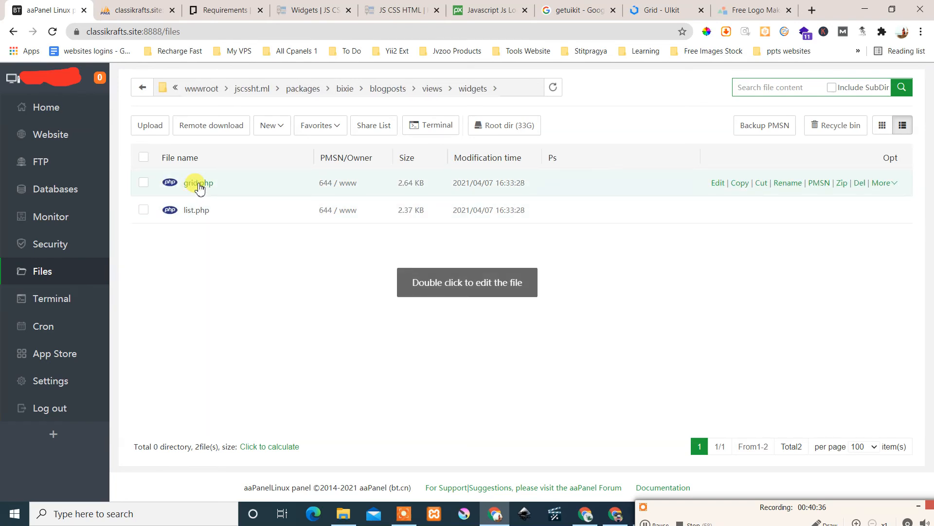
# Open grid.php and paste the uk-child-width-1-3@s class into the grid div on line 13
pyautogui.doubleClick(199, 185)
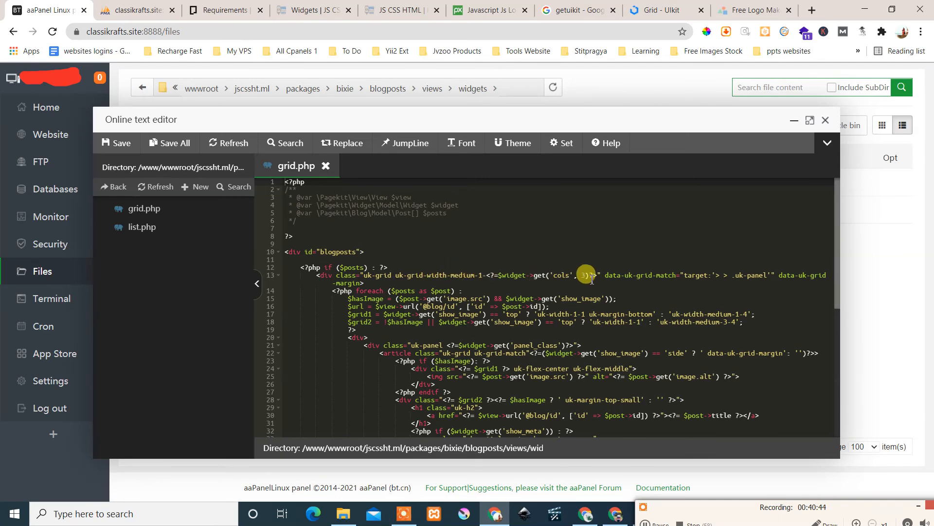
pyautogui.click(667, 10)
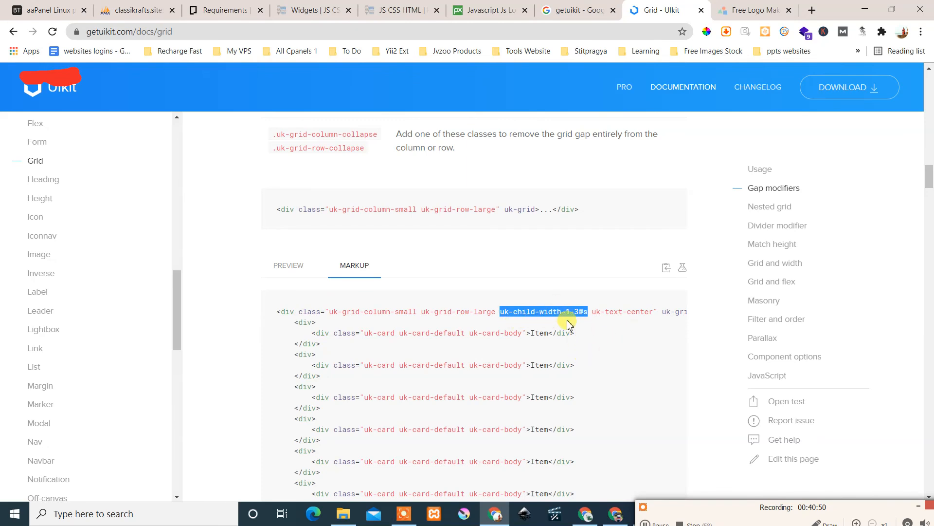
pyautogui.click(47, 10)
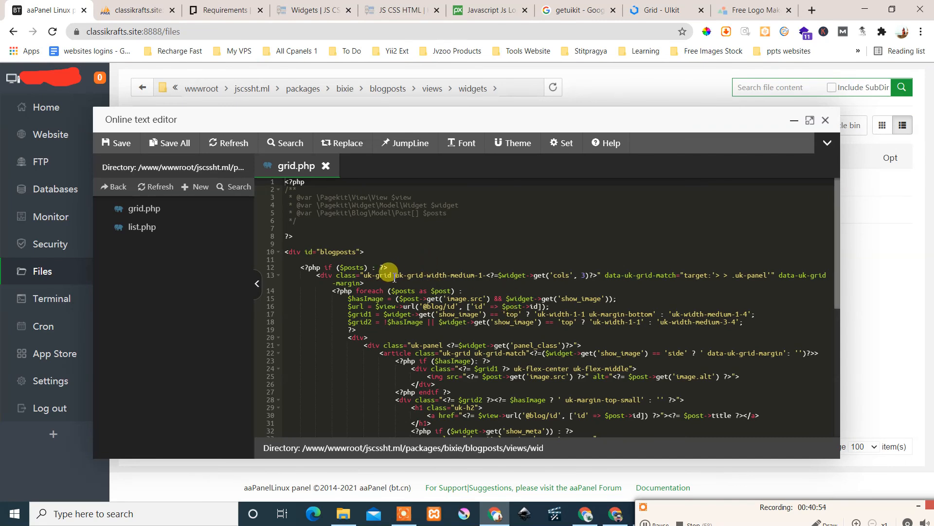
pyautogui.write('uk-child-width-1-3@s')
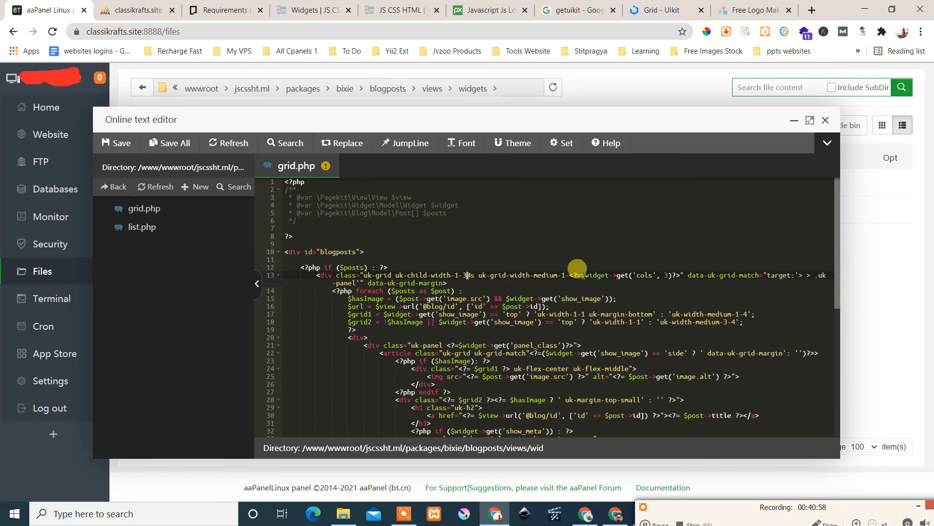
# Replace the fixed 3 with the widget's column-count expression and change the breakpoint suffix to @m
pyautogui.moveTo(572, 276); pyautogui.dragTo(681, 275)
pyautogui.hotkey('ctrl', 'c')
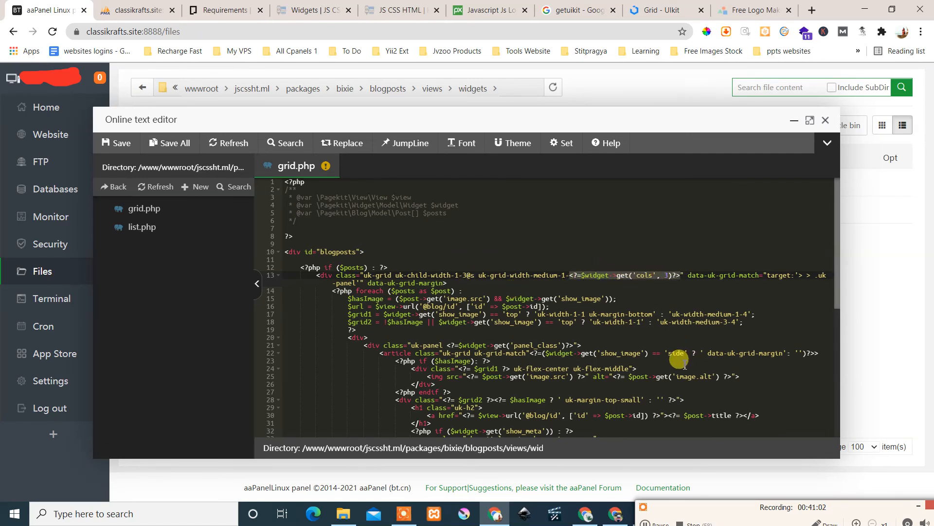
pyautogui.click(467, 275)
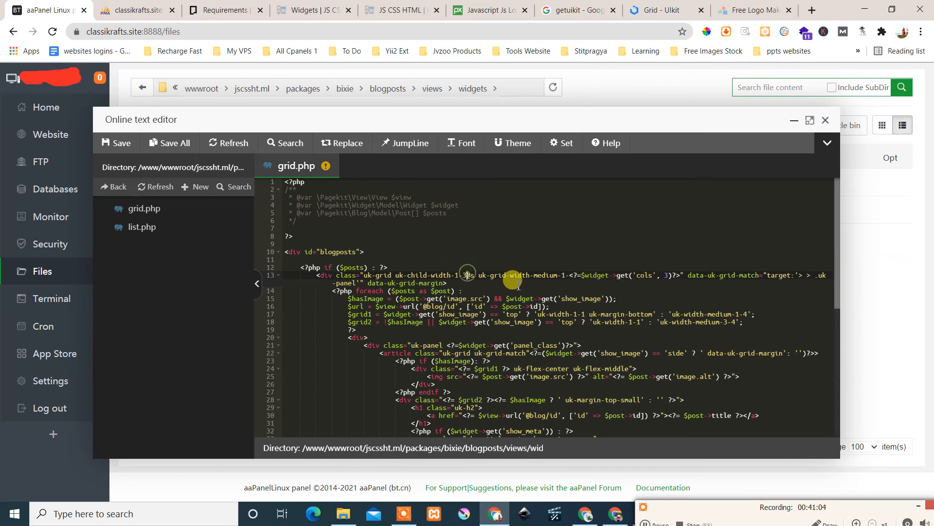
pyautogui.press('BackSpace')
pyautogui.hotkey('ctrl', 'v')
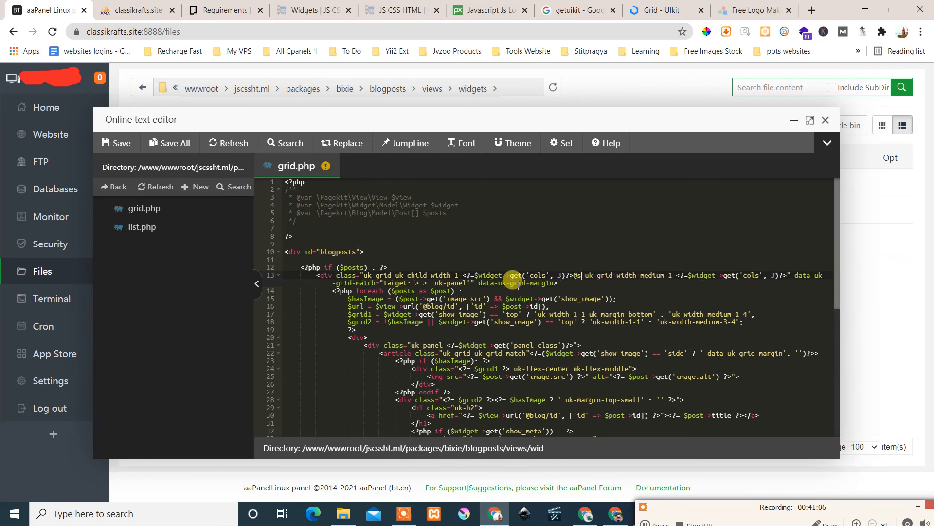
pyautogui.press('BackSpace')
pyautogui.write('m')
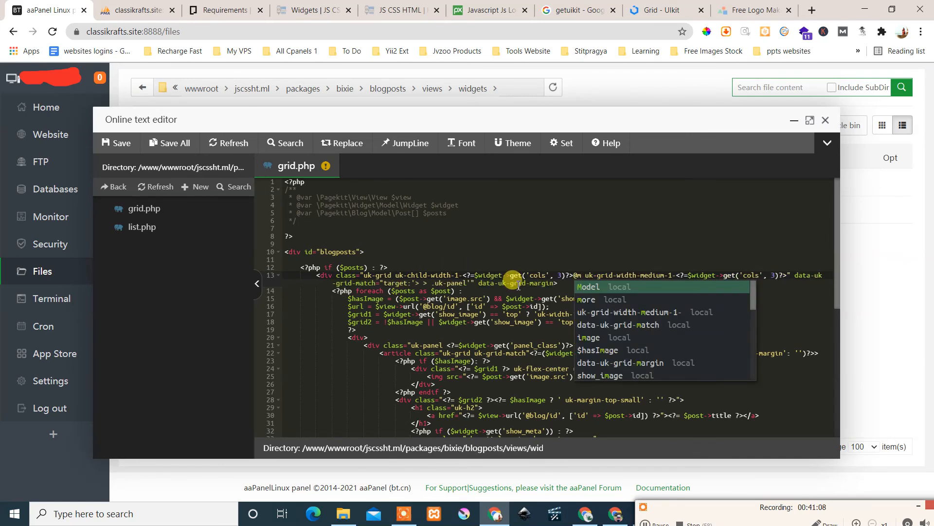
pyautogui.press('Right')
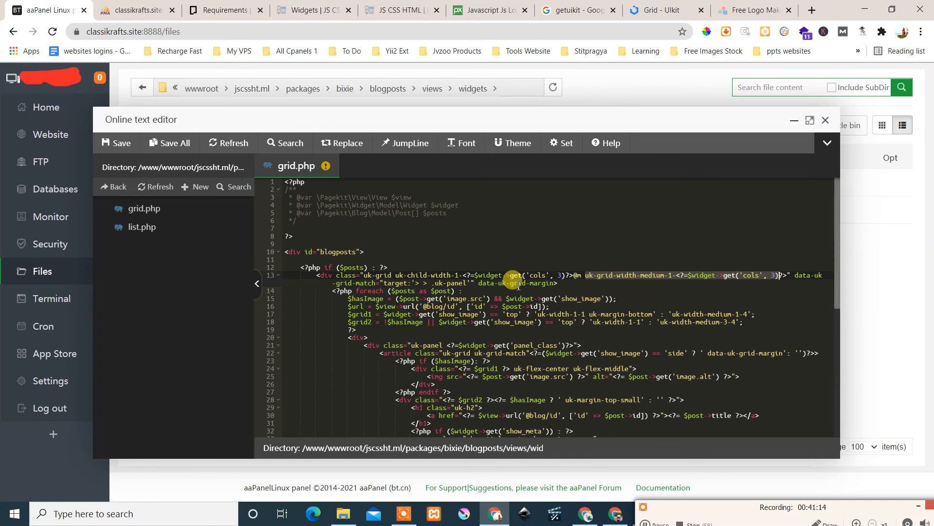
# Delete the old uk-grid-width-medium class and save grid.php
pyautogui.press('Delete')
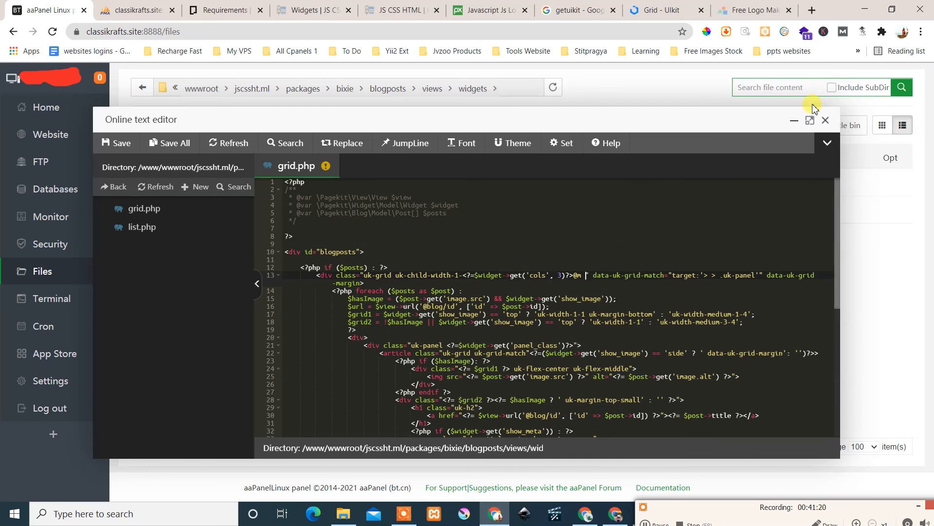
pyautogui.hotkey('ctrl', 's')
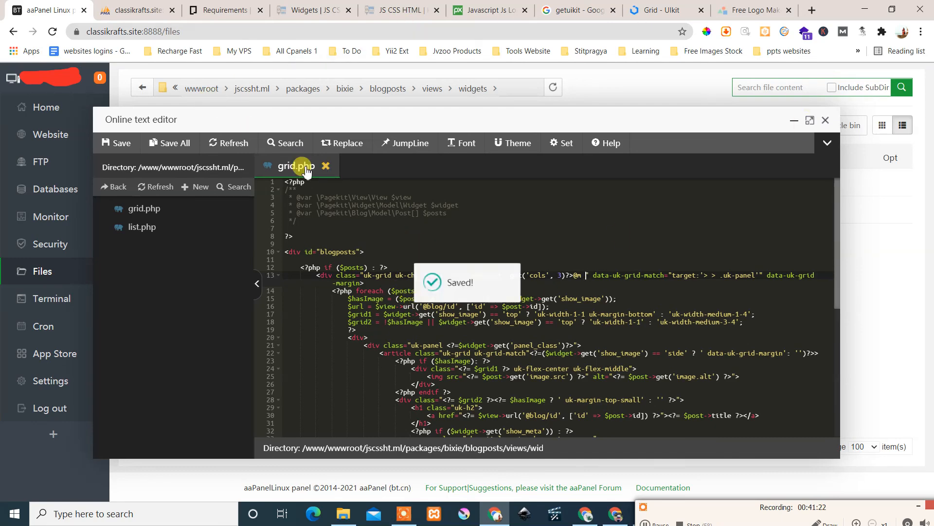
pyautogui.click(399, 10)
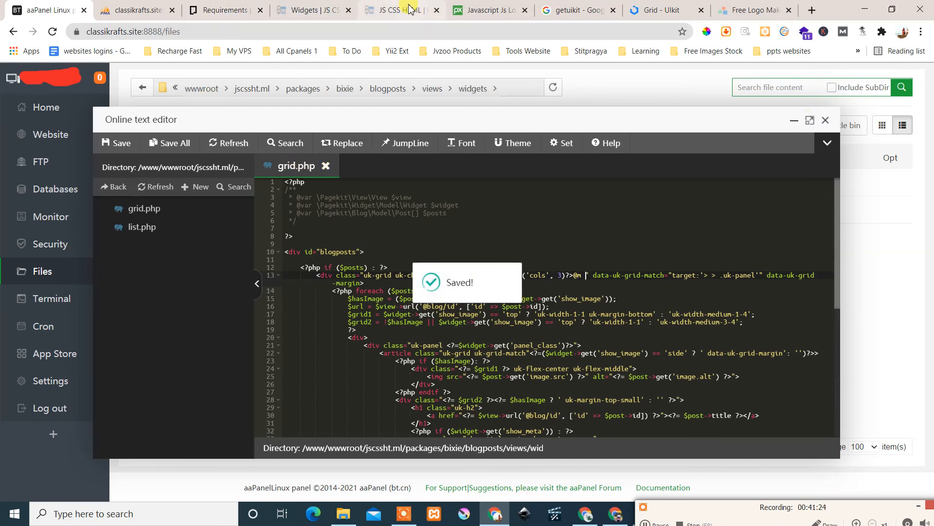
# Reload the live site and compare grid.php's $widget column expression against the Pagekit docs
pyautogui.click(53, 32)
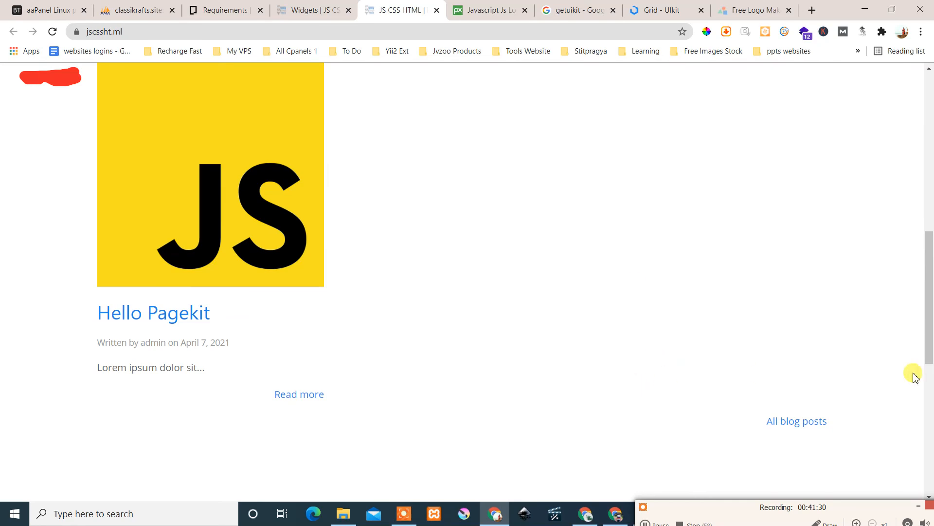
pyautogui.click(223, 11)
pyautogui.click(42, 10)
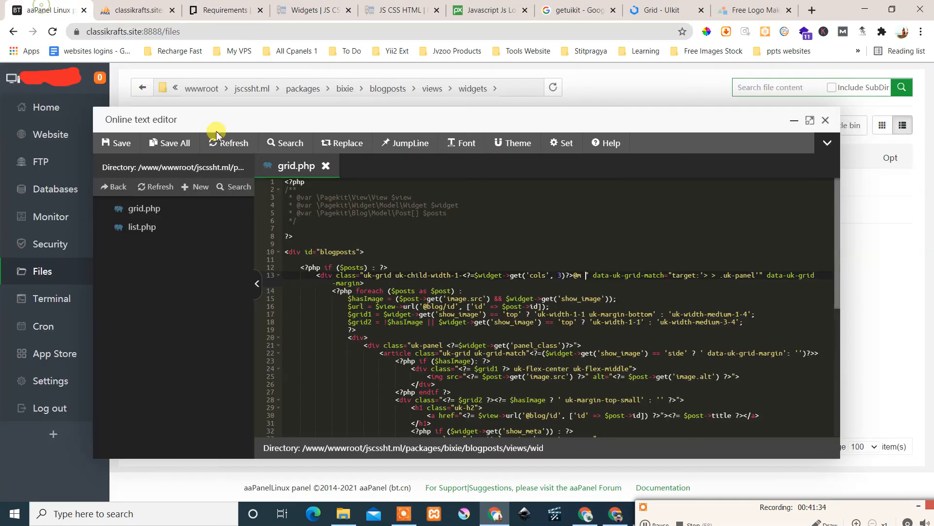
pyautogui.click(488, 276)
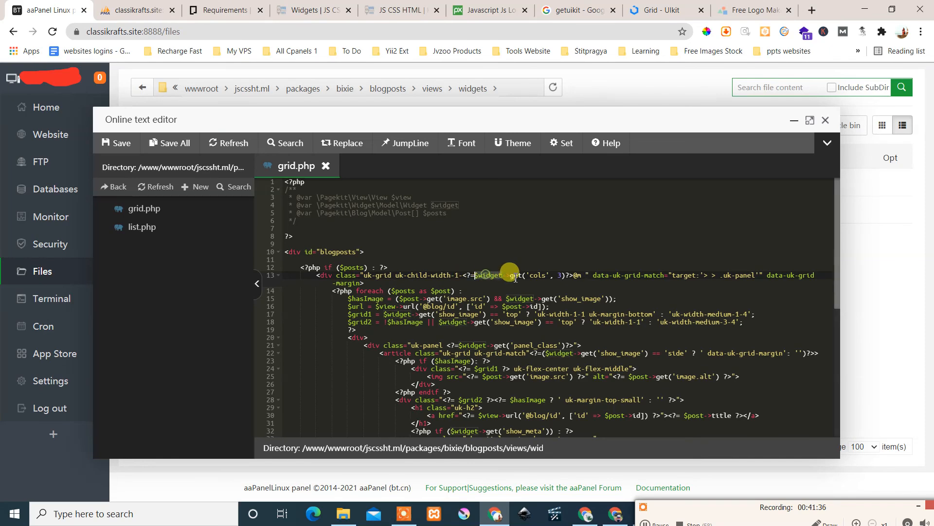
pyautogui.click(210, 12)
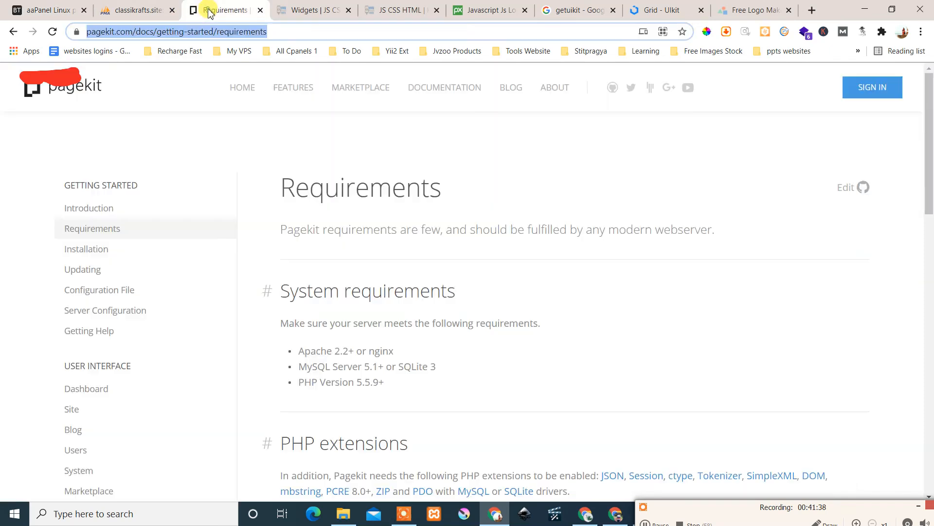
pyautogui.click(35, 12)
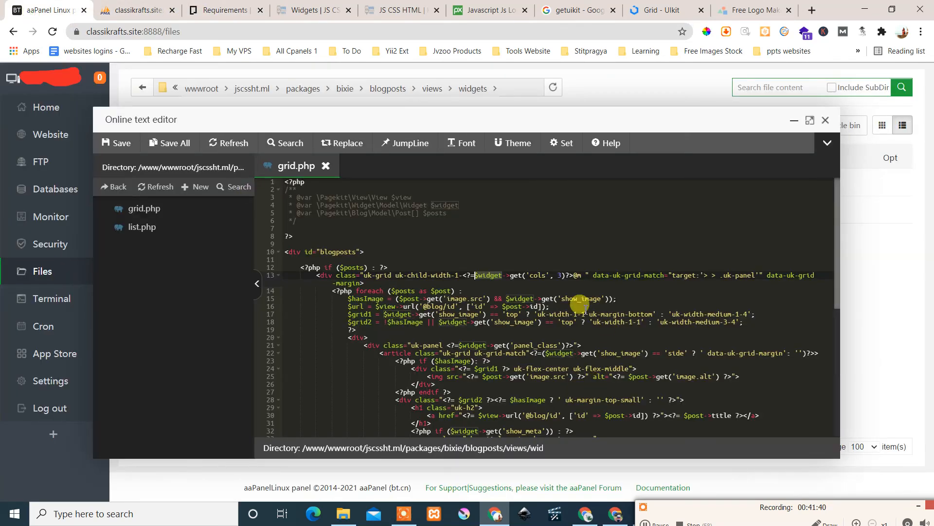
pyautogui.click(212, 11)
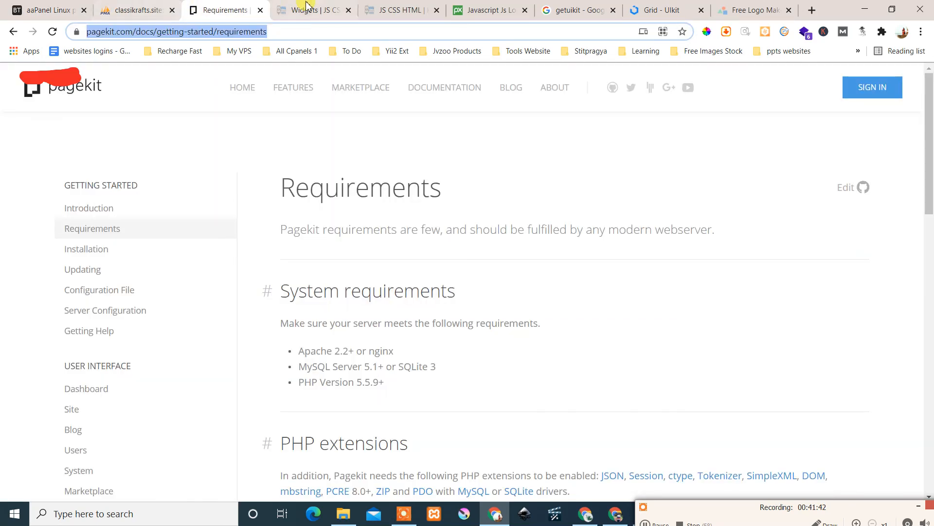
# Set the Our Blog Posts widget to 5 columns and save it
pyautogui.click(307, 10)
pyautogui.click(288, 294)
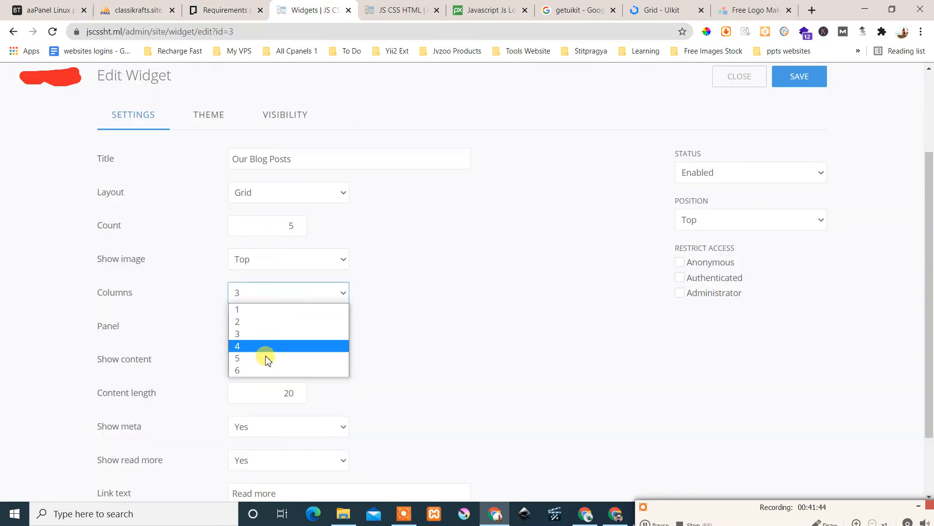
pyautogui.click(261, 358)
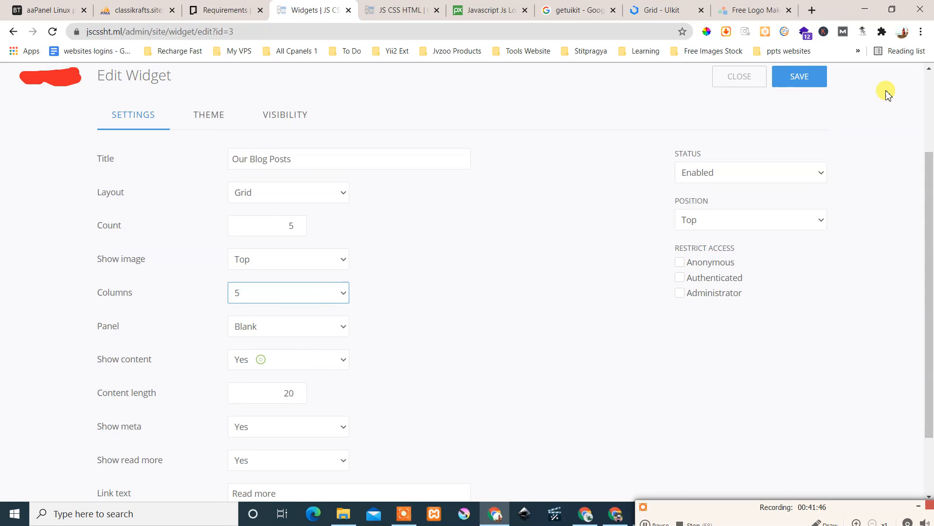
pyautogui.click(807, 84)
pyautogui.click(389, 10)
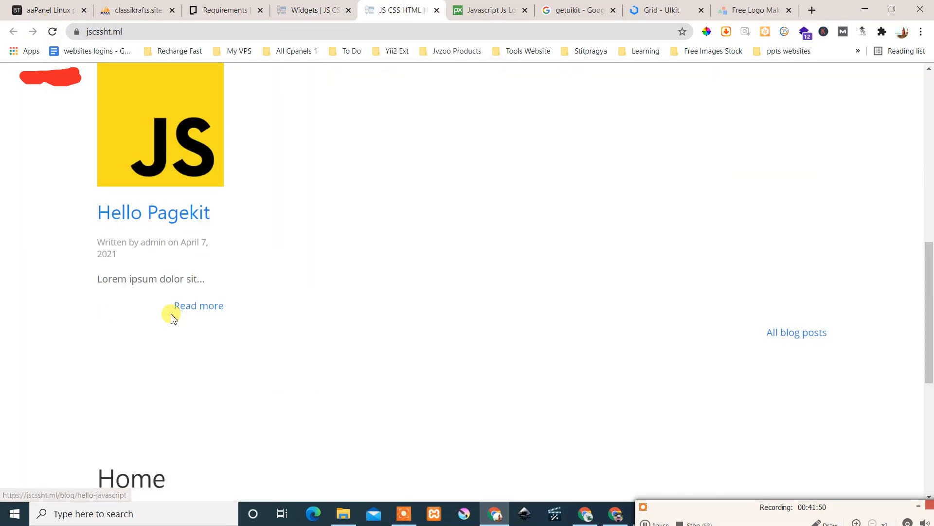
# Check the Our Blog Posts section on the live homepage and copy the site address
pyautogui.scroll(-5, 585, 251)
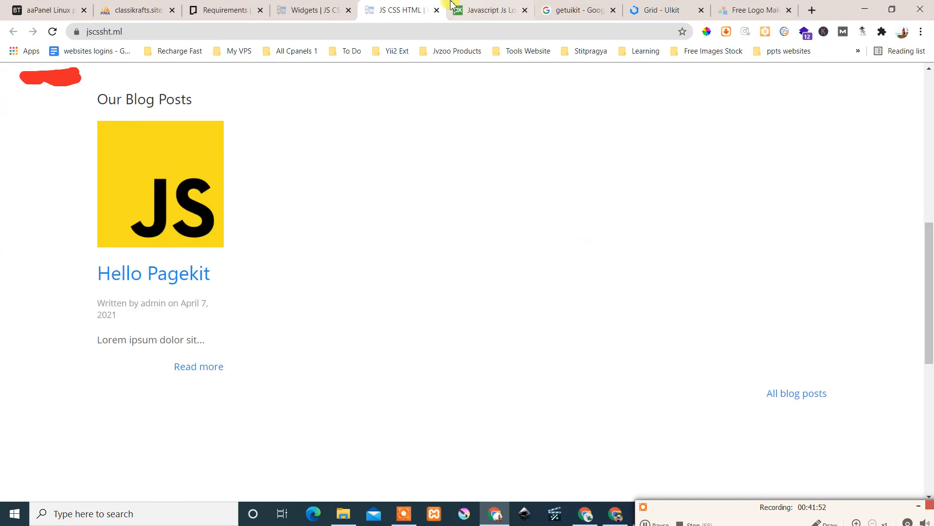
pyautogui.click(290, 7)
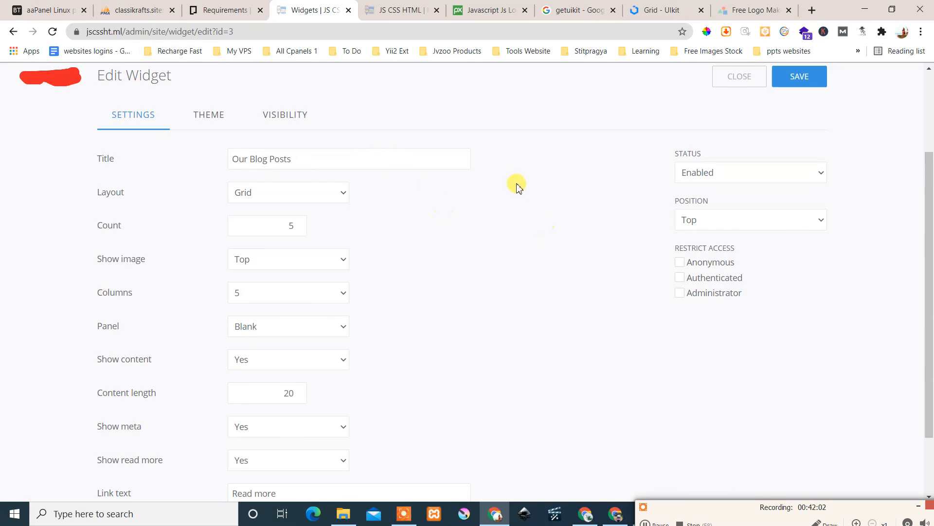
pyautogui.click(389, 14)
pyautogui.scroll(9, 586, 271)
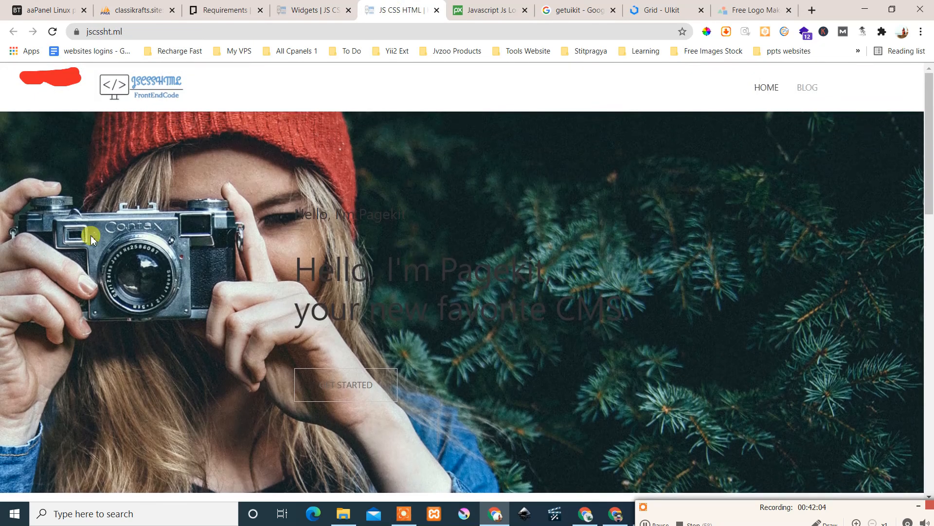
pyautogui.scroll(-9, 739, 220)
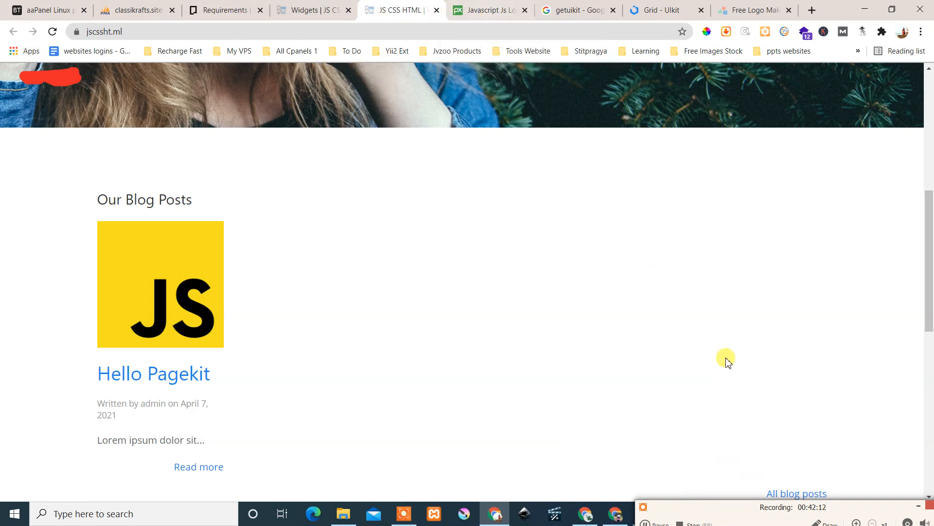
pyautogui.click(190, 32)
pyautogui.hotkey('ctrl', 'c')
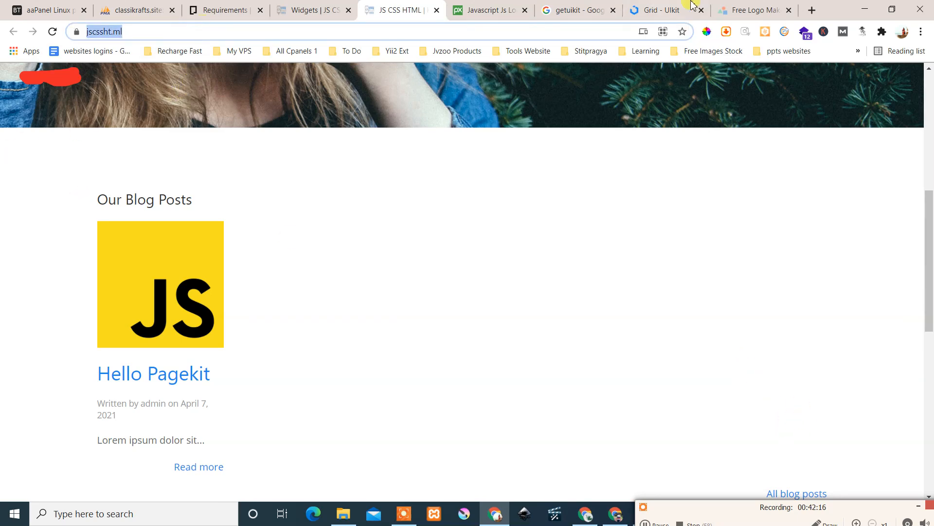
pyautogui.click(811, 10)
pyautogui.write('gtmetrix.com')
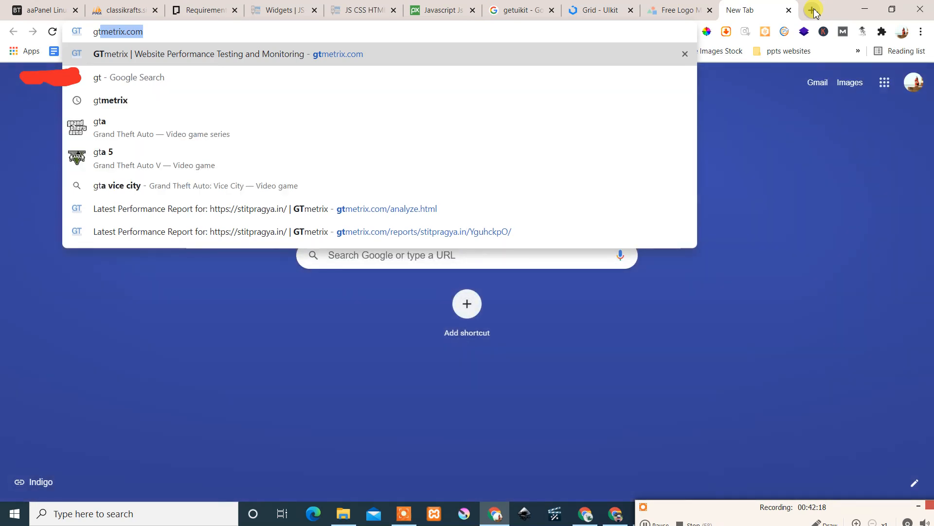
pyautogui.press('Return')
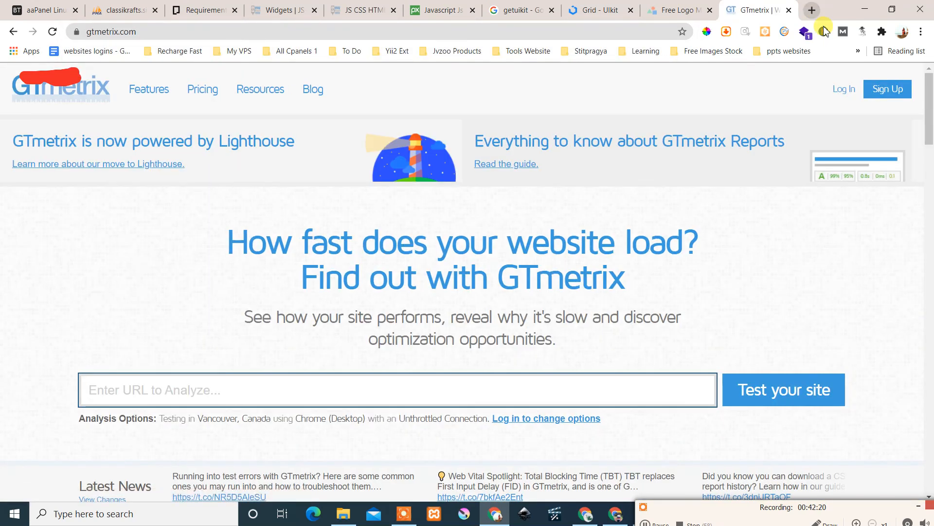
pyautogui.hotkey('ctrl', 'v')
pyautogui.click(781, 392)
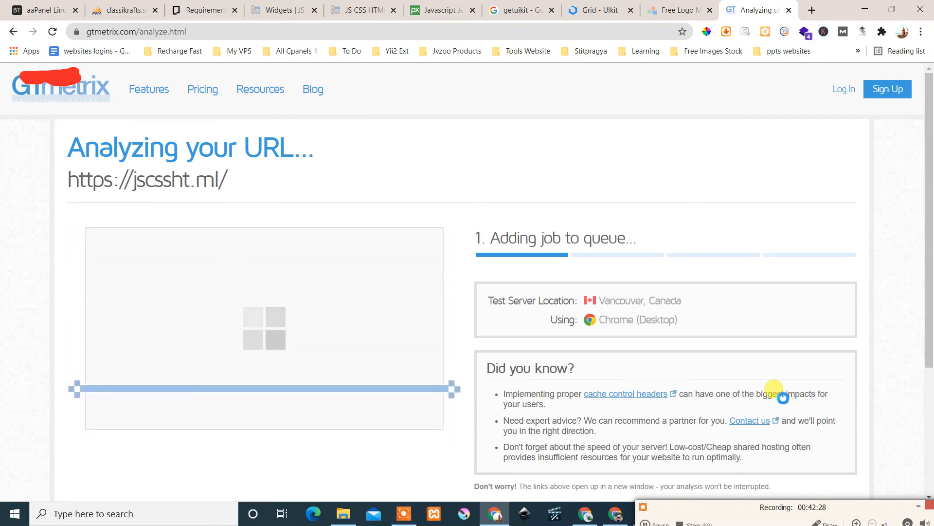
# Look over the other open tabs while the GTmetrix analysis runs, then return to it
pyautogui.click(203, 11)
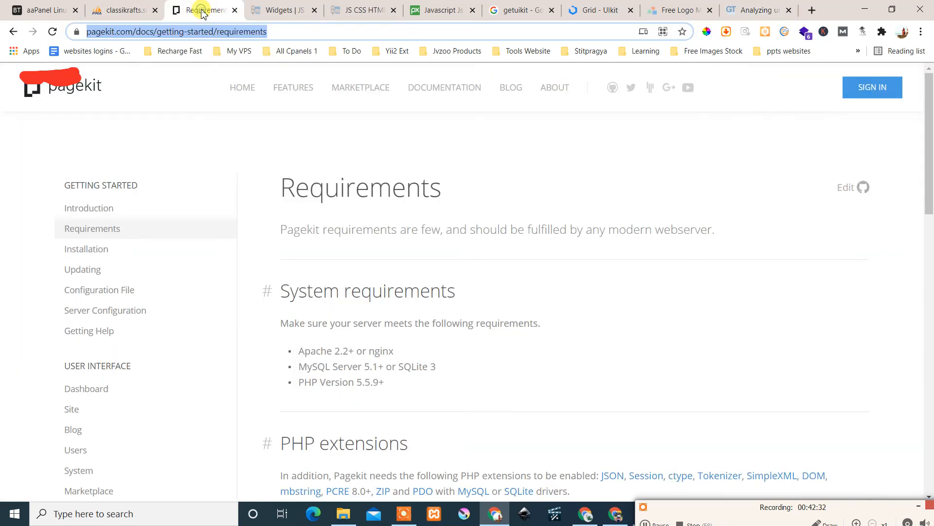
pyautogui.click(277, 9)
pyautogui.click(360, 10)
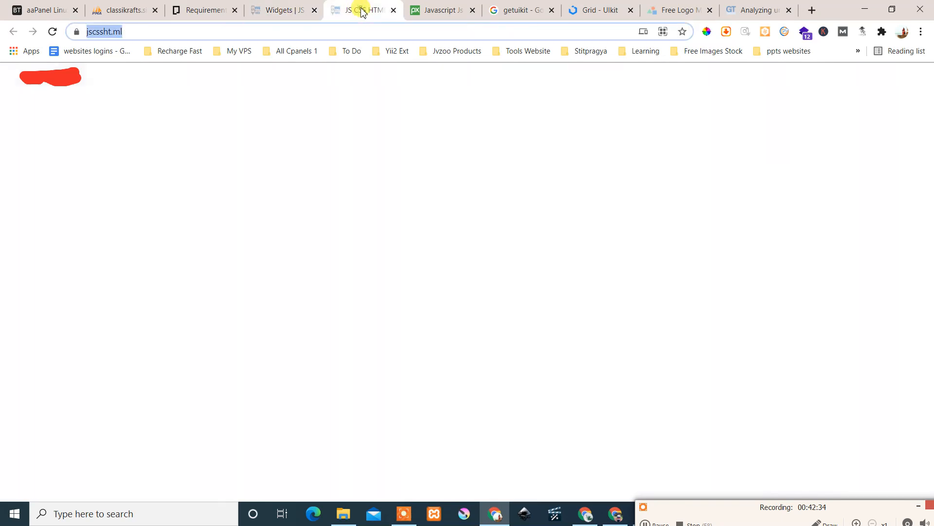
pyautogui.scroll(10, 428, 240)
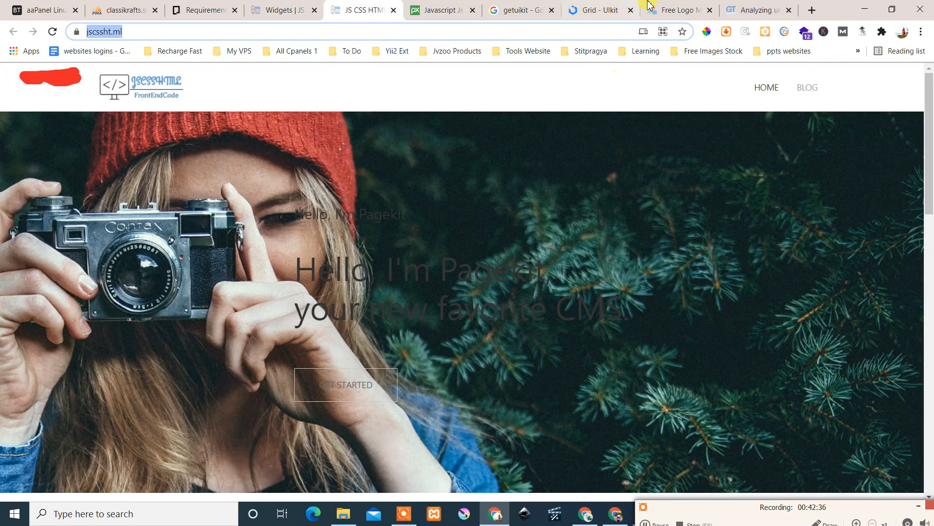
pyautogui.click(749, 7)
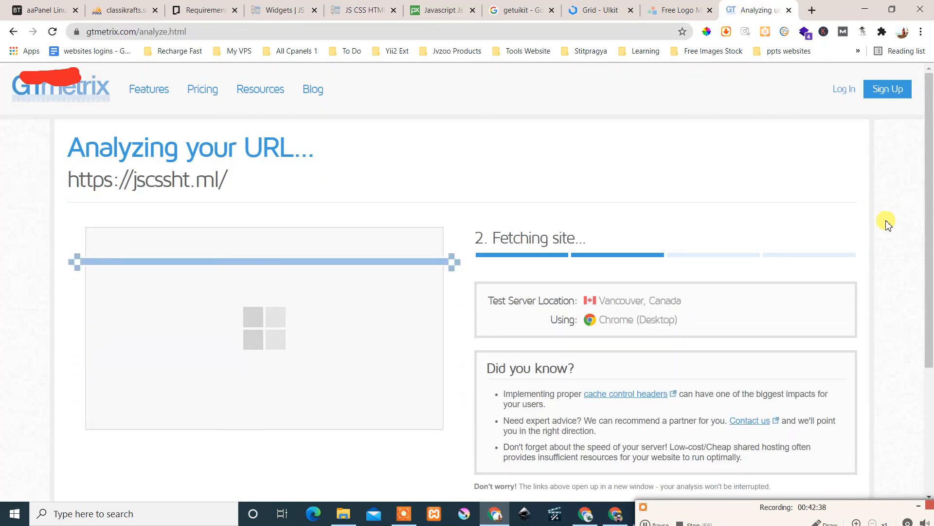
pyautogui.click(360, 9)
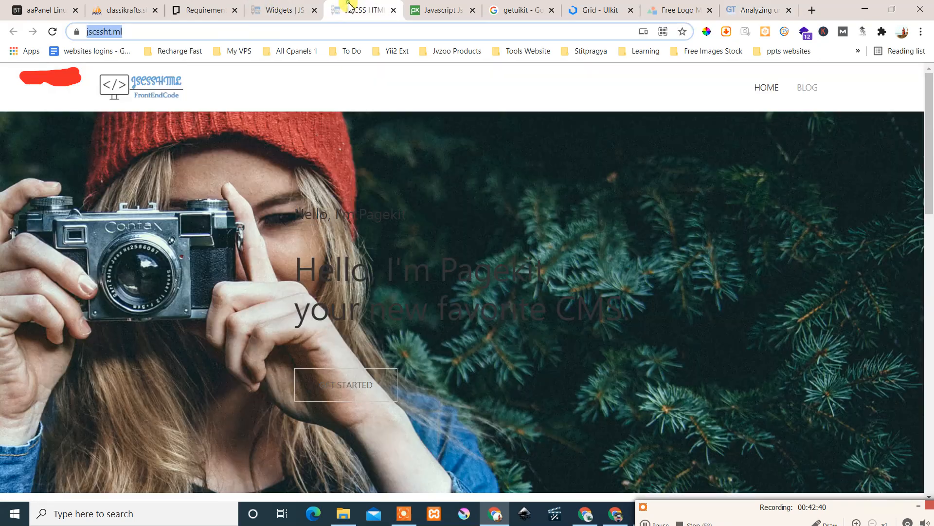
pyautogui.click(745, 9)
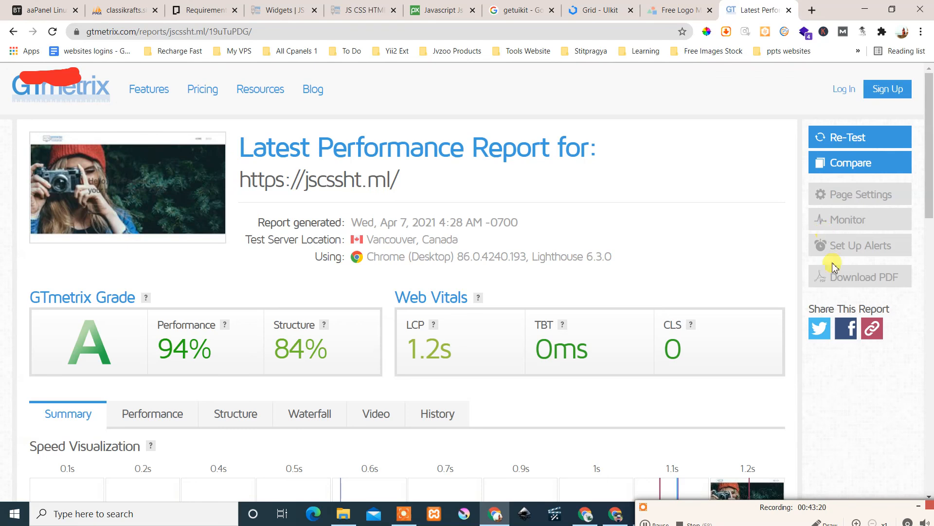
# Scroll through the grade A report's Summary, then look over the other open tabs
pyautogui.scroll(-6, 879, 342)
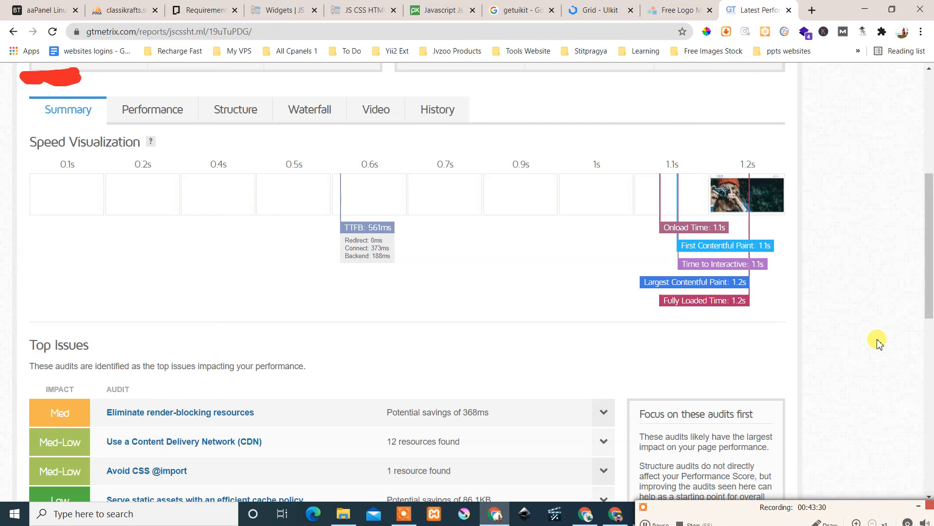
pyautogui.click(36, 10)
pyautogui.click(213, 10)
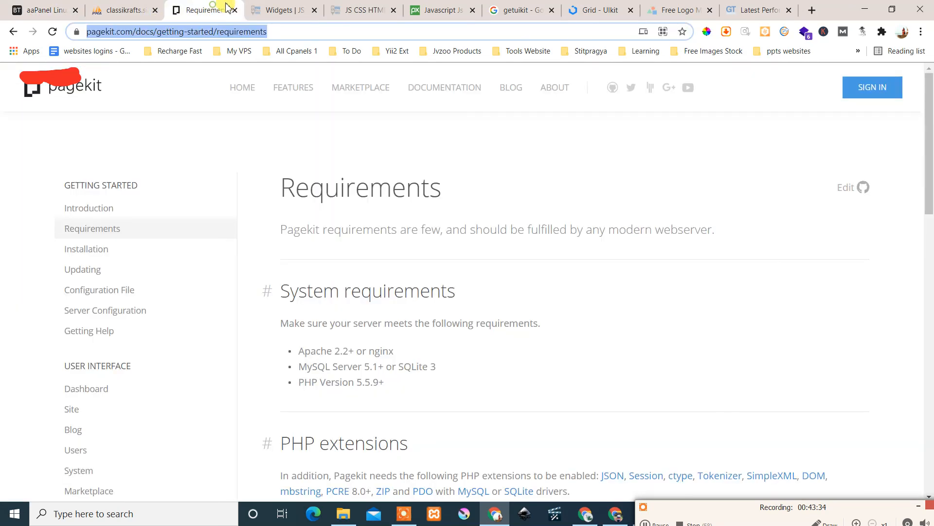
pyautogui.click(273, 9)
pyautogui.click(349, 11)
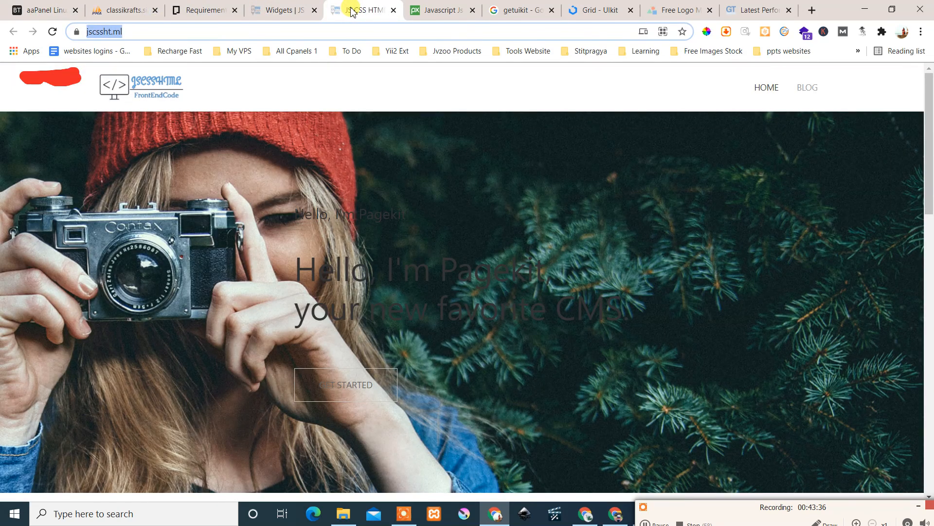
pyautogui.click(600, 9)
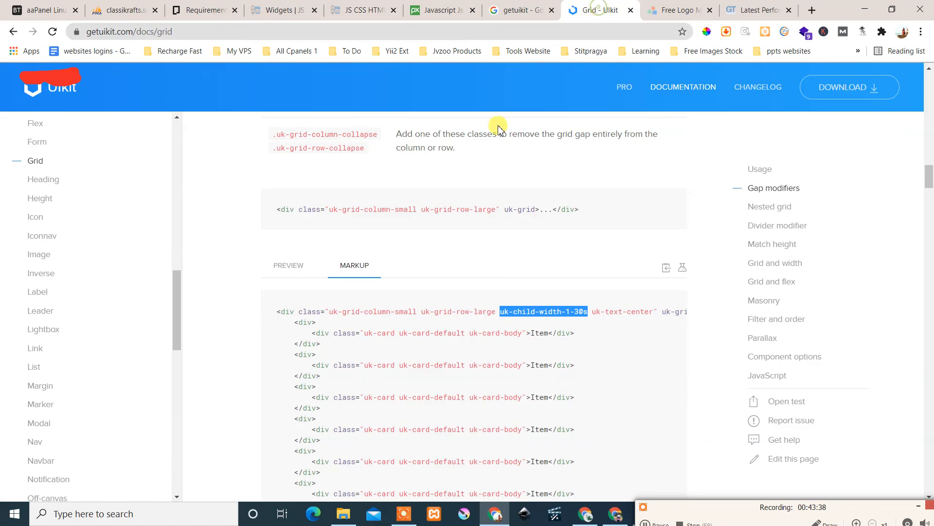
pyautogui.scroll(10, 671, 202)
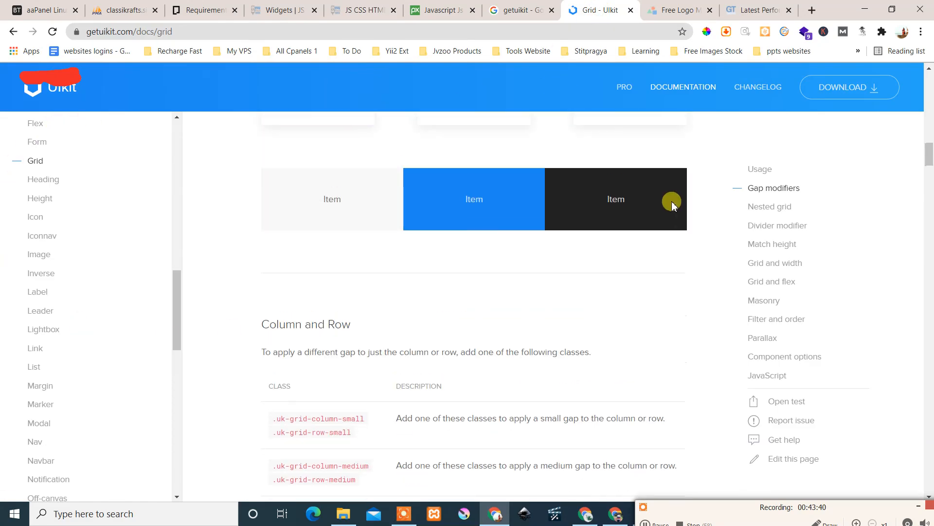
pyautogui.scroll(10, 672, 203)
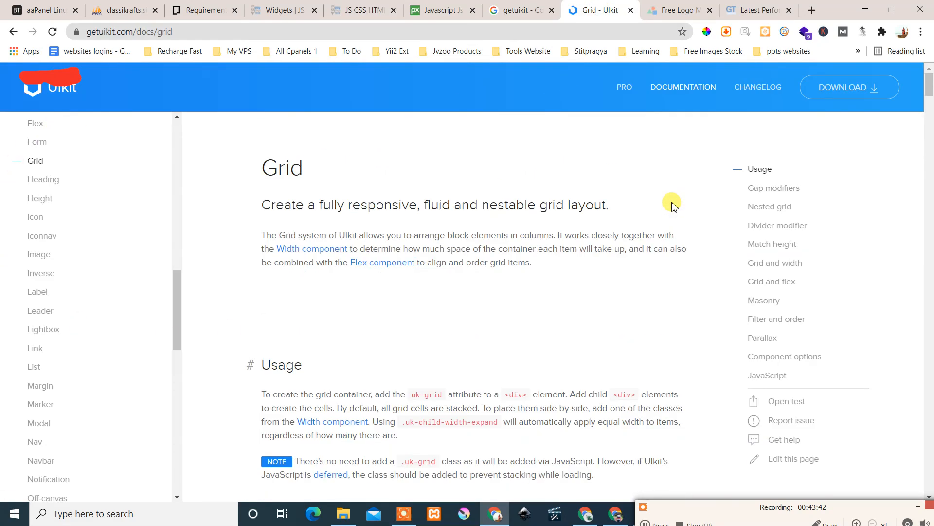
# Close the Free Logo Maker tab and scroll back to the top of the GTmetrix report
pyautogui.click(673, 11)
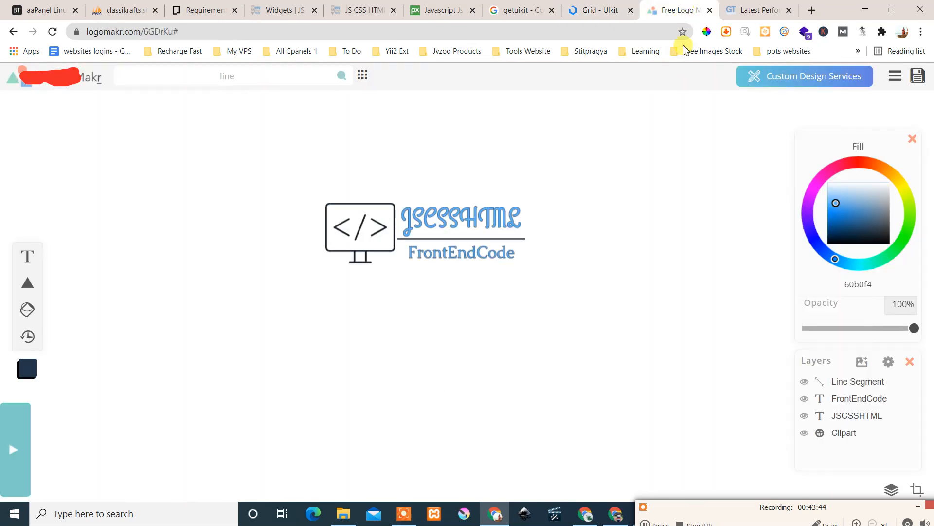
pyautogui.click(709, 11)
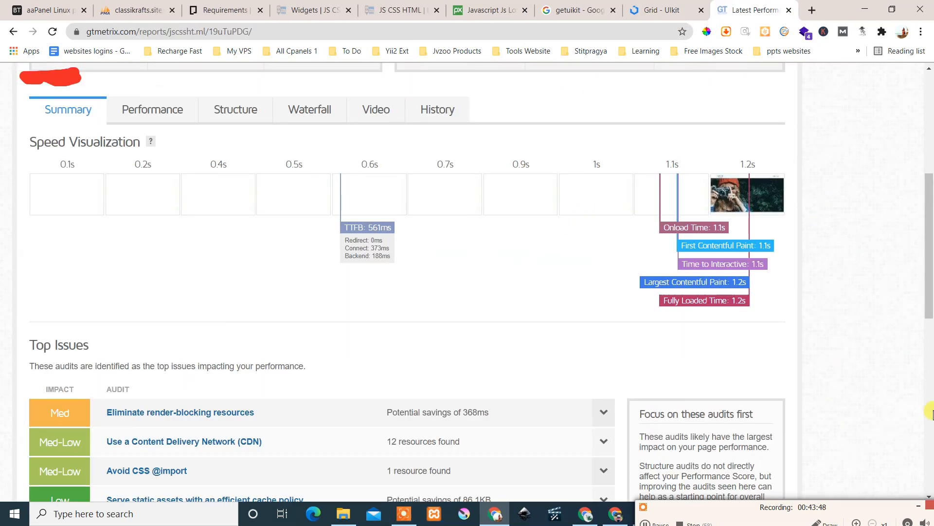
pyautogui.scroll(5, 917, 403)
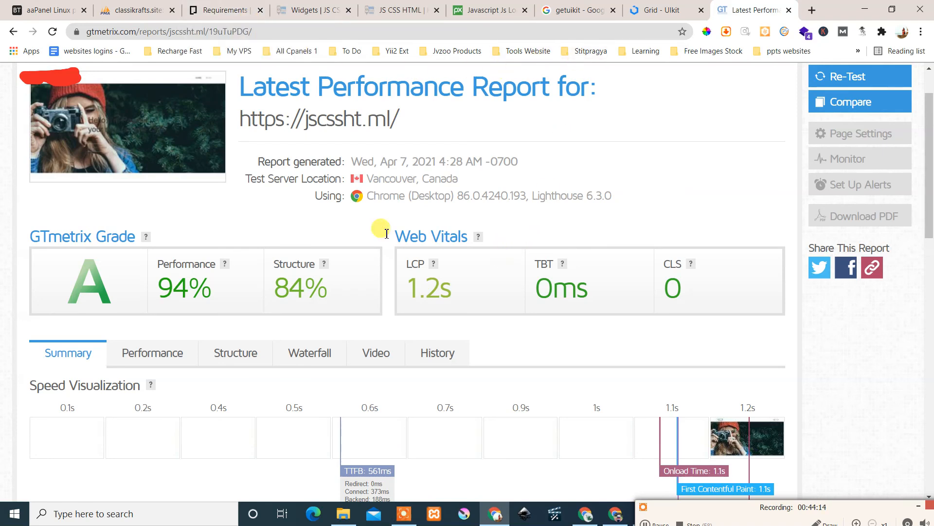
pyautogui.scroll(1, 275, 336)
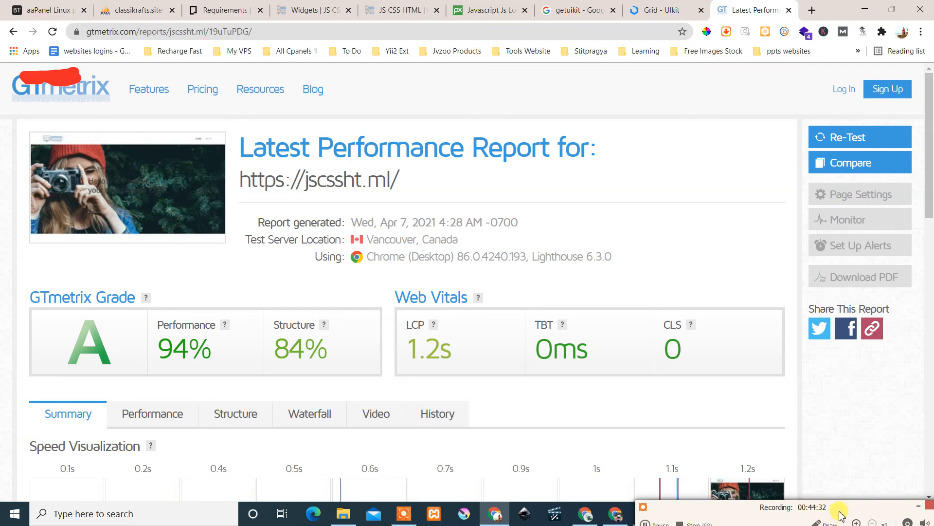
pyautogui.moveTo(840, 513); pyautogui.dragTo(681, 297)
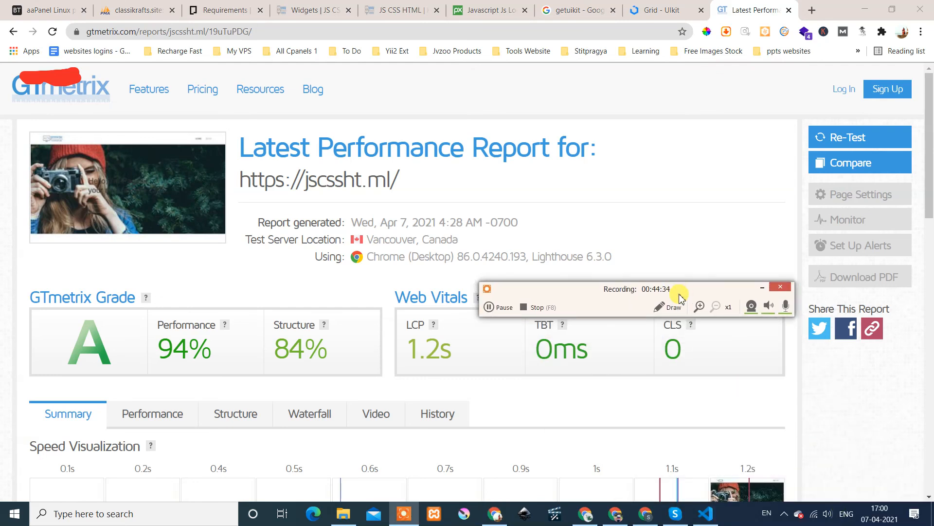